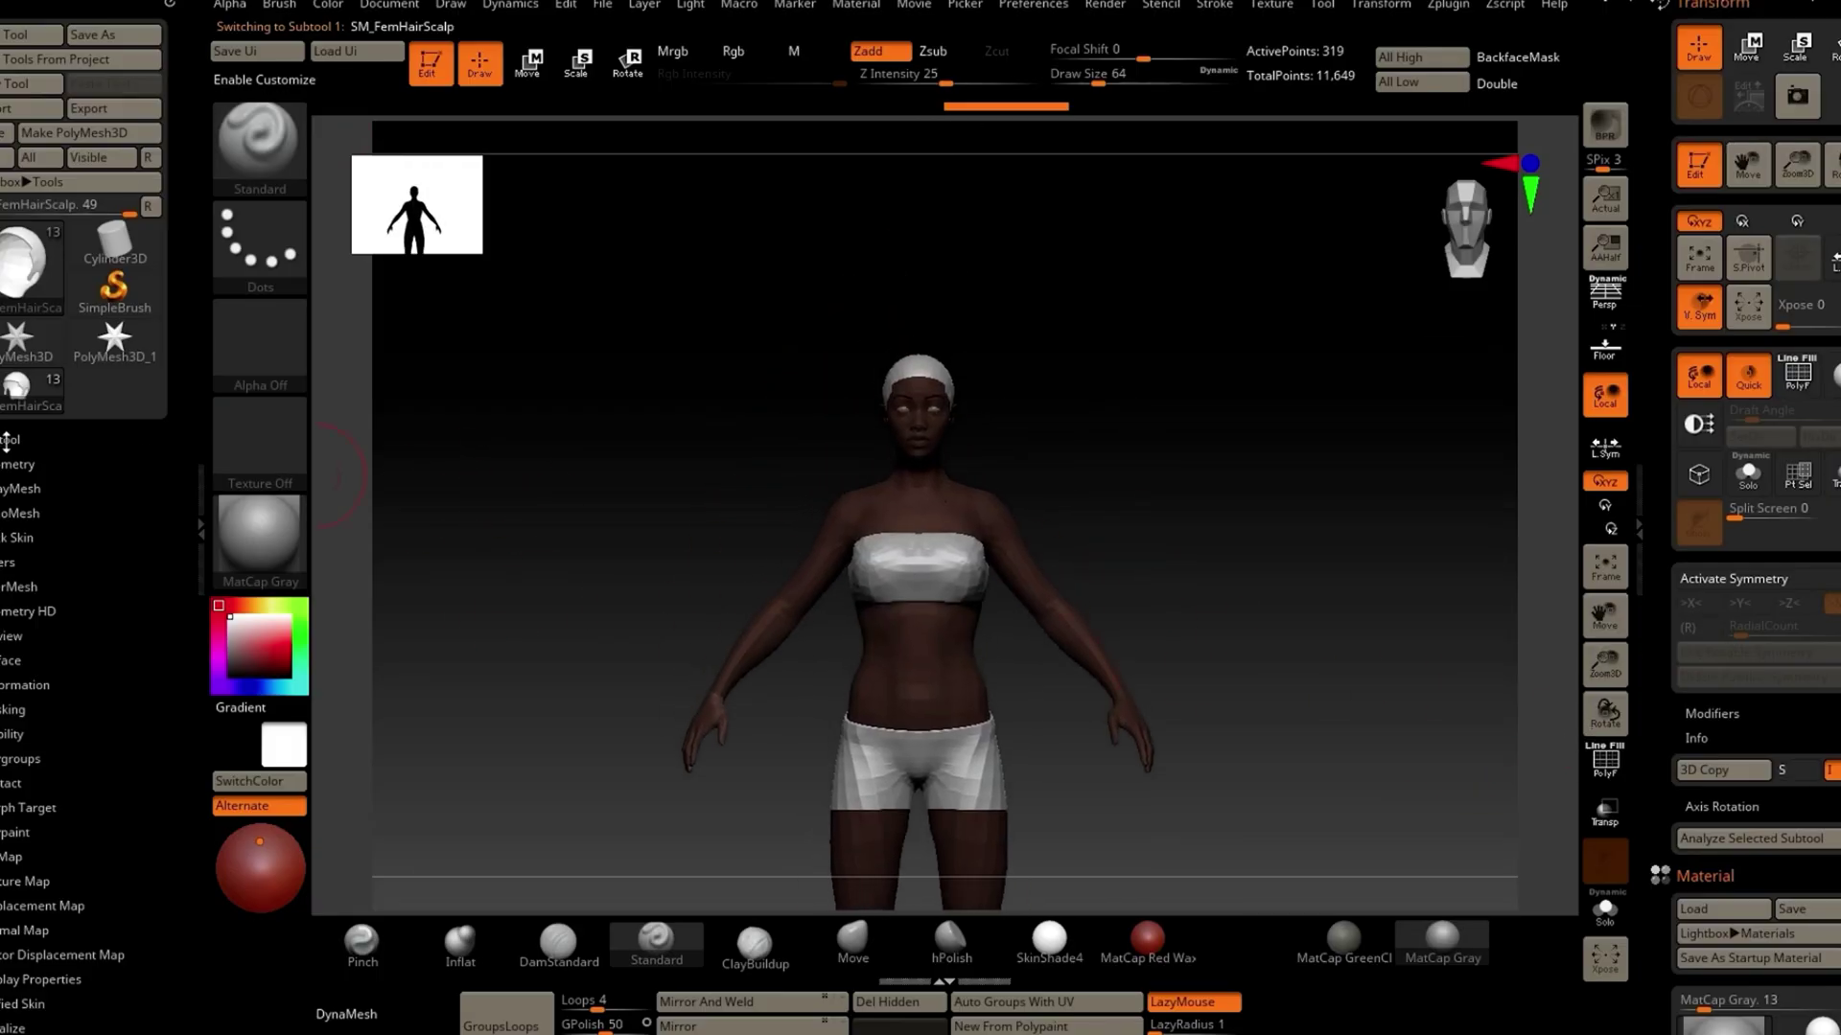
Step: Make SM_FemHead the active subtool and frame it to fill the view
{"action": "left_click", "coordinate": [11, 439]}
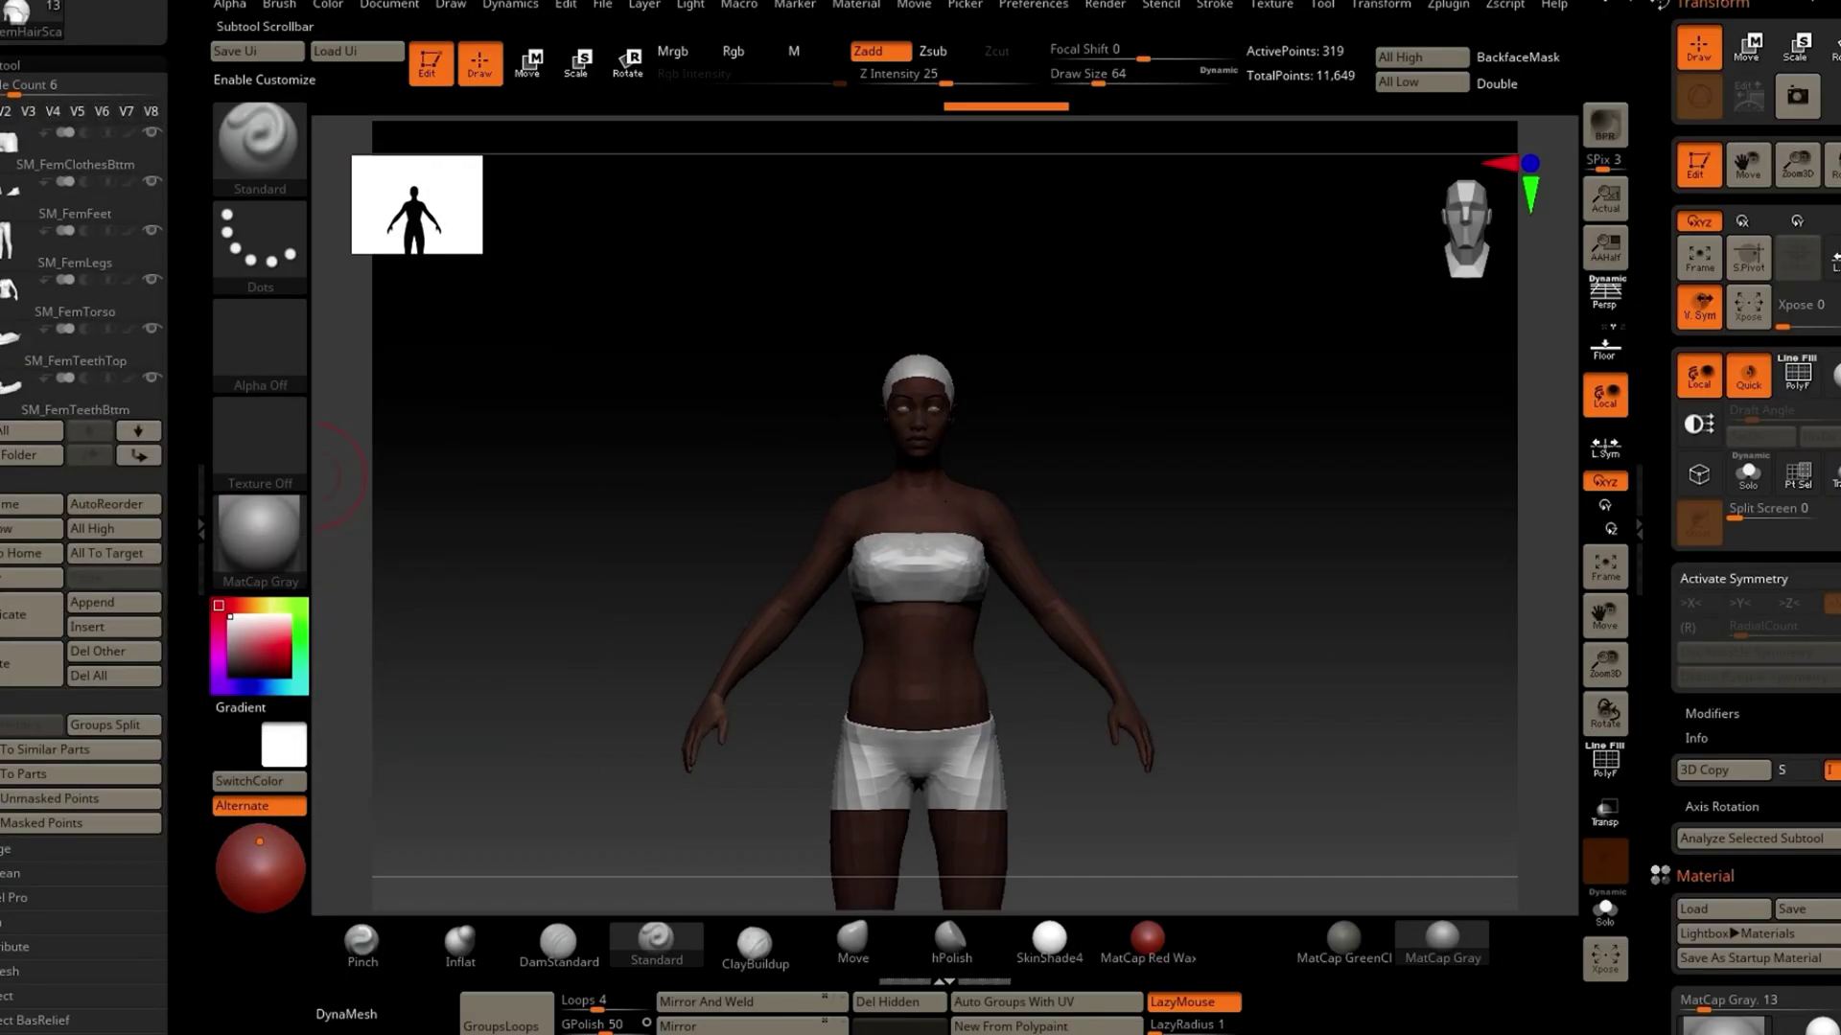
{"action": "scroll", "coordinate": [76, 288], "scroll_direction": "down", "scroll_amount": 3}
{"action": "left_click", "coordinate": [75, 311]}
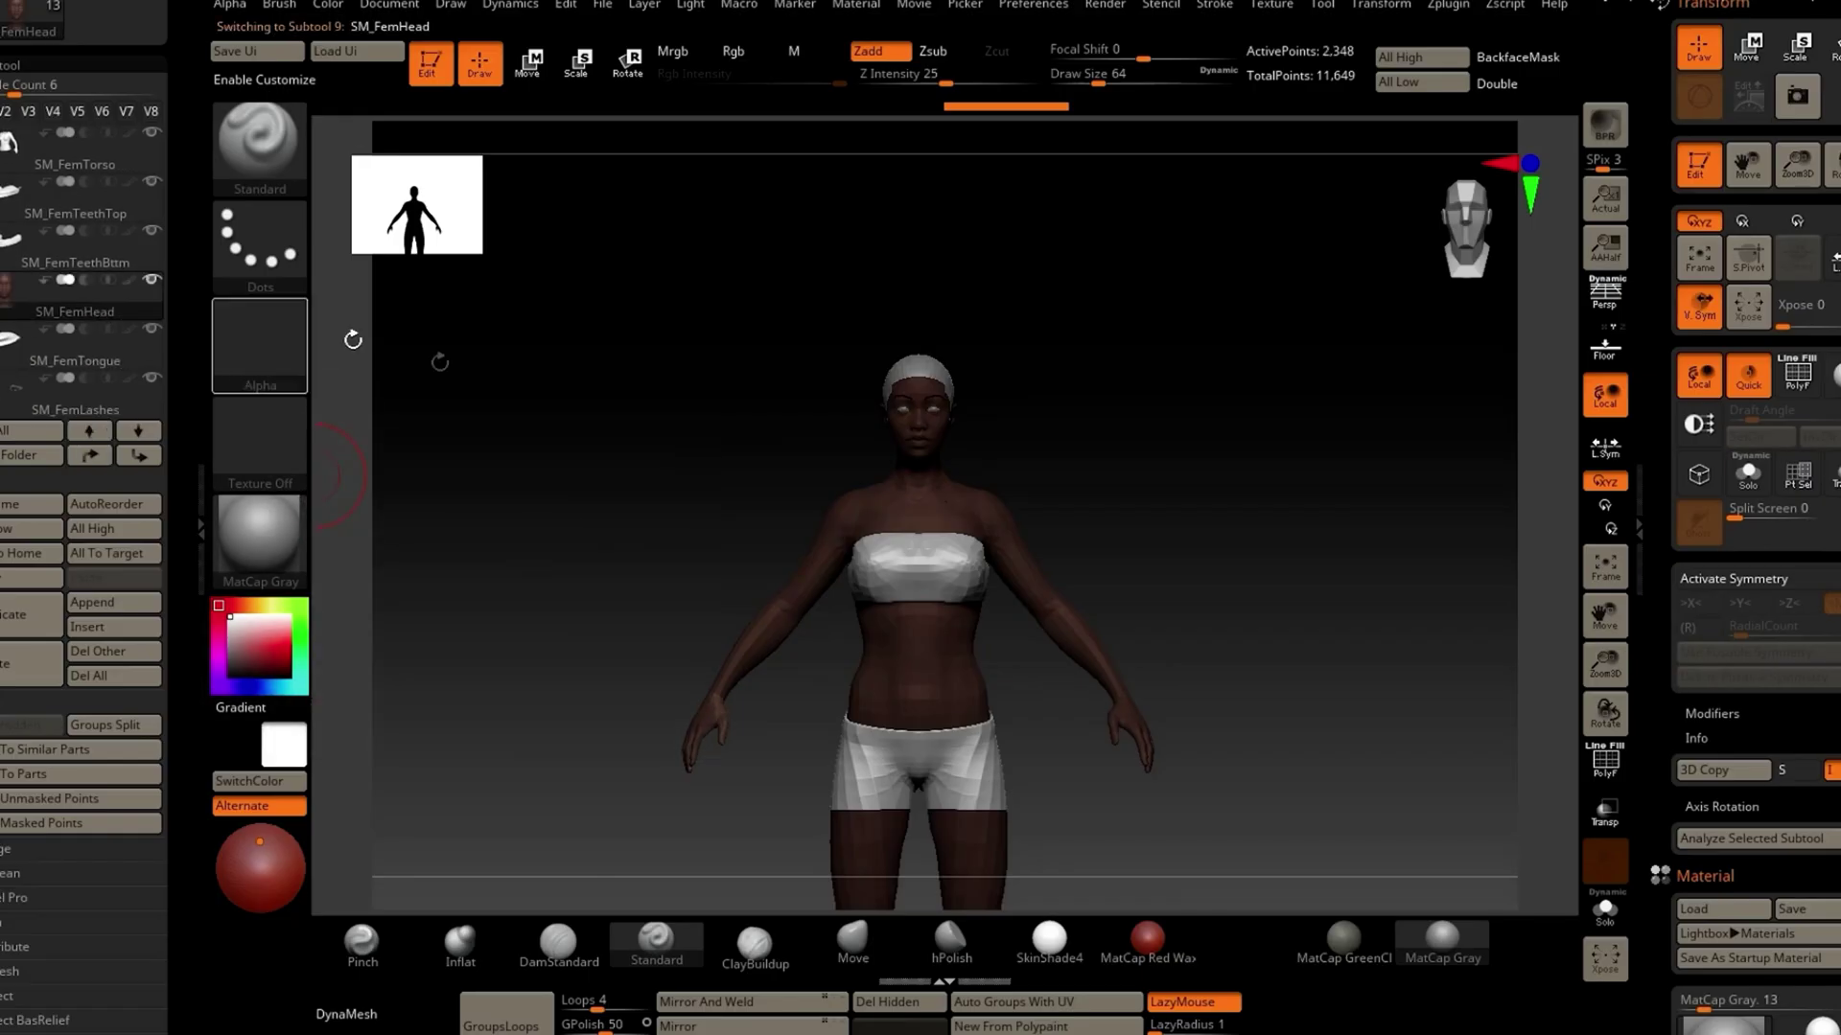
{"action": "left_click", "coordinate": [1605, 566]}
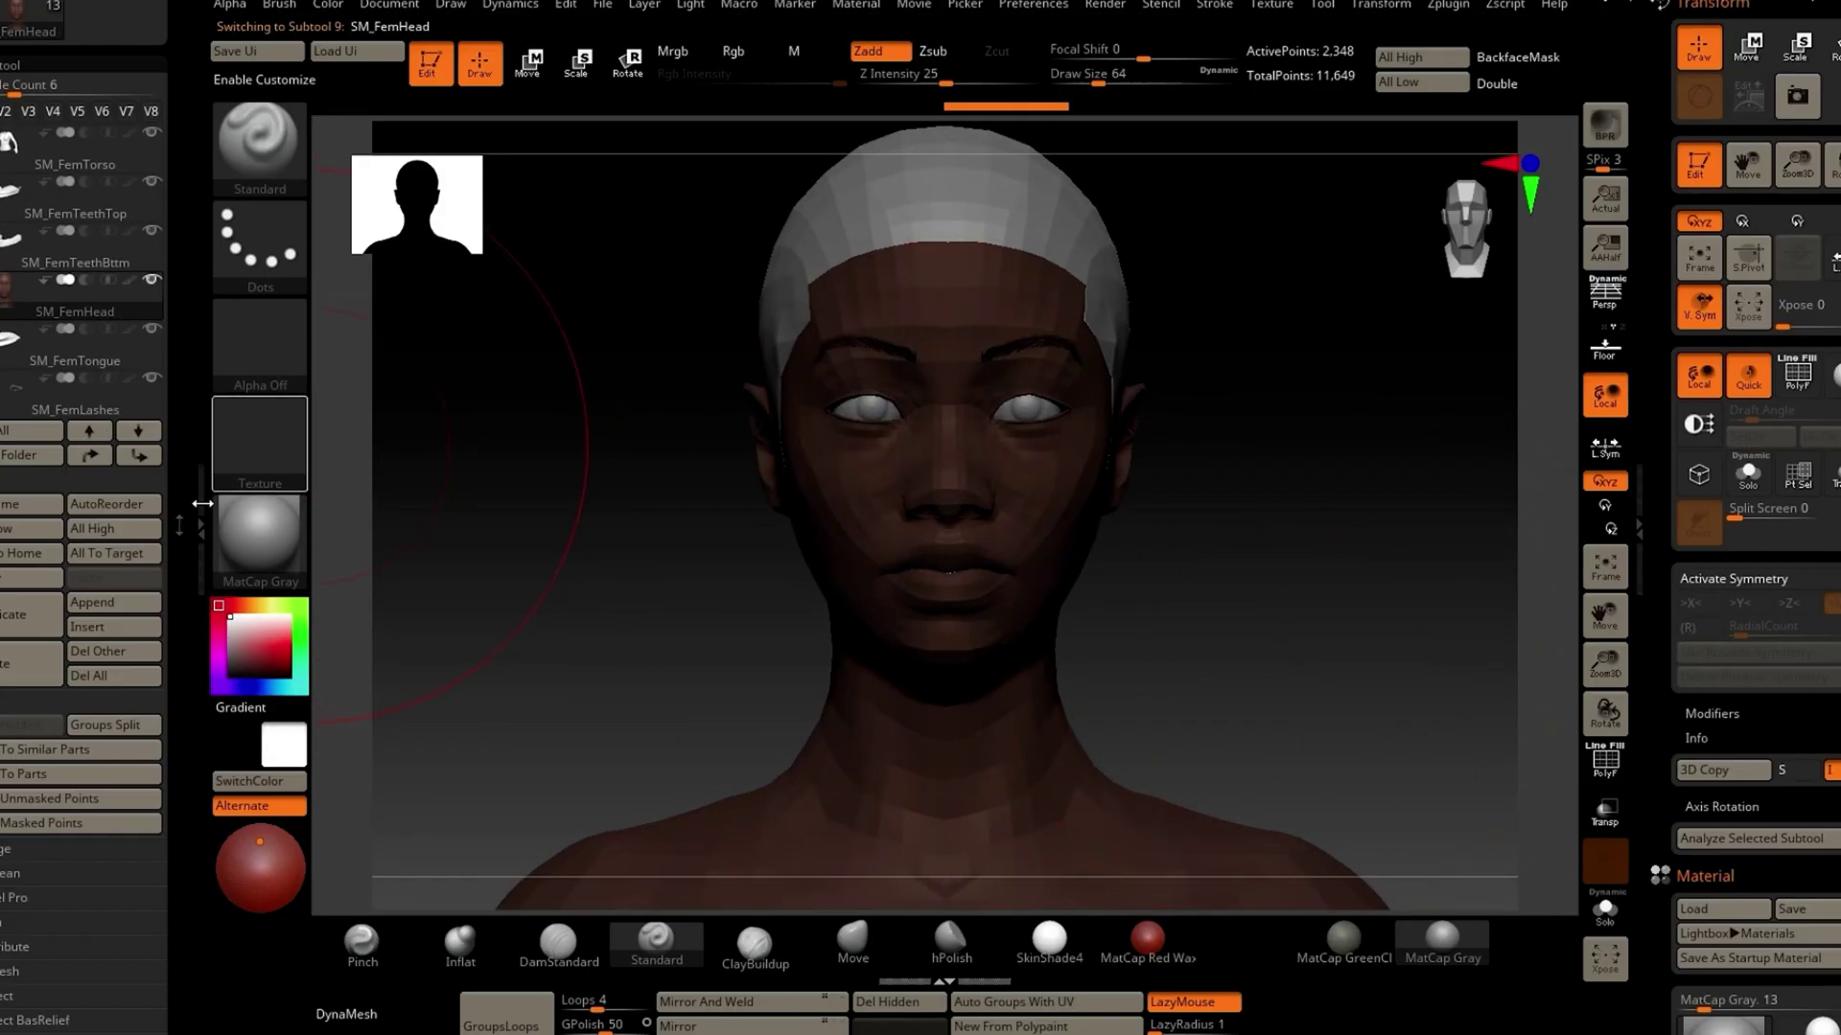
Step: Switch off the head's texture in Texture Map so it shows plain grey
{"action": "scroll", "coordinate": [182, 478], "scroll_direction": "down", "scroll_amount": 6}
{"action": "left_click", "coordinate": [25, 700]}
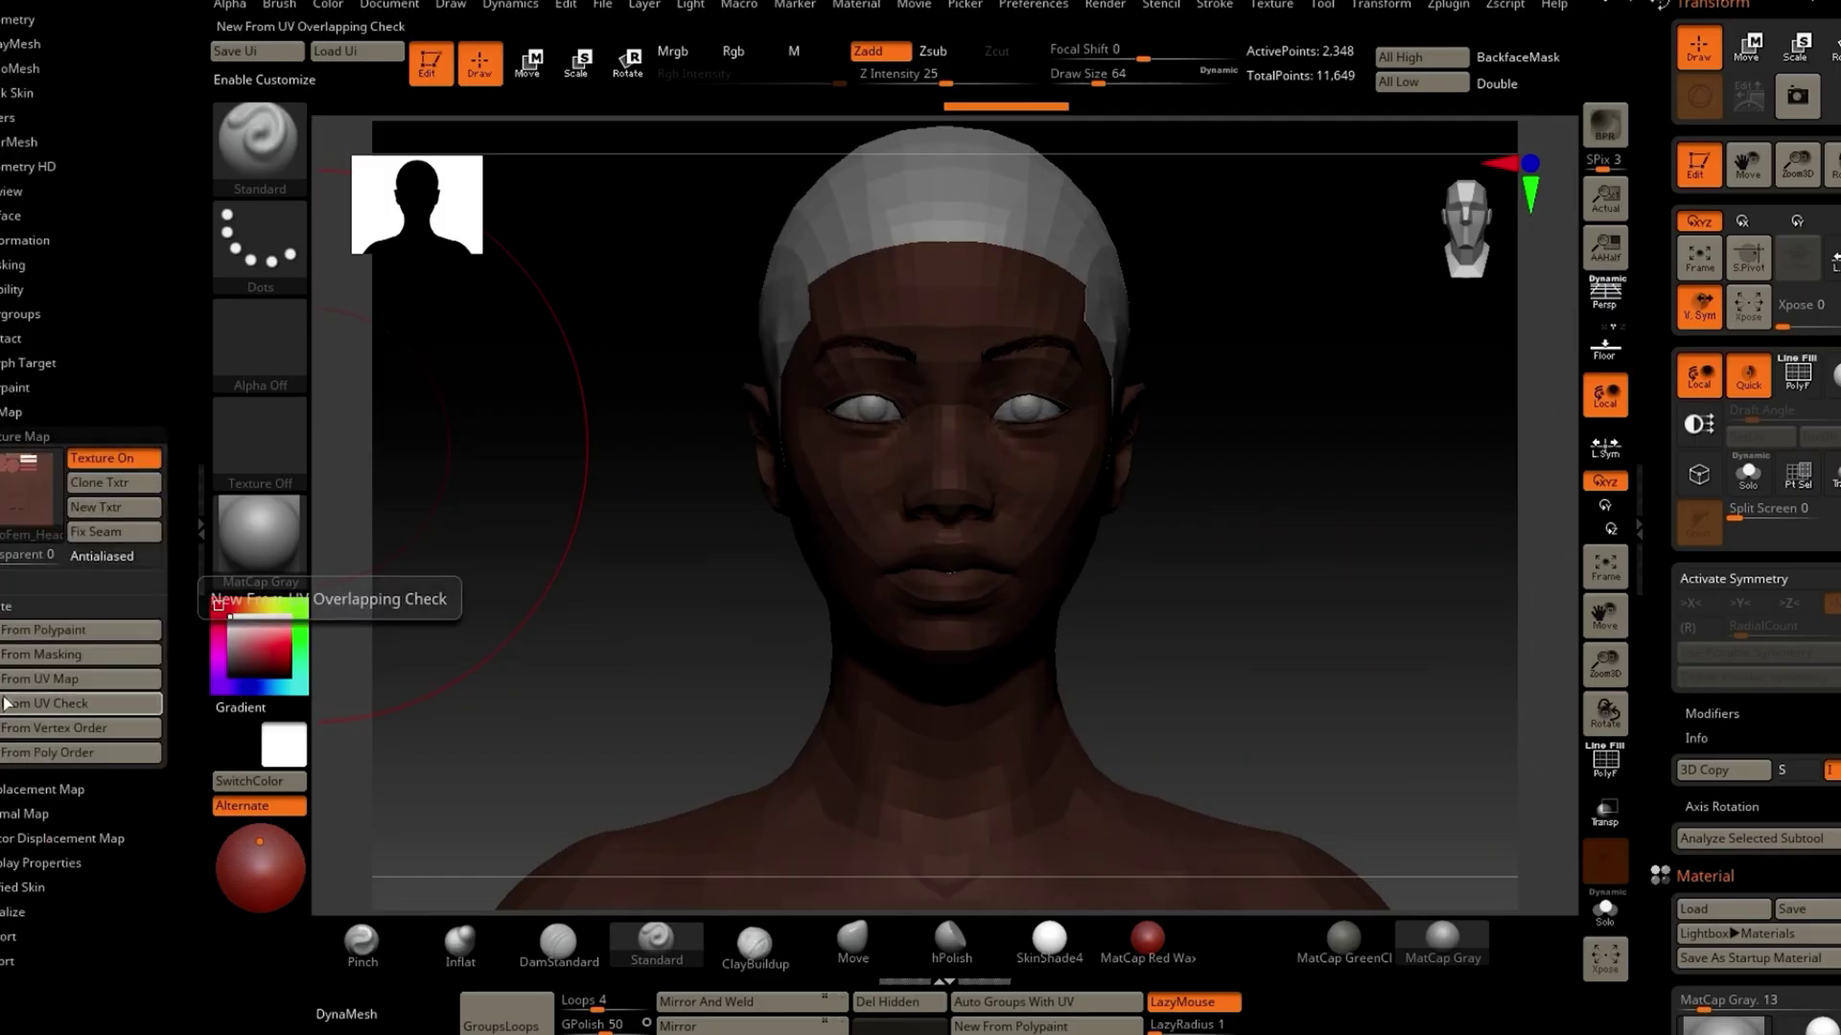
{"action": "left_click", "coordinate": [102, 458]}
{"action": "left_click_drag", "start_coordinate": [604, 686], "coordinate": [604, 669]}
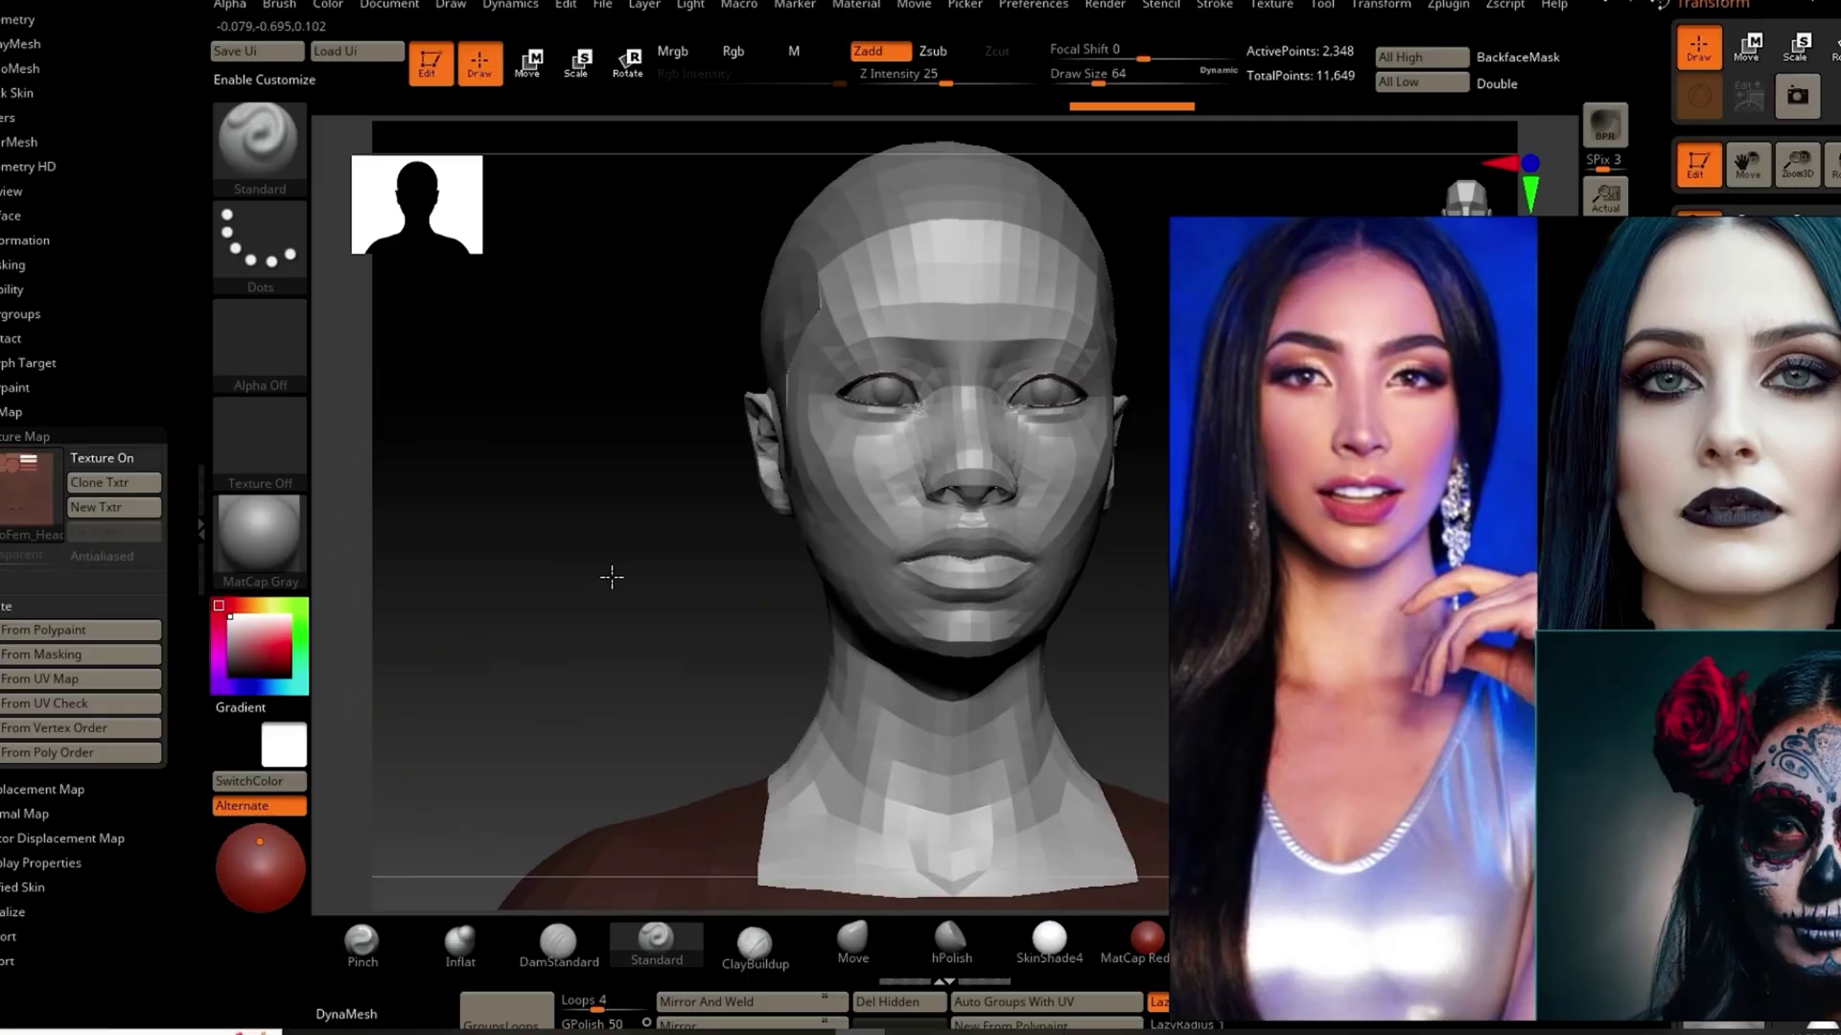
Step: Collapse the left tray and shrink the Draw Size to about 17
{"action": "left_click_drag", "start_coordinate": [608, 575], "coordinate": [607, 582]}
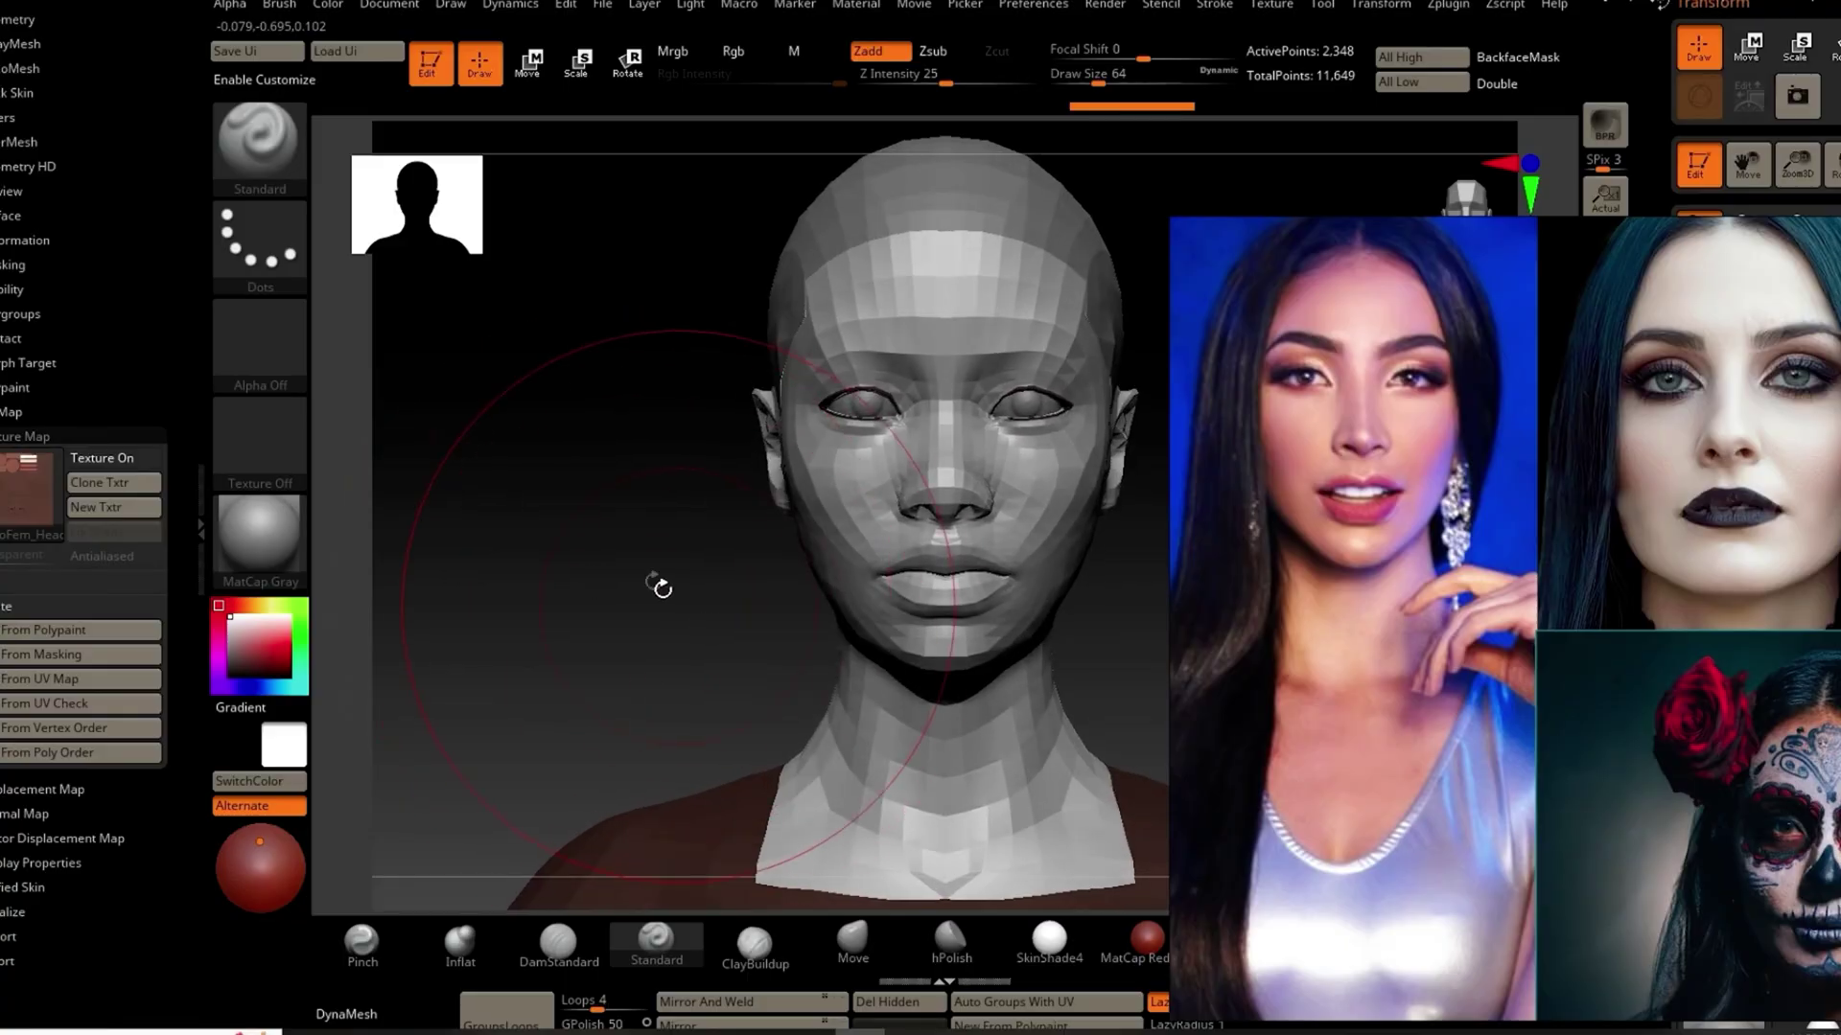
{"action": "left_click", "coordinate": [200, 528]}
{"action": "mouse_move", "coordinate": [505, 654]}
{"action": "left_mouse_down"}
{"action": "mouse_move", "coordinate": [575, 537]}
{"action": "mouse_move", "coordinate": [647, 570]}
{"action": "left_mouse_up"}
{"action": "key", "text": "s"}
{"action": "left_click_drag", "start_coordinate": [509, 669], "coordinate": [525, 657]}
{"action": "scroll", "coordinate": [1391, 520], "scroll_direction": "up", "scroll_amount": 2}
{"action": "scroll", "coordinate": [1392, 521], "scroll_direction": "up", "scroll_amount": 3}
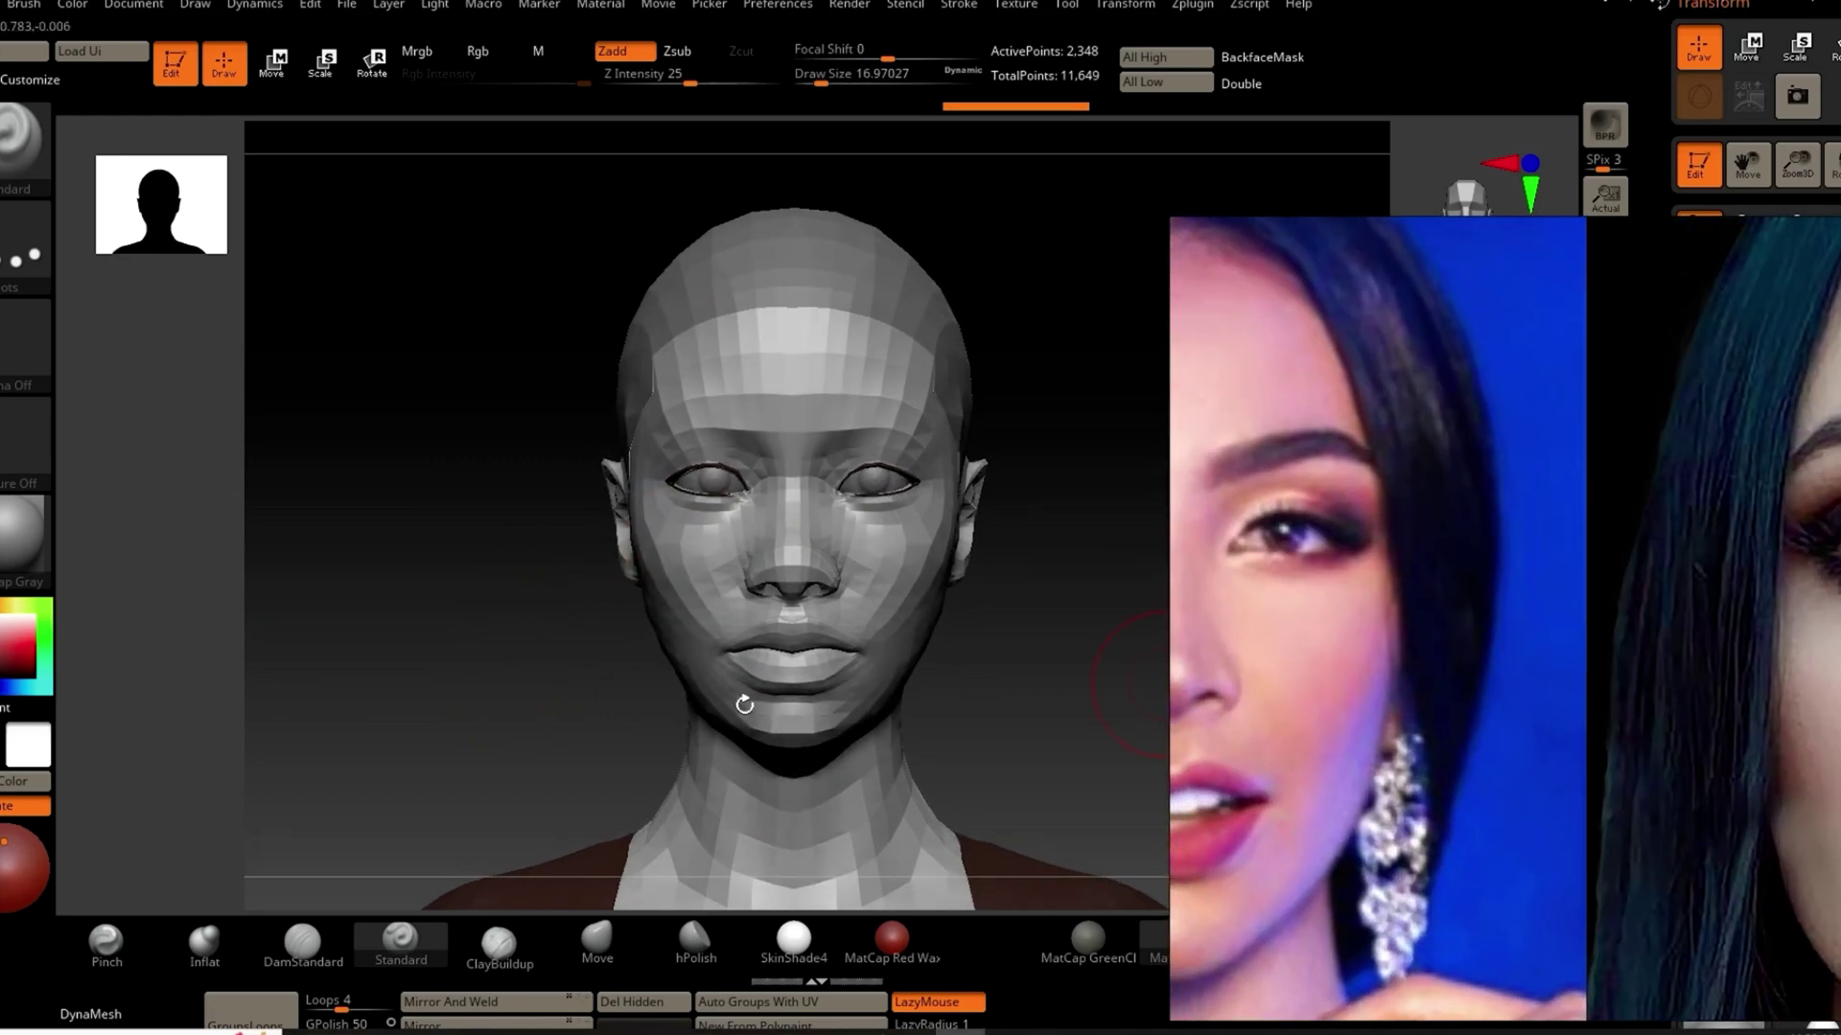
Step: Face the head forward, select the Move brush at Draw Size 10.5, and reopen the tray
{"action": "mouse_move", "coordinate": [514, 587]}
{"action": "left_mouse_down"}
{"action": "mouse_move", "coordinate": [781, 513]}
{"action": "mouse_move", "coordinate": [957, 526]}
{"action": "left_mouse_up"}
{"action": "left_click", "coordinate": [596, 939]}
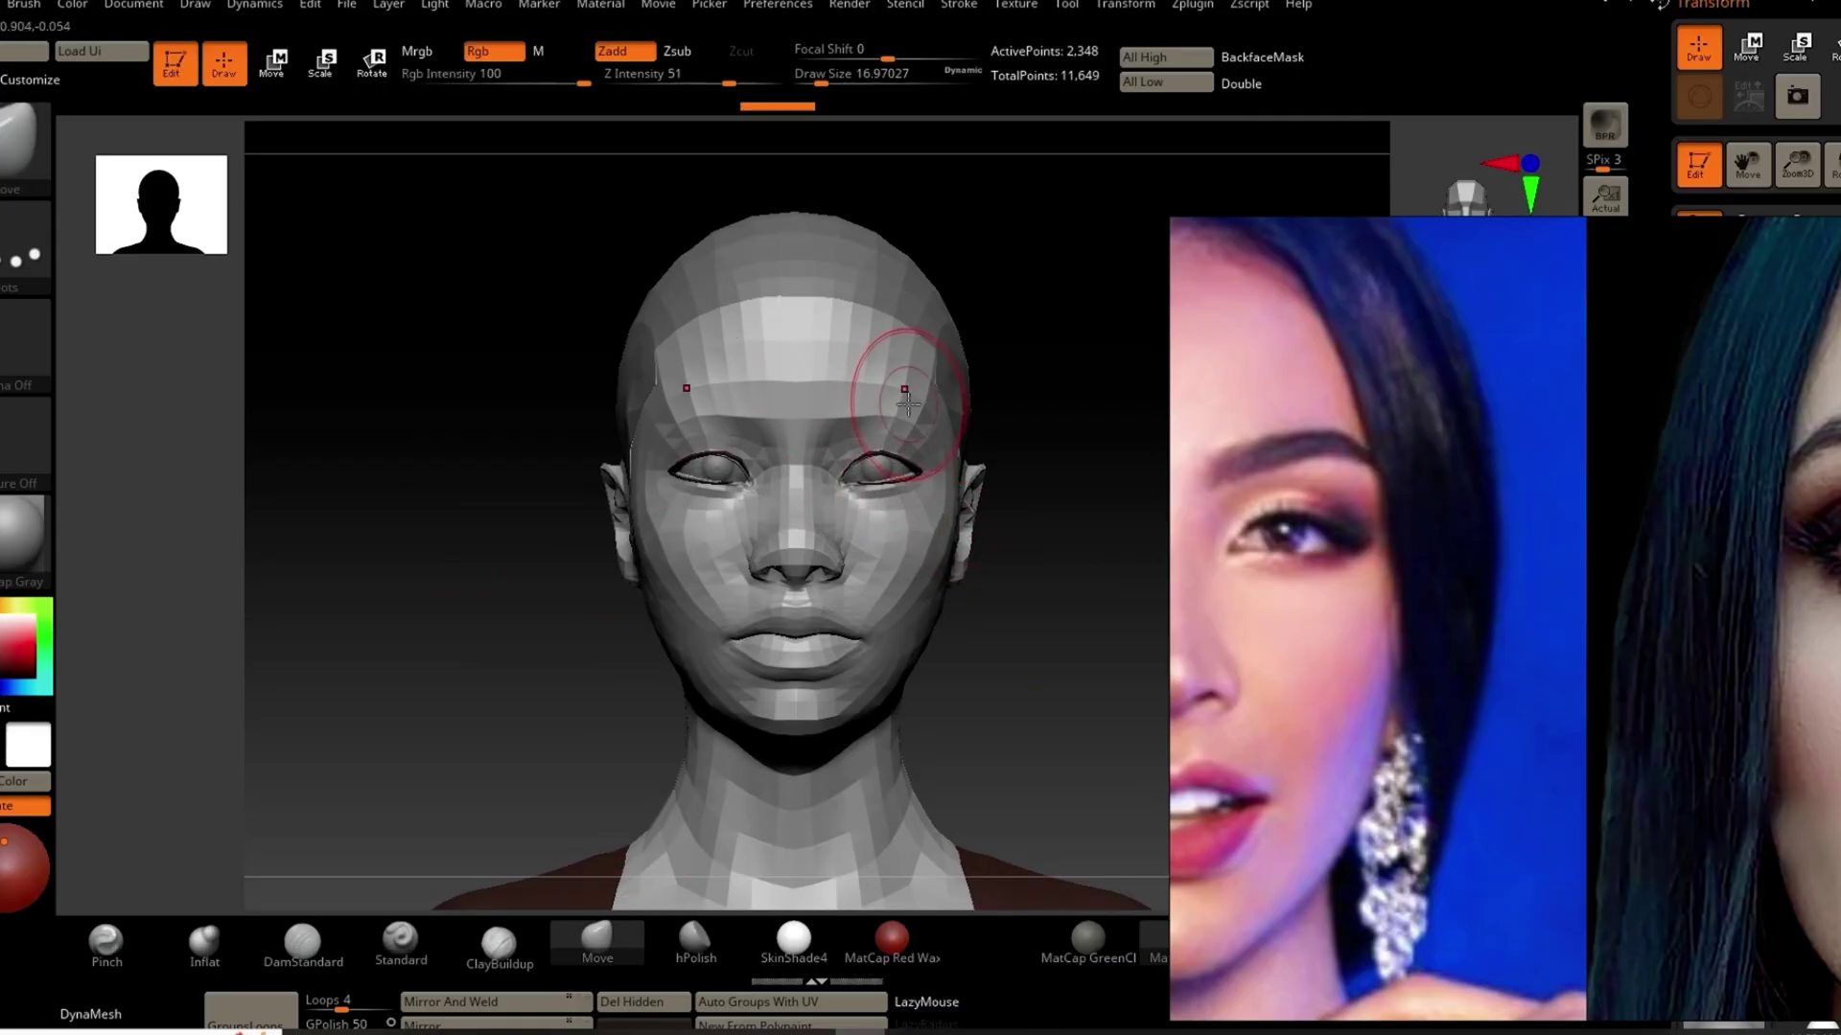
{"action": "key", "text": "s"}
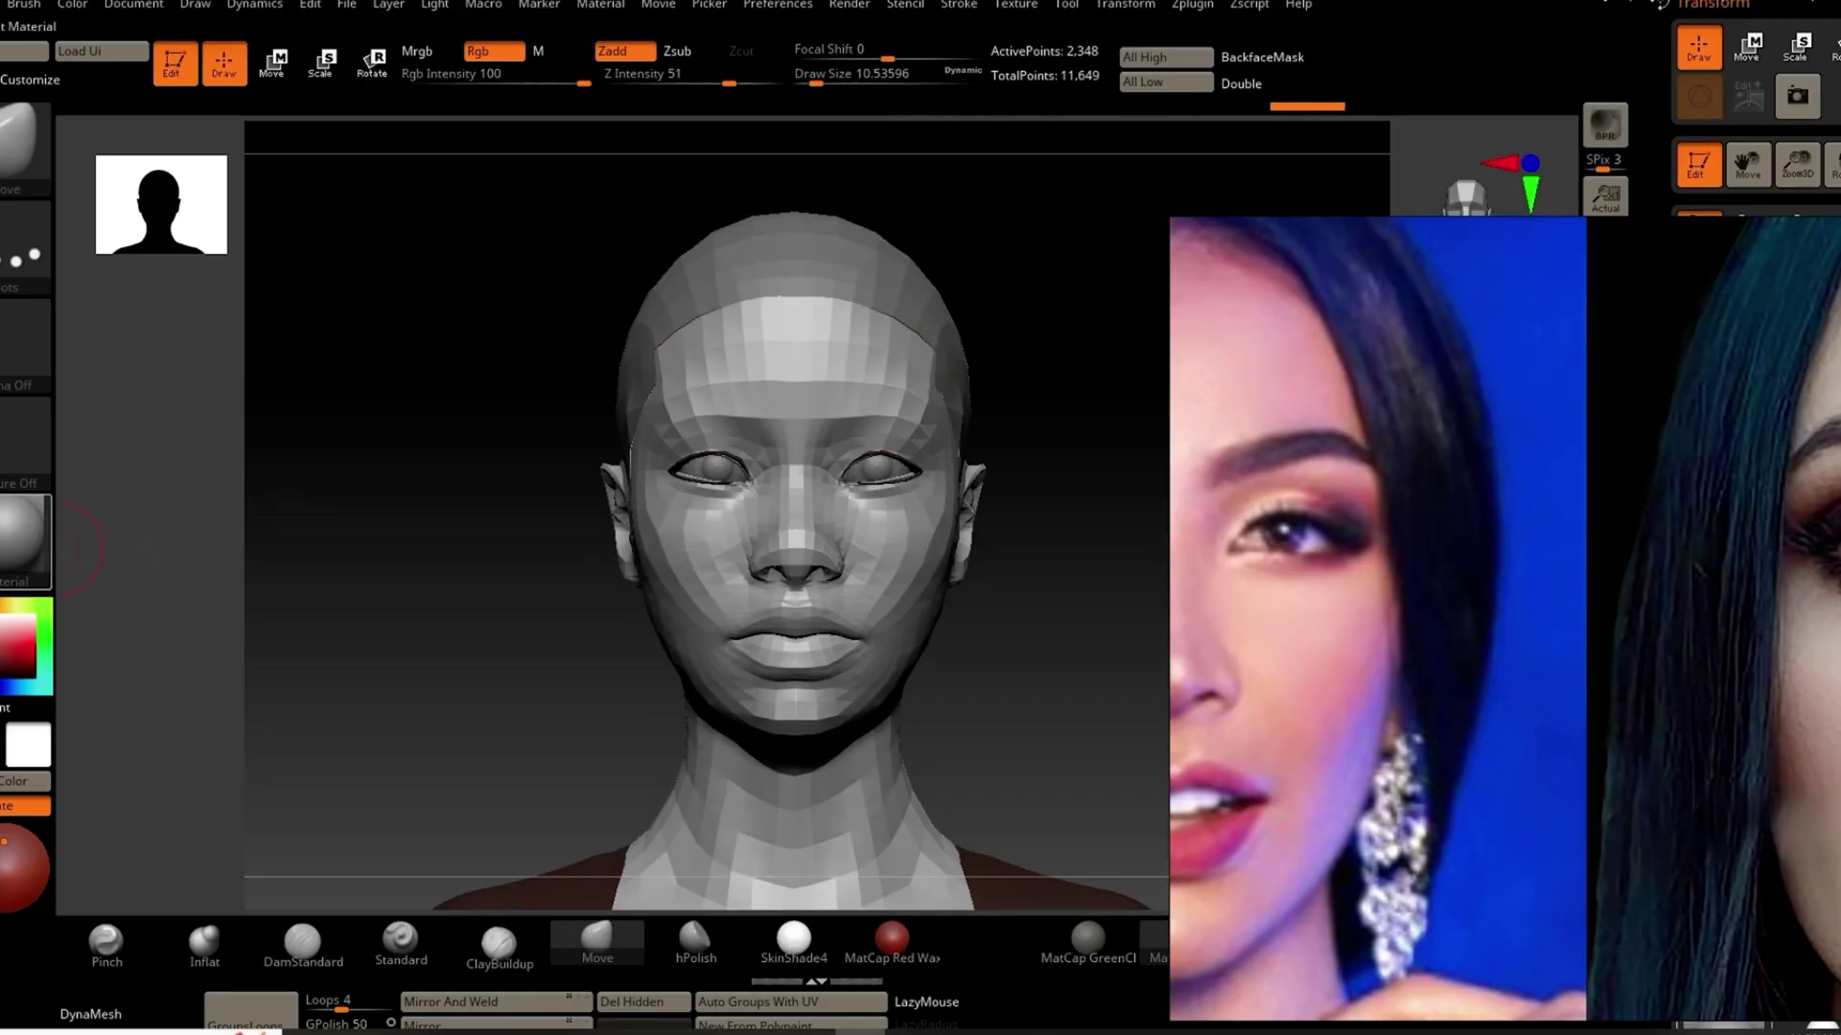
{"action": "left_click", "coordinate": [3, 537]}
{"action": "scroll", "coordinate": [8, 171], "scroll_direction": "up", "scroll_amount": 4}
{"action": "scroll", "coordinate": [60, 150], "scroll_direction": "up", "scroll_amount": 1}
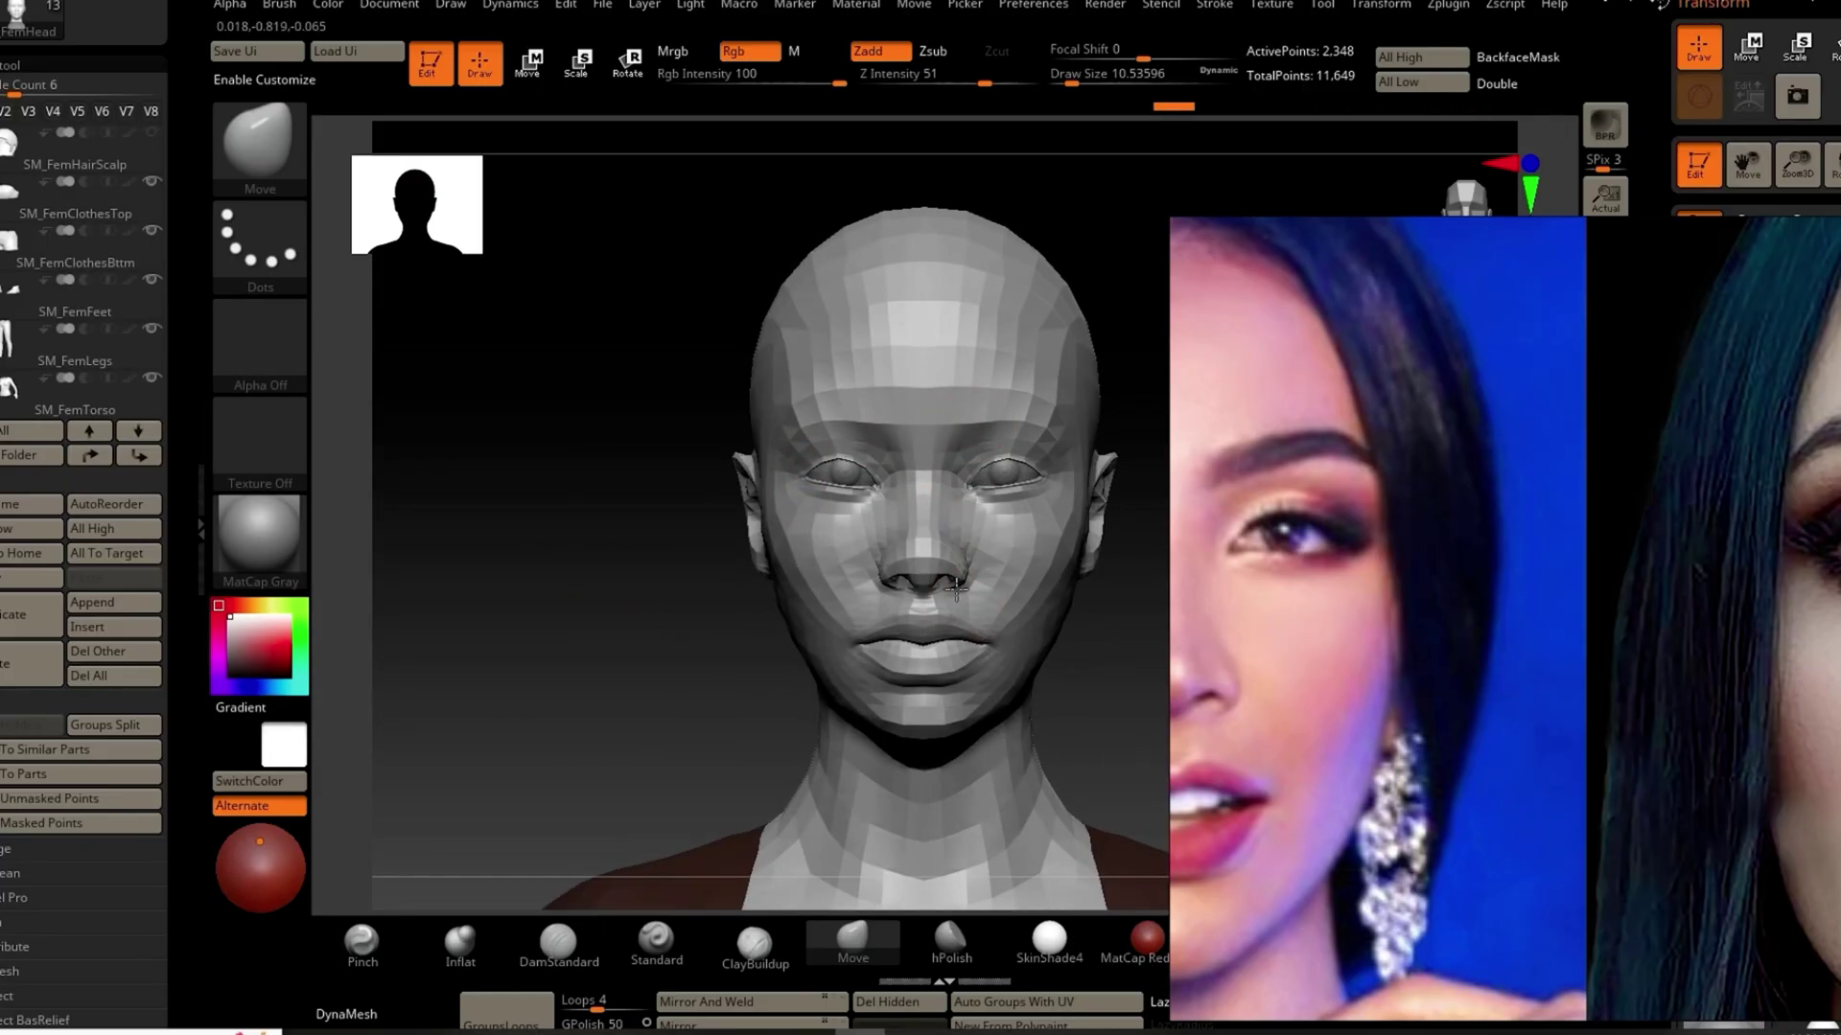
Step: Move-sculpt the nose bridge, lips, outer eye area, brows and jaw, undoing unwanted strokes
{"action": "mouse_move", "coordinate": [953, 570]}
{"action": "left_mouse_down"}
{"action": "mouse_move", "coordinate": [947, 522]}
{"action": "mouse_move", "coordinate": [1040, 604]}
{"action": "mouse_move", "coordinate": [1074, 554]}
{"action": "left_mouse_up"}
{"action": "key", "text": "ctrl+z"}
{"action": "key", "text": "ctrl+z"}
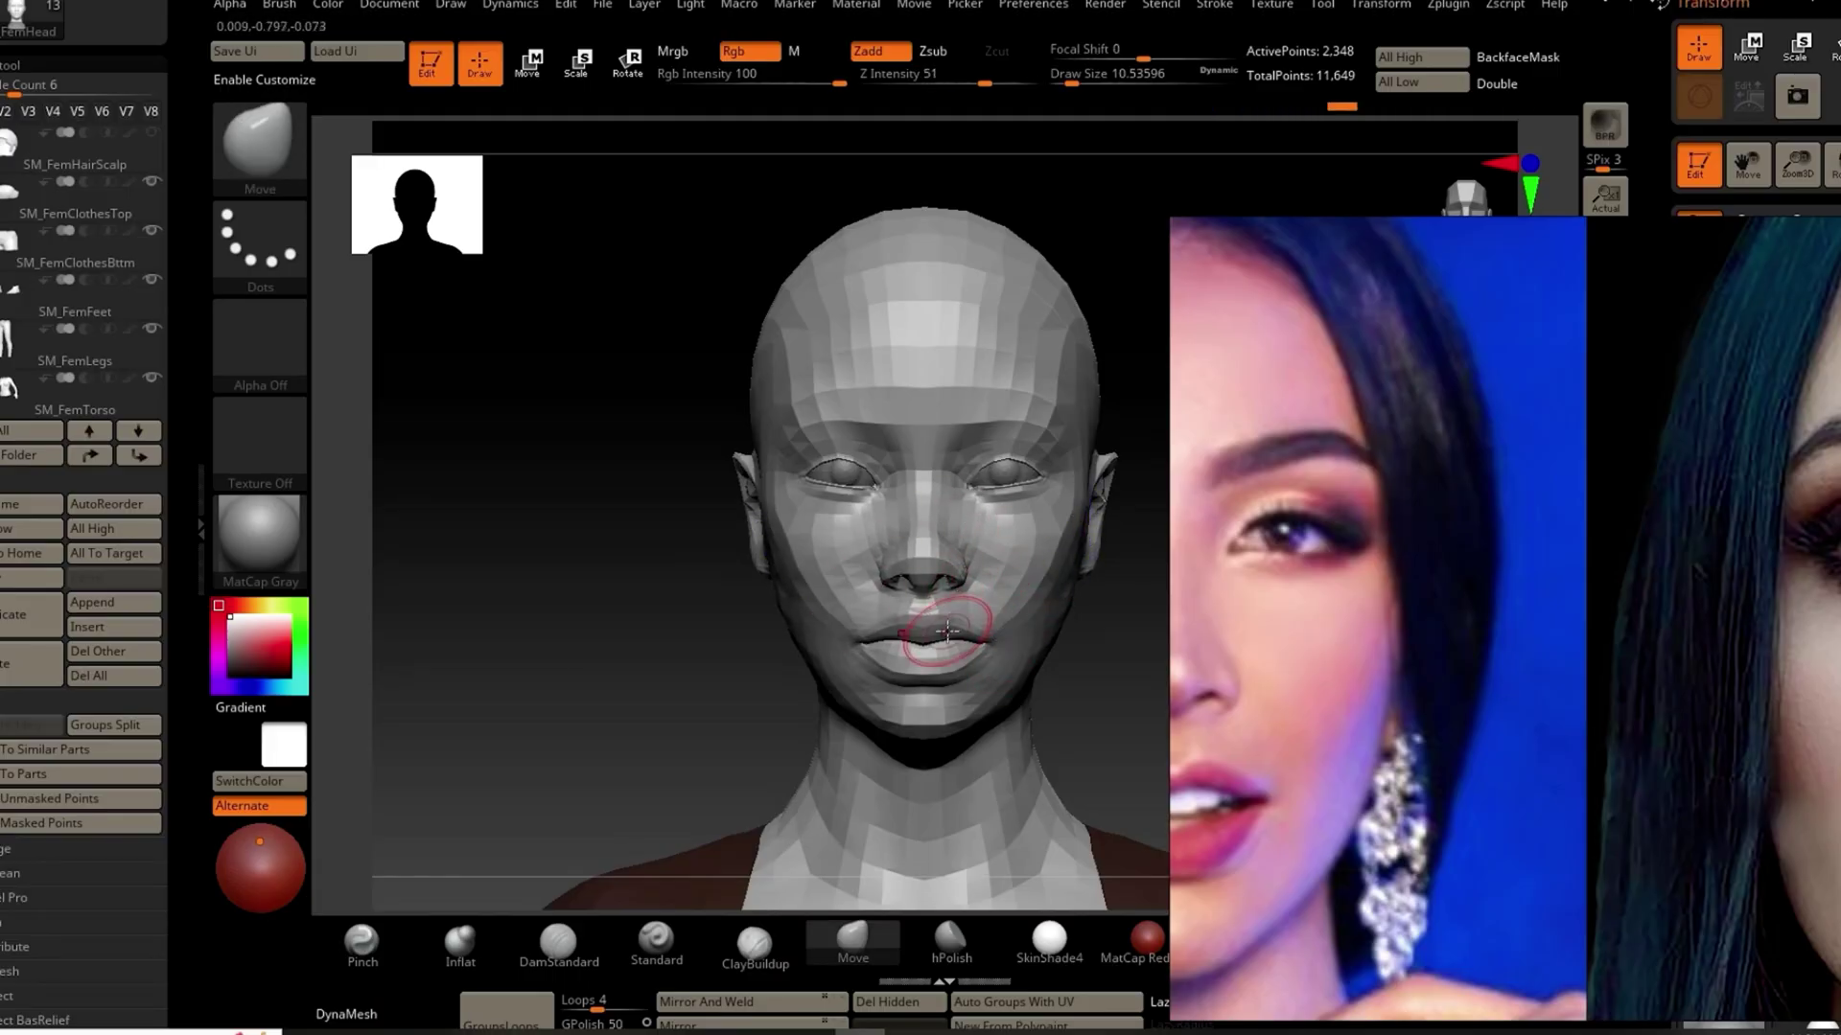
{"action": "left_click_drag", "start_coordinate": [997, 633], "coordinate": [959, 644]}
{"action": "mouse_move", "coordinate": [1050, 503]}
{"action": "left_mouse_down"}
{"action": "mouse_move", "coordinate": [1040, 475]}
{"action": "mouse_move", "coordinate": [916, 426]}
{"action": "left_mouse_up"}
{"action": "mouse_move", "coordinate": [539, 707]}
{"action": "left_mouse_down"}
{"action": "mouse_move", "coordinate": [476, 699]}
{"action": "mouse_move", "coordinate": [747, 738]}
{"action": "left_mouse_up"}
{"action": "left_click_drag", "start_coordinate": [940, 764], "coordinate": [981, 721]}
{"action": "key", "text": "ctrl+z"}
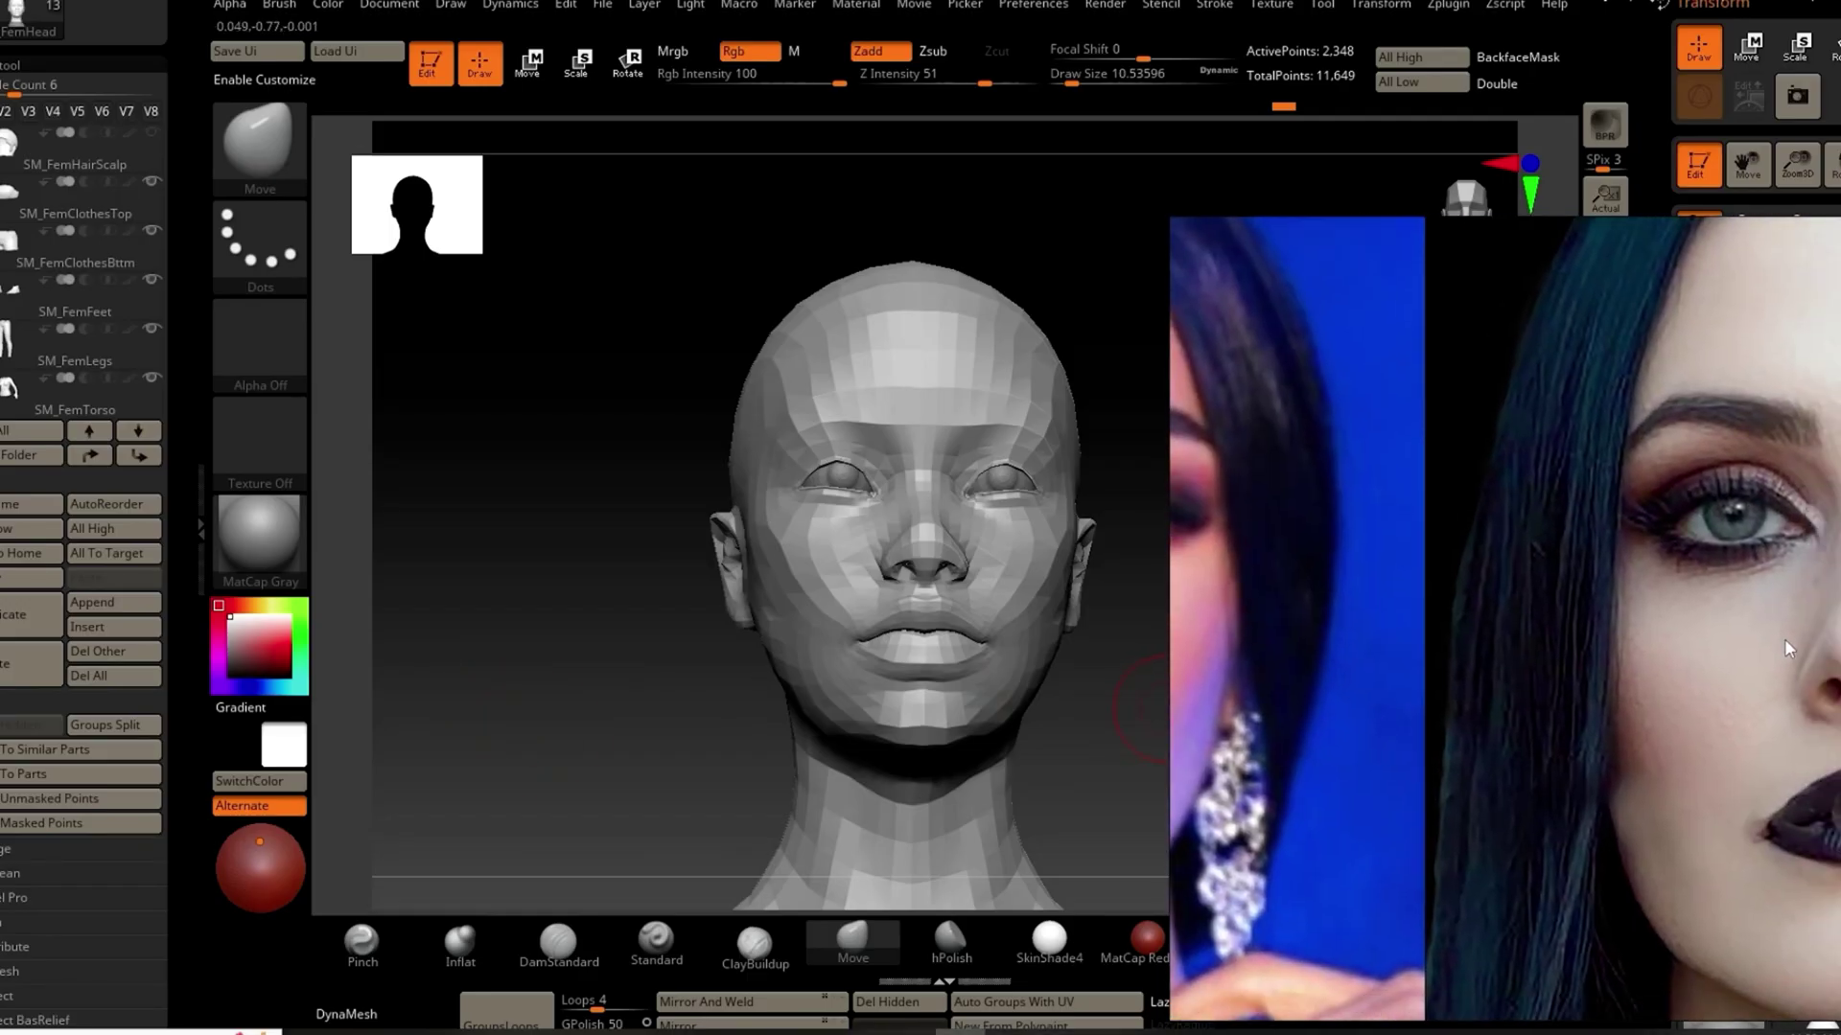
Step: Redo the nose and lip changes, briefly try the Pinch brush, then return to Move
{"action": "left_click_drag", "start_coordinate": [623, 485], "coordinate": [700, 548]}
{"action": "key", "text": "ctrl+shift+z"}
{"action": "key", "text": "ctrl+shift+z"}
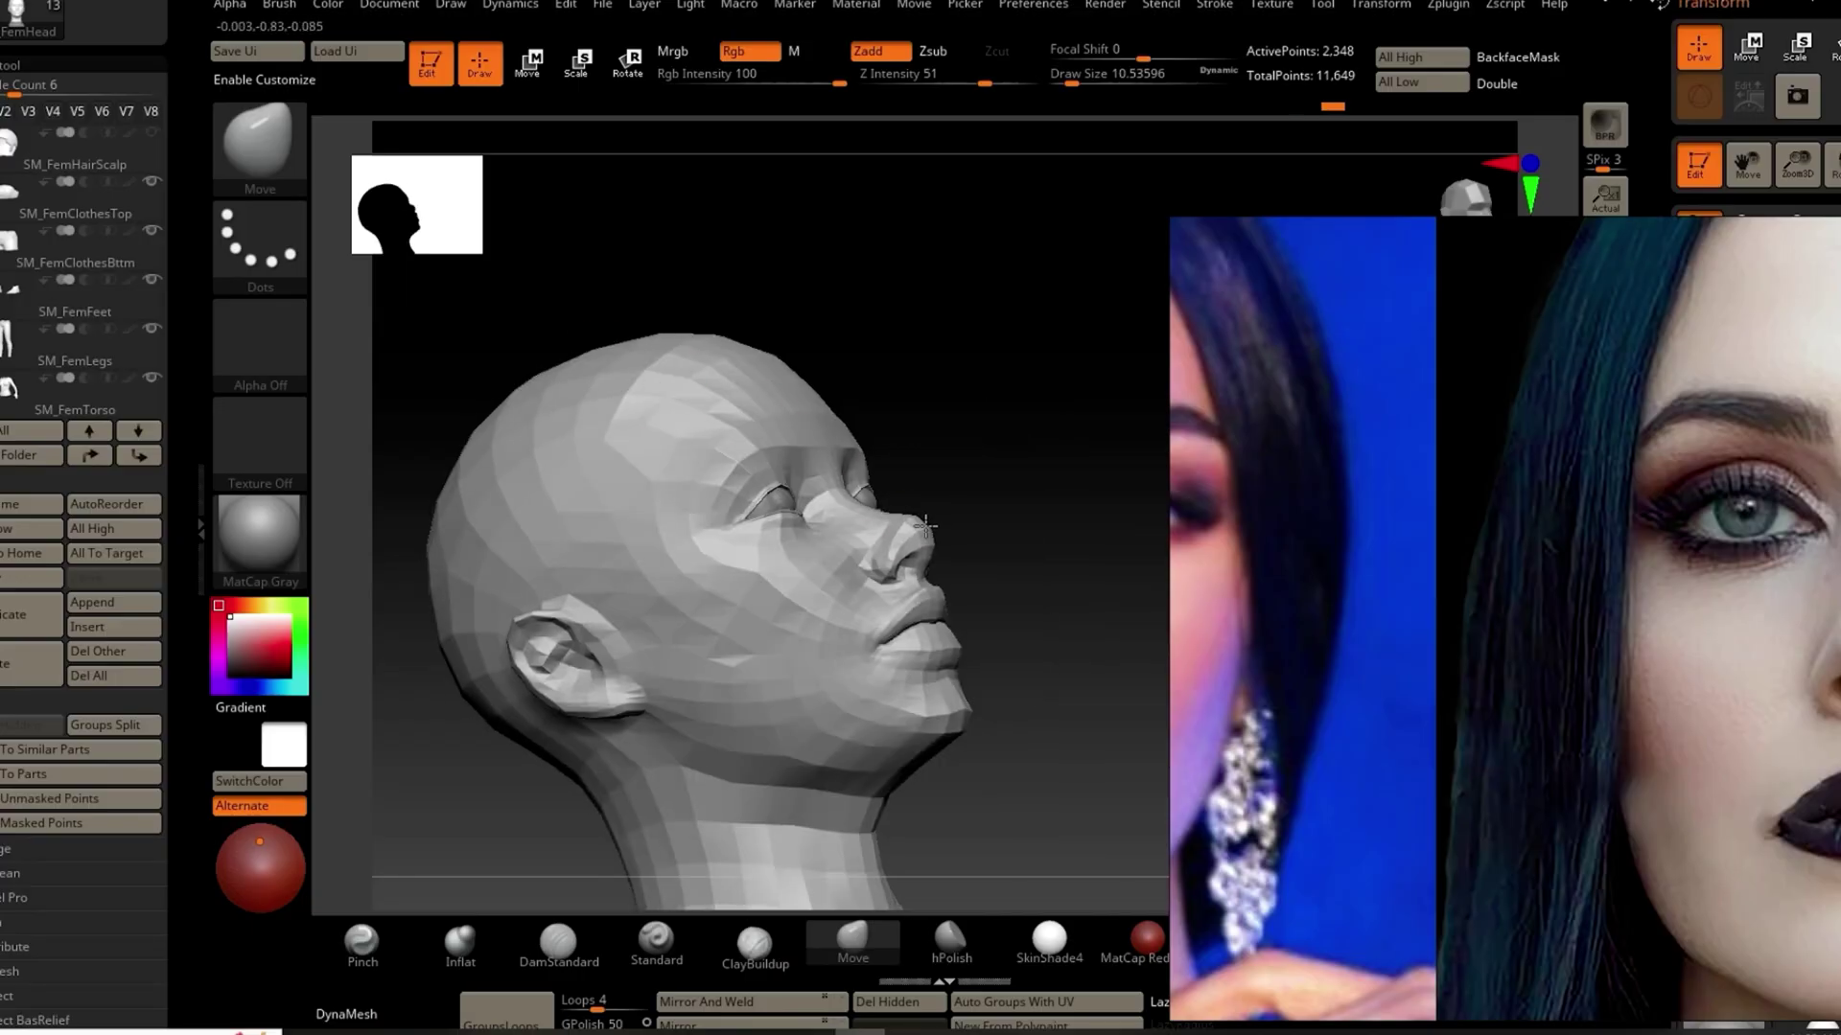
{"action": "key", "text": "ctrl+shift+z"}
{"action": "key", "text": "ctrl+shift+z"}
{"action": "key", "text": "ctrl+shift+z"}
{"action": "key", "text": "ctrl+shift+z"}
{"action": "key", "text": "ctrl+shift+z"}
{"action": "key", "text": "ctrl+shift+z"}
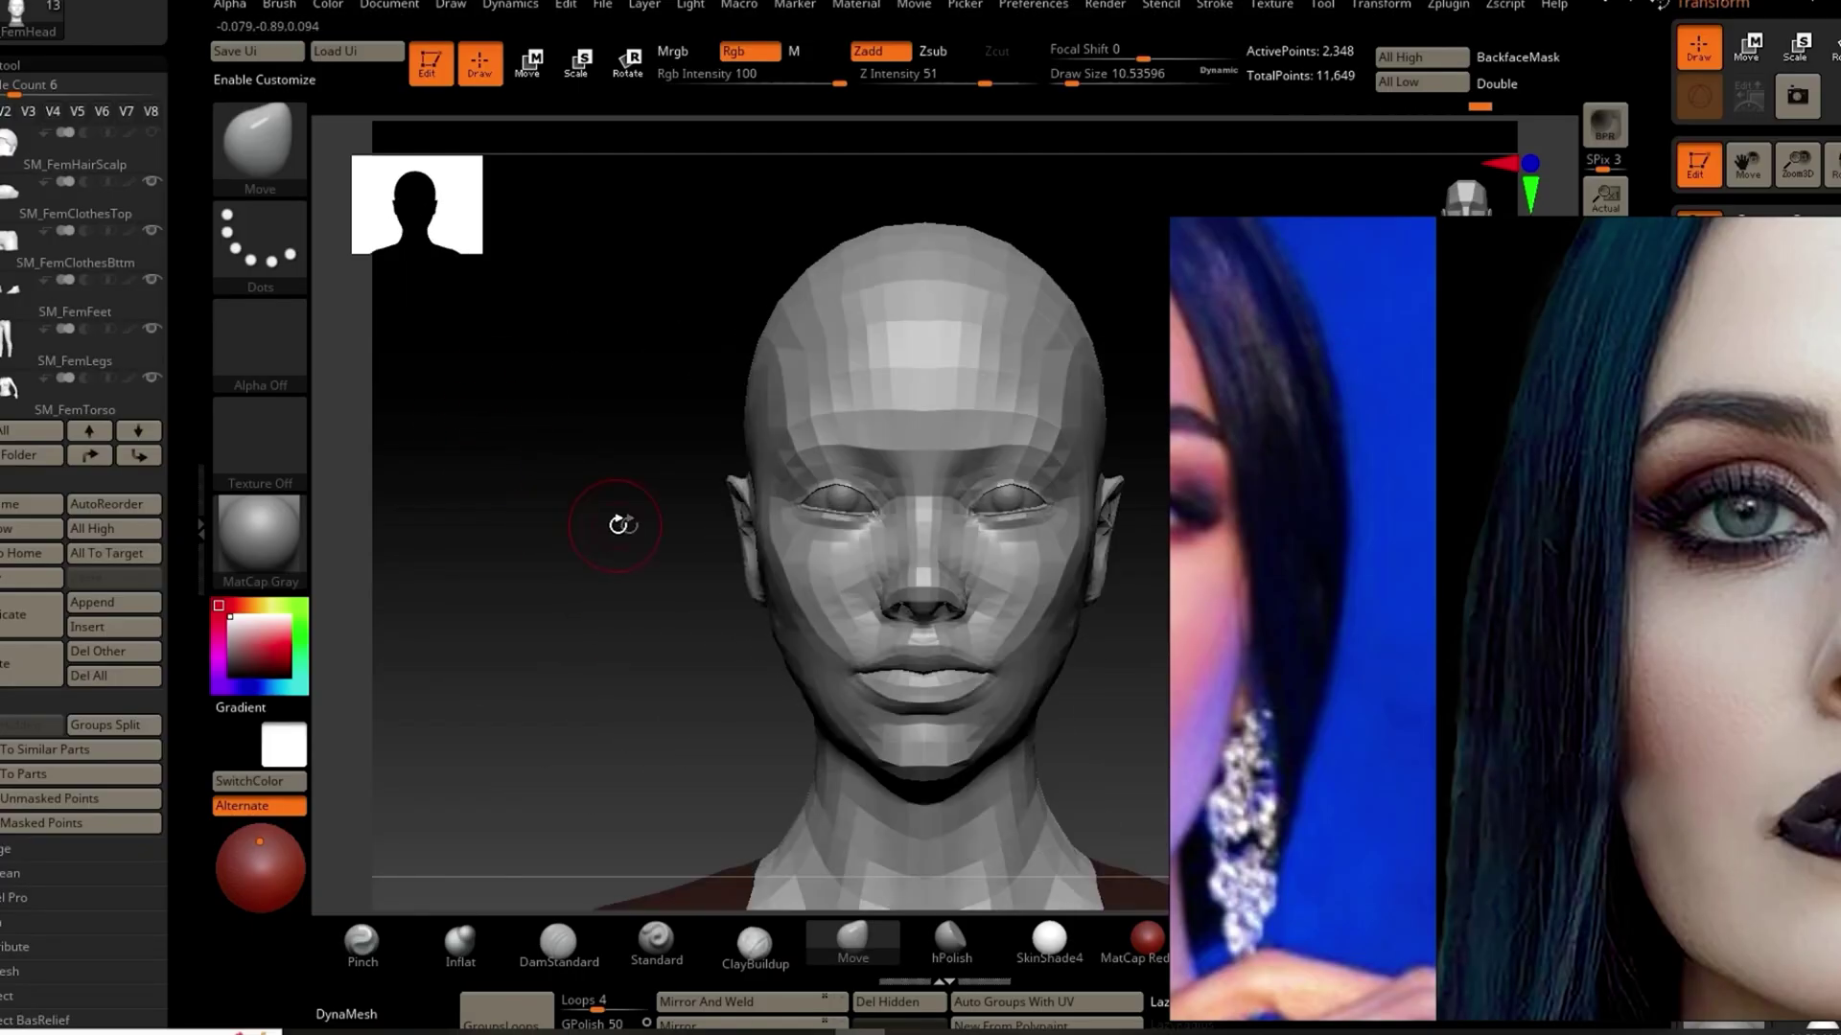
{"action": "key", "text": "ctrl+z"}
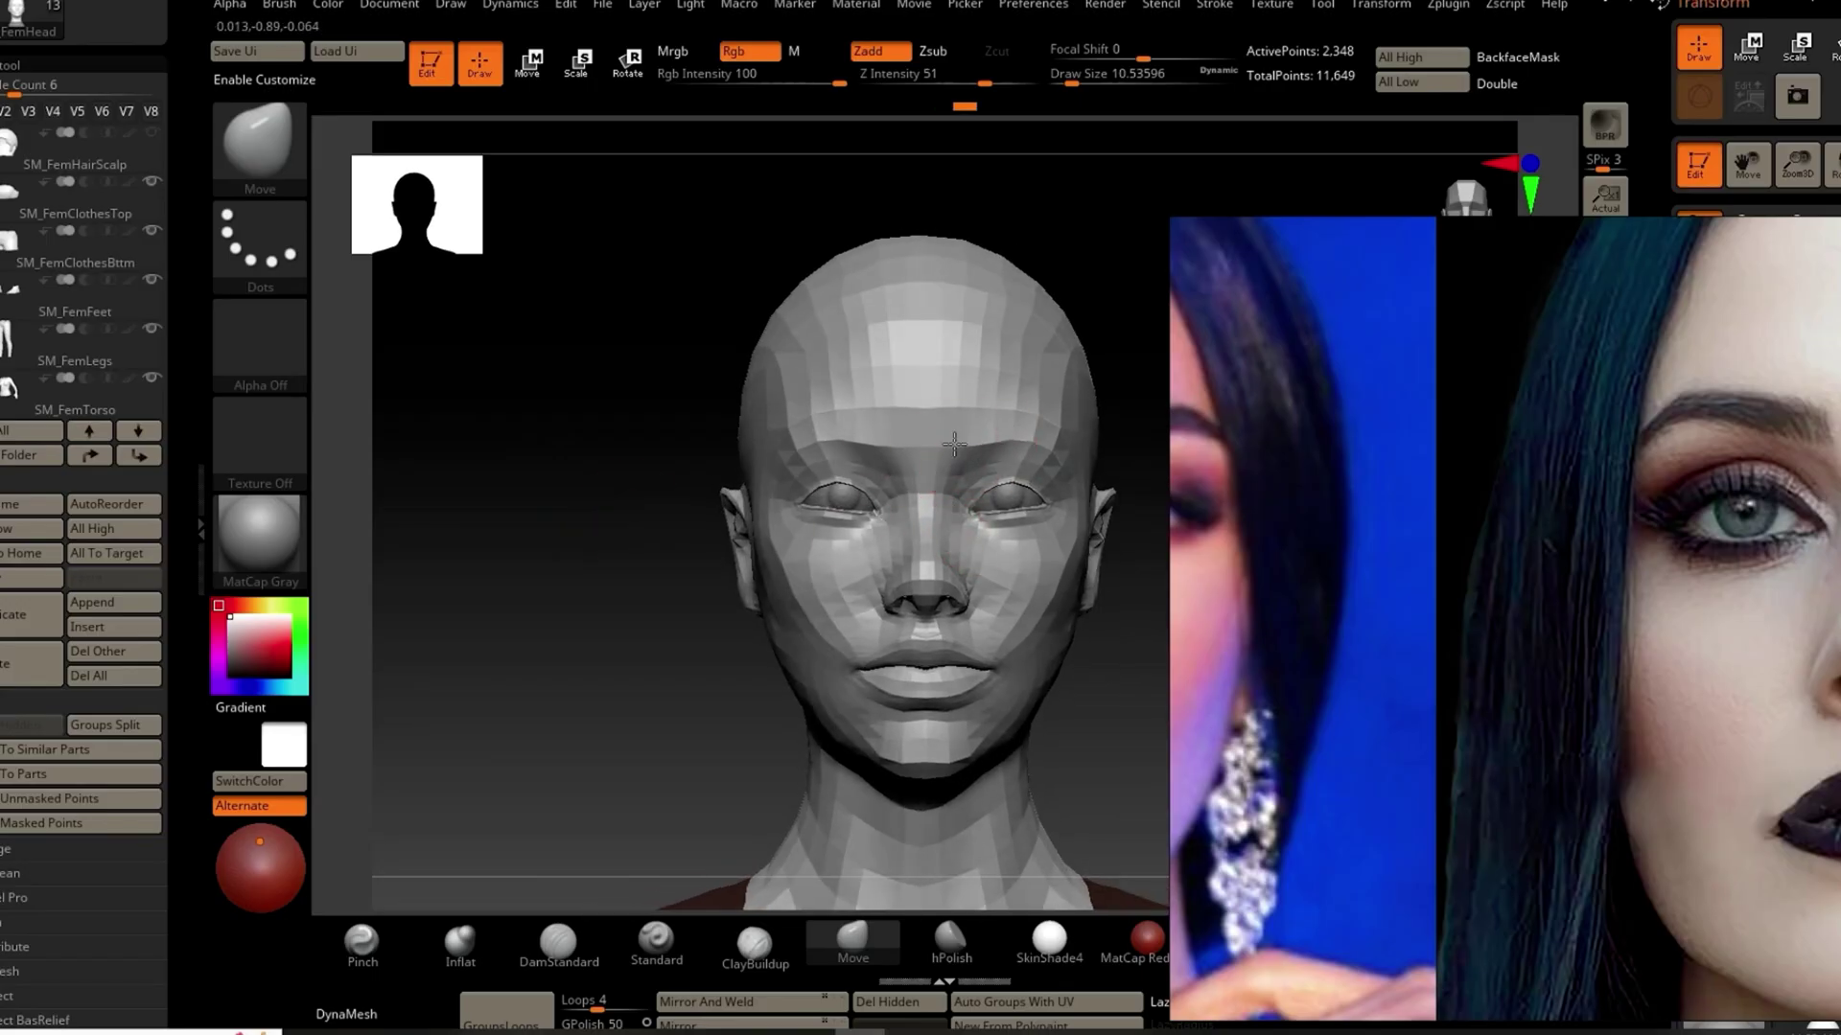
{"action": "key", "text": "b"}
{"action": "key", "text": "p"}
{"action": "key", "text": "i"}
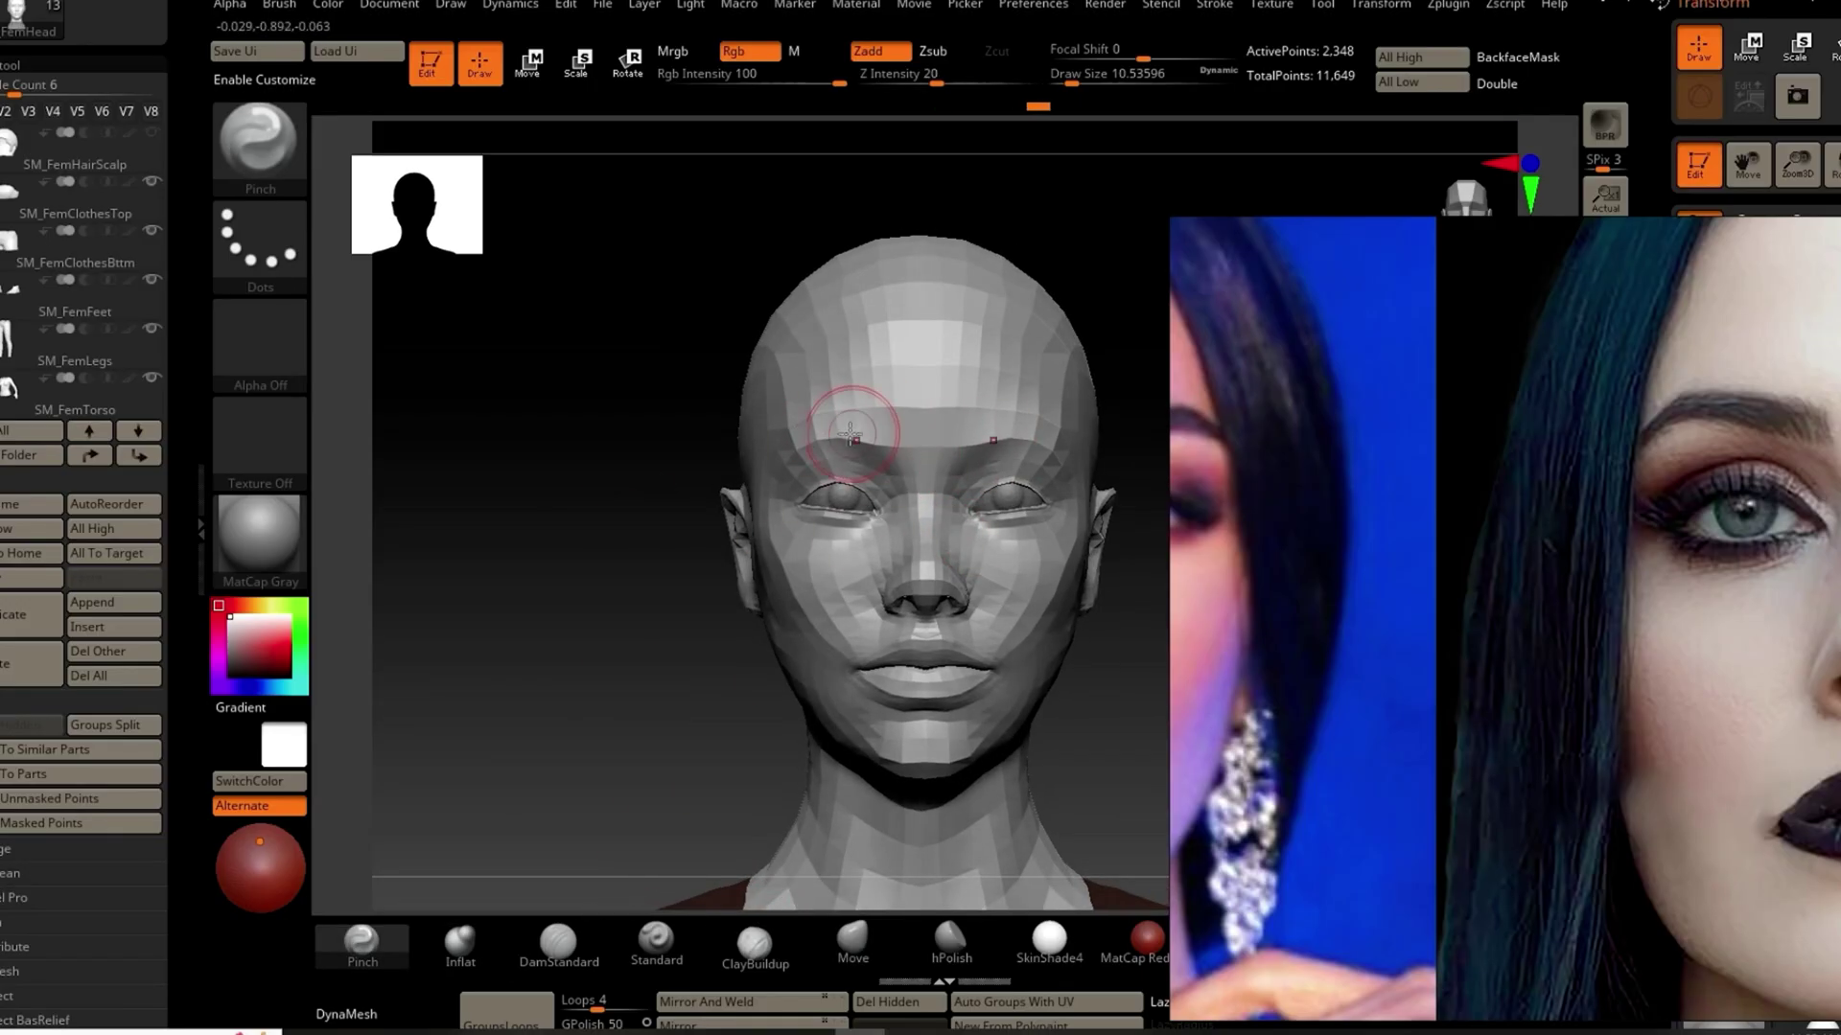
{"action": "key", "text": "b"}
{"action": "key", "text": "m"}
{"action": "key", "text": "v"}
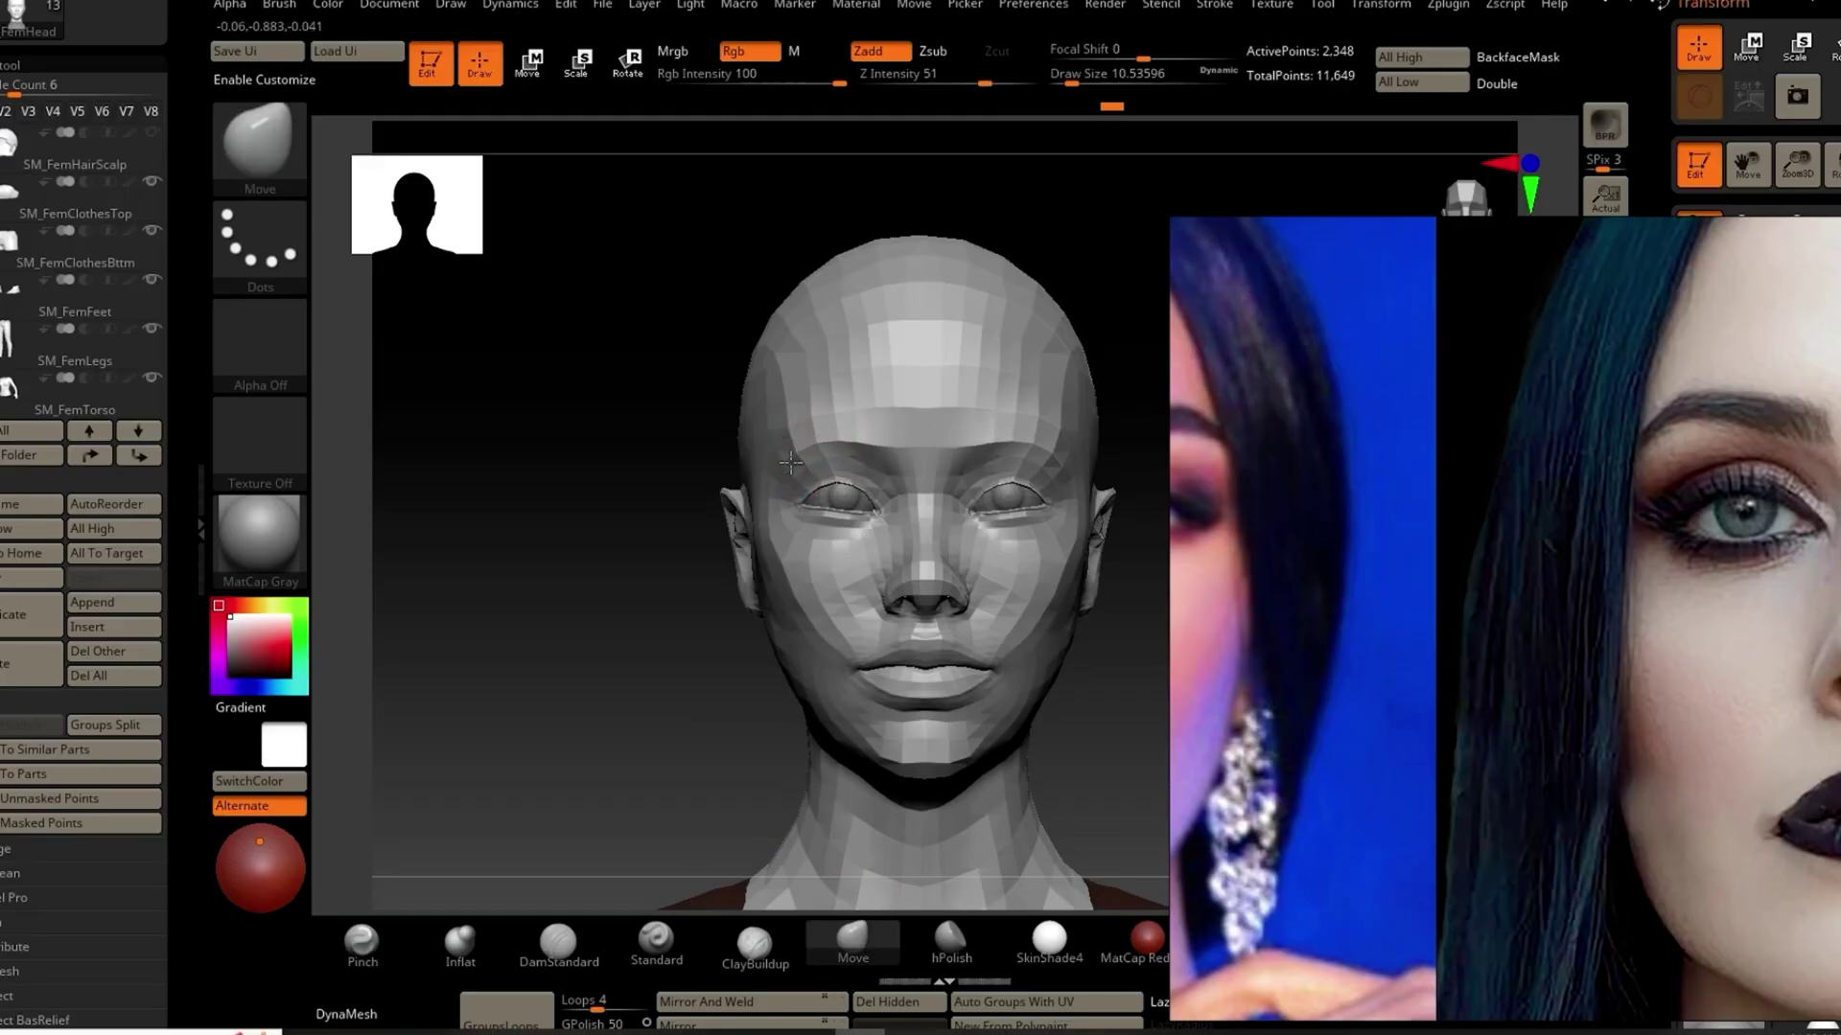
{"action": "mouse_move", "coordinate": [575, 671]}
{"action": "left_mouse_down"}
{"action": "mouse_move", "coordinate": [567, 649]}
{"action": "mouse_move", "coordinate": [1052, 657]}
{"action": "mouse_move", "coordinate": [911, 673]}
{"action": "mouse_move", "coordinate": [747, 648]}
{"action": "mouse_move", "coordinate": [806, 676]}
{"action": "left_mouse_up"}
Step: Enlarge the Move brush to about 18.5 and push the left temple upward
{"action": "key", "text": "s"}
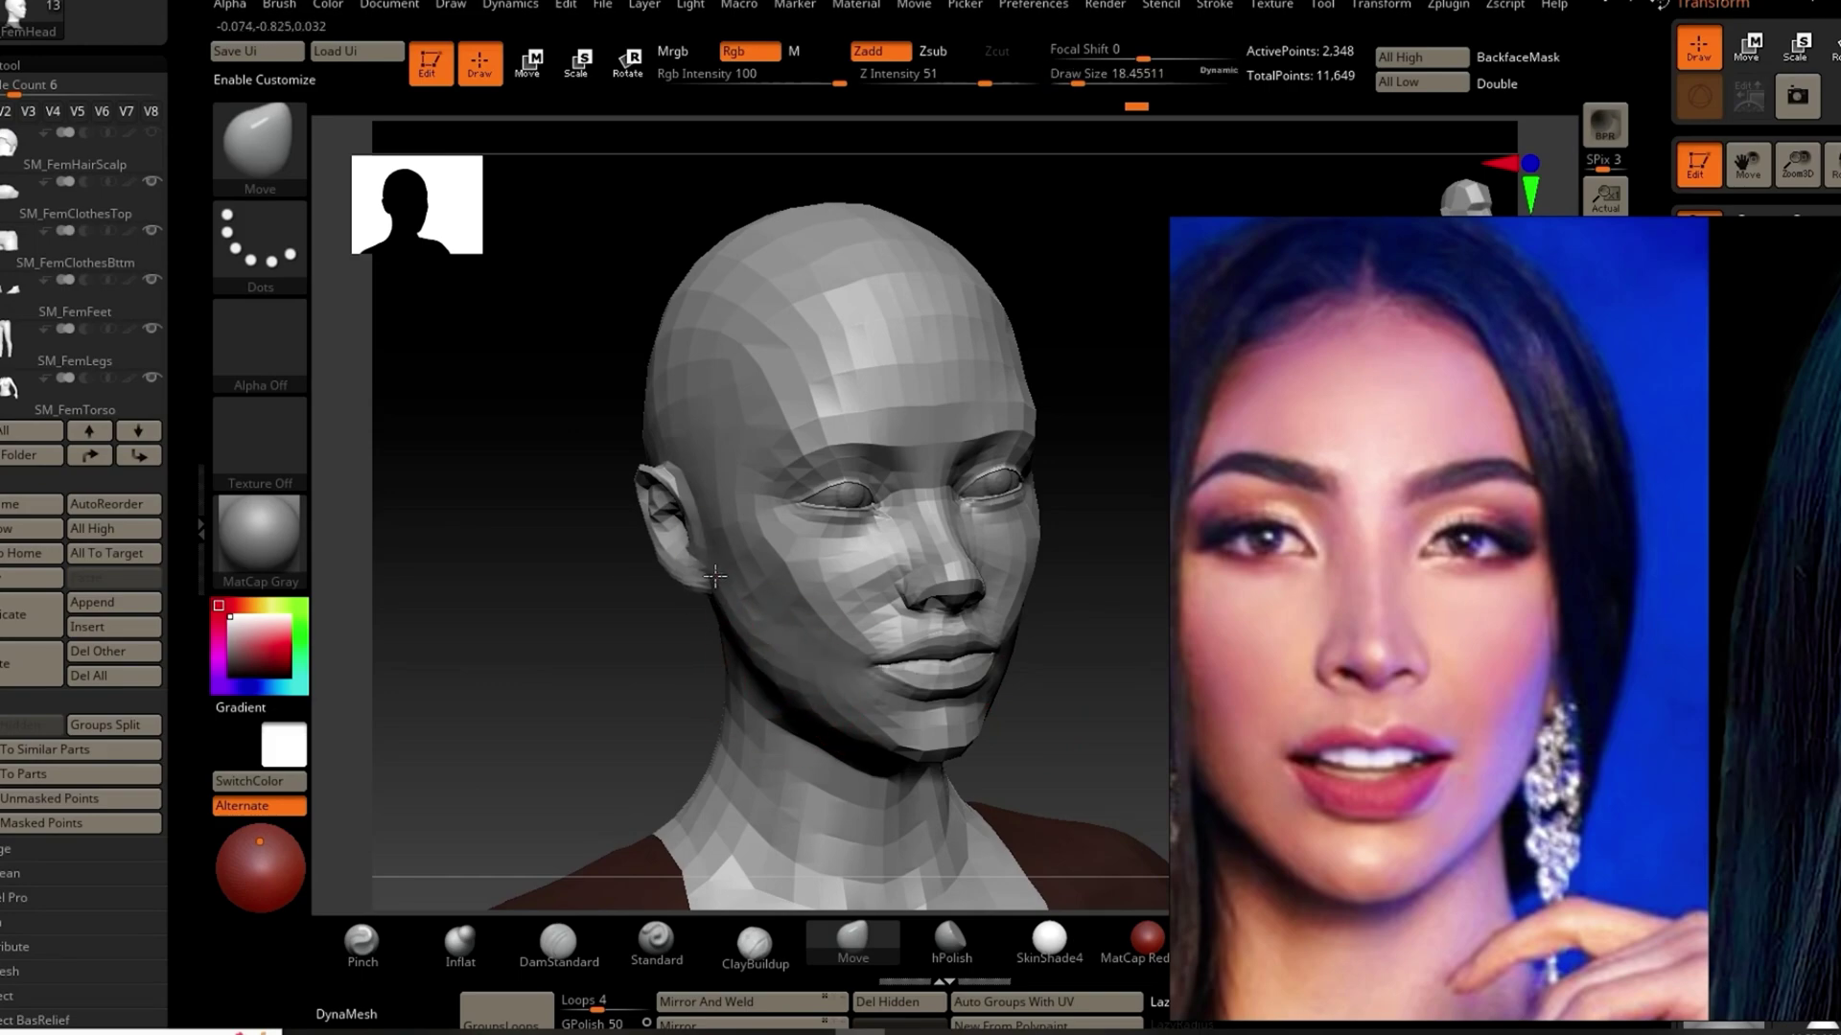
{"action": "left_click_drag", "start_coordinate": [601, 604], "coordinate": [706, 580], "text": "shift"}
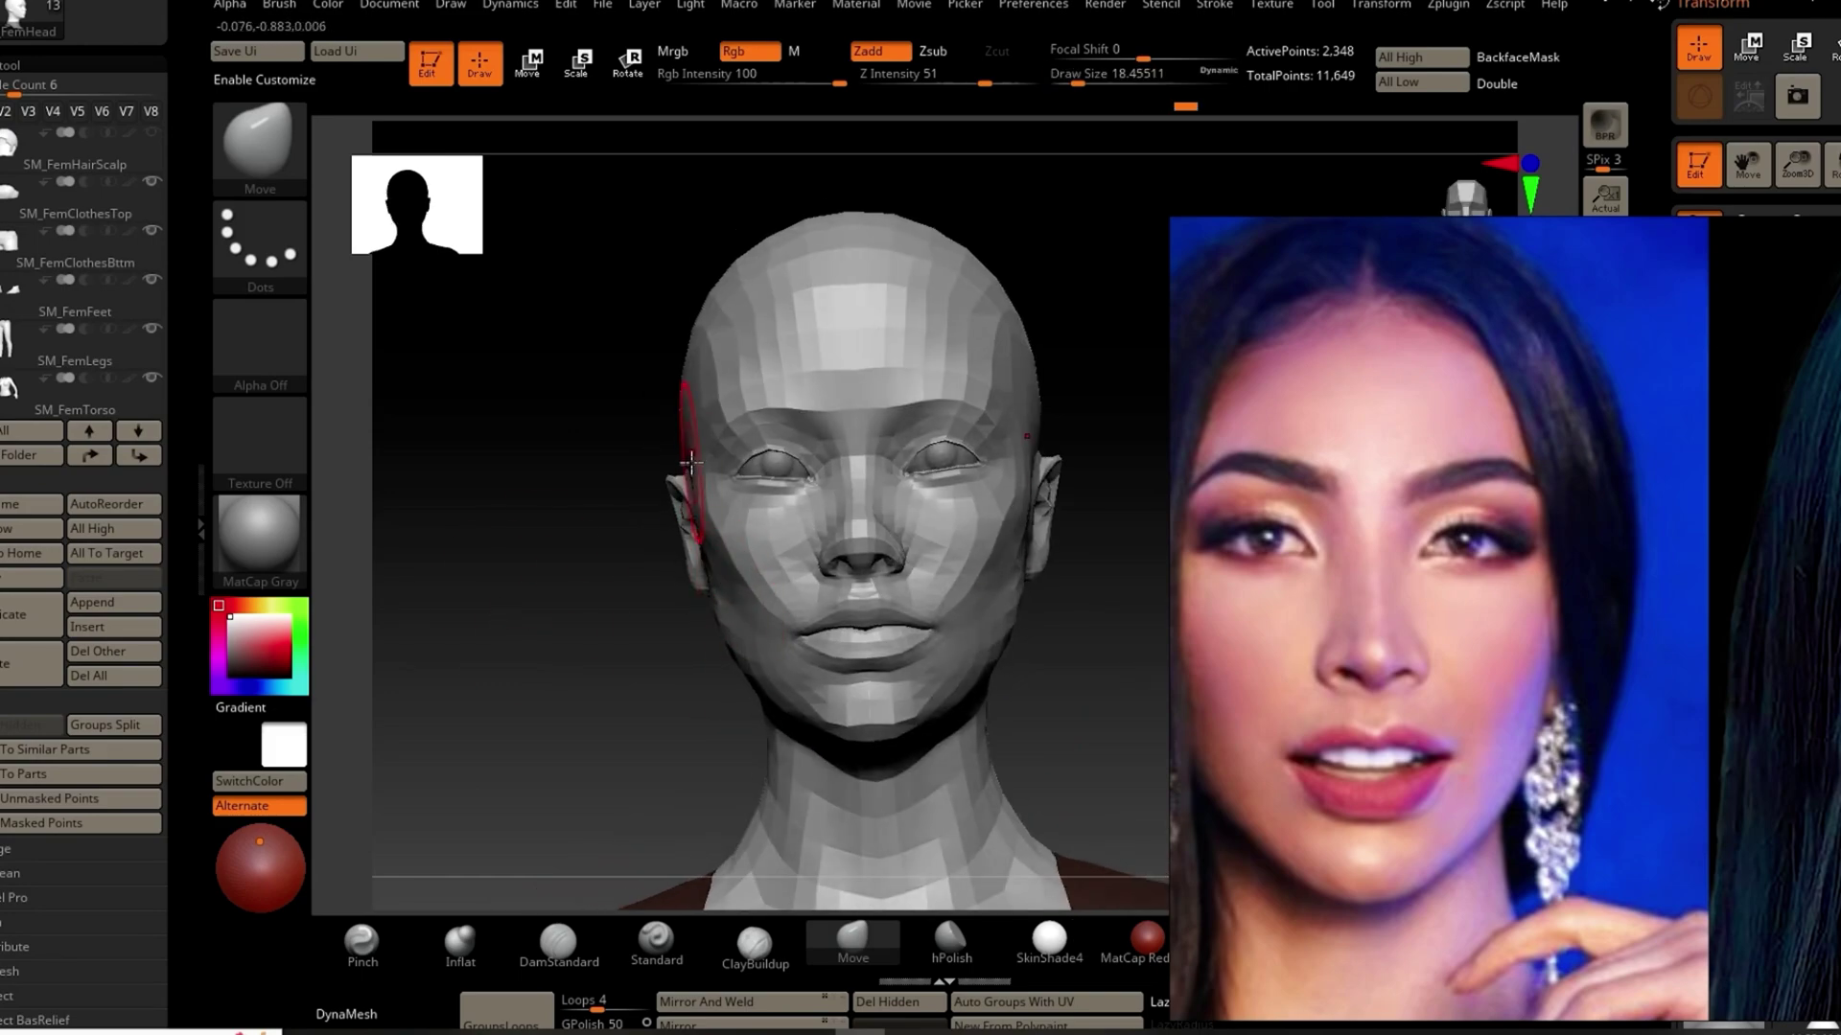
{"action": "left_click_drag", "start_coordinate": [694, 400], "coordinate": [709, 327]}
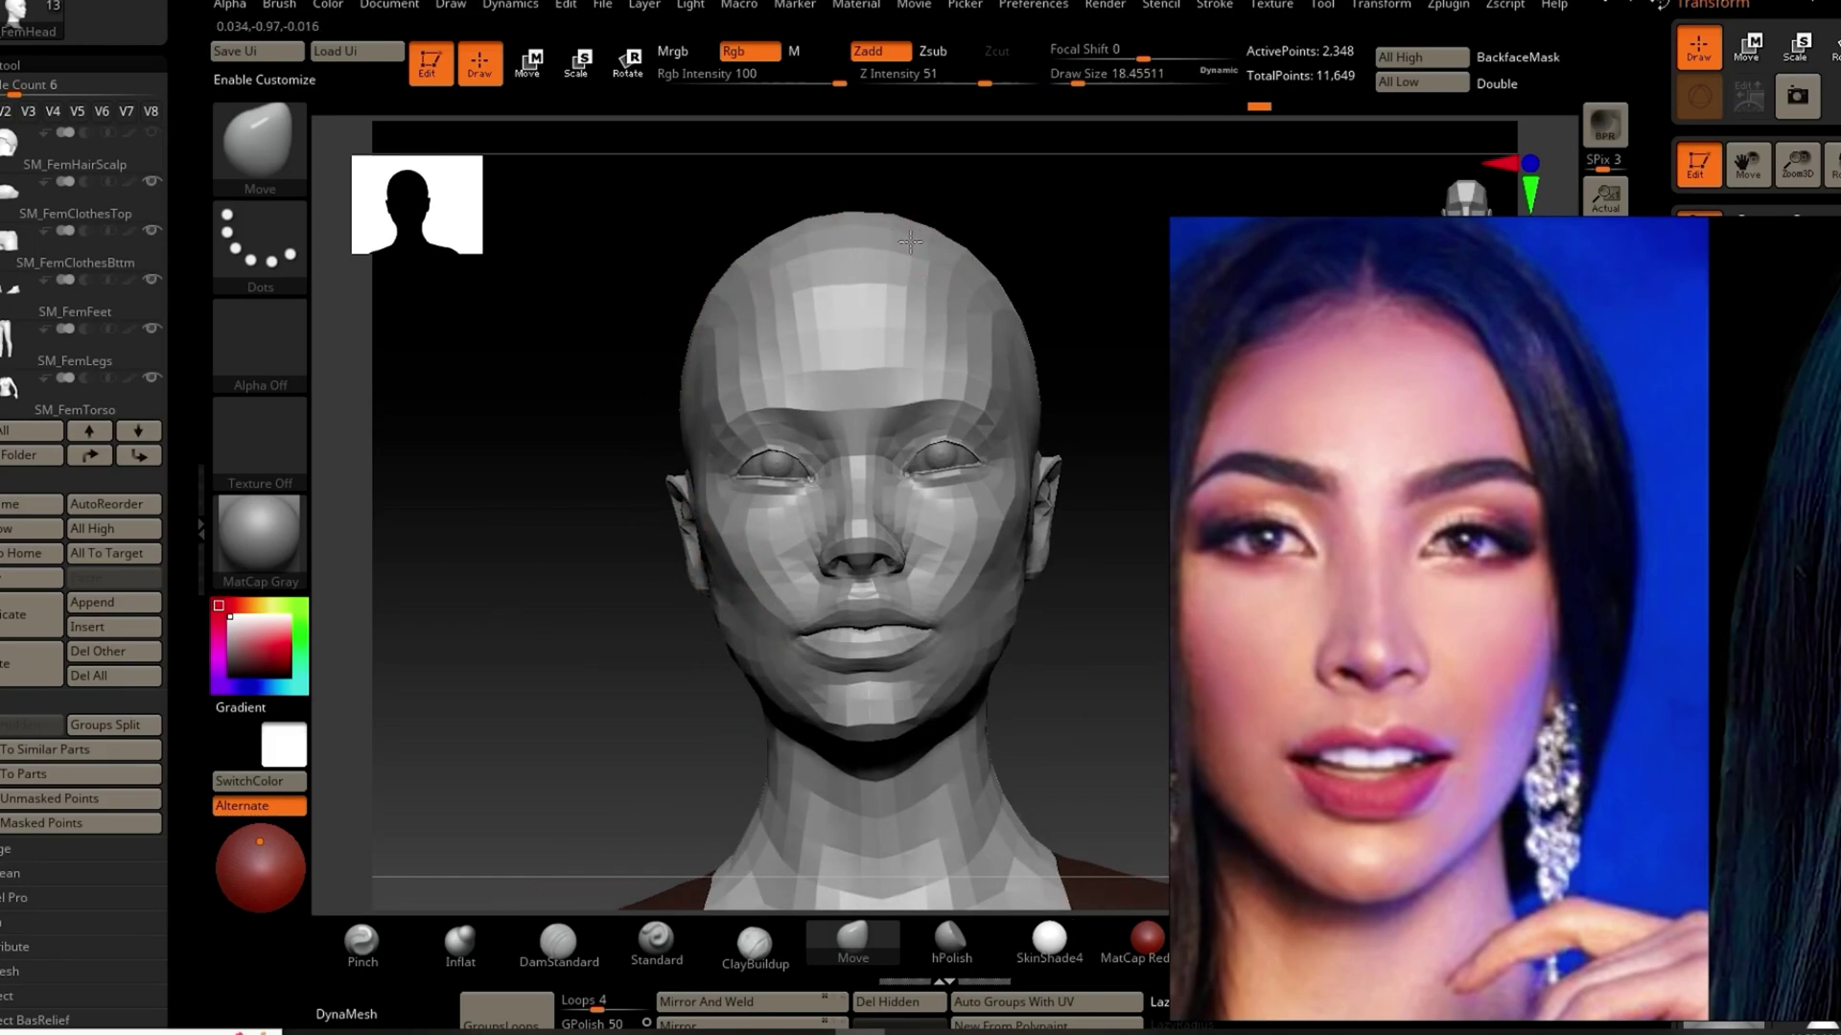
{"action": "mouse_move", "coordinate": [595, 362]}
{"action": "left_mouse_down", "text": "alt"}
{"action": "mouse_move", "coordinate": [509, 521]}
{"action": "mouse_move", "coordinate": [537, 566]}
{"action": "left_mouse_up", "text": "alt"}
Step: With the brush at about 7.5, reshape the lips, cheek, nose side and jaw
{"action": "key", "text": "s"}
{"action": "mouse_move", "coordinate": [849, 565]}
{"action": "left_mouse_down"}
{"action": "mouse_move", "coordinate": [820, 566]}
{"action": "mouse_move", "coordinate": [889, 577]}
{"action": "left_mouse_up"}
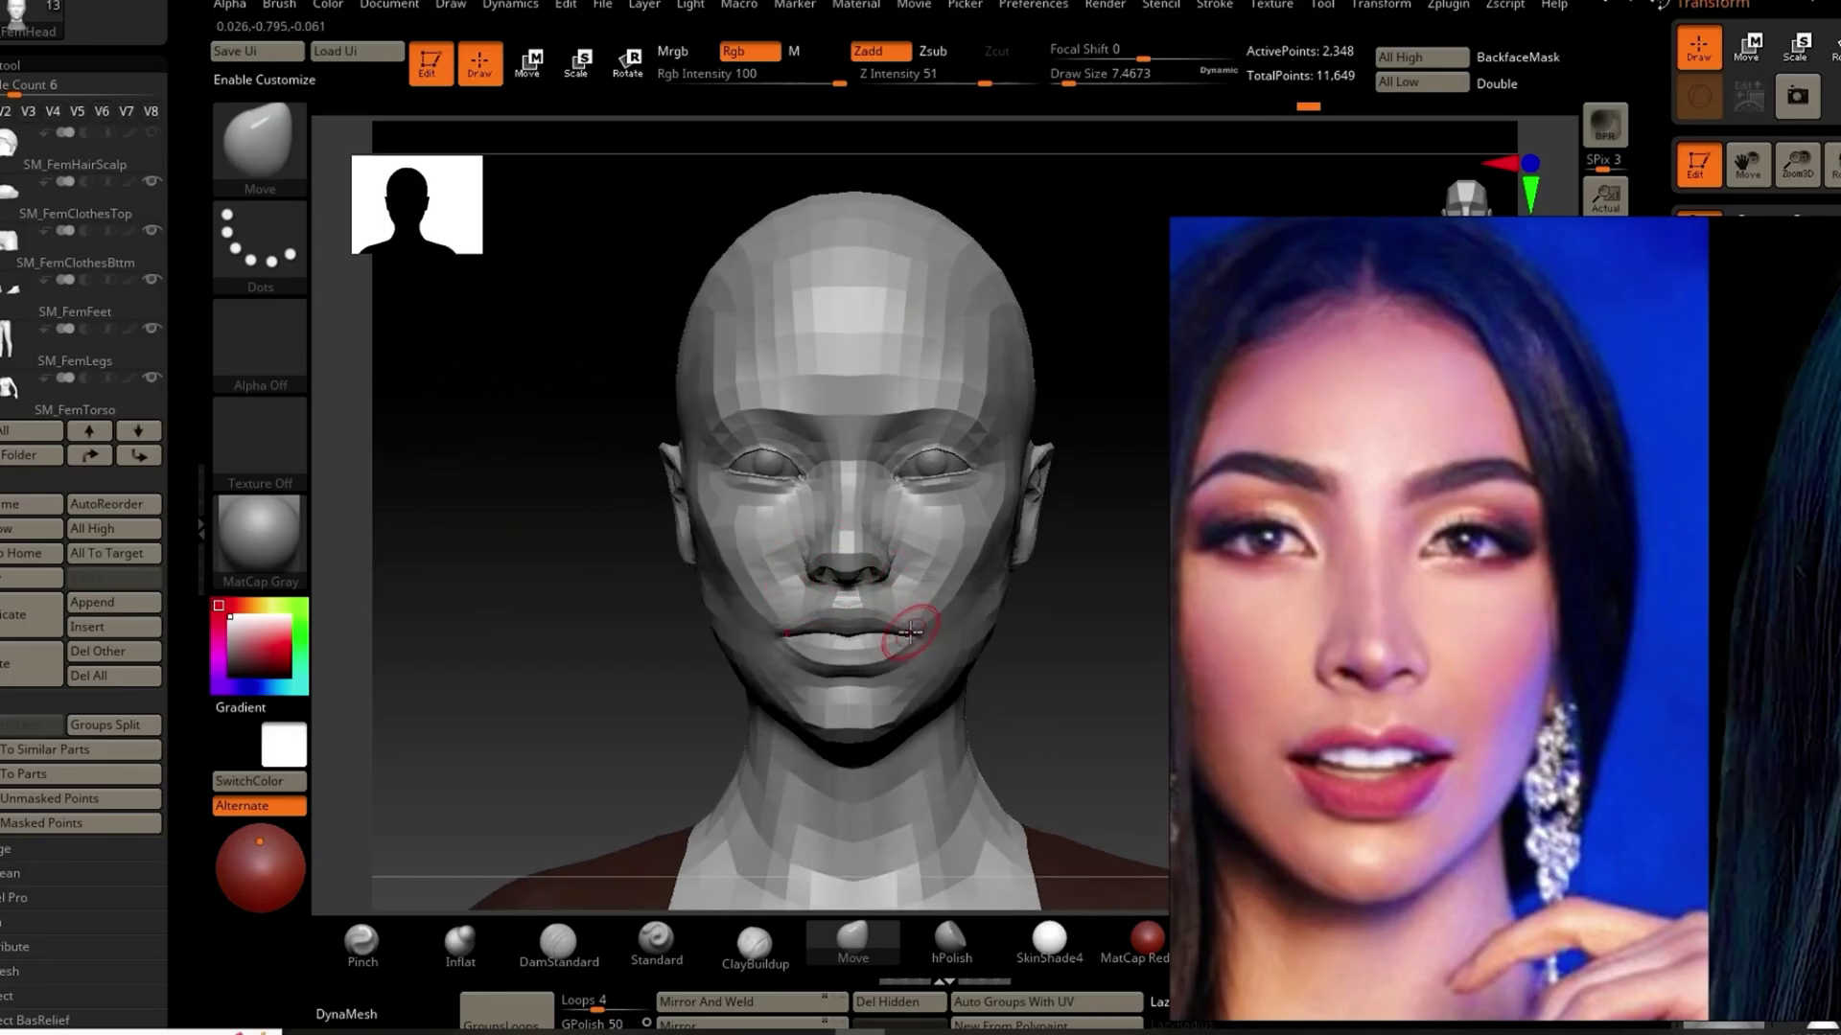
{"action": "left_click_drag", "start_coordinate": [847, 641], "coordinate": [926, 613]}
{"action": "left_click_drag", "start_coordinate": [637, 597], "coordinate": [534, 597]}
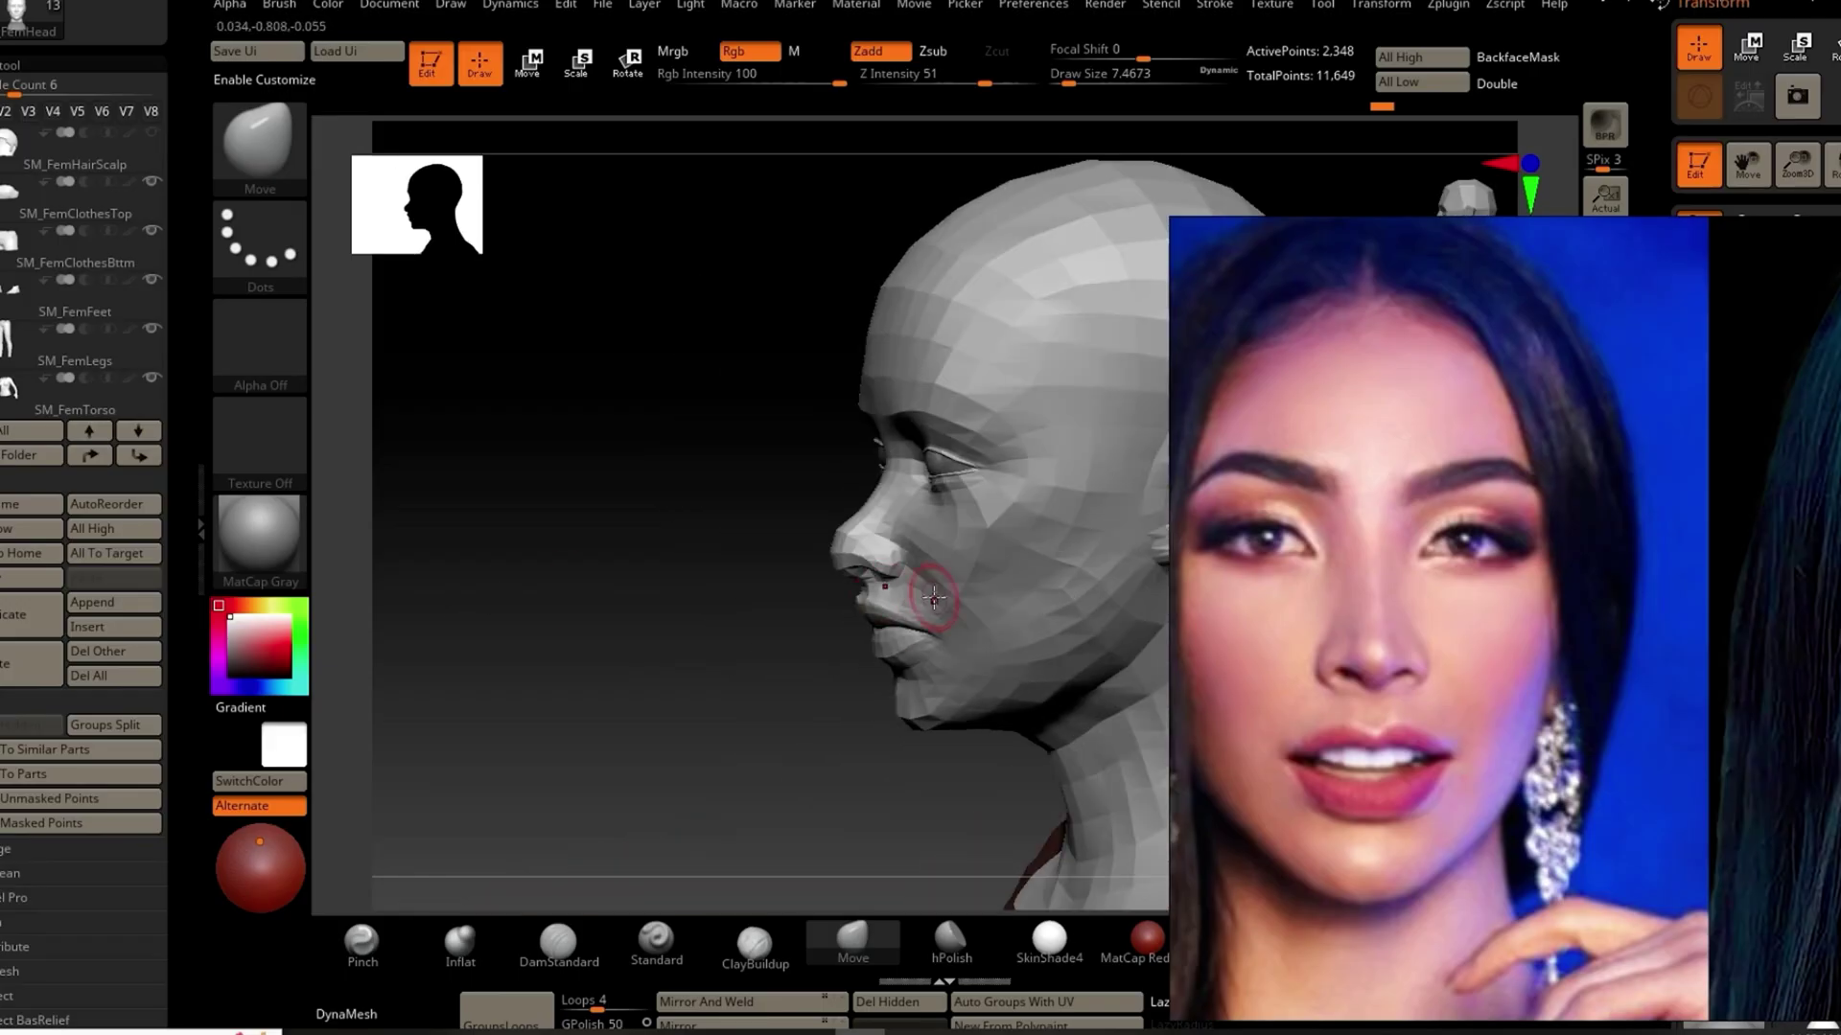
{"action": "mouse_move", "coordinate": [940, 582]}
{"action": "left_mouse_down"}
{"action": "mouse_move", "coordinate": [983, 564]}
{"action": "mouse_move", "coordinate": [935, 569]}
{"action": "mouse_move", "coordinate": [909, 539]}
{"action": "left_mouse_up"}
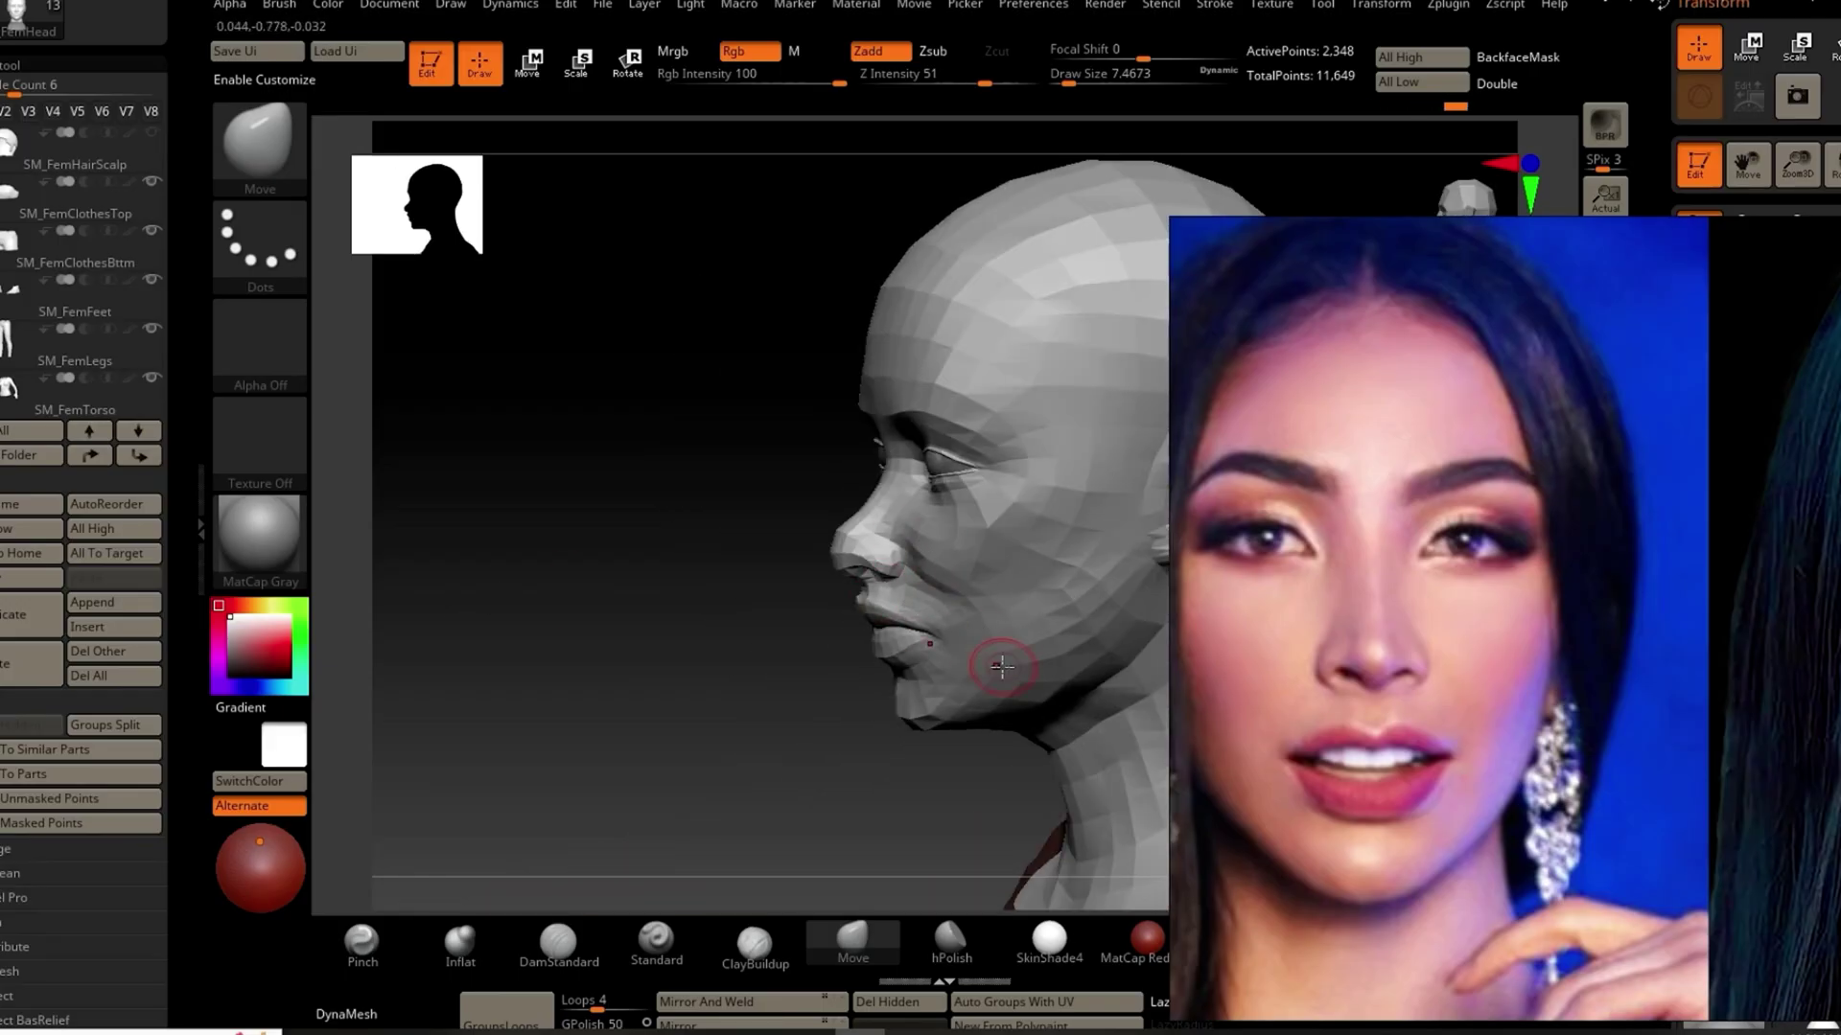
{"action": "mouse_move", "coordinate": [767, 757]}
{"action": "left_mouse_down"}
{"action": "mouse_move", "coordinate": [867, 738]}
{"action": "mouse_move", "coordinate": [892, 682]}
{"action": "mouse_move", "coordinate": [994, 645]}
{"action": "left_mouse_up"}
{"action": "key", "text": "s"}
{"action": "key", "text": "s"}
{"action": "left_click", "coordinate": [853, 693]}
Step: Pinch and smooth the surface around the nose, then return to the Move brush
{"action": "key", "text": "b"}
{"action": "key", "text": "p"}
{"action": "key", "text": "i"}
{"action": "left_click_drag", "start_coordinate": [671, 575], "coordinate": [509, 584]}
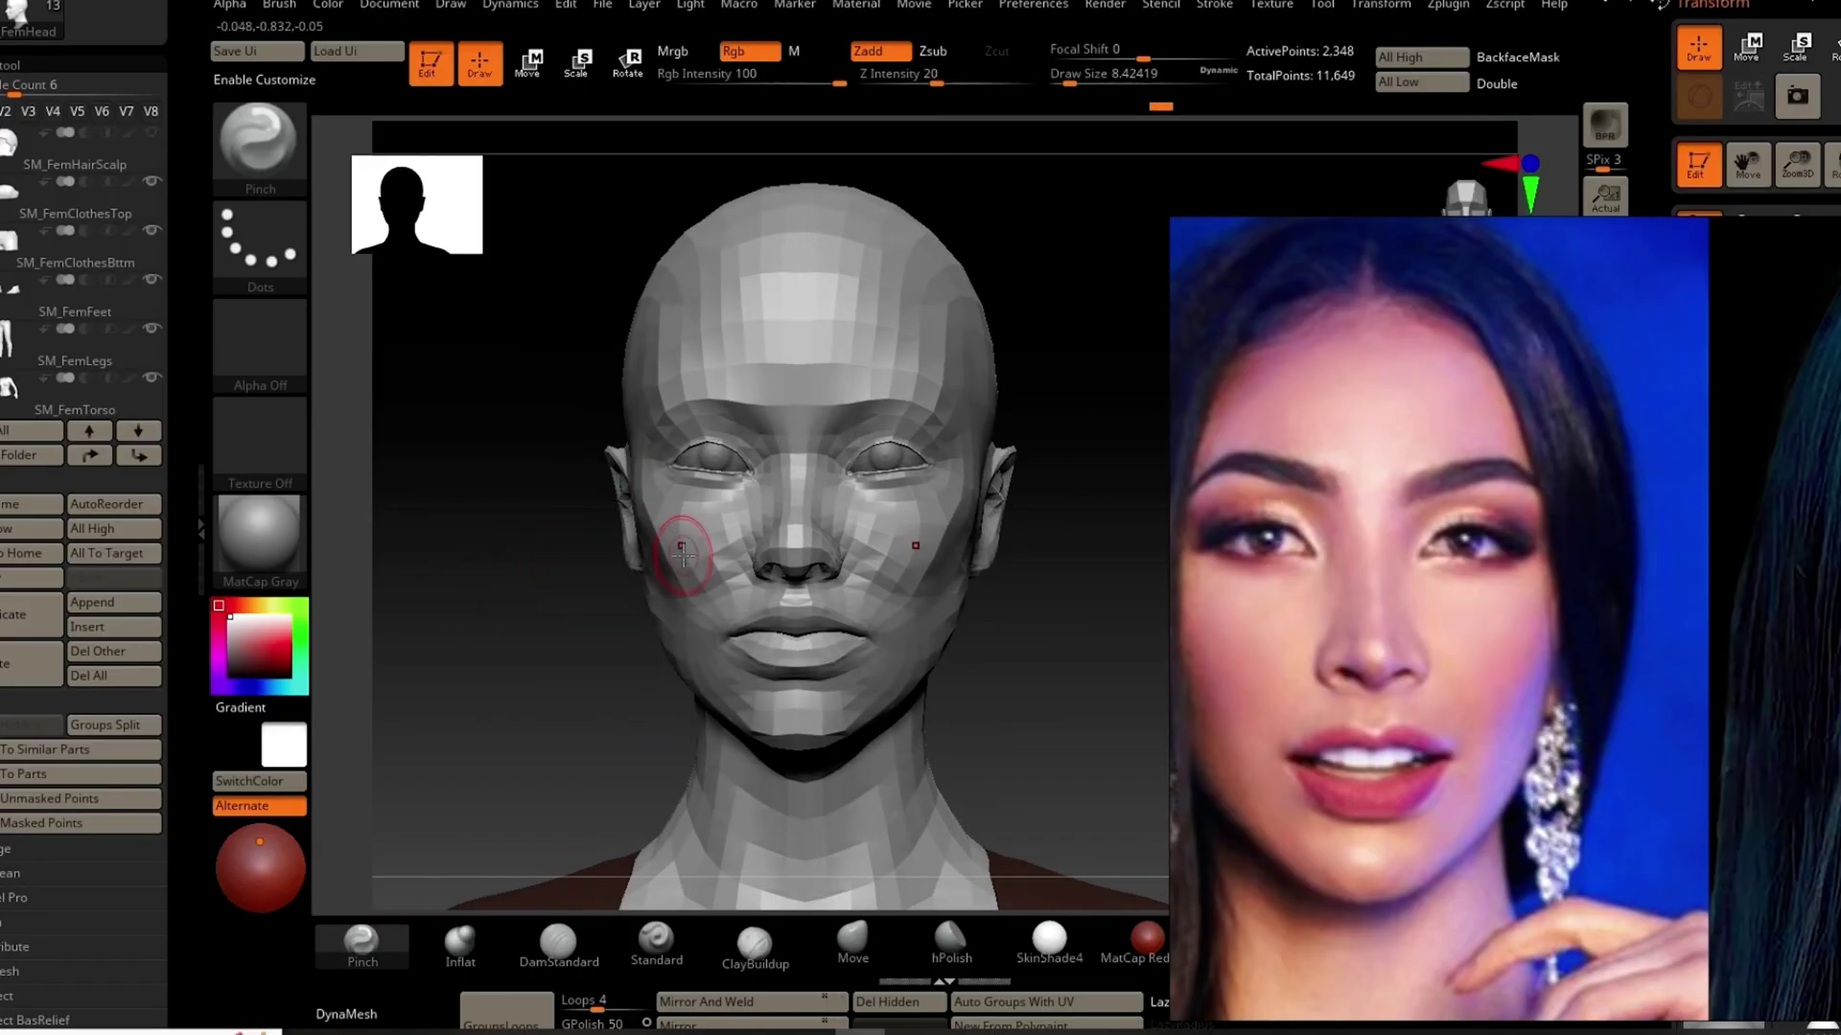
{"action": "left_click_drag", "start_coordinate": [682, 546], "coordinate": [595, 587]}
{"action": "key", "text": "shift"}
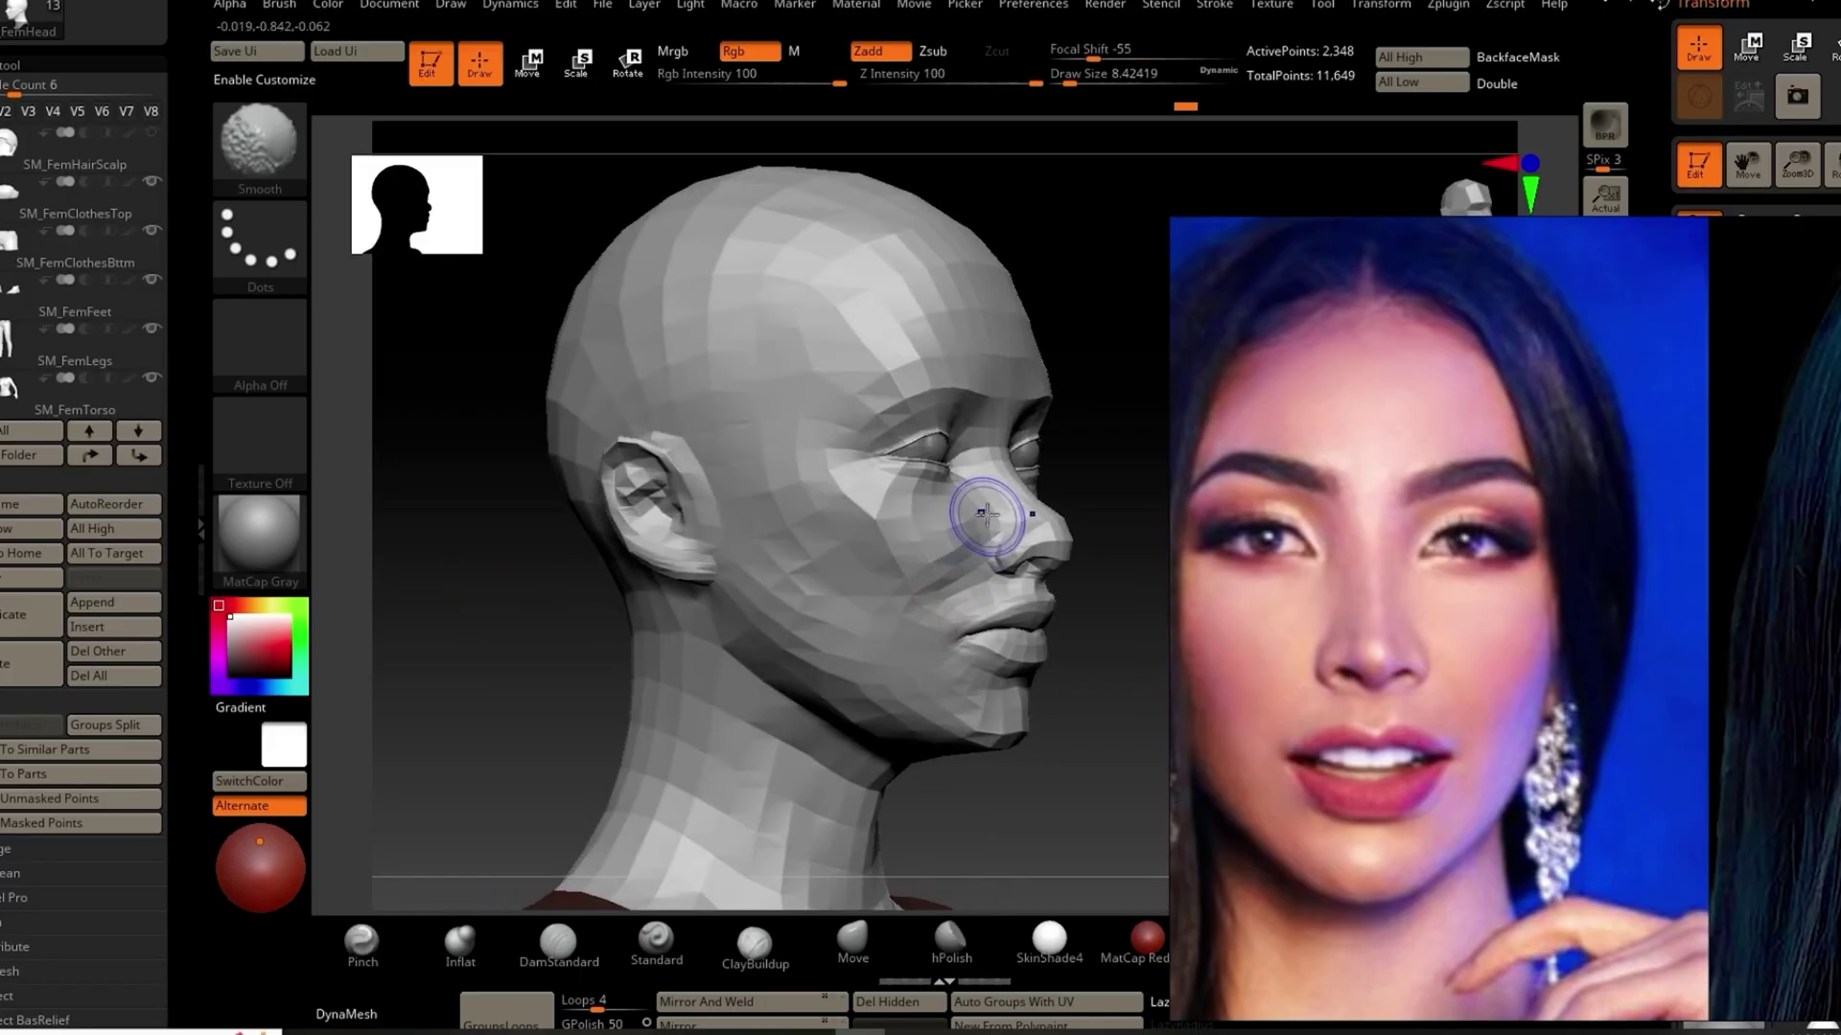
{"action": "left_click", "coordinate": [853, 939]}
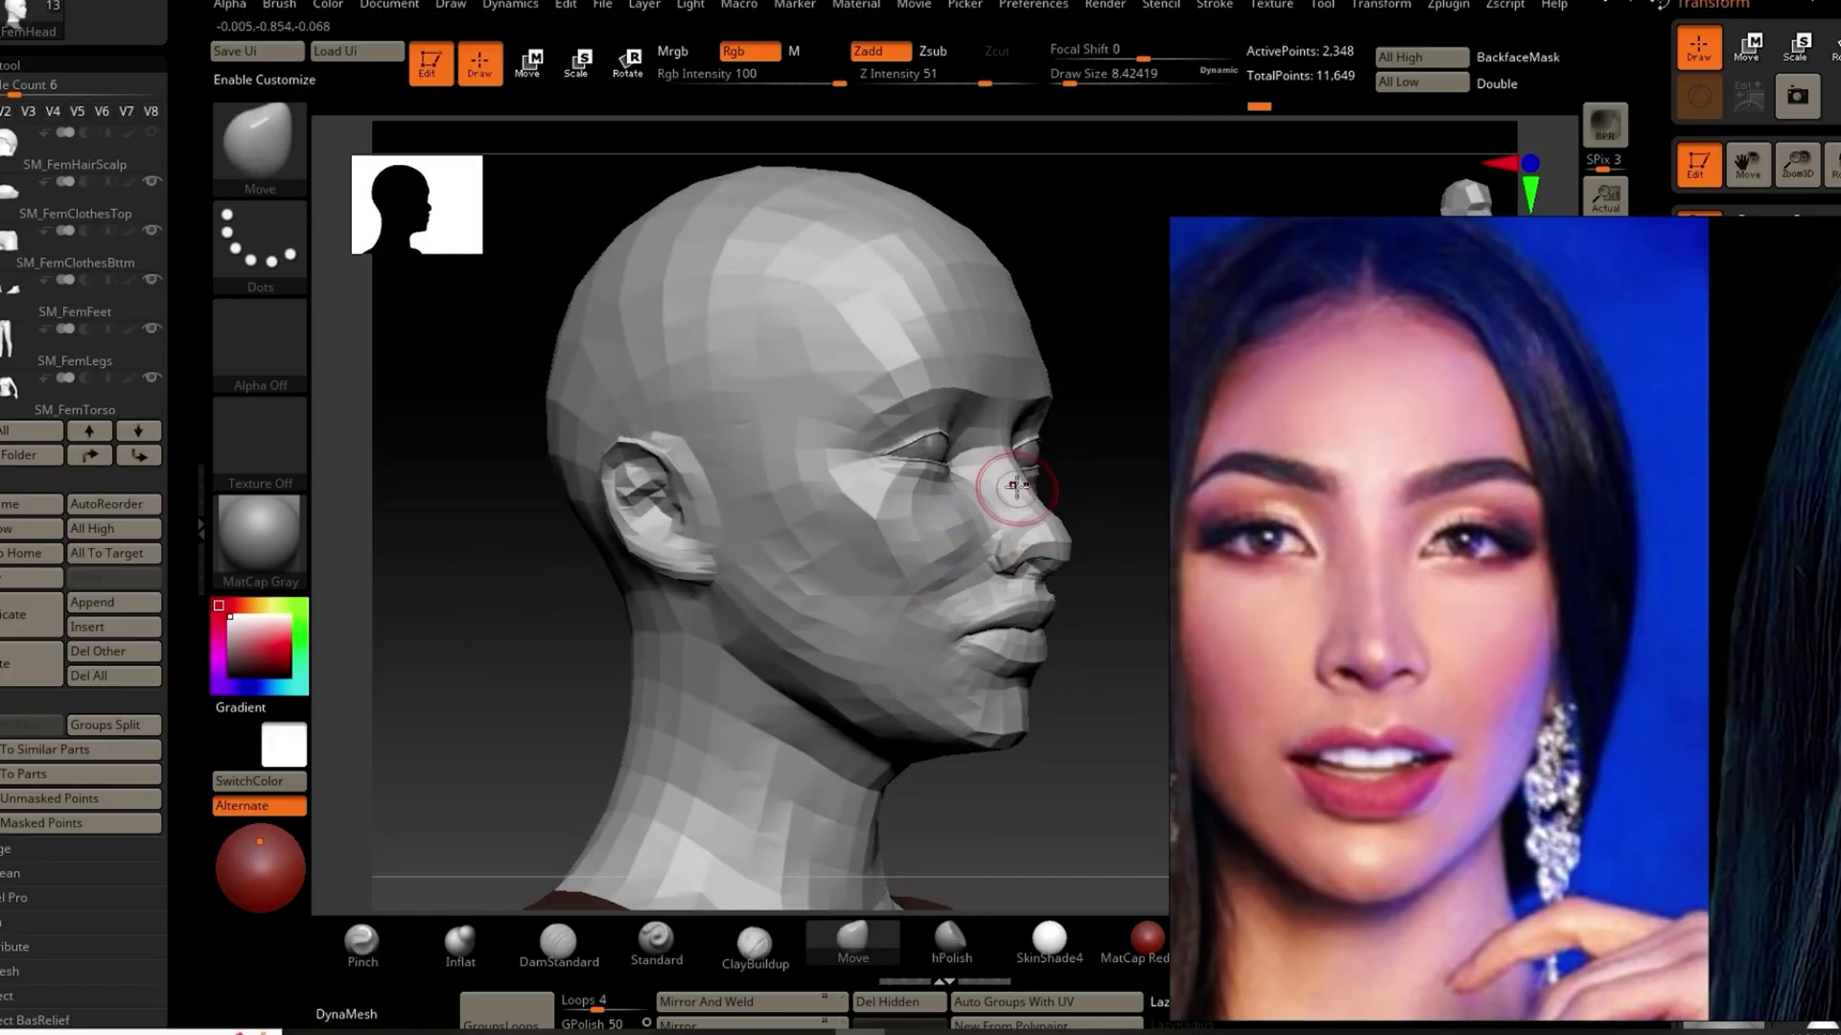
{"action": "mouse_move", "coordinate": [1078, 571]}
{"action": "left_mouse_down"}
{"action": "mouse_move", "coordinate": [651, 673]}
{"action": "mouse_move", "coordinate": [837, 600]}
{"action": "mouse_move", "coordinate": [866, 417]}
{"action": "left_mouse_up"}
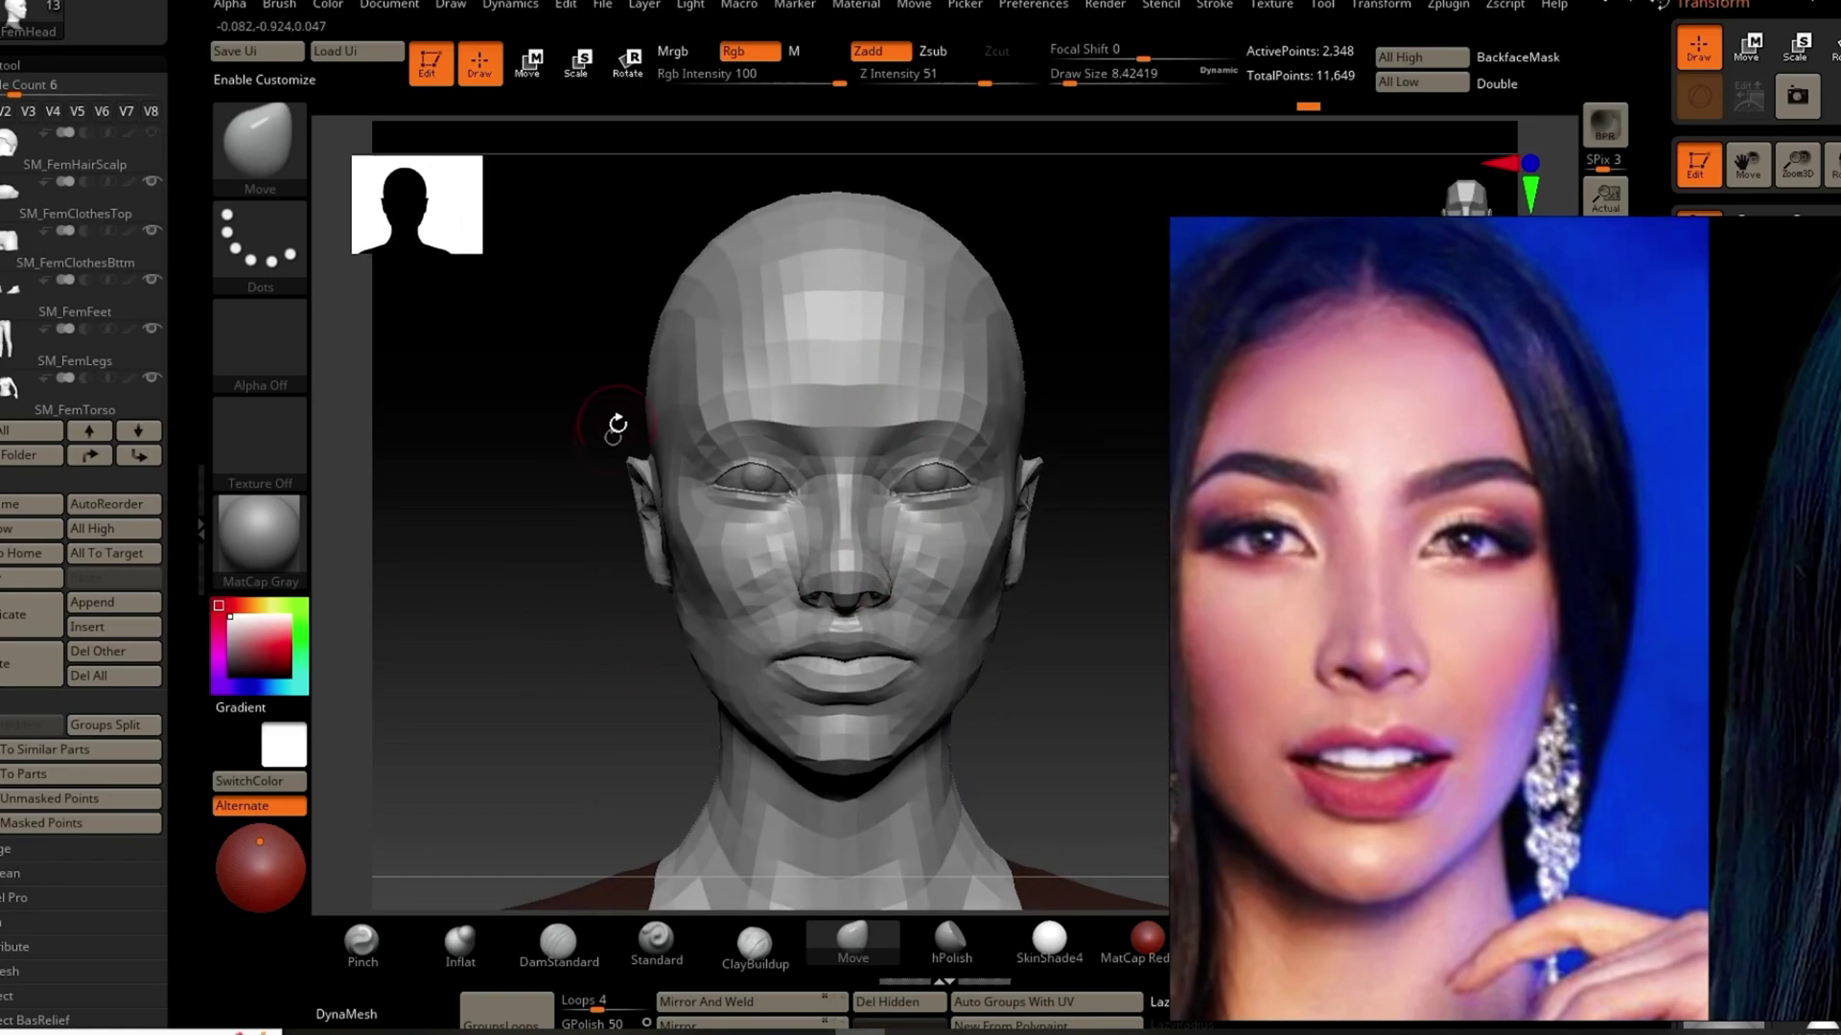
{"action": "left_click_drag", "start_coordinate": [557, 690], "coordinate": [519, 705]}
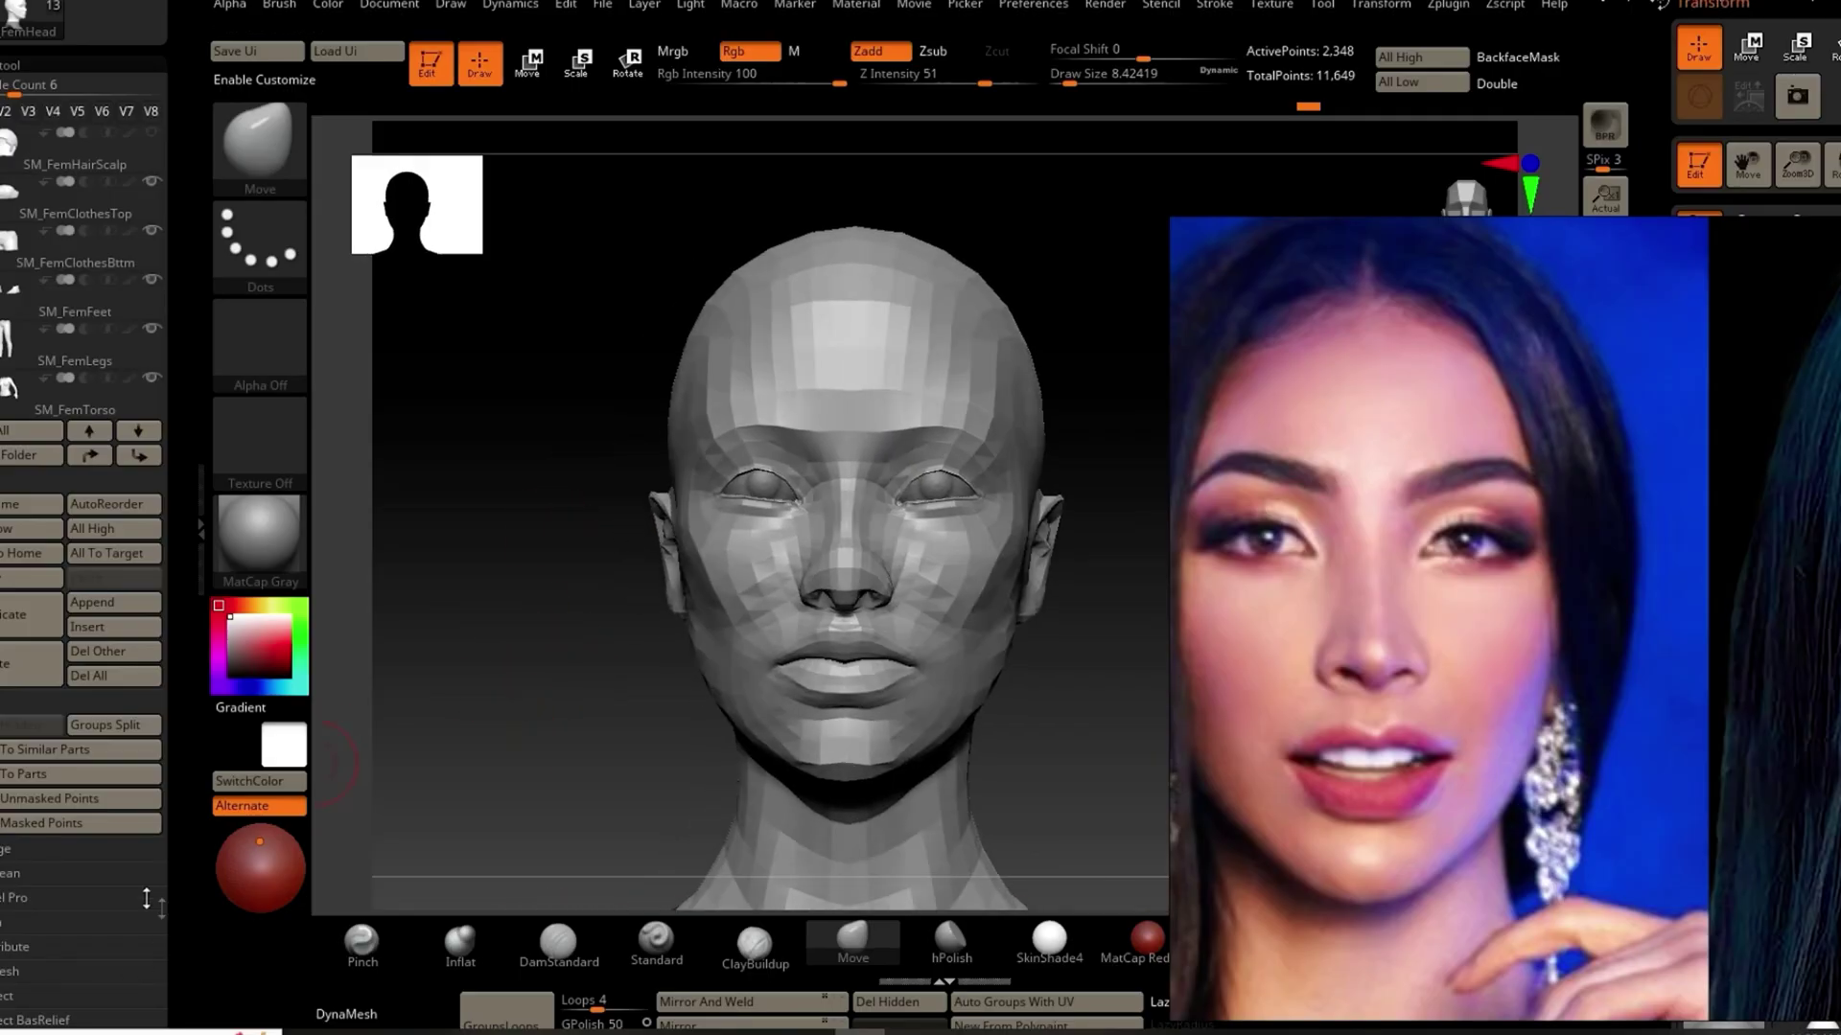
{"action": "mouse_move", "coordinate": [194, 942]}
{"action": "left_mouse_down"}
{"action": "mouse_move", "coordinate": [317, 591]}
{"action": "mouse_move", "coordinate": [522, 752]}
{"action": "left_mouse_up"}
Step: Subdivide the head once with Ctrl+D and select the hPolish brush
{"action": "key", "text": "ctrl+d"}
{"action": "scroll", "coordinate": [86, 383], "scroll_direction": "up", "scroll_amount": 3}
{"action": "left_click_drag", "start_coordinate": [585, 613], "coordinate": [617, 645]}
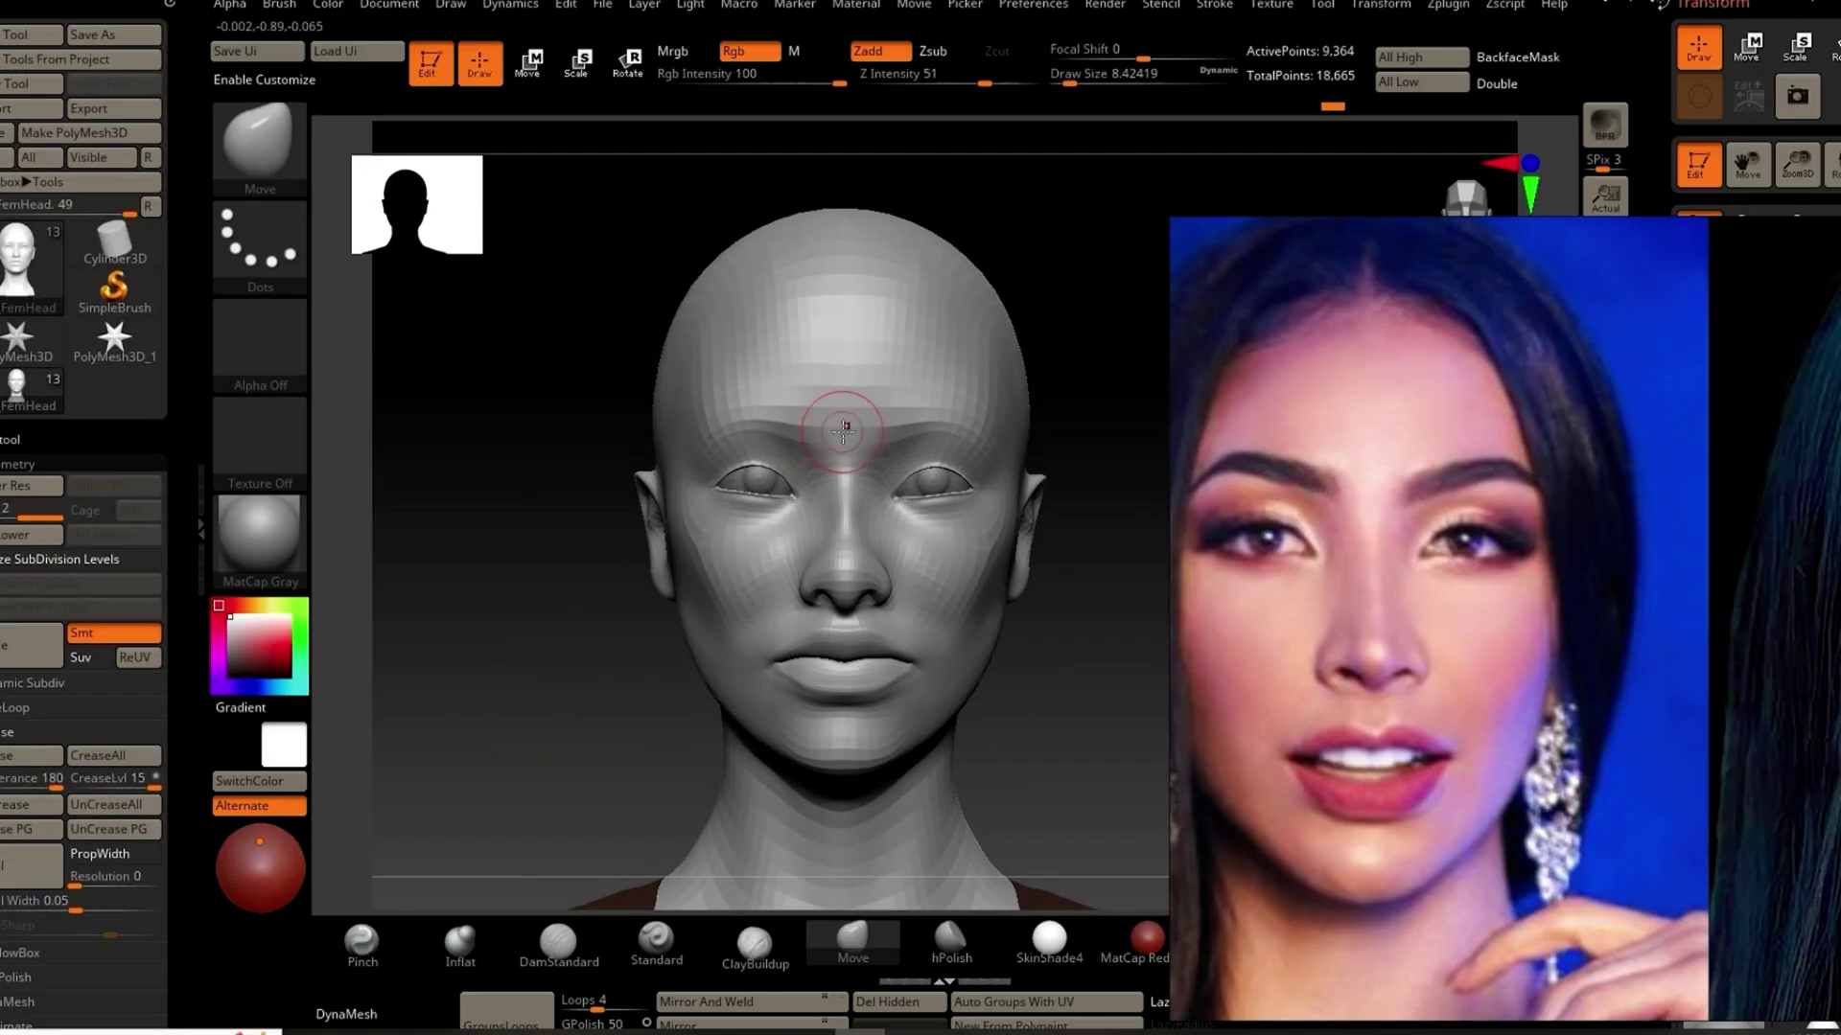
{"action": "left_click", "coordinate": [950, 939]}
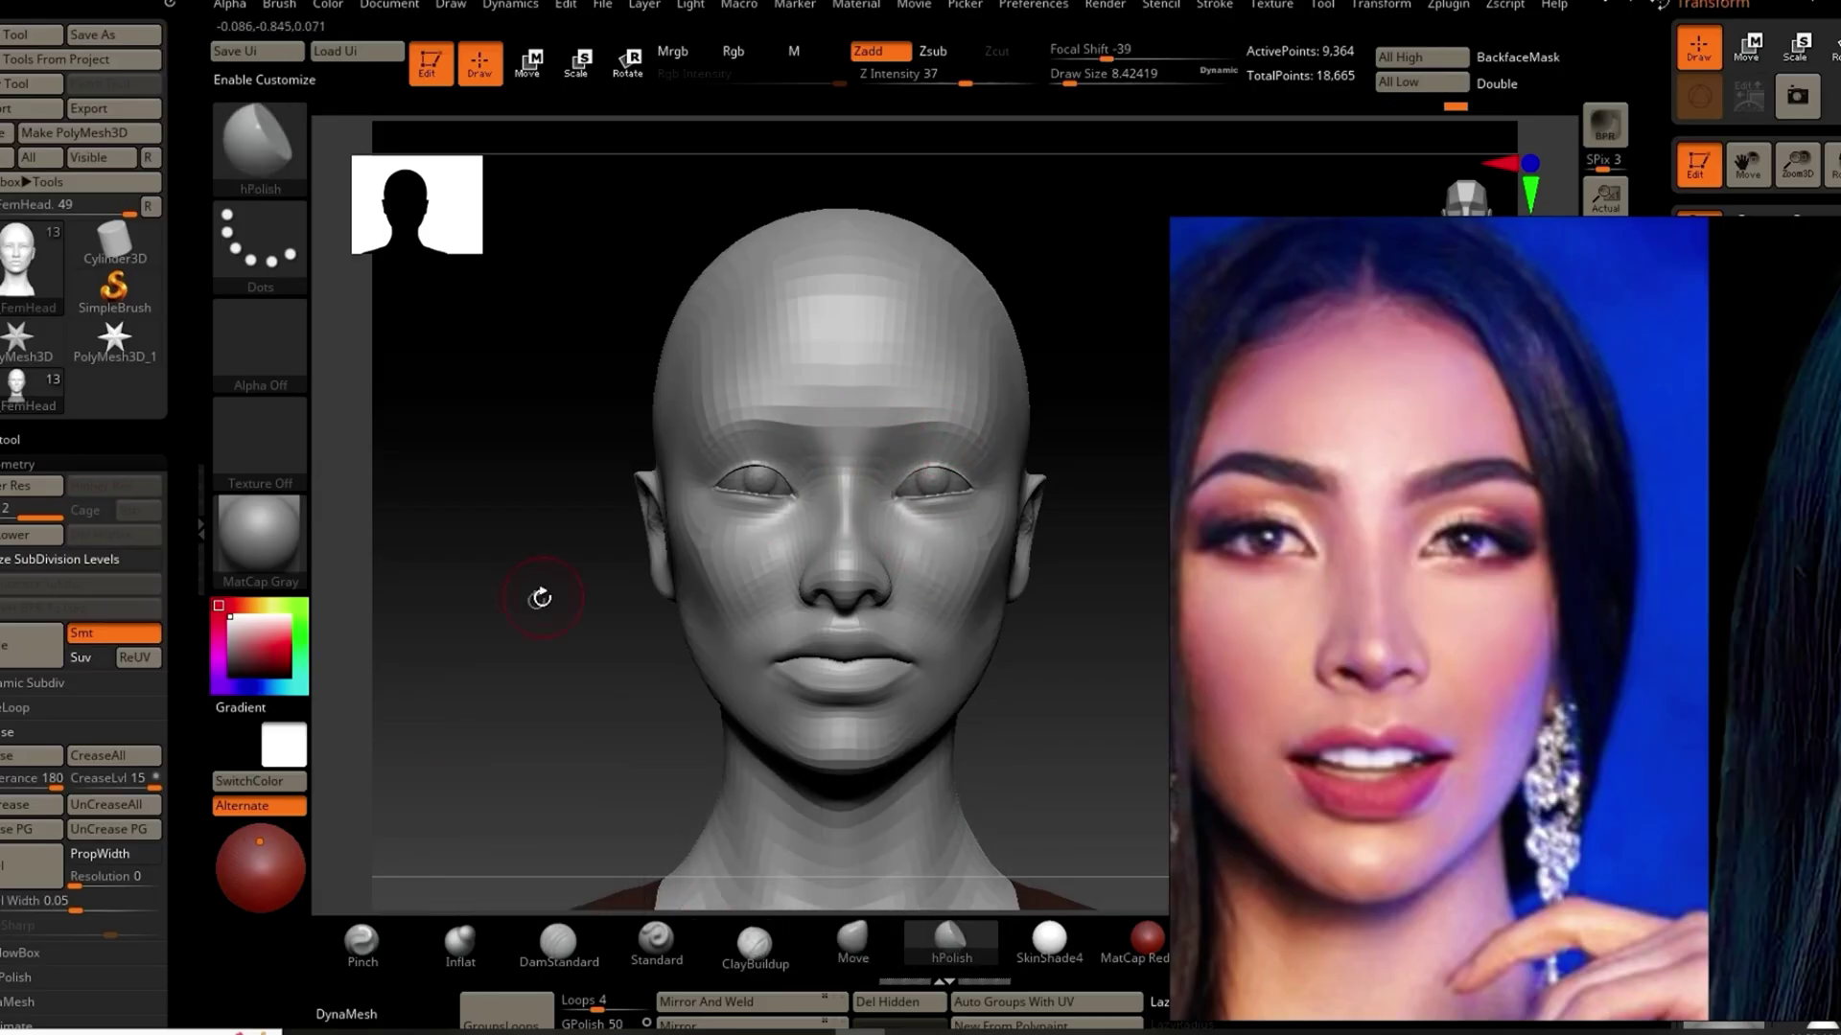
Step: Inspect the head from front, three-quarter, profile and below, switching to the Pinch brush
{"action": "left_click_drag", "start_coordinate": [518, 607], "coordinate": [537, 586]}
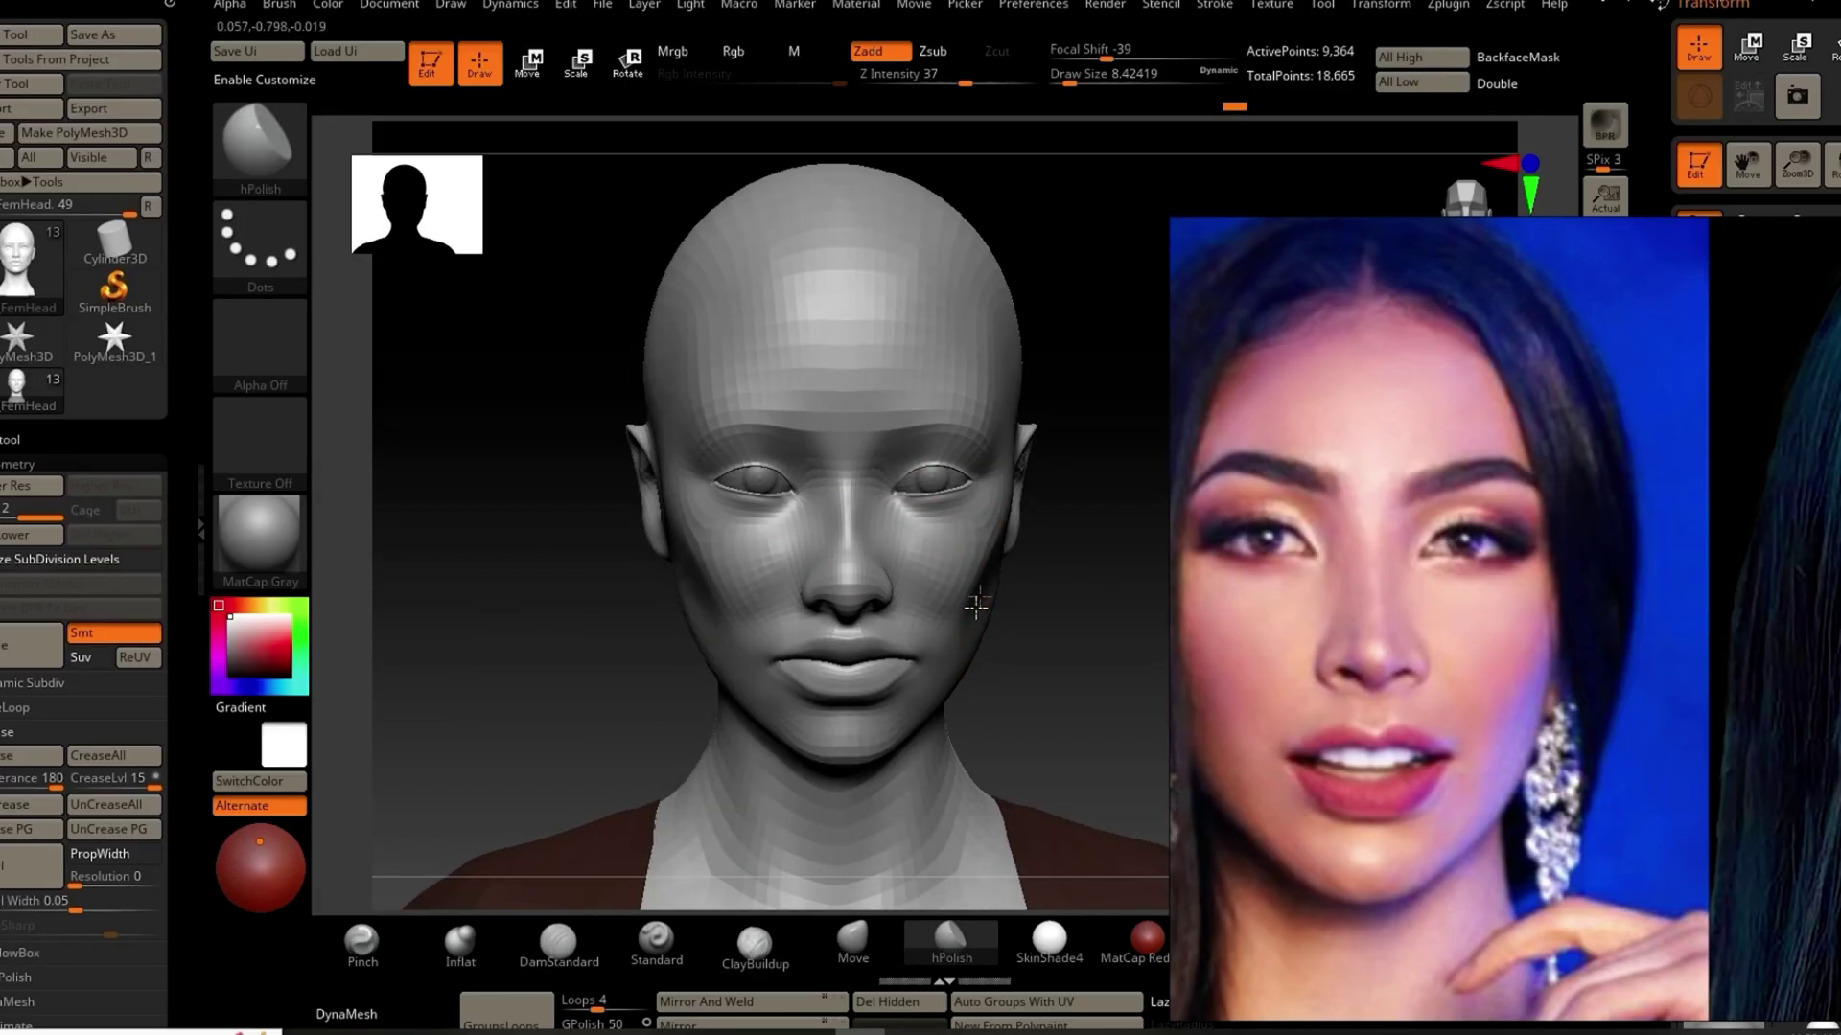
{"action": "left_click_drag", "start_coordinate": [867, 144], "coordinate": [871, 123], "text": "shift"}
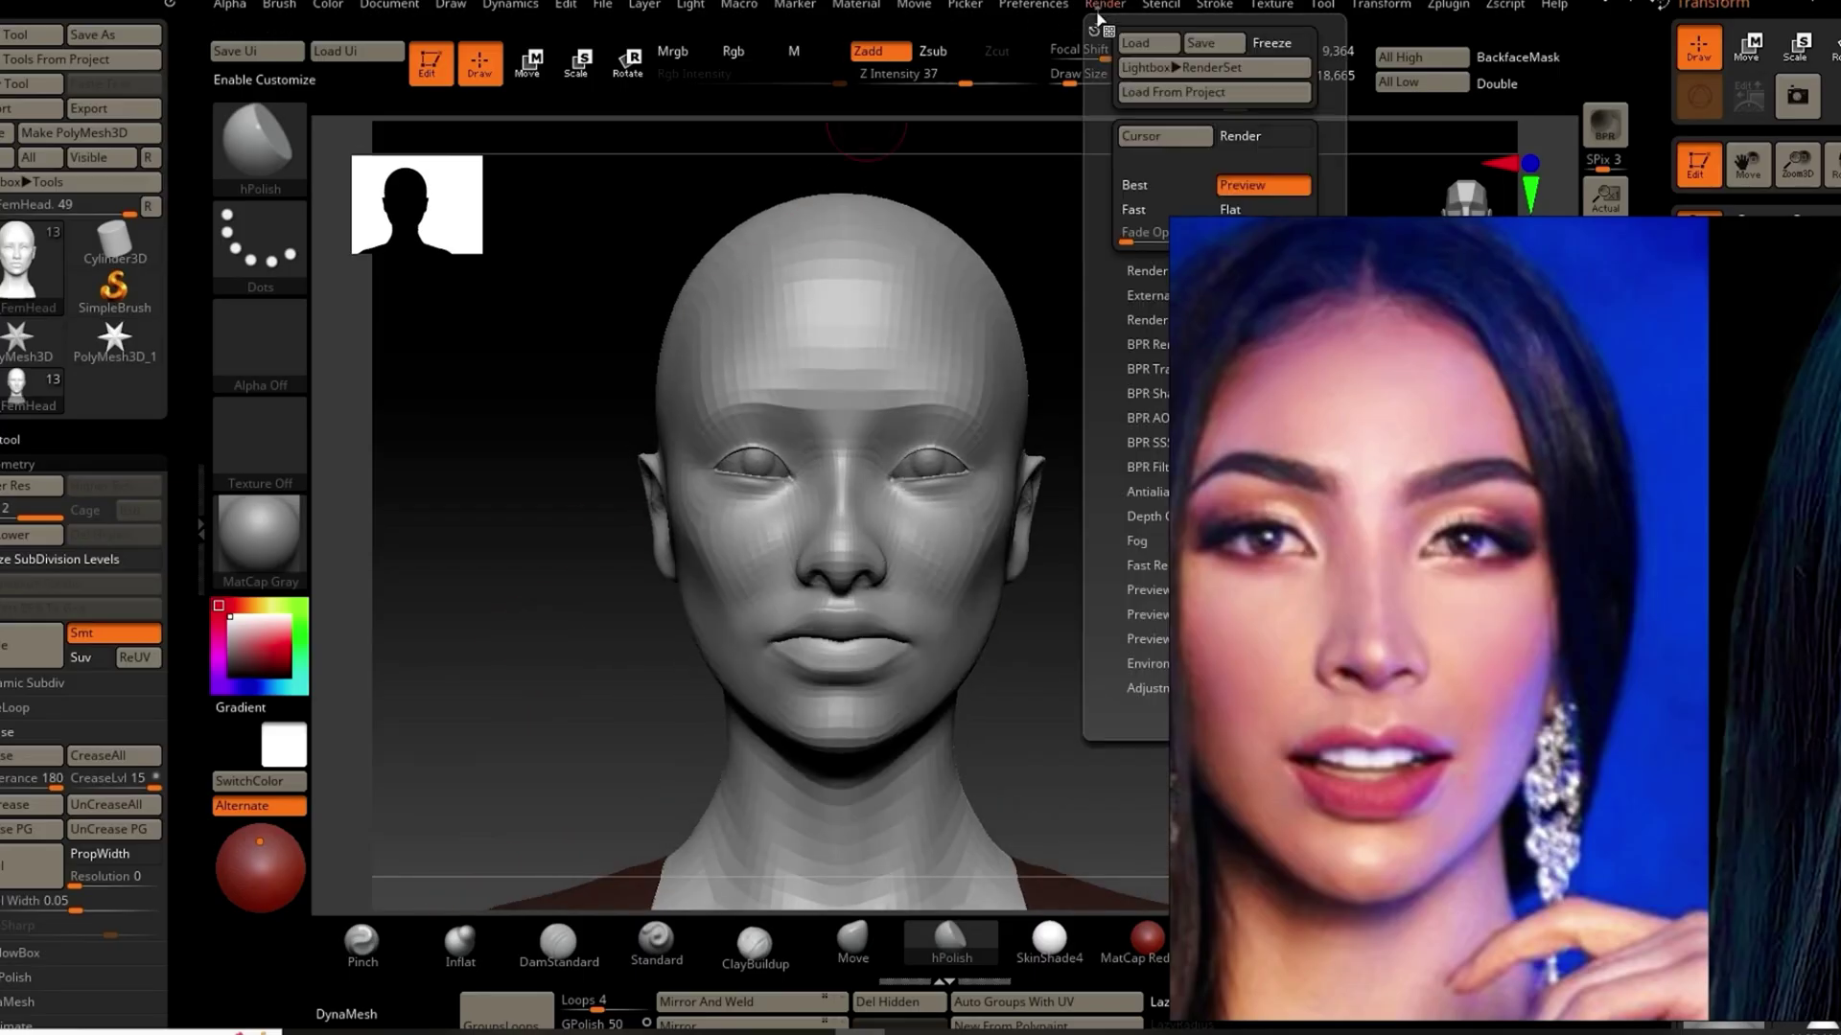
{"action": "left_click_drag", "start_coordinate": [517, 685], "coordinate": [754, 730]}
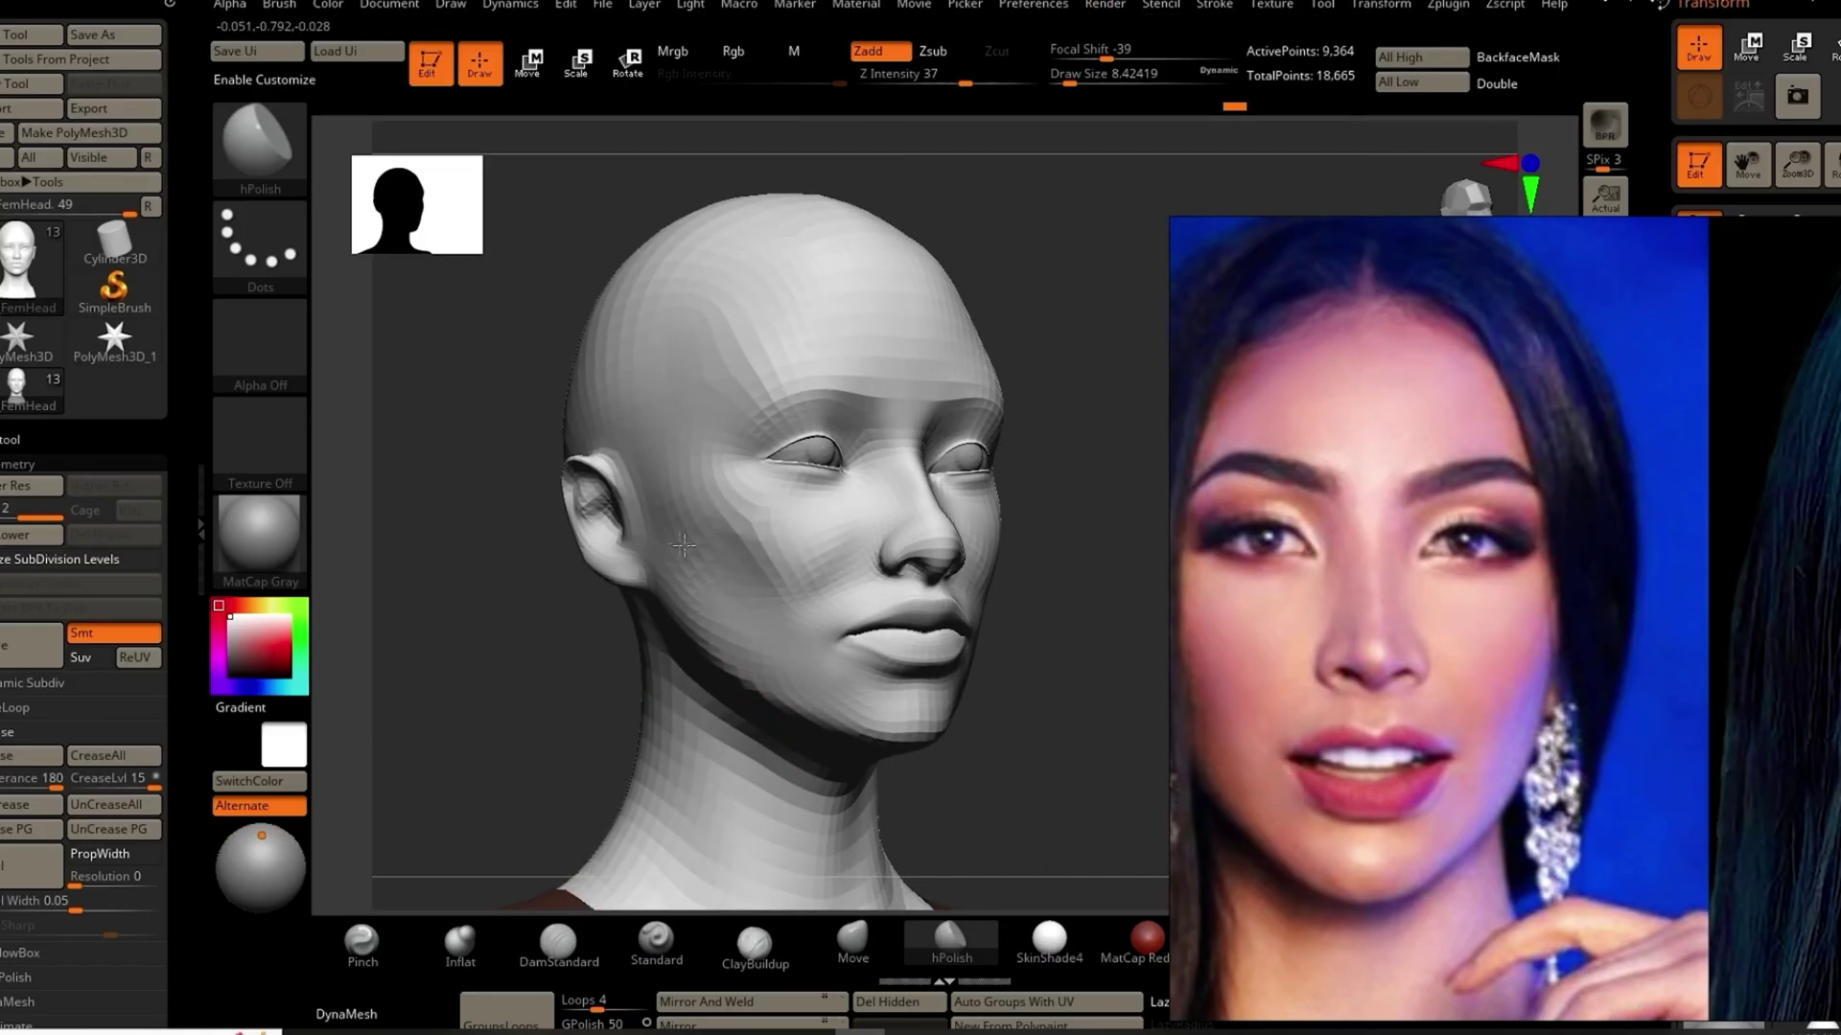
{"action": "mouse_move", "coordinate": [536, 662]}
{"action": "left_mouse_down"}
{"action": "mouse_move", "coordinate": [464, 657]}
{"action": "mouse_move", "coordinate": [579, 633]}
{"action": "mouse_move", "coordinate": [1016, 760]}
{"action": "mouse_move", "coordinate": [897, 762]}
{"action": "mouse_move", "coordinate": [537, 690]}
{"action": "mouse_move", "coordinate": [629, 681]}
{"action": "left_mouse_up"}
{"action": "left_click_drag", "start_coordinate": [1028, 659], "coordinate": [518, 526]}
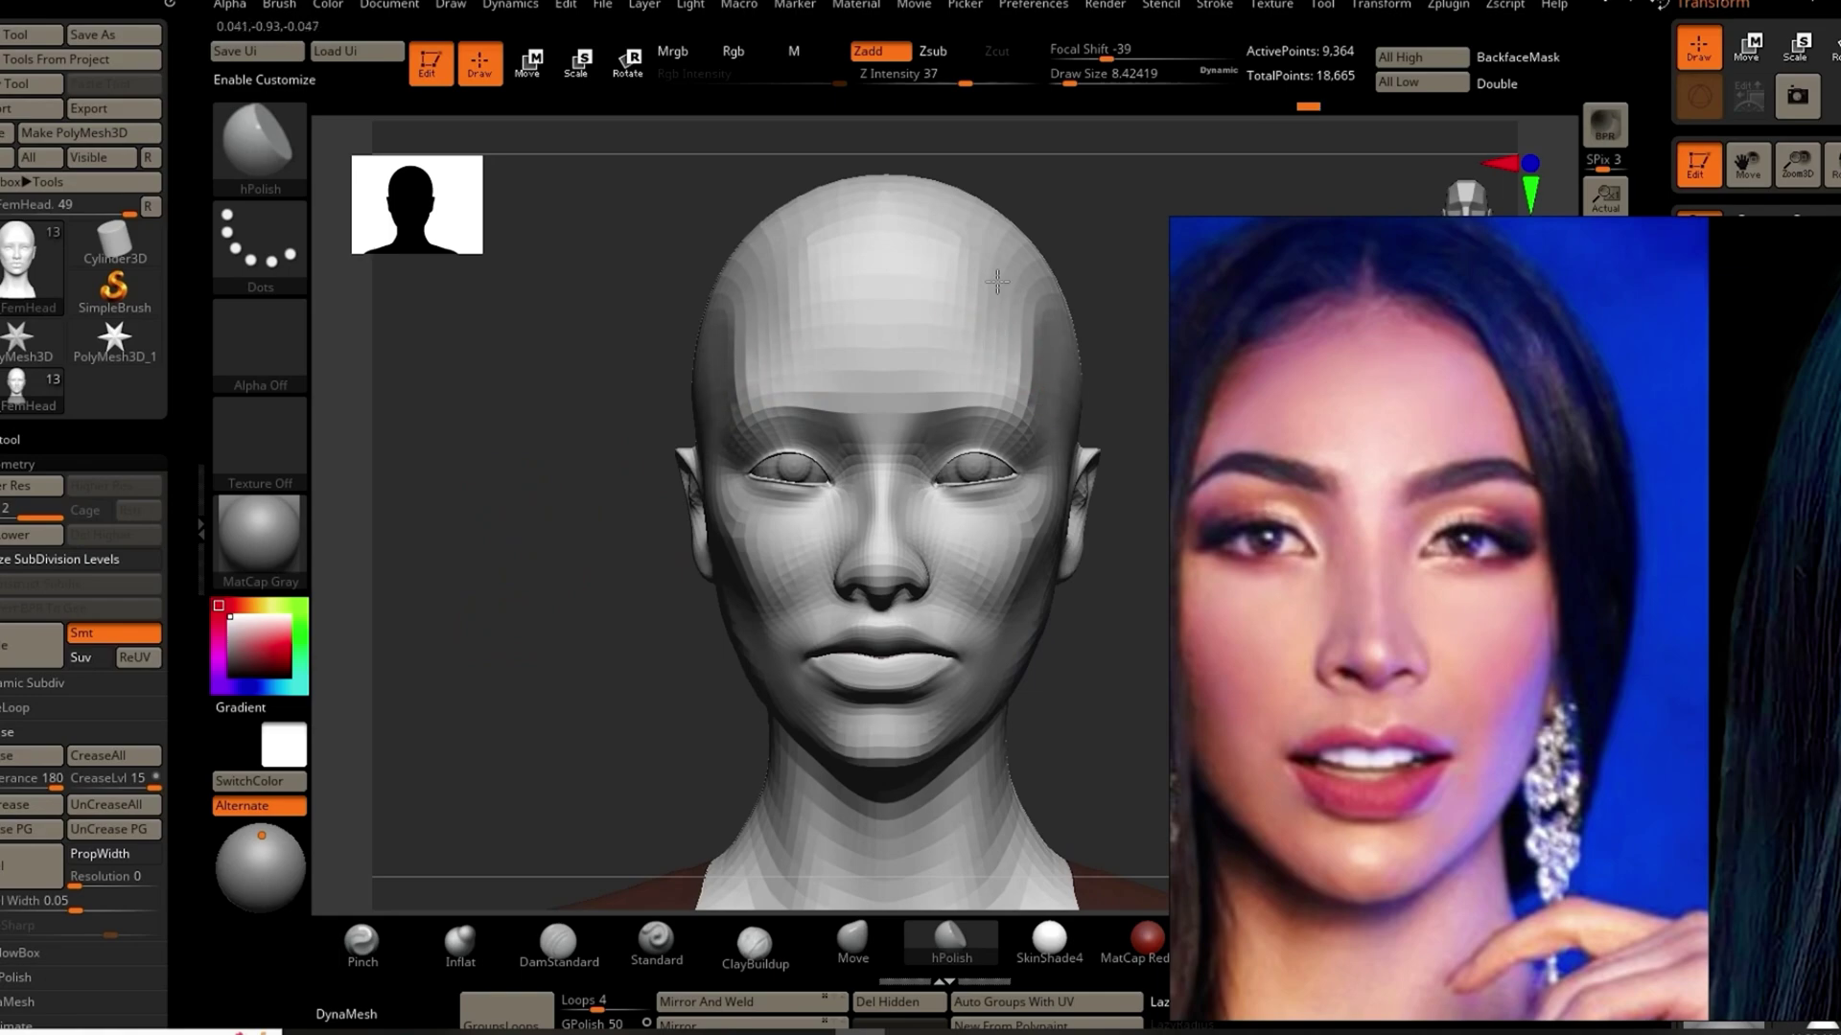
{"action": "left_click", "coordinate": [361, 941]}
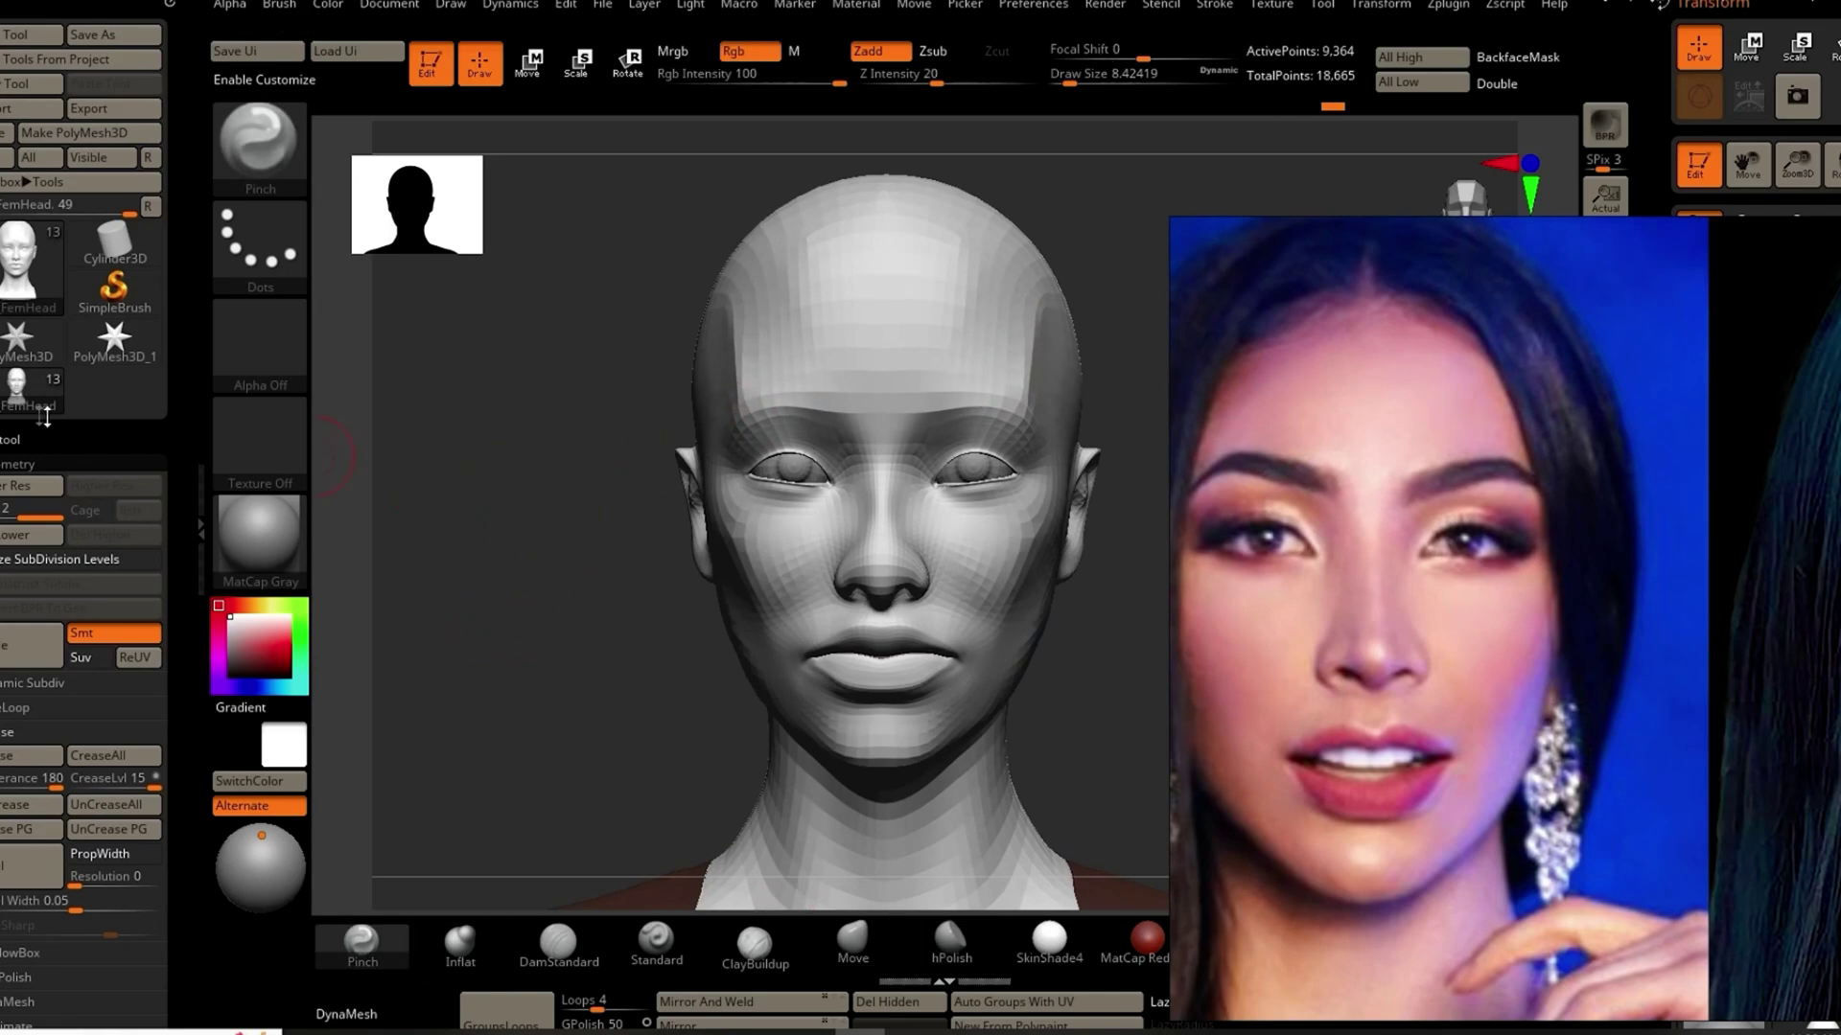
{"action": "mouse_move", "coordinate": [617, 436]}
{"action": "left_mouse_down"}
{"action": "mouse_move", "coordinate": [538, 644]}
{"action": "mouse_move", "coordinate": [542, 590]}
{"action": "mouse_move", "coordinate": [546, 671]}
{"action": "mouse_move", "coordinate": [444, 526]}
{"action": "mouse_move", "coordinate": [423, 547]}
{"action": "mouse_move", "coordinate": [457, 518]}
{"action": "mouse_move", "coordinate": [464, 562]}
{"action": "mouse_move", "coordinate": [376, 468]}
{"action": "mouse_move", "coordinate": [587, 386]}
{"action": "mouse_move", "coordinate": [817, 645]}
{"action": "left_mouse_up"}
Step: Reshape the nose and mouth with the Move brush from front and three-quarter views
{"action": "key", "text": "b"}
{"action": "key", "text": "m"}
{"action": "key", "text": "v"}
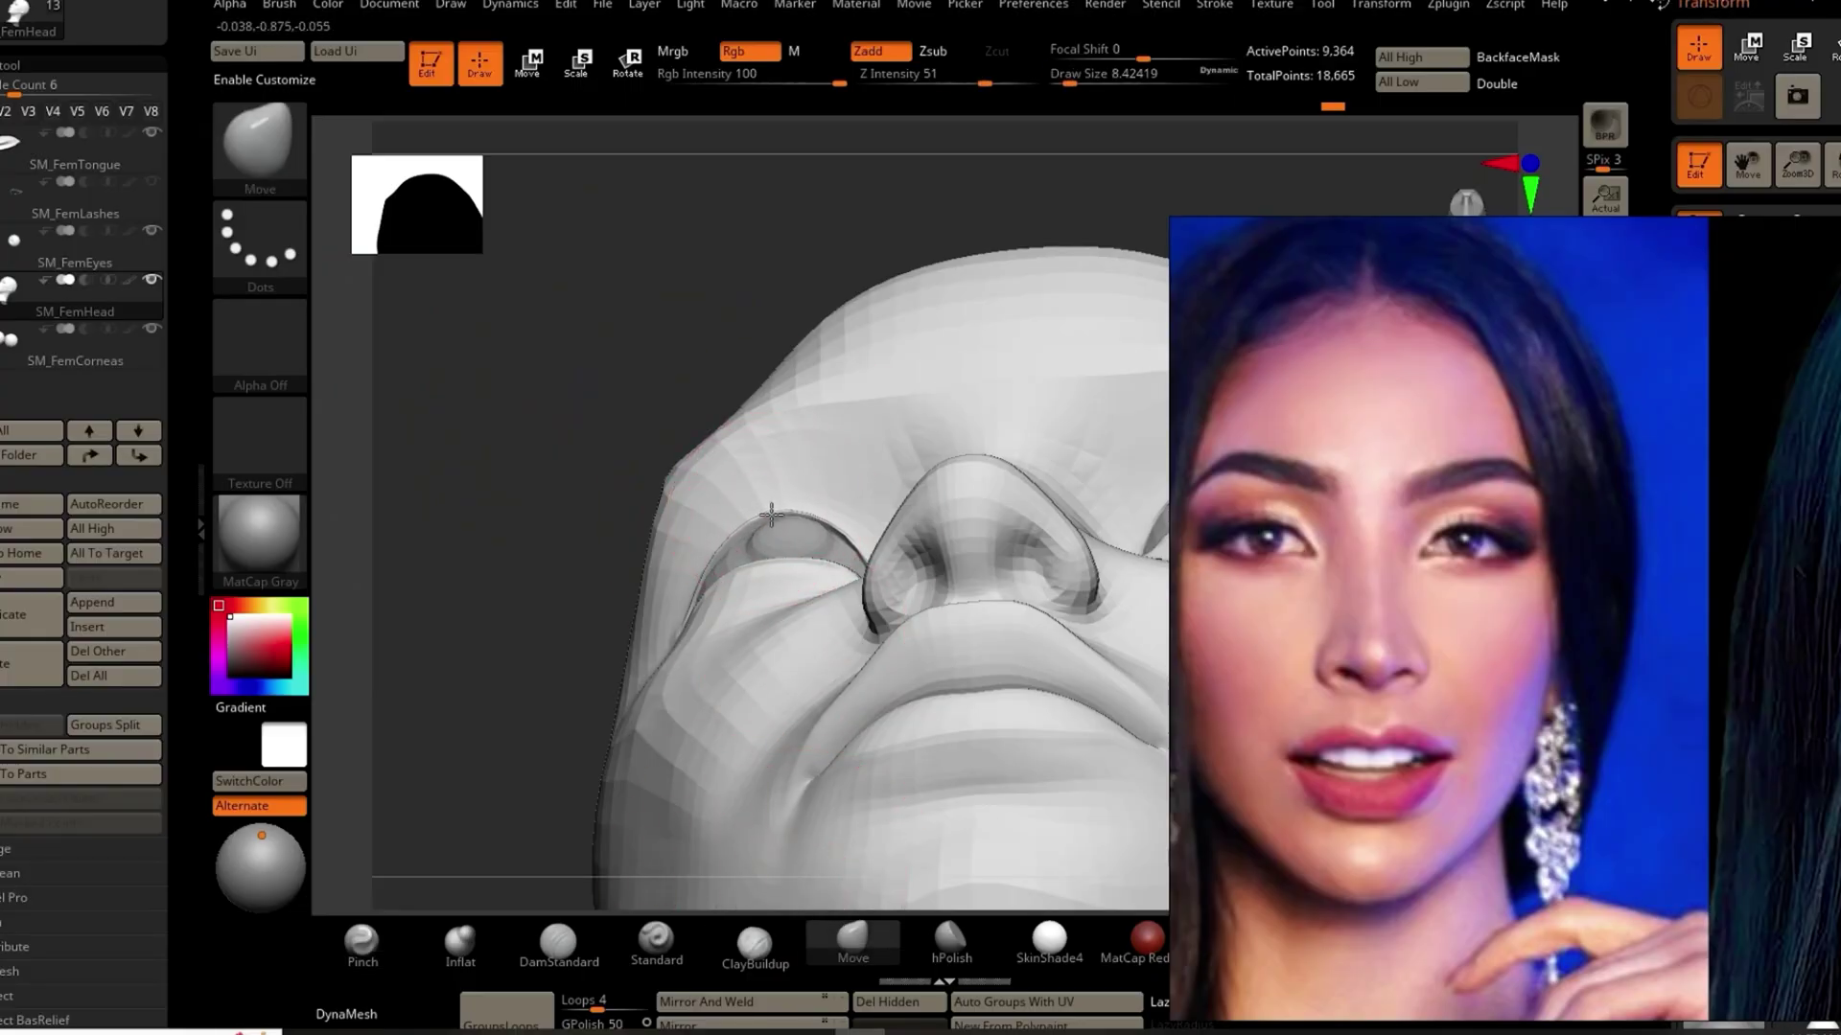
{"action": "left_click_drag", "start_coordinate": [770, 515], "coordinate": [582, 533]}
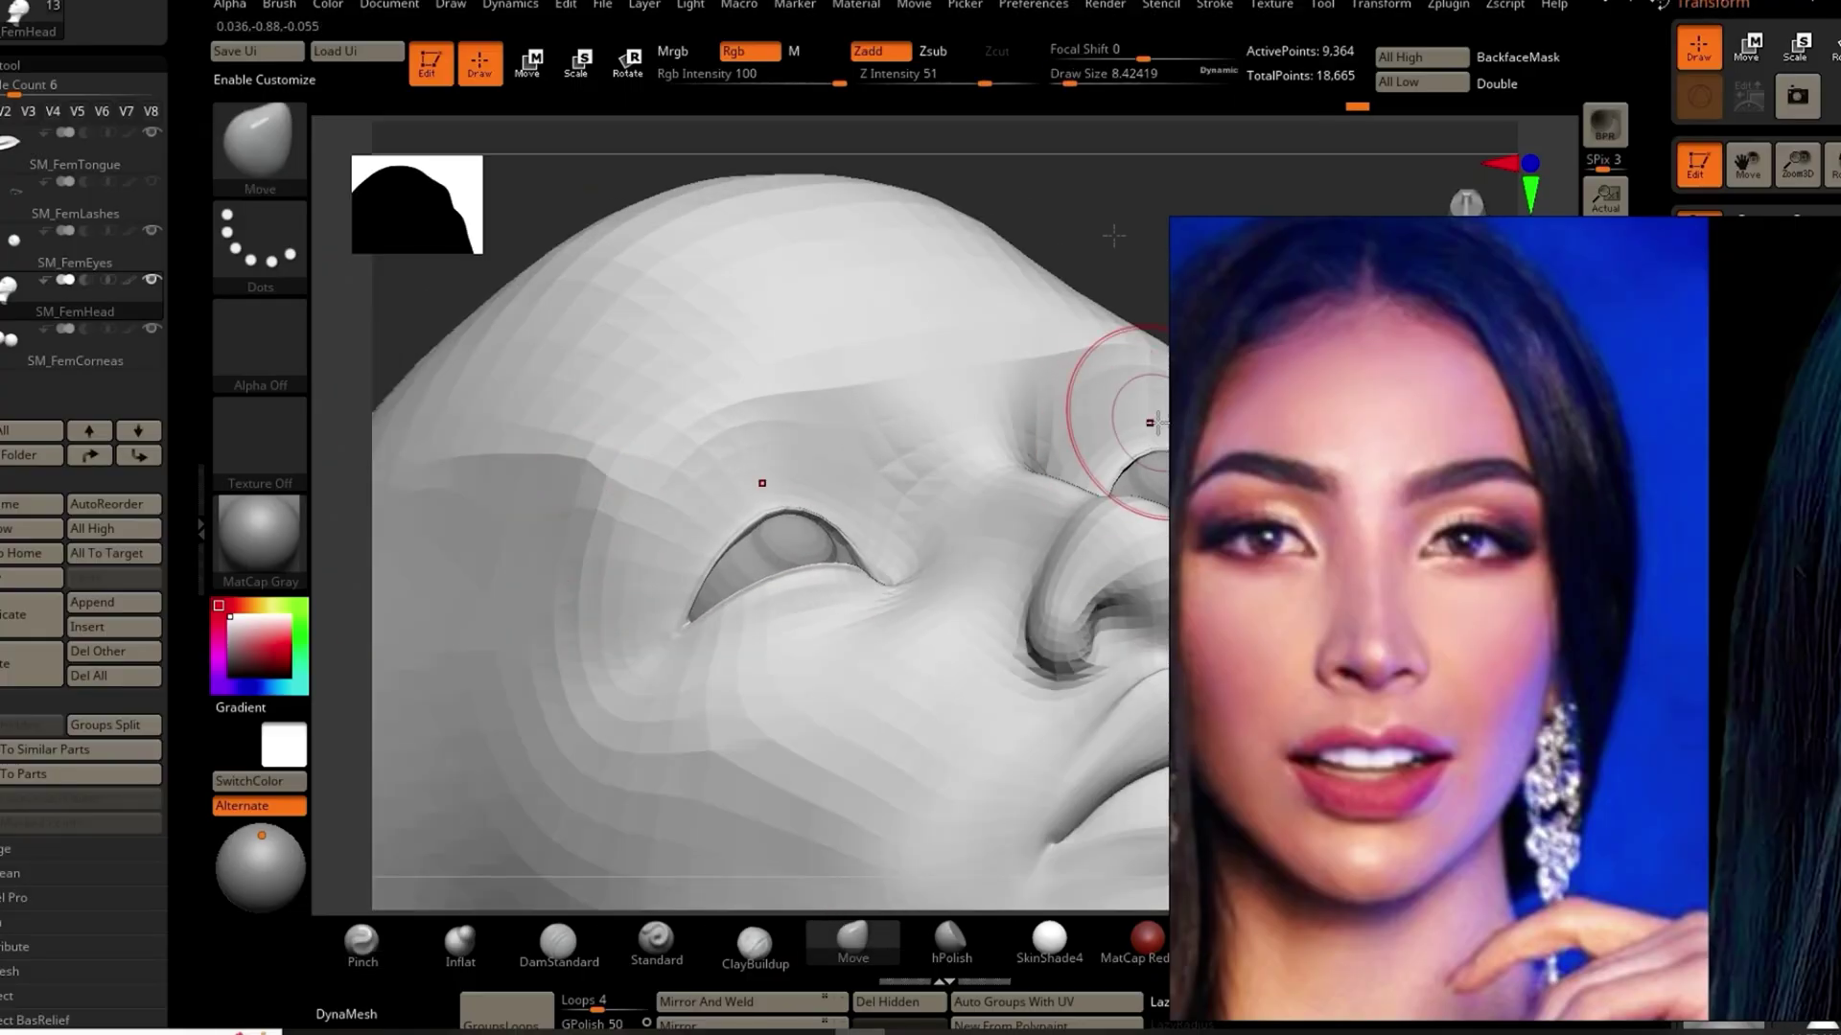
{"action": "left_click_drag", "start_coordinate": [1102, 218], "coordinate": [714, 301]}
{"action": "left_click_drag", "start_coordinate": [675, 222], "coordinate": [432, 546]}
{"action": "left_click_drag", "start_coordinate": [440, 699], "coordinate": [329, 780], "text": "shift"}
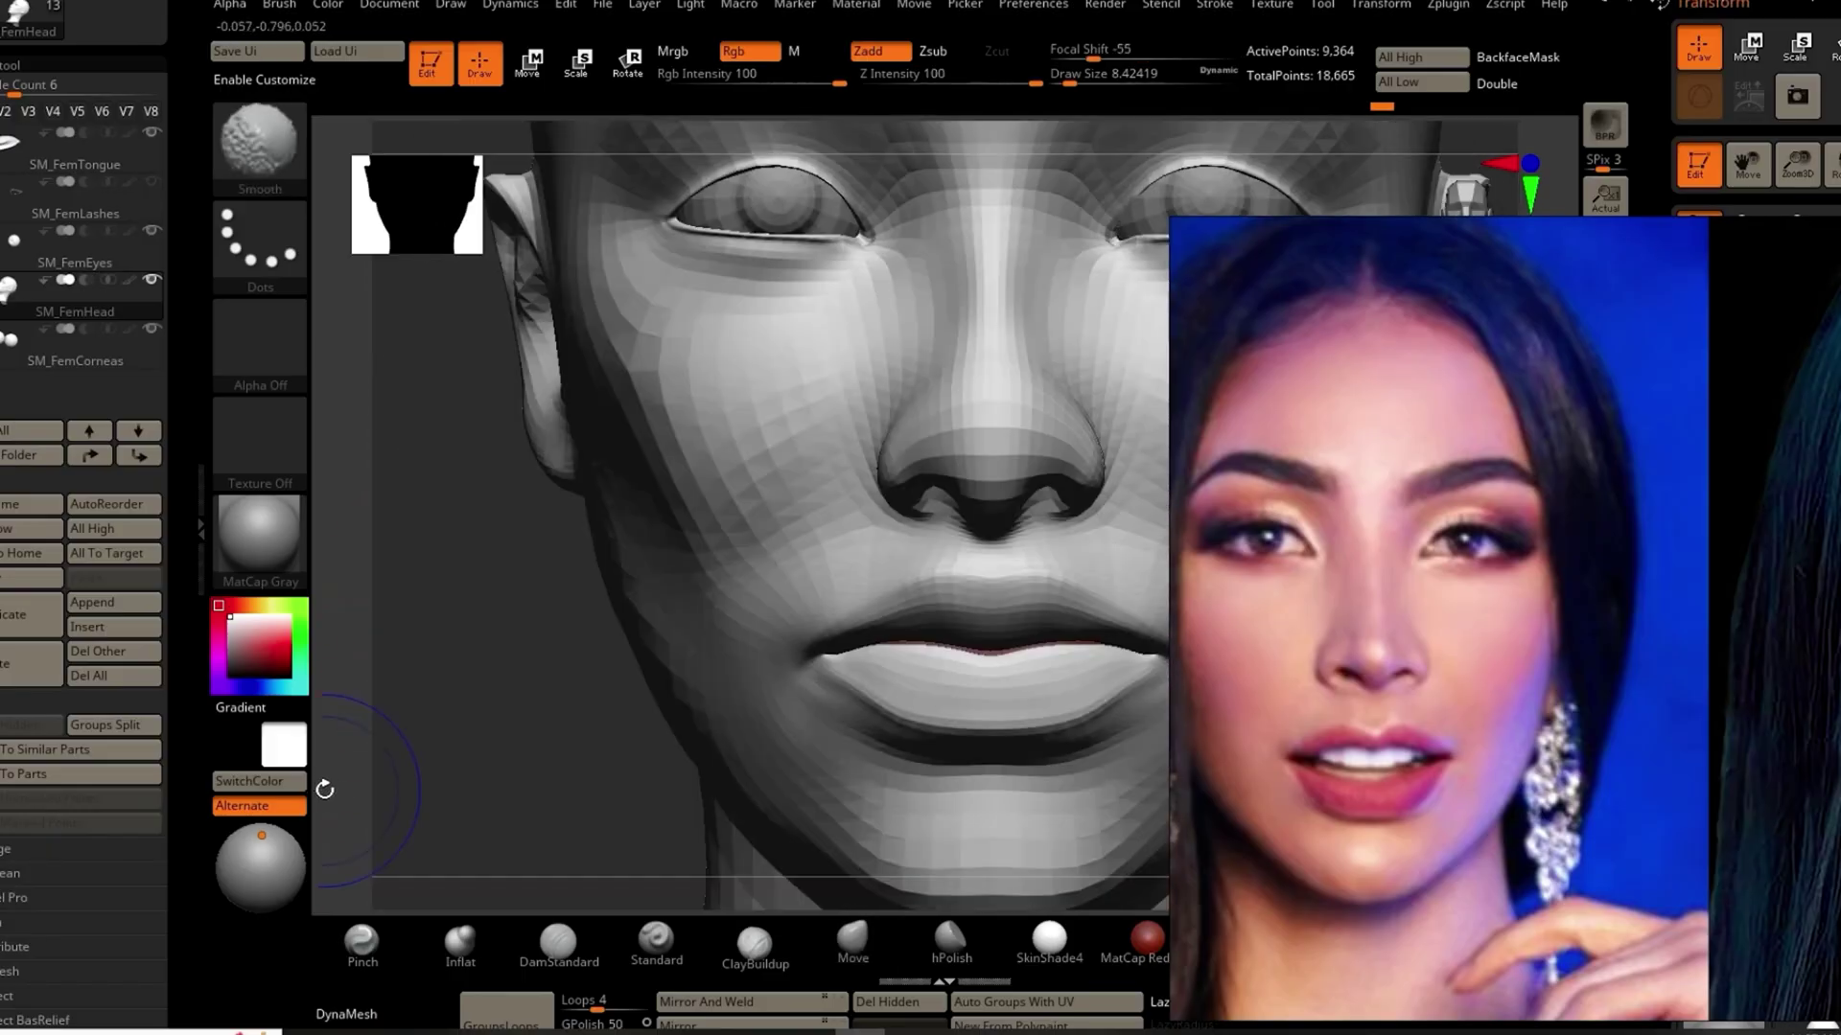
{"action": "key", "text": "ctrl"}
{"action": "mouse_move", "coordinate": [510, 699]}
{"action": "left_mouse_down"}
{"action": "mouse_move", "coordinate": [527, 608]}
{"action": "mouse_move", "coordinate": [579, 646]}
{"action": "mouse_move", "coordinate": [470, 704]}
{"action": "mouse_move", "coordinate": [509, 665]}
{"action": "left_mouse_up"}
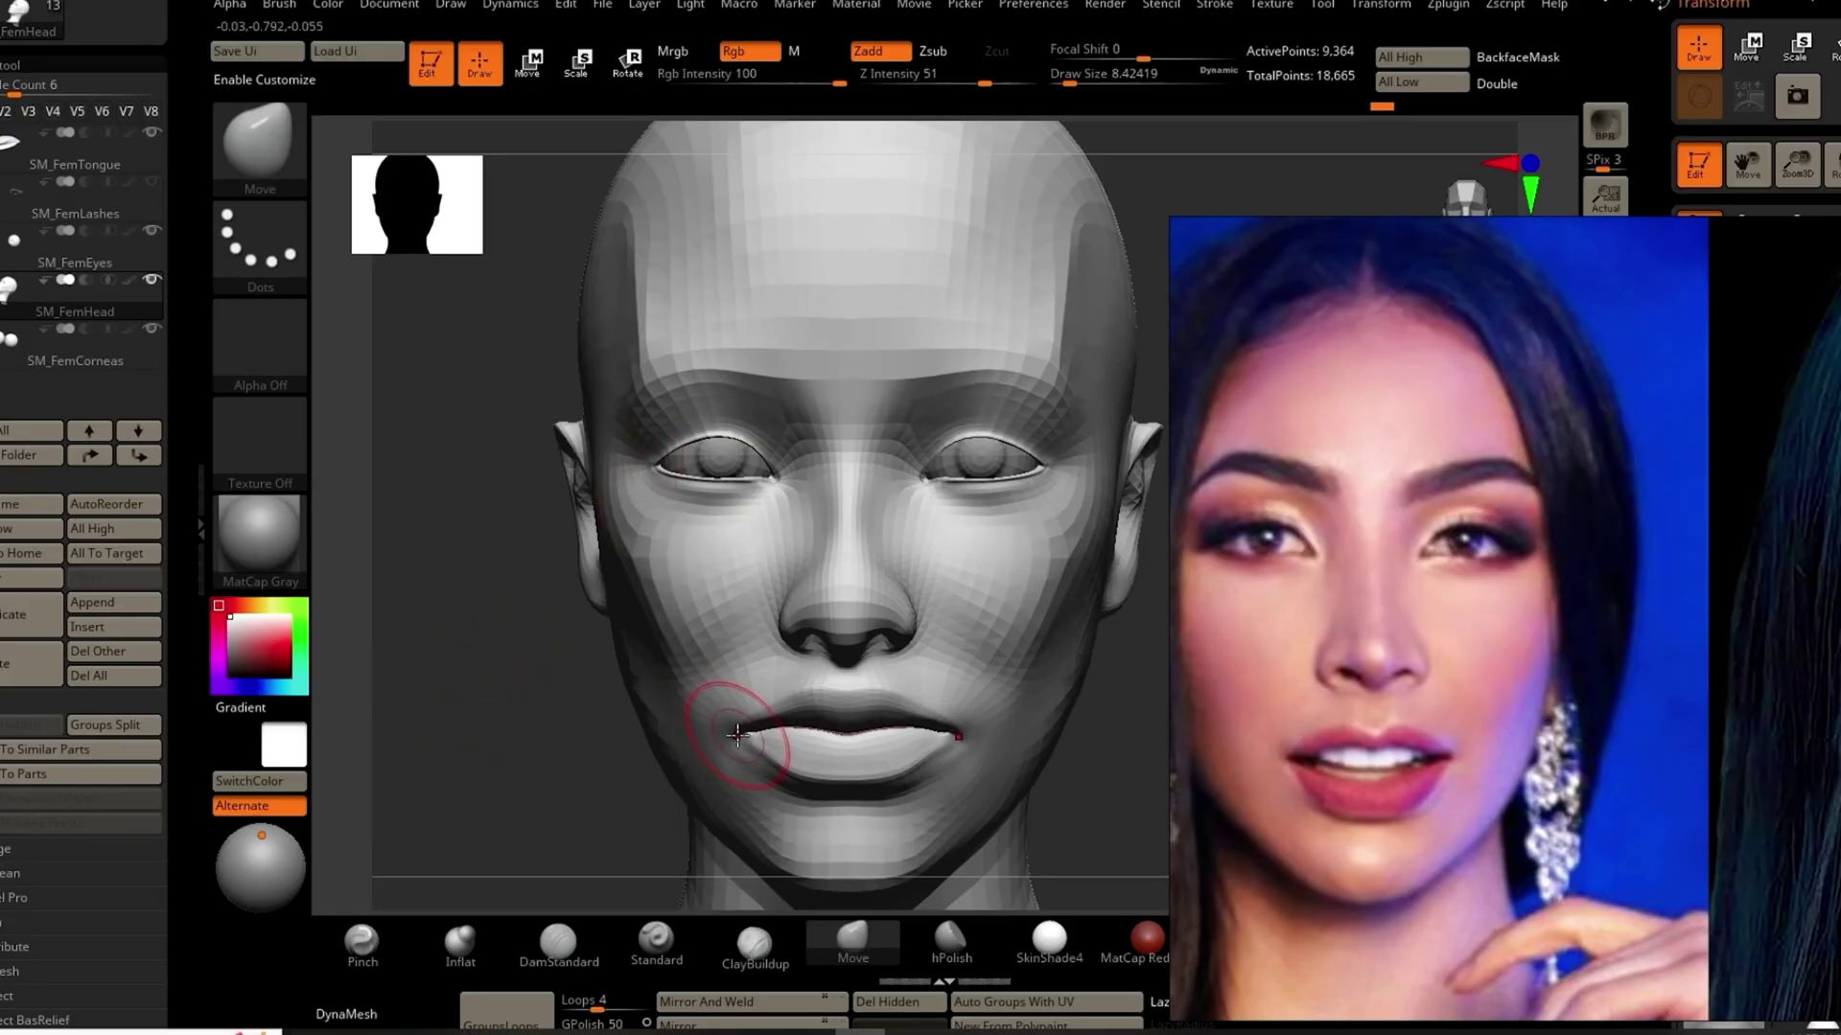
{"action": "left_click_drag", "start_coordinate": [460, 764], "coordinate": [677, 731]}
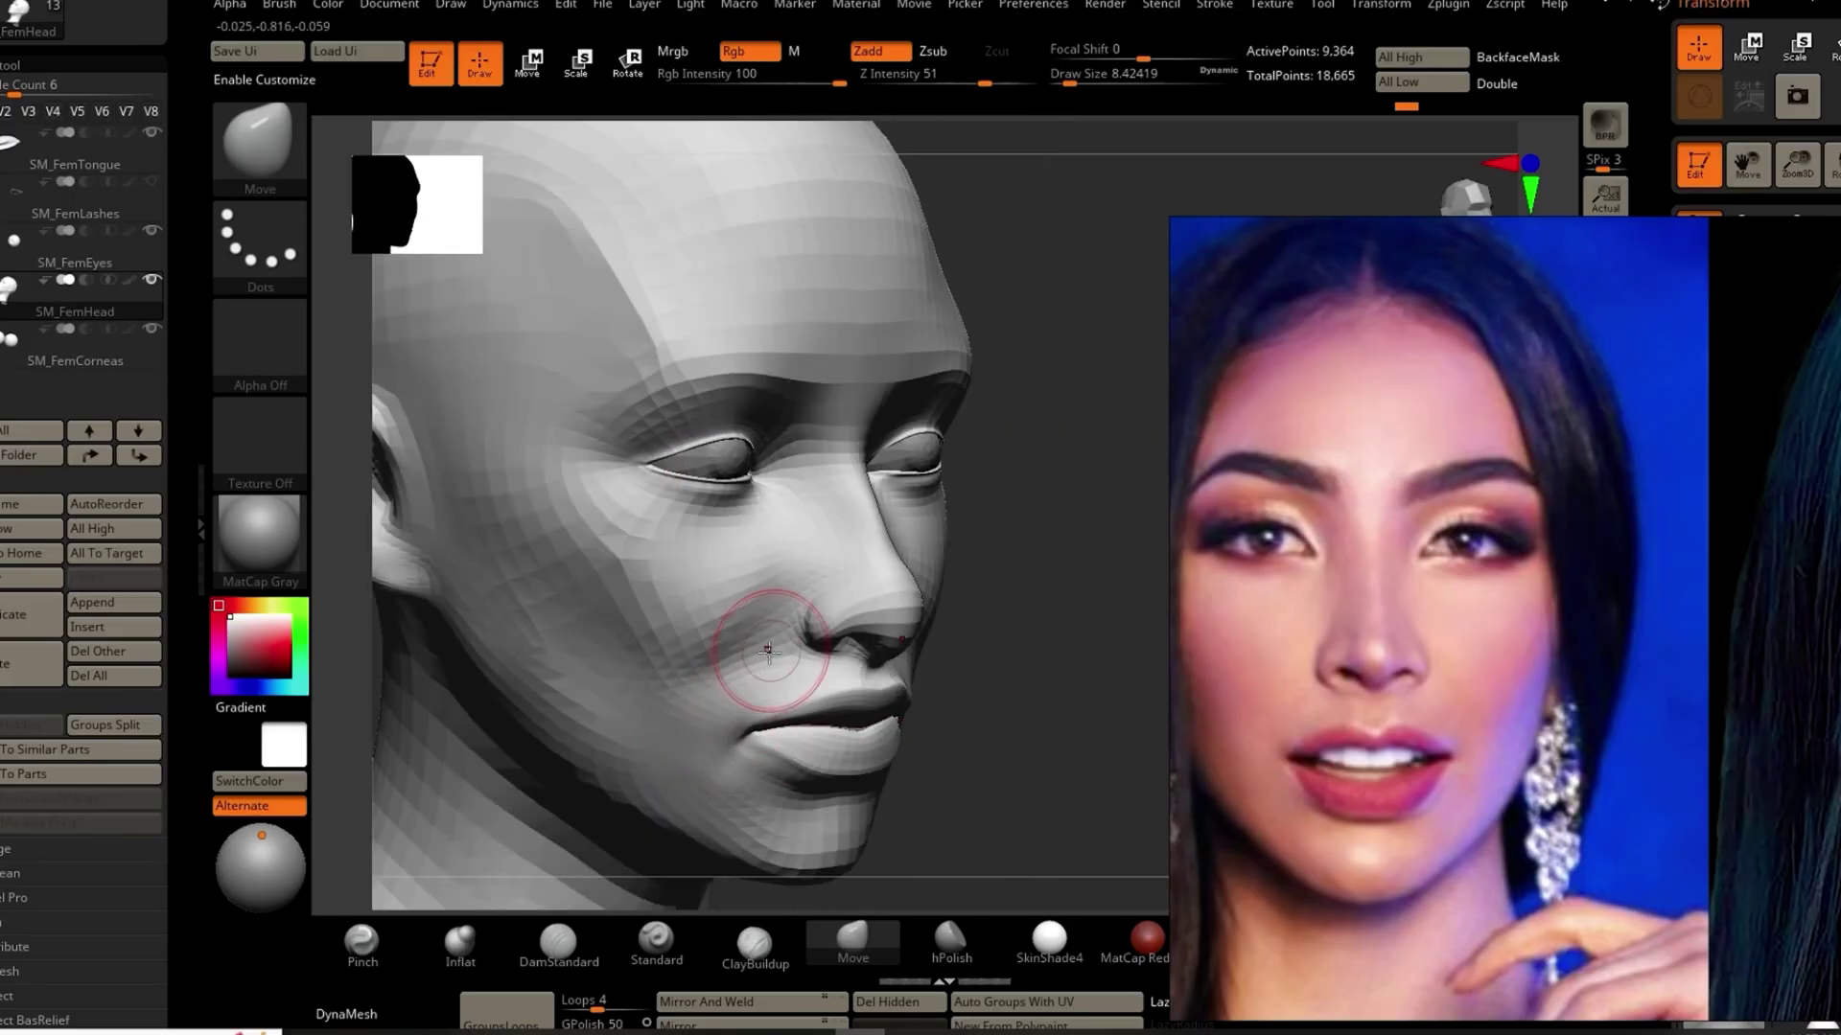
Step: Smooth the cheek and nasolabial area and carve the upper eyelid creases with DamStandard
{"action": "left_click", "coordinate": [558, 941]}
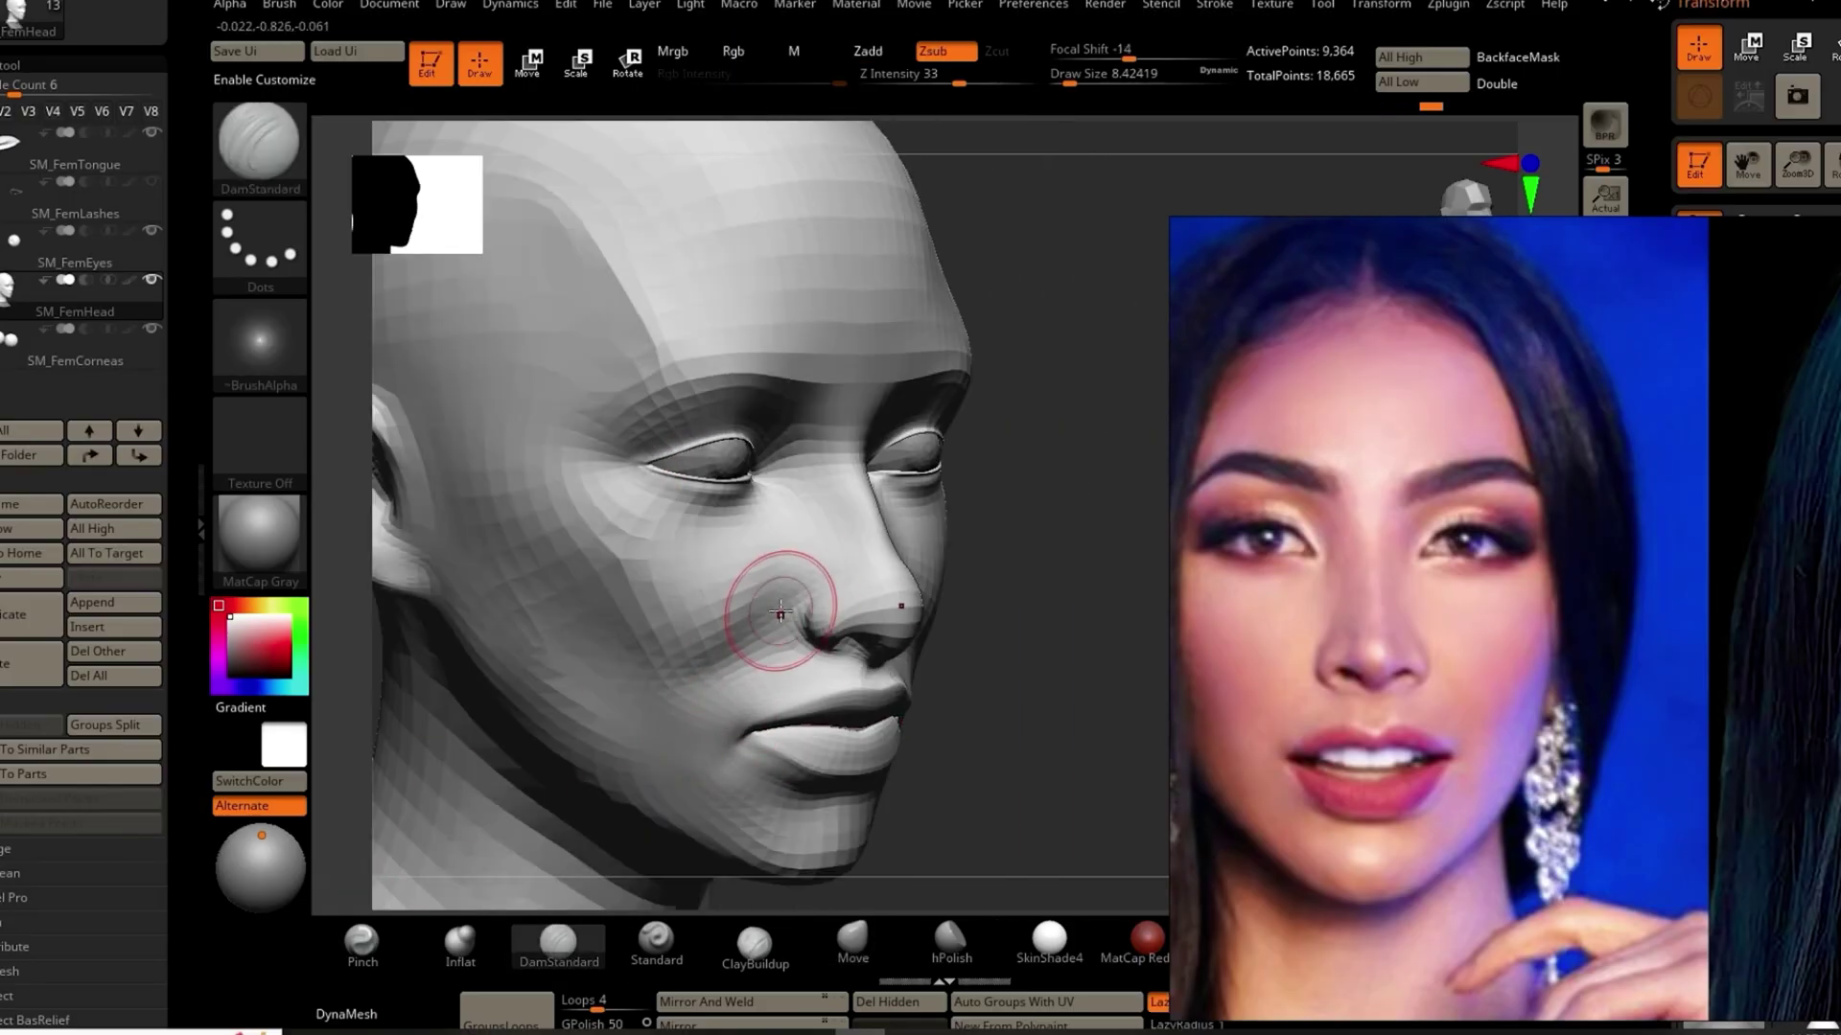
{"action": "mouse_move", "coordinate": [700, 678]}
{"action": "left_mouse_down", "text": "shift"}
{"action": "mouse_move", "coordinate": [752, 636]}
{"action": "mouse_move", "coordinate": [729, 690]}
{"action": "left_mouse_up", "text": "shift"}
{"action": "left_click", "coordinate": [852, 939]}
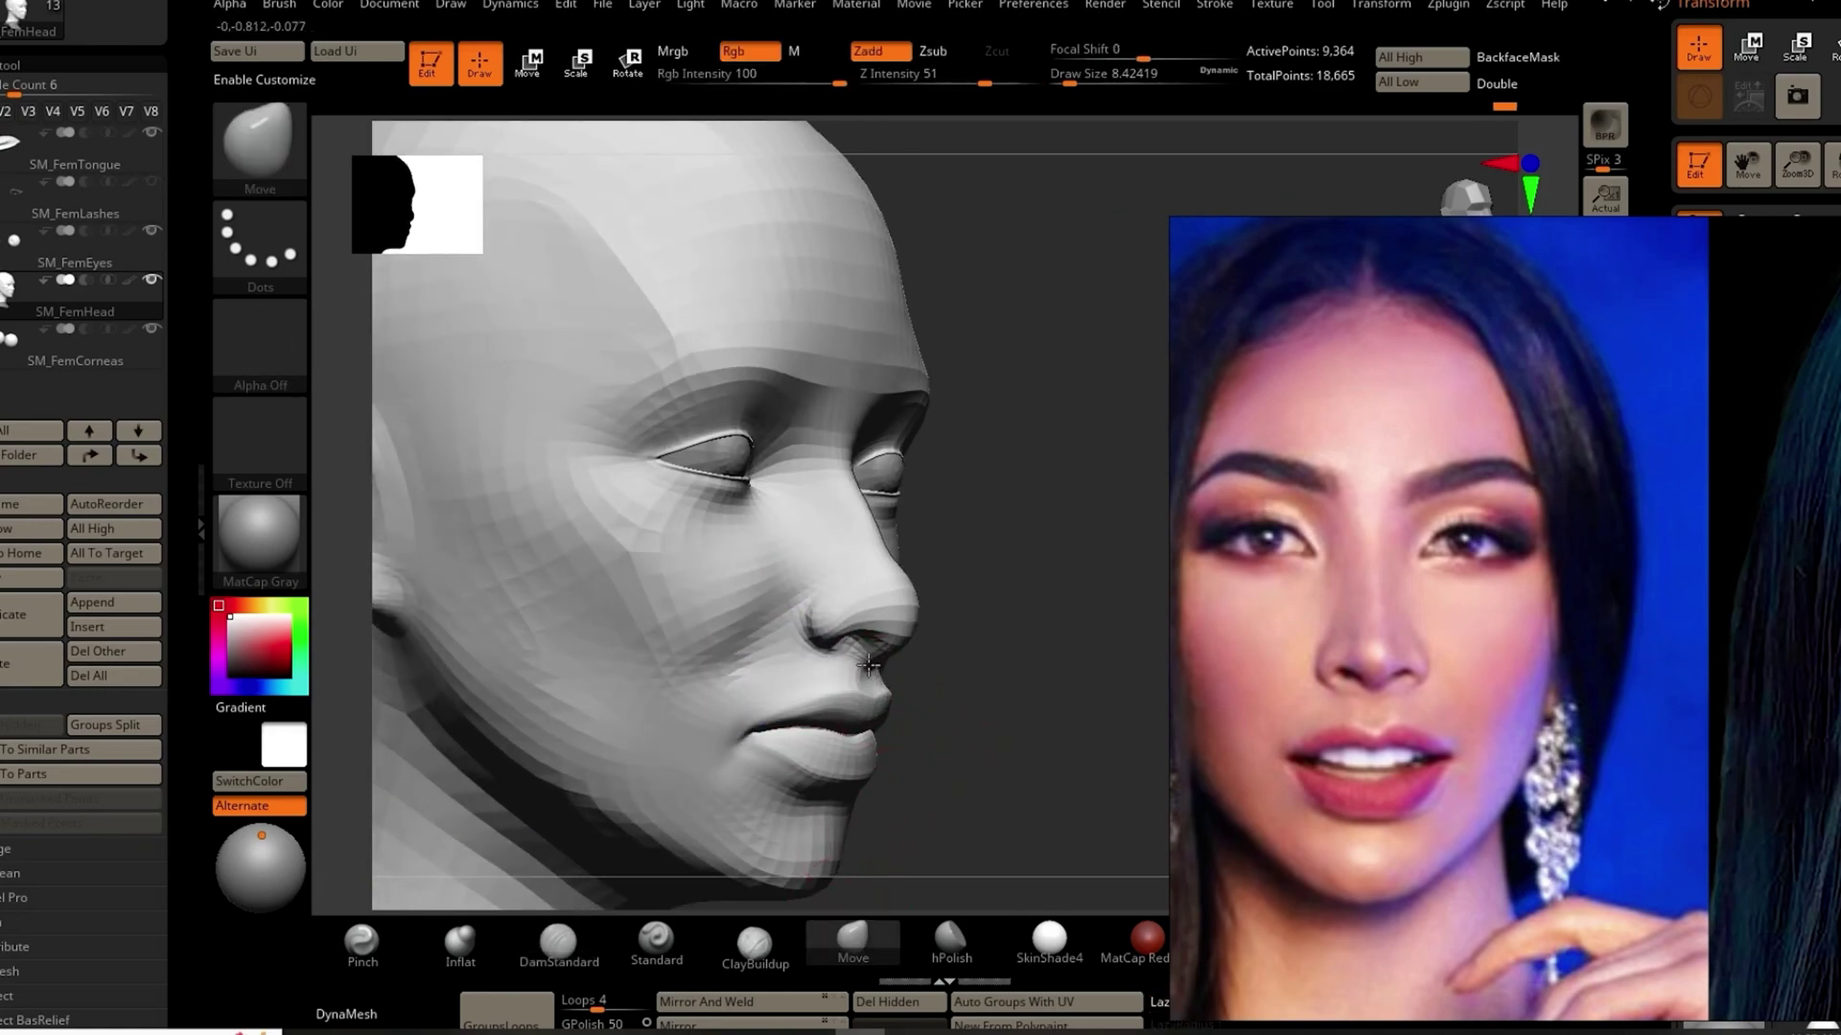
{"action": "left_click_drag", "start_coordinate": [875, 692], "coordinate": [653, 527]}
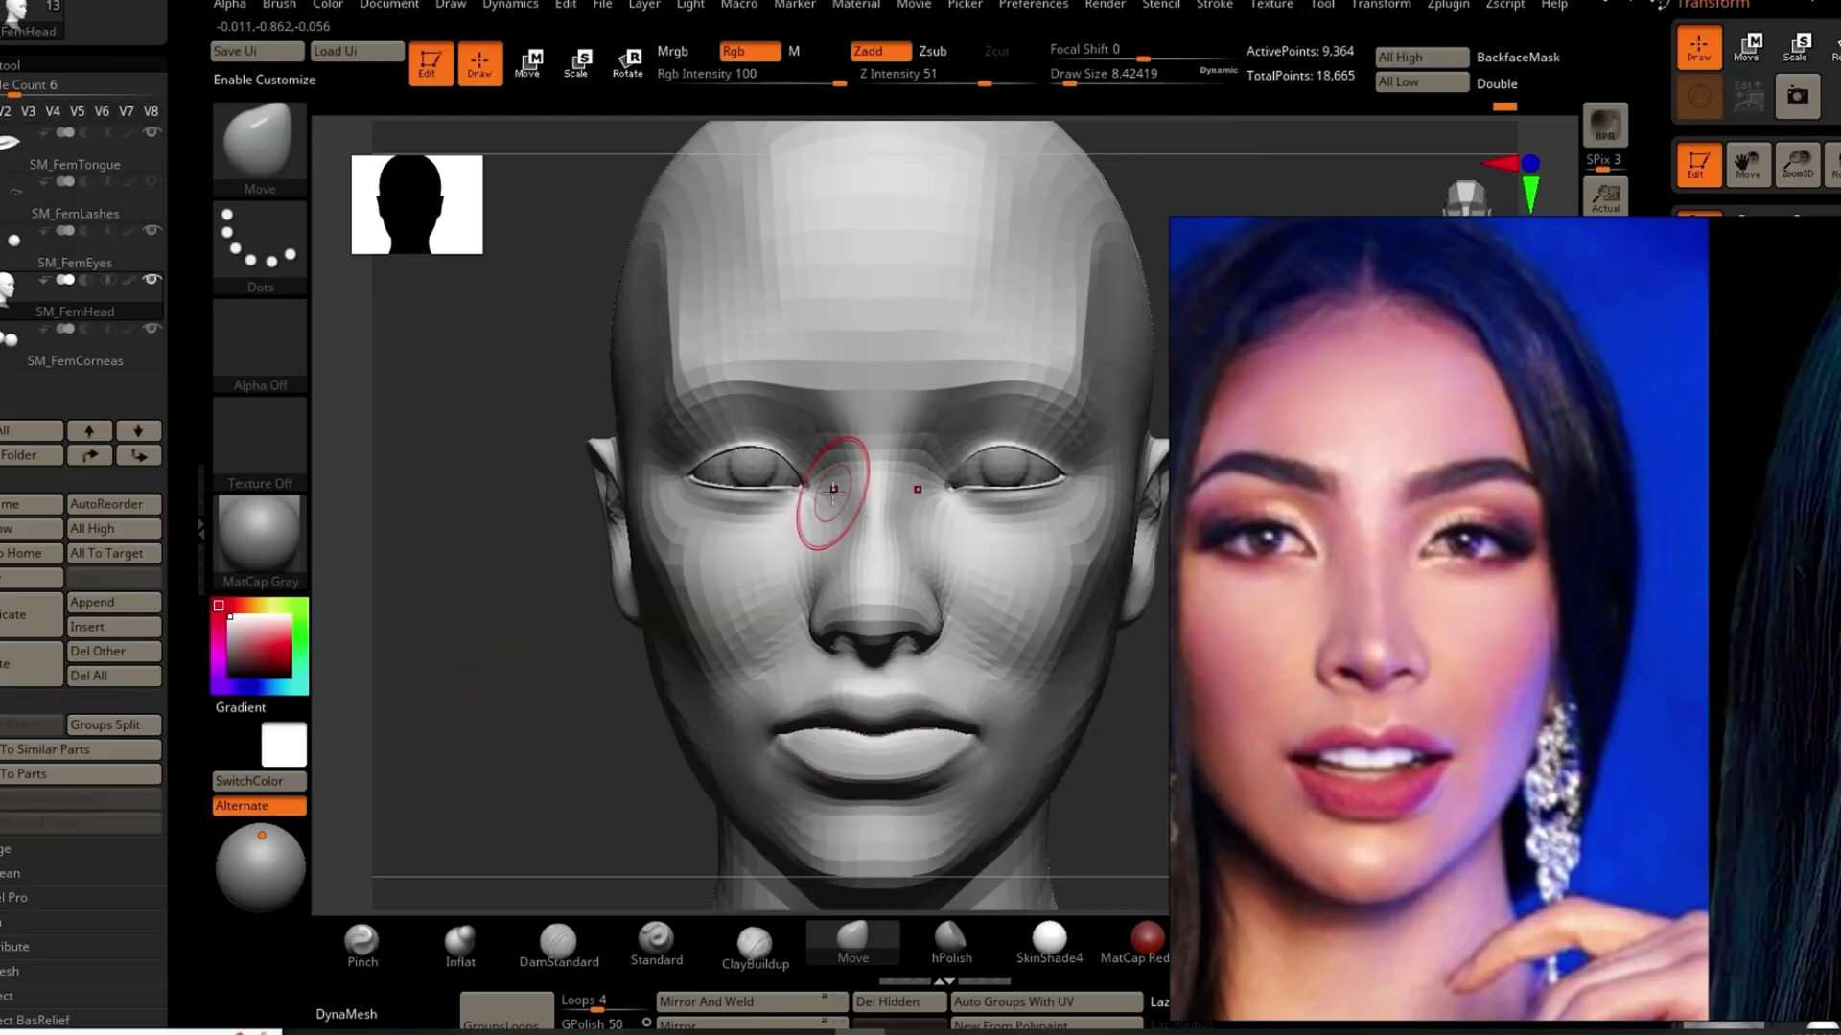
{"action": "left_click", "coordinate": [558, 942]}
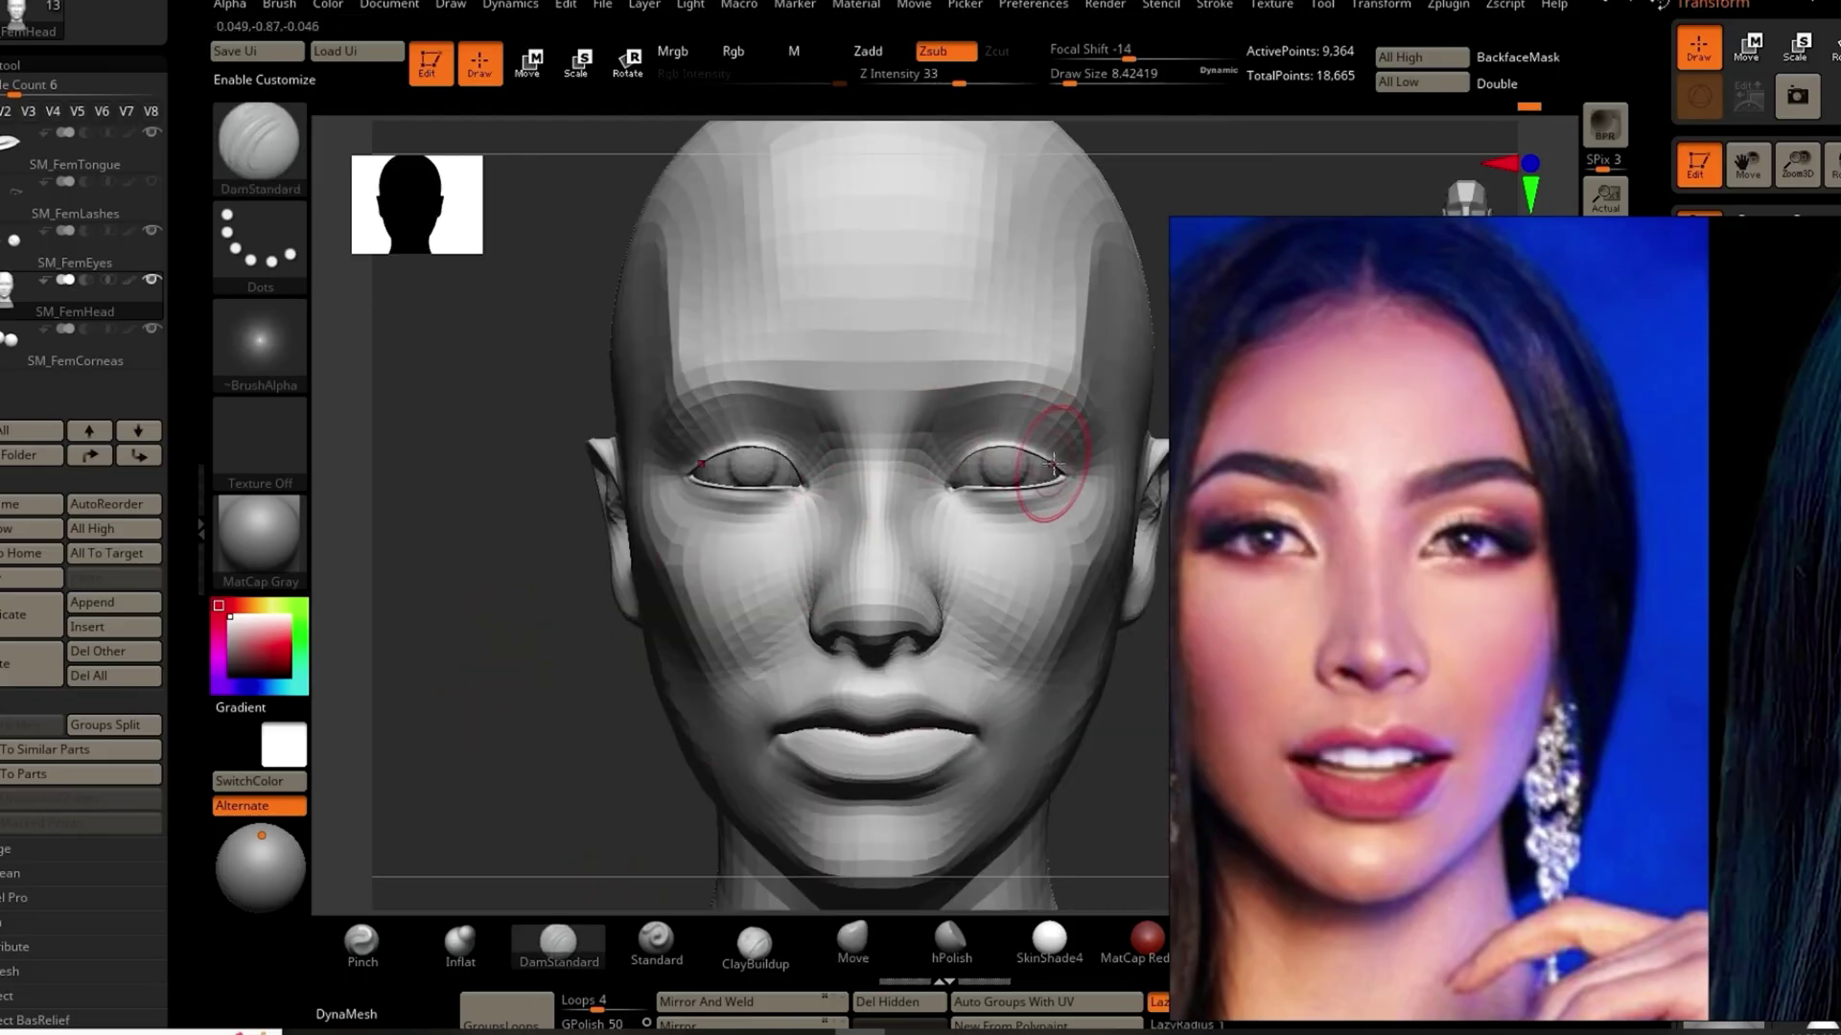
{"action": "mouse_move", "coordinate": [1037, 433]}
{"action": "left_mouse_down"}
{"action": "mouse_move", "coordinate": [958, 441]}
{"action": "mouse_move", "coordinate": [978, 437]}
{"action": "mouse_move", "coordinate": [934, 477]}
{"action": "mouse_move", "coordinate": [978, 432]}
{"action": "mouse_move", "coordinate": [1056, 444]}
{"action": "mouse_move", "coordinate": [1016, 451]}
{"action": "left_mouse_up"}
{"action": "left_click_drag", "start_coordinate": [534, 773], "coordinate": [502, 744]}
Step: Subdivide the head, duplicate the head and cornea subtools, and subdivide both duplicates
{"action": "key", "text": "ctrl+d"}
{"action": "key", "text": "ctrl+shift+d"}
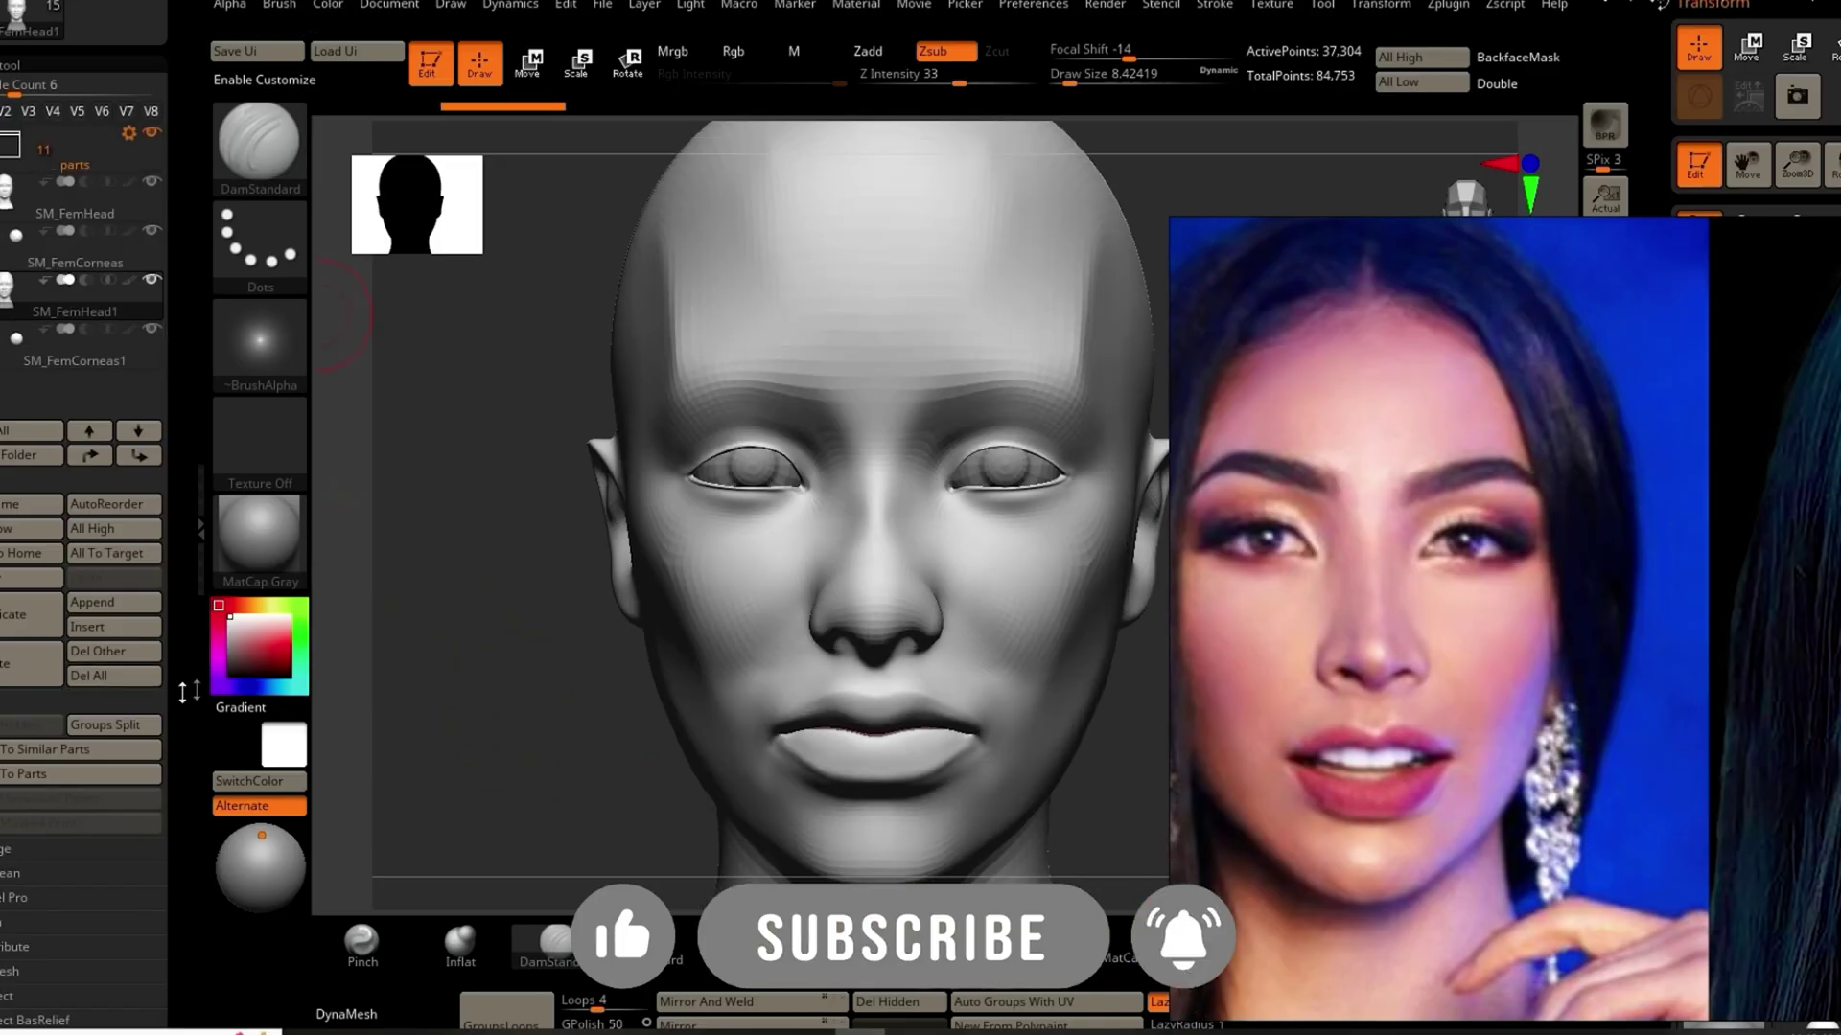
{"action": "key", "text": "ctrl+d"}
{"action": "key", "text": "ctrl+d"}
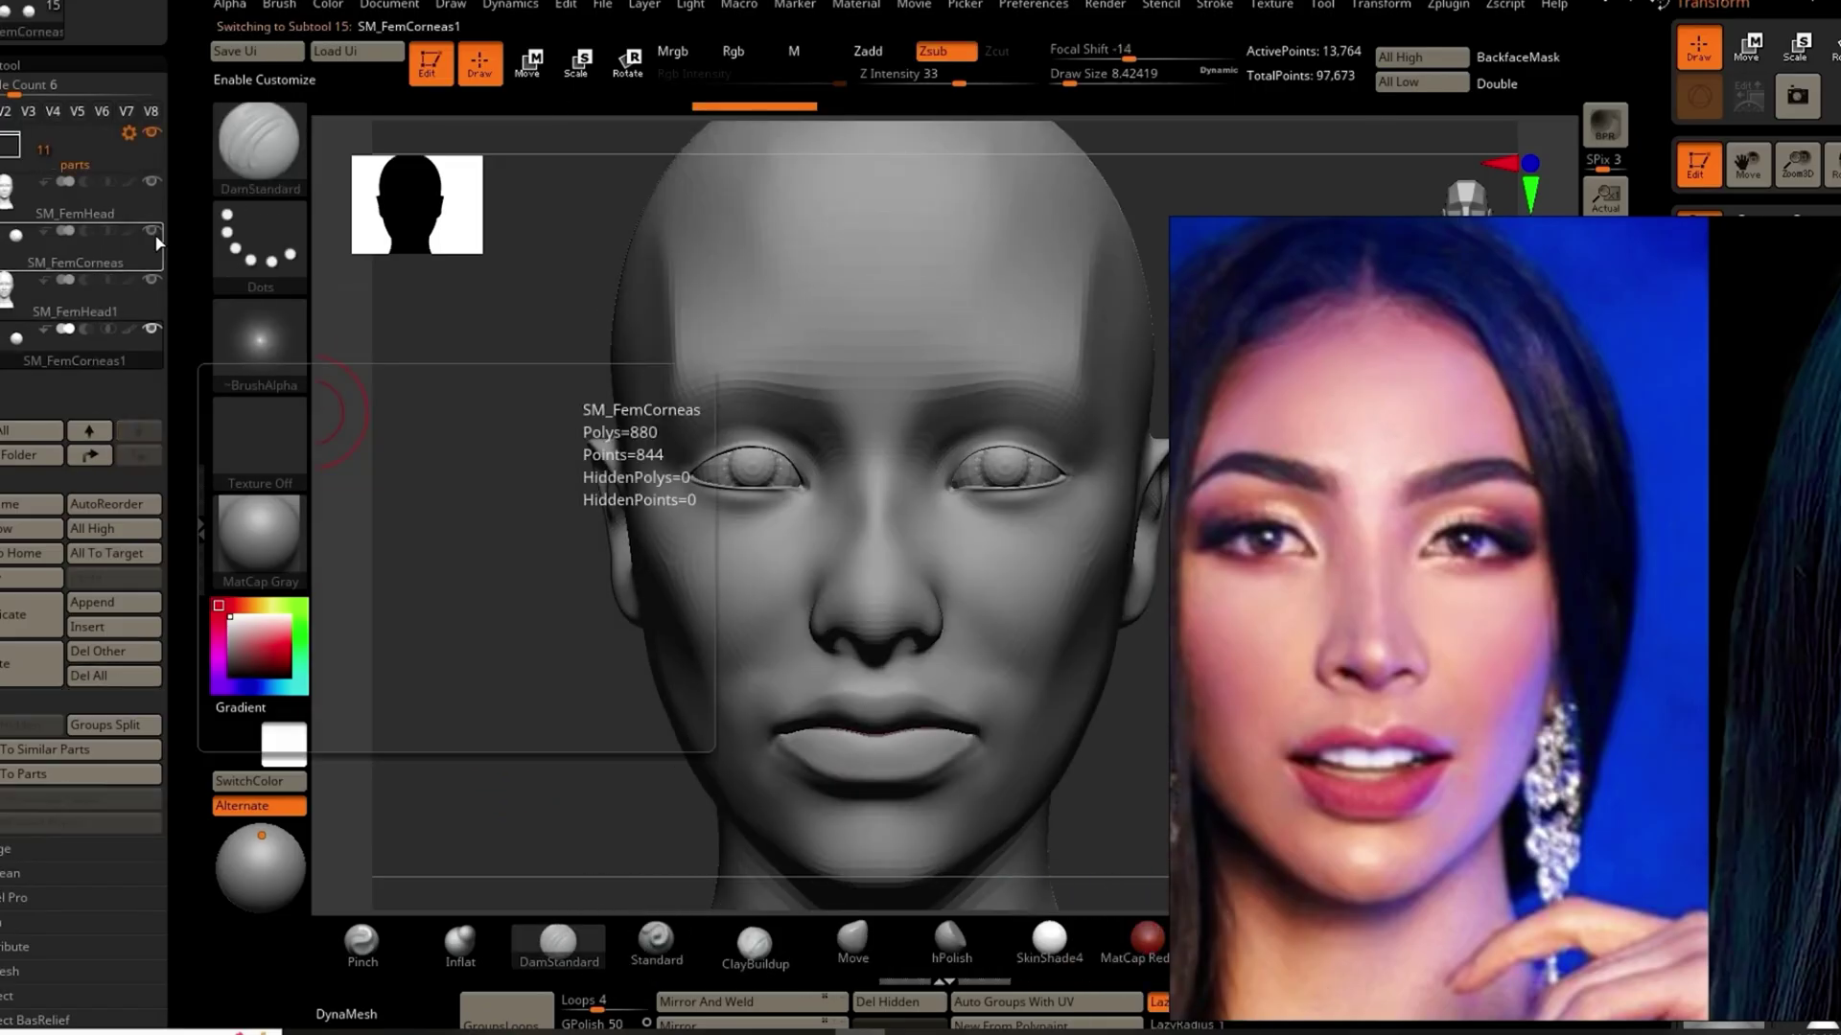
{"action": "key", "text": "alt+Up"}
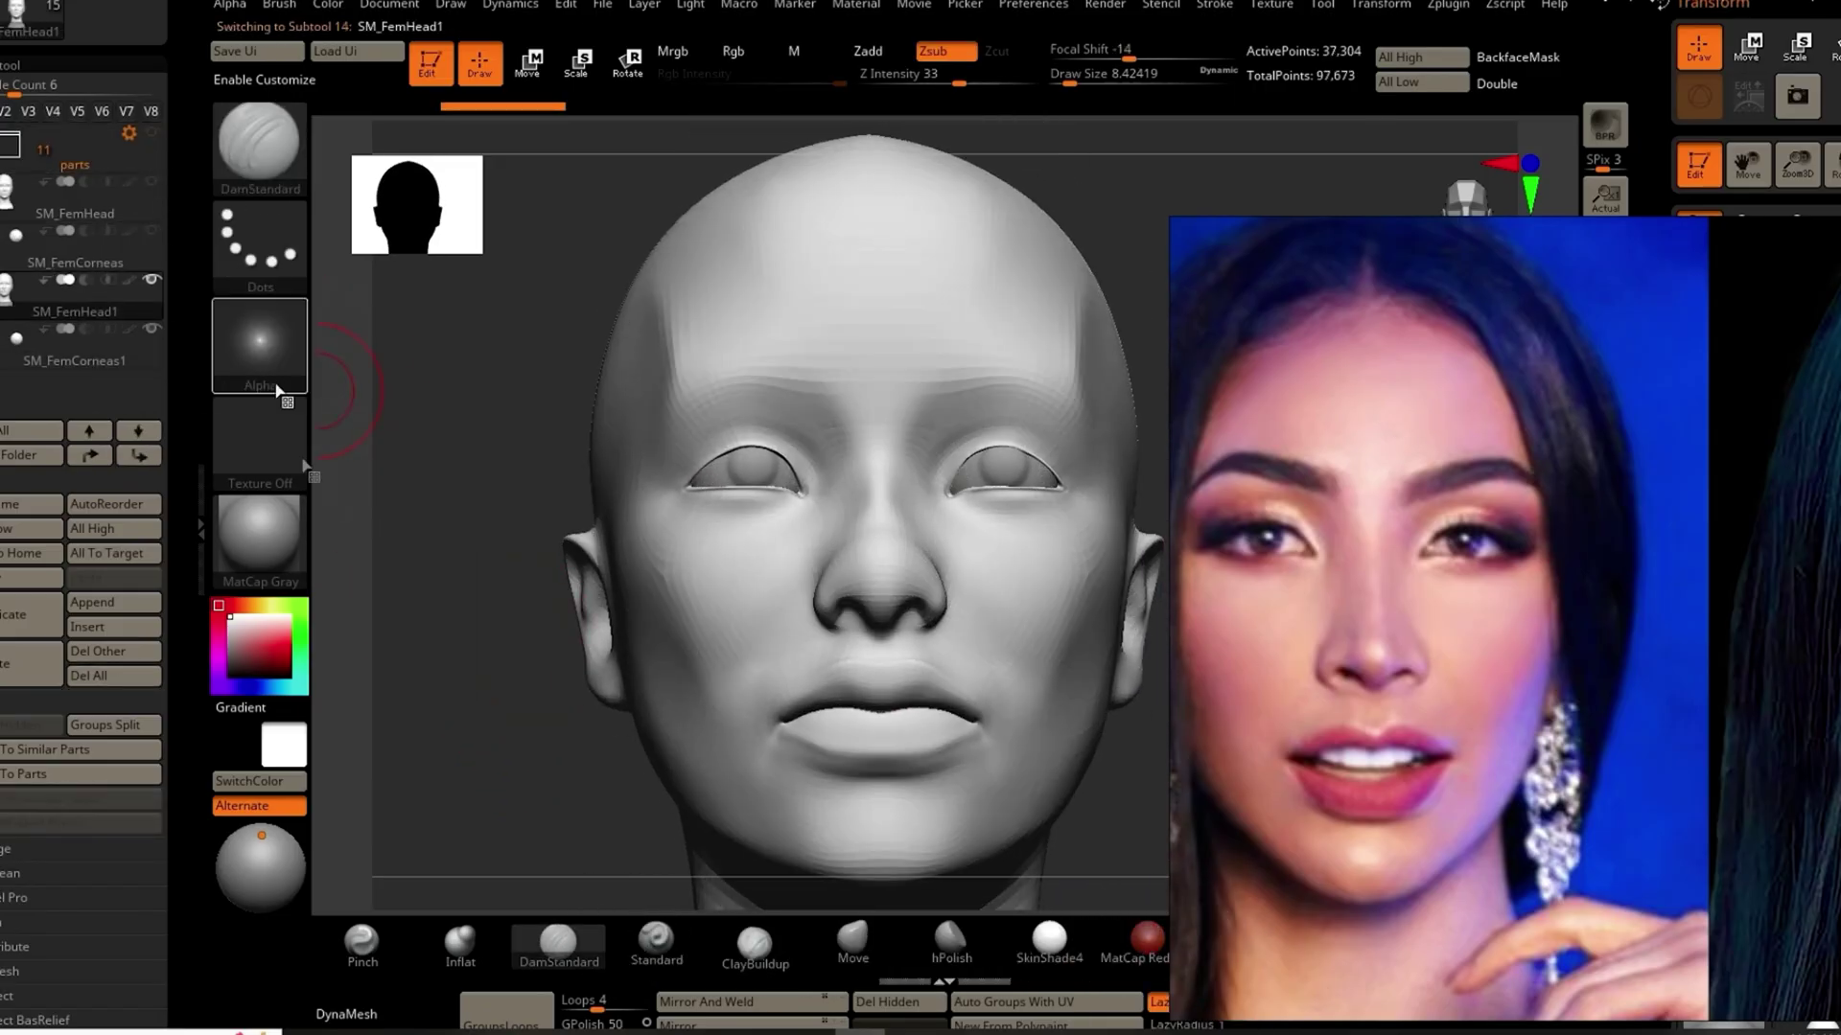
{"action": "key", "text": "ctrl+d"}
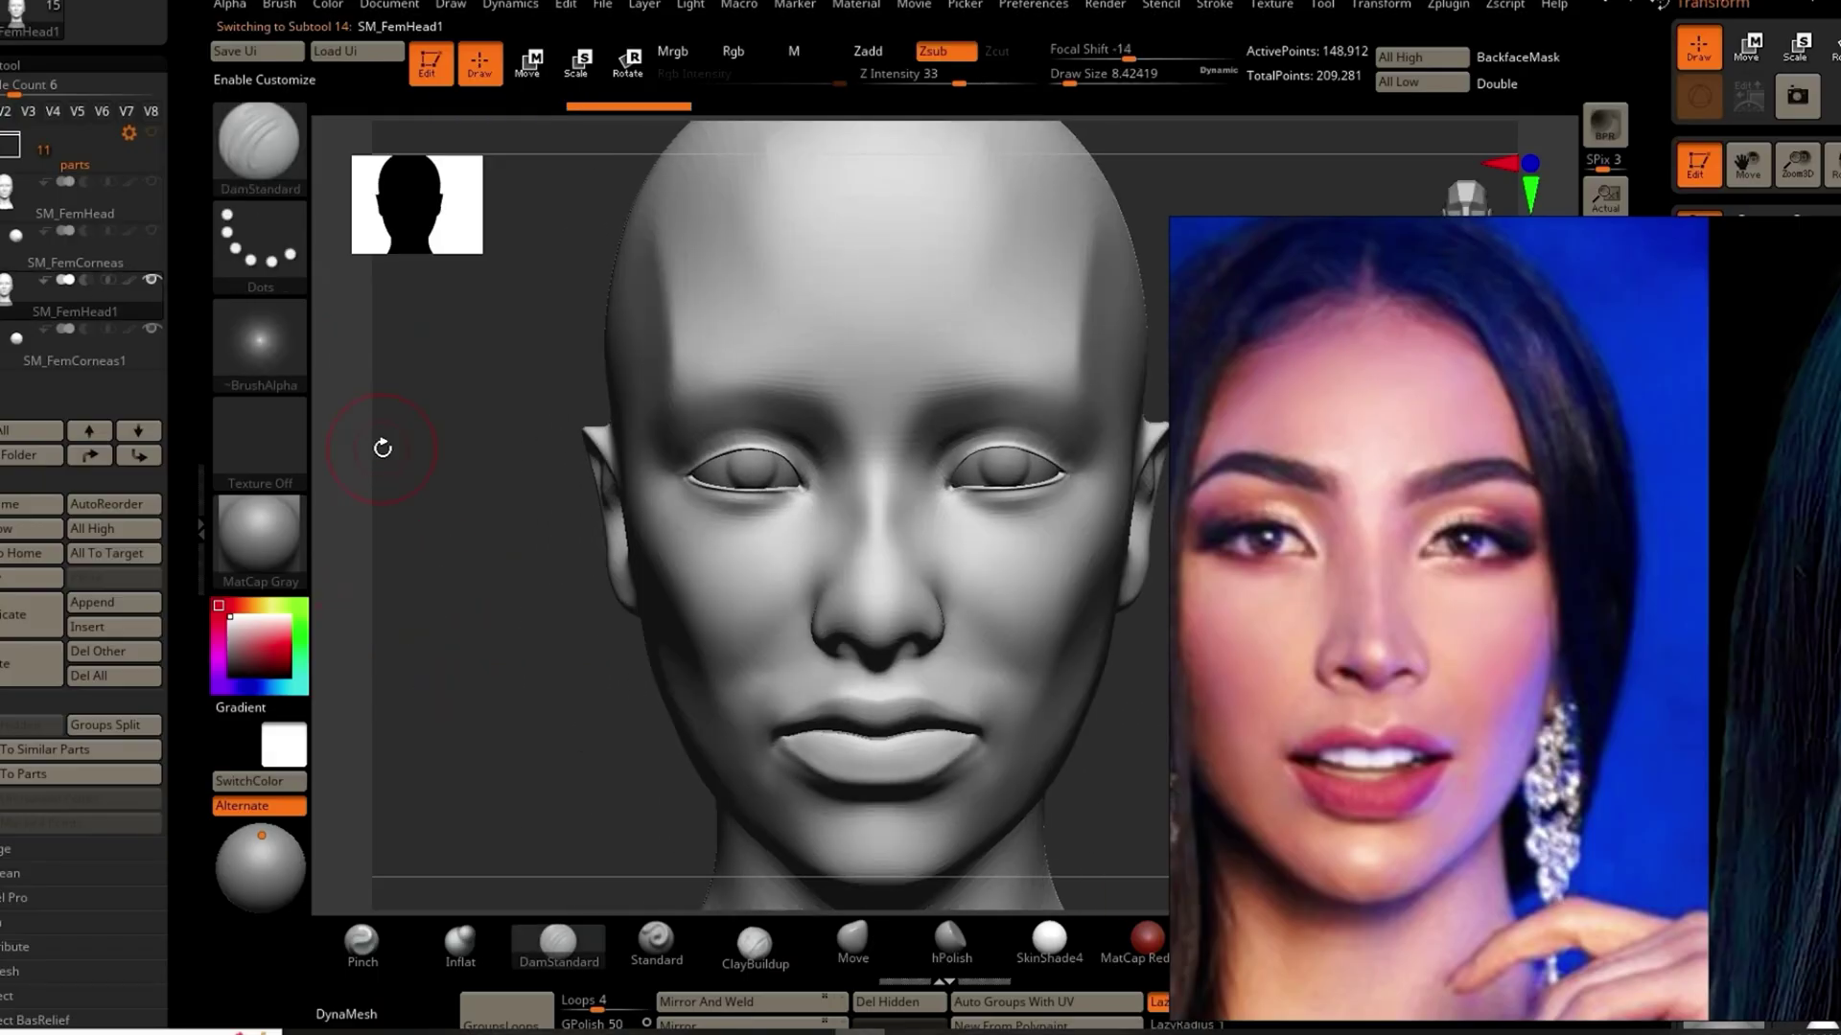
Step: MergeDown the duplicated corneas into SM_FemHead1 and confirm the merge
{"action": "left_click", "coordinate": [8, 849]}
{"action": "left_click", "coordinate": [13, 749]}
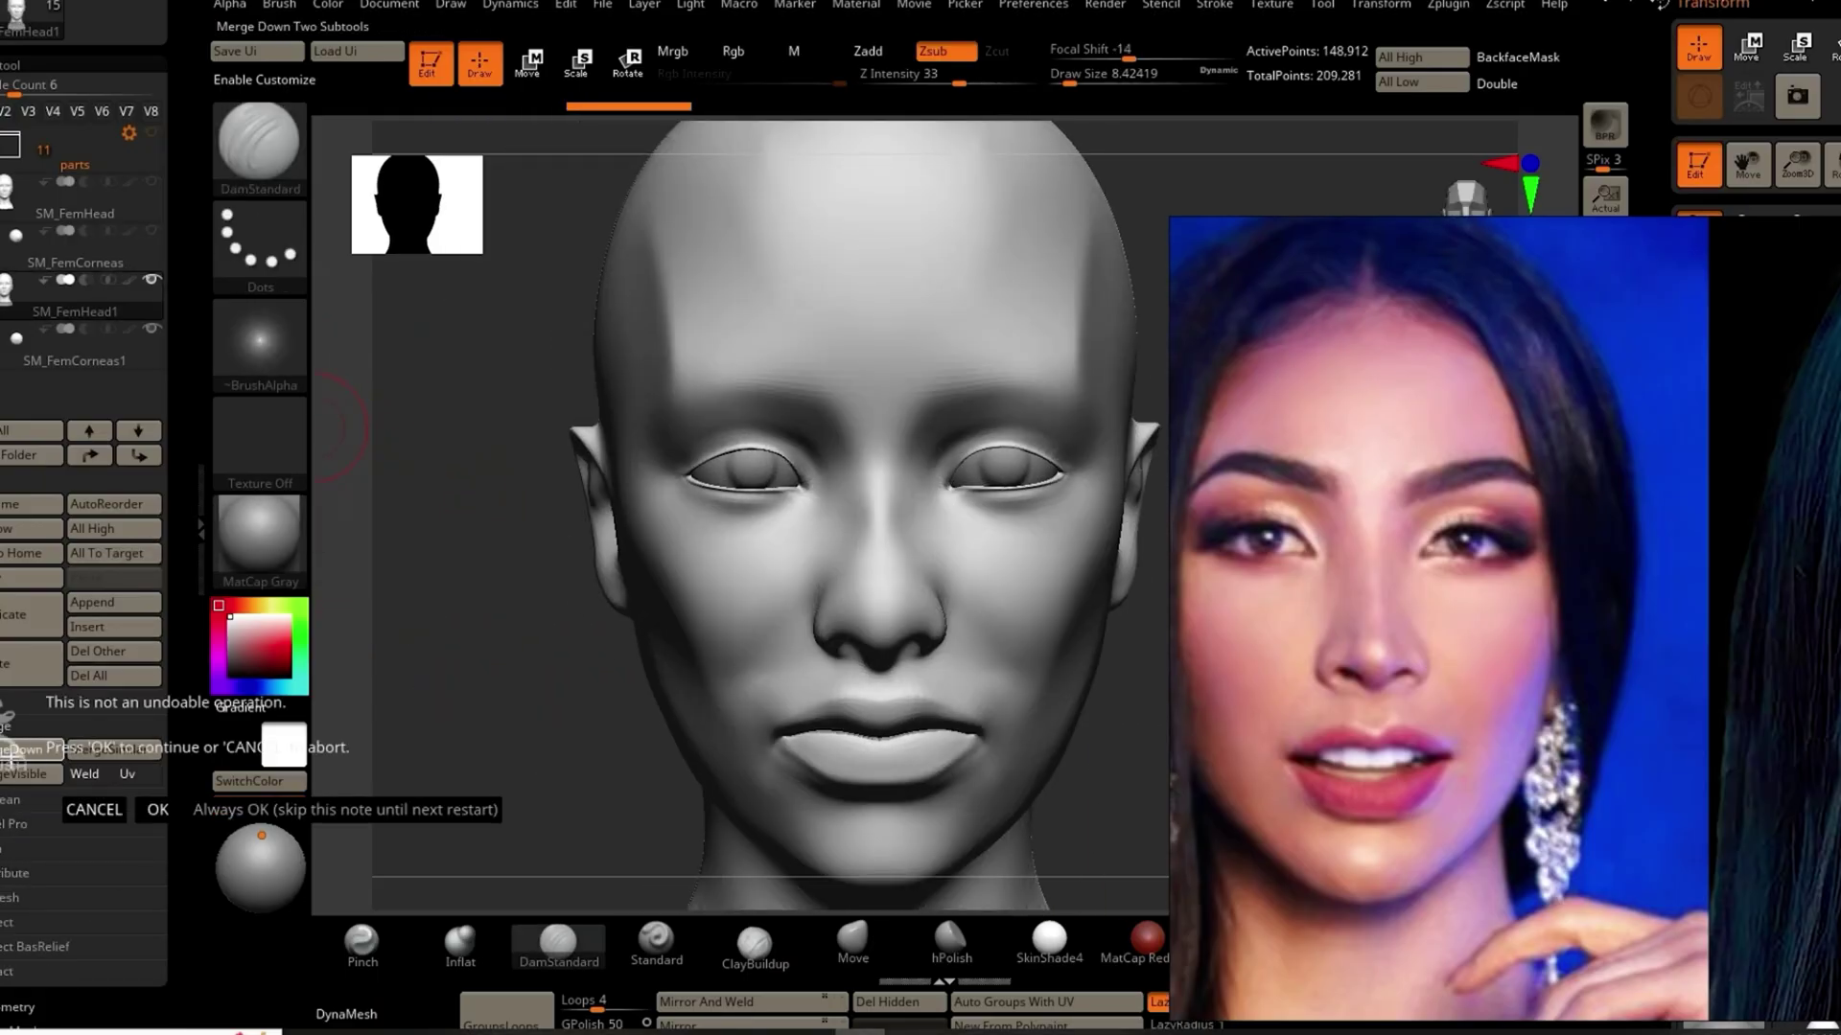
{"action": "left_click", "coordinate": [157, 810]}
{"action": "left_click_drag", "start_coordinate": [421, 771], "coordinate": [472, 710]}
{"action": "scroll", "coordinate": [185, 730], "scroll_direction": "down", "scroll_amount": 5}
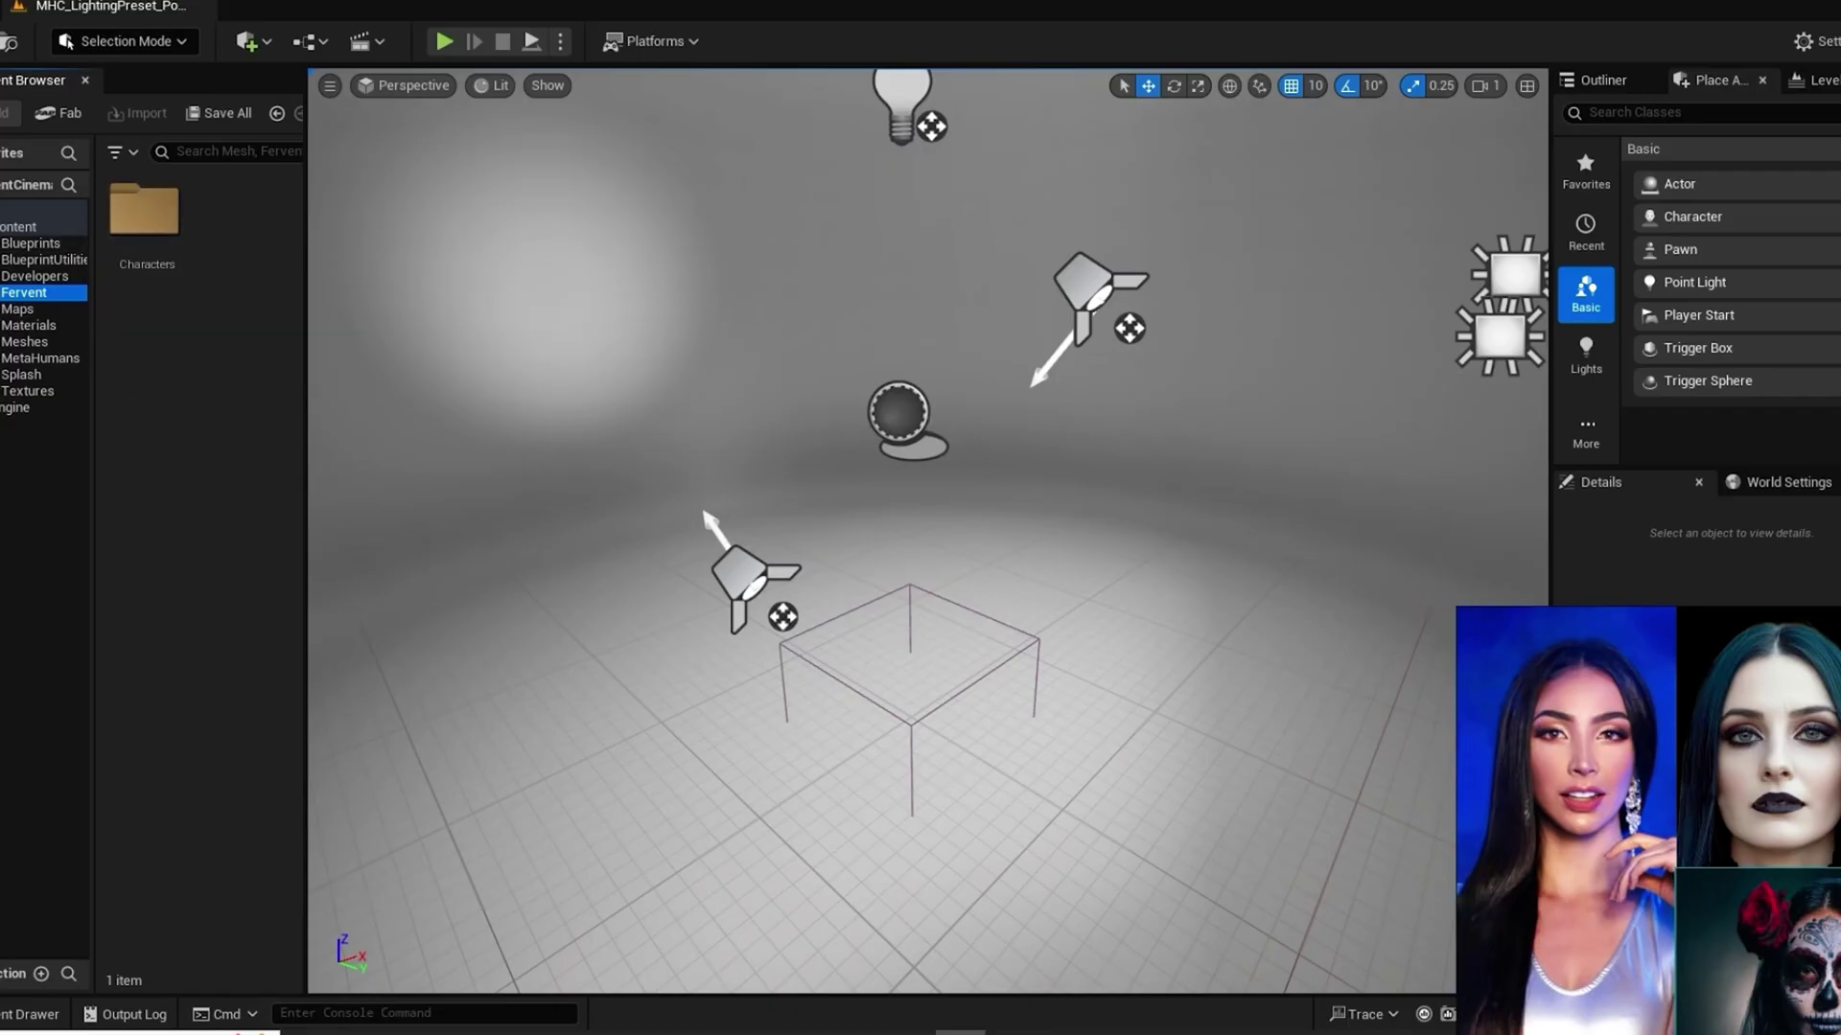
Step: Create a Goddess1 folder under Fervent Characters and open it
{"action": "left_click", "coordinate": [4, 293]}
{"action": "left_click", "coordinate": [28, 308]}
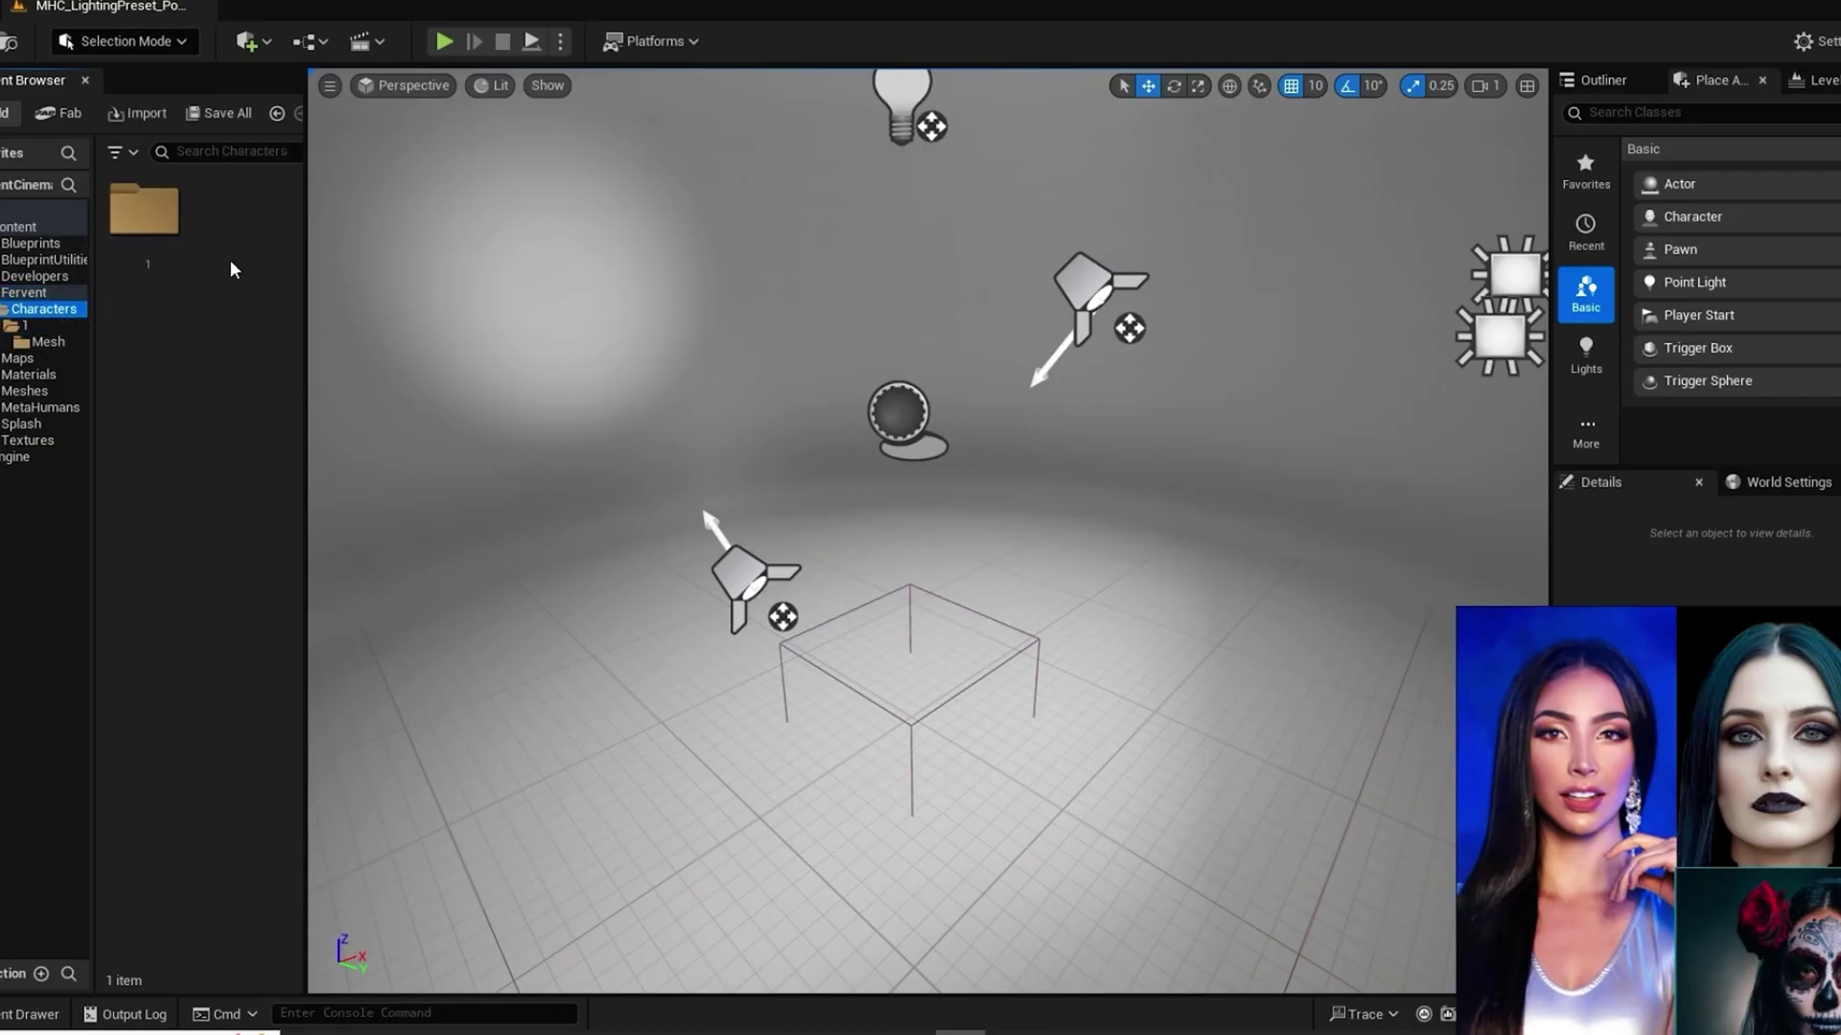
{"action": "left_click", "coordinate": [5, 112]}
{"action": "left_click", "coordinate": [48, 302]}
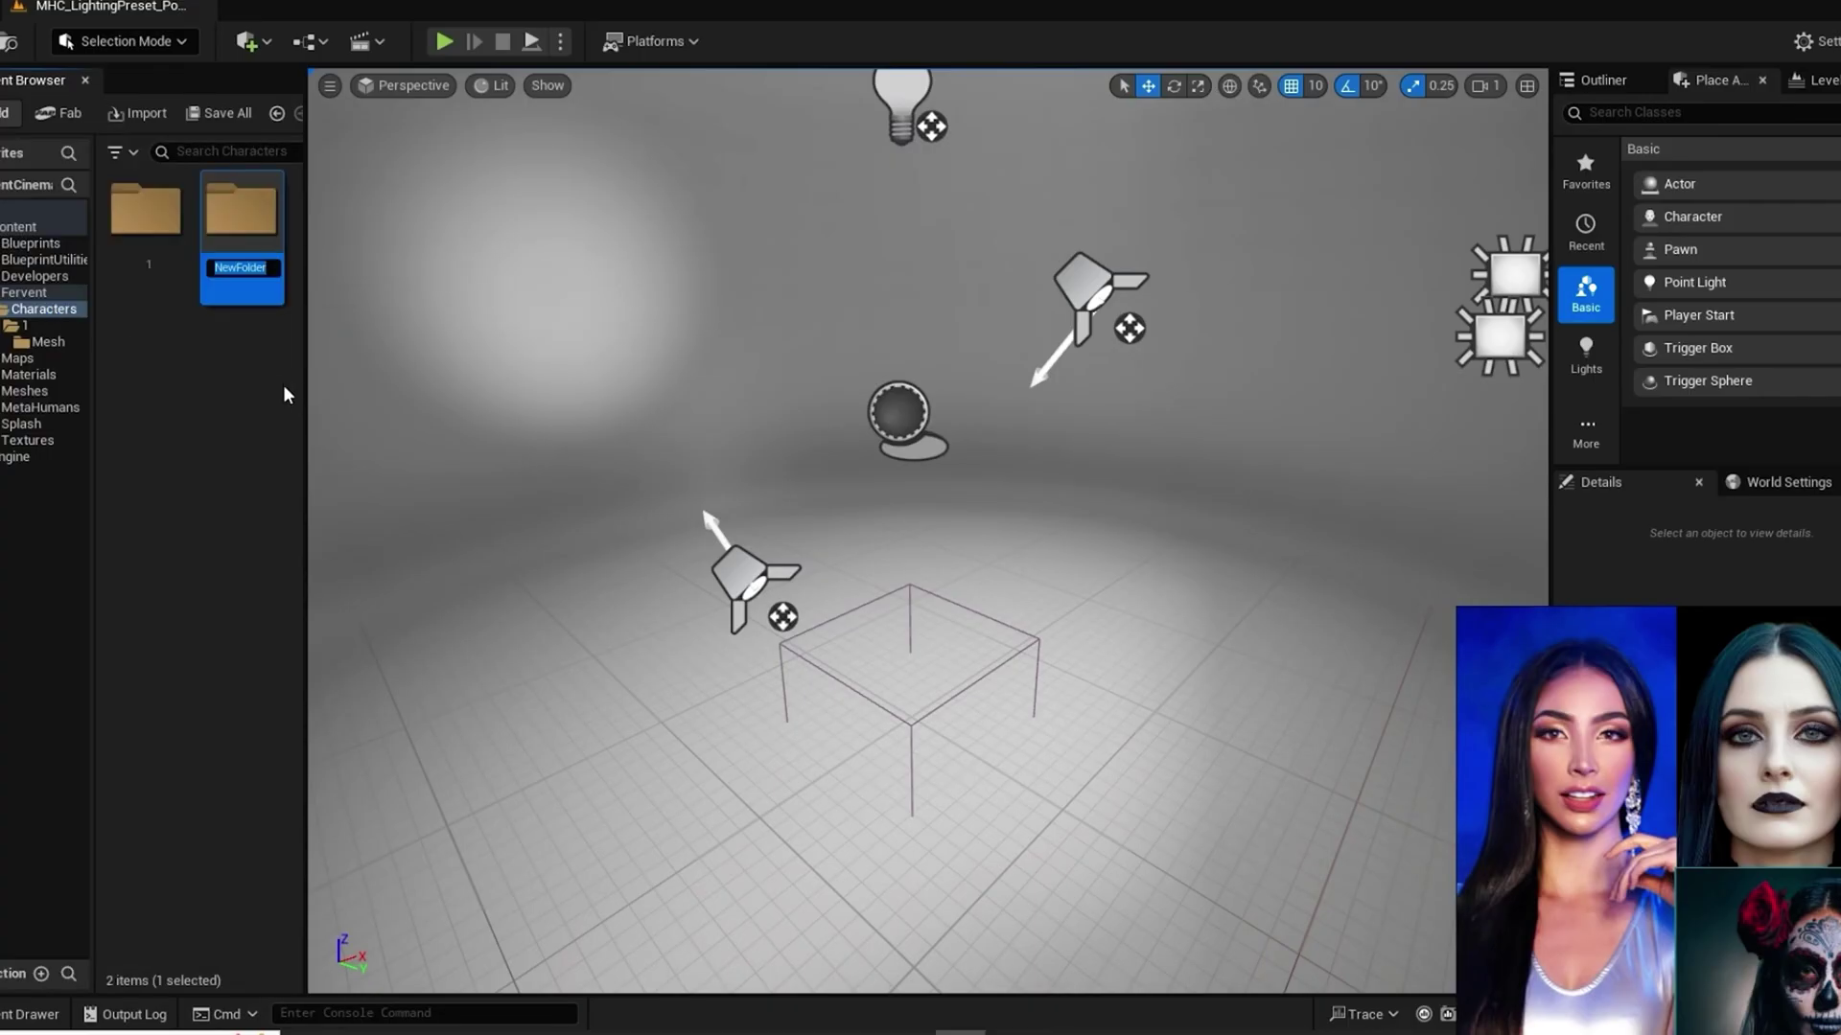
{"action": "type", "text": "Goddess1"}
{"action": "key", "text": "Return"}
{"action": "double_click", "coordinate": [241, 216]}
Step: Create a Mesh folder inside Goddess1 and open it
{"action": "left_click", "coordinate": [5, 112]}
{"action": "left_click", "coordinate": [48, 303]}
{"action": "type", "text": "Mesh"}
{"action": "key", "text": "Return"}
{"action": "double_click", "coordinate": [144, 230]}
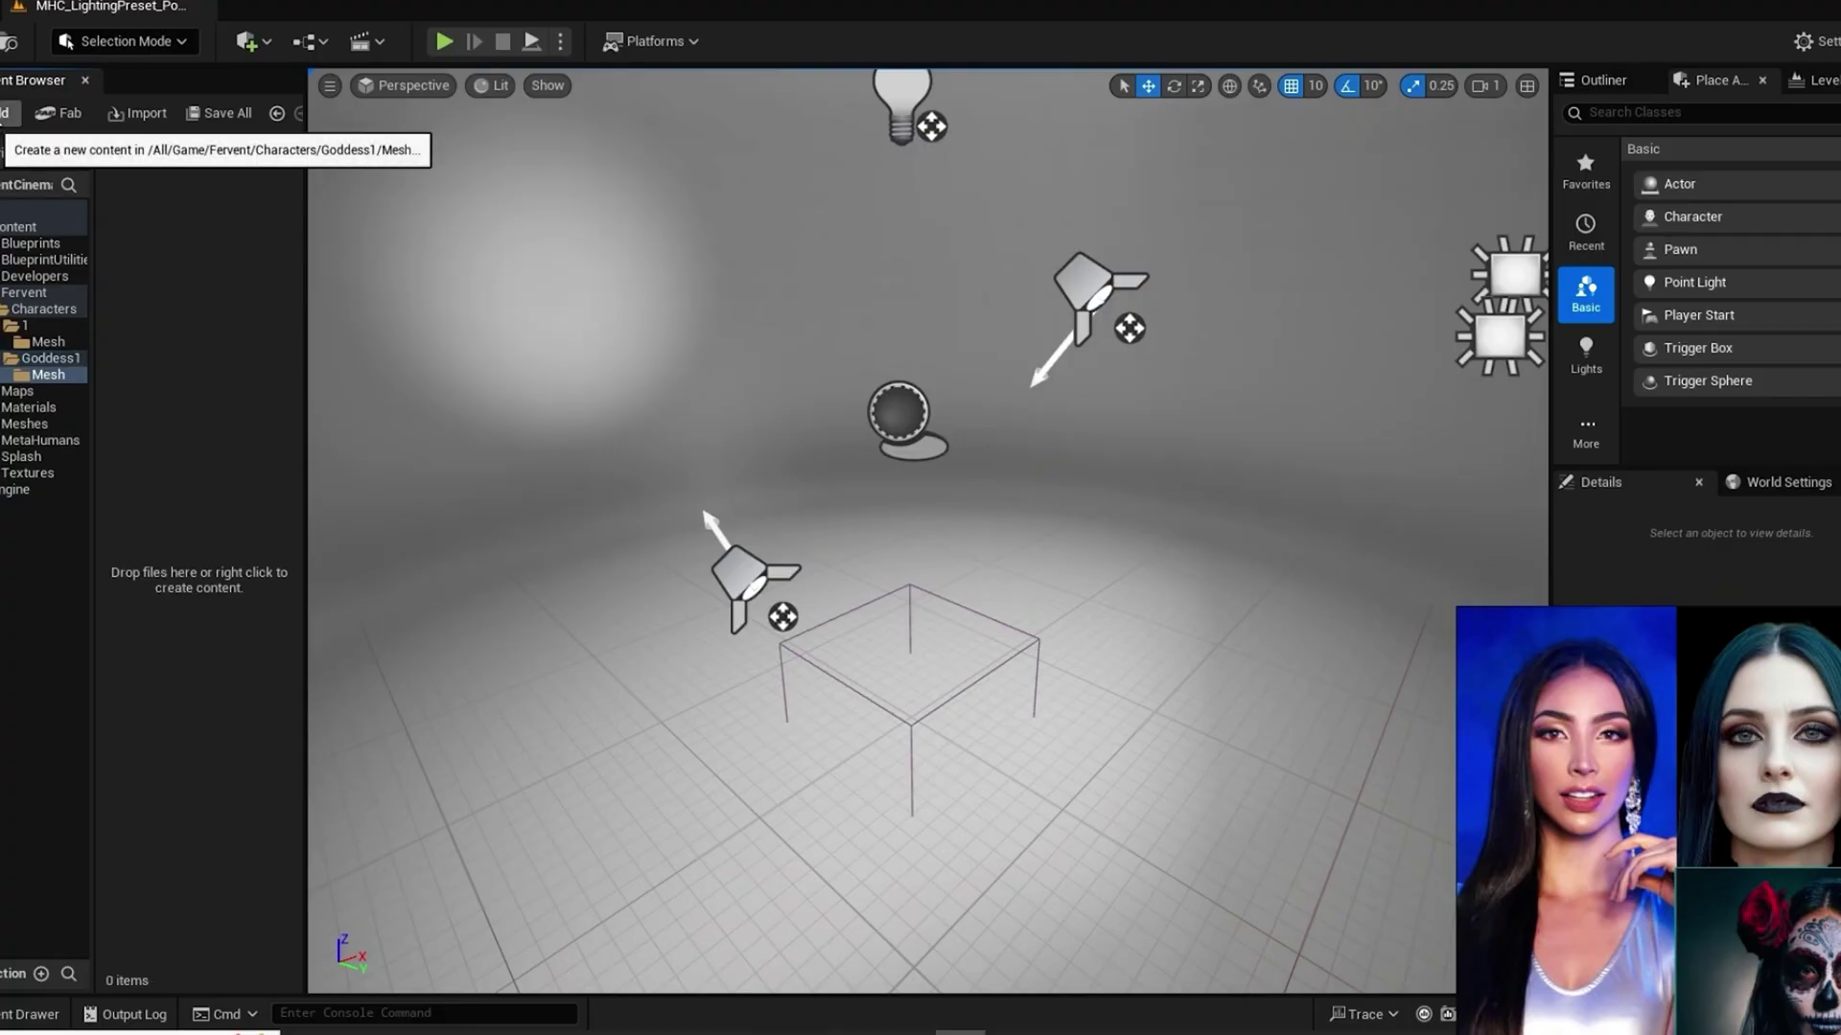
Step: Create and open a MetaRef folder inside Mesh, then open the Metahuman folder in Explorer
{"action": "left_click", "coordinate": [6, 113]}
{"action": "left_click", "coordinate": [58, 304]}
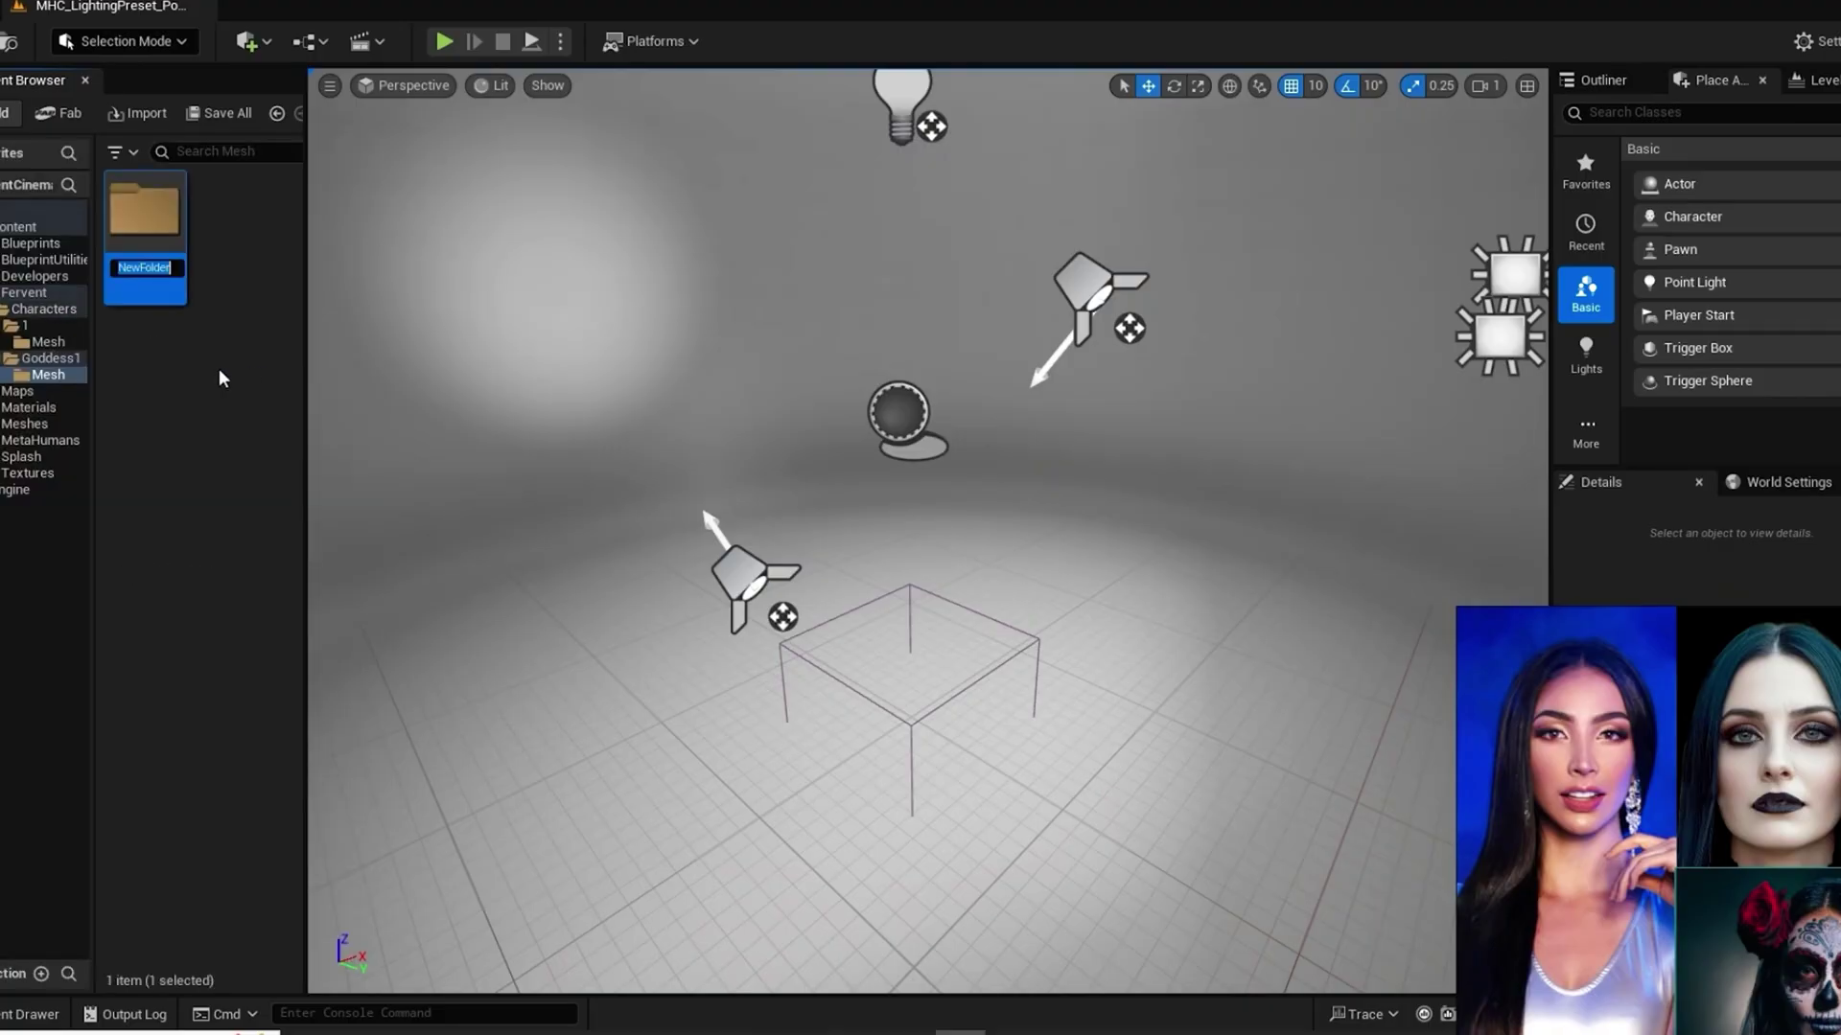
{"action": "type", "text": "MetaRef"}
{"action": "key", "text": "Return"}
{"action": "double_click", "coordinate": [145, 213]}
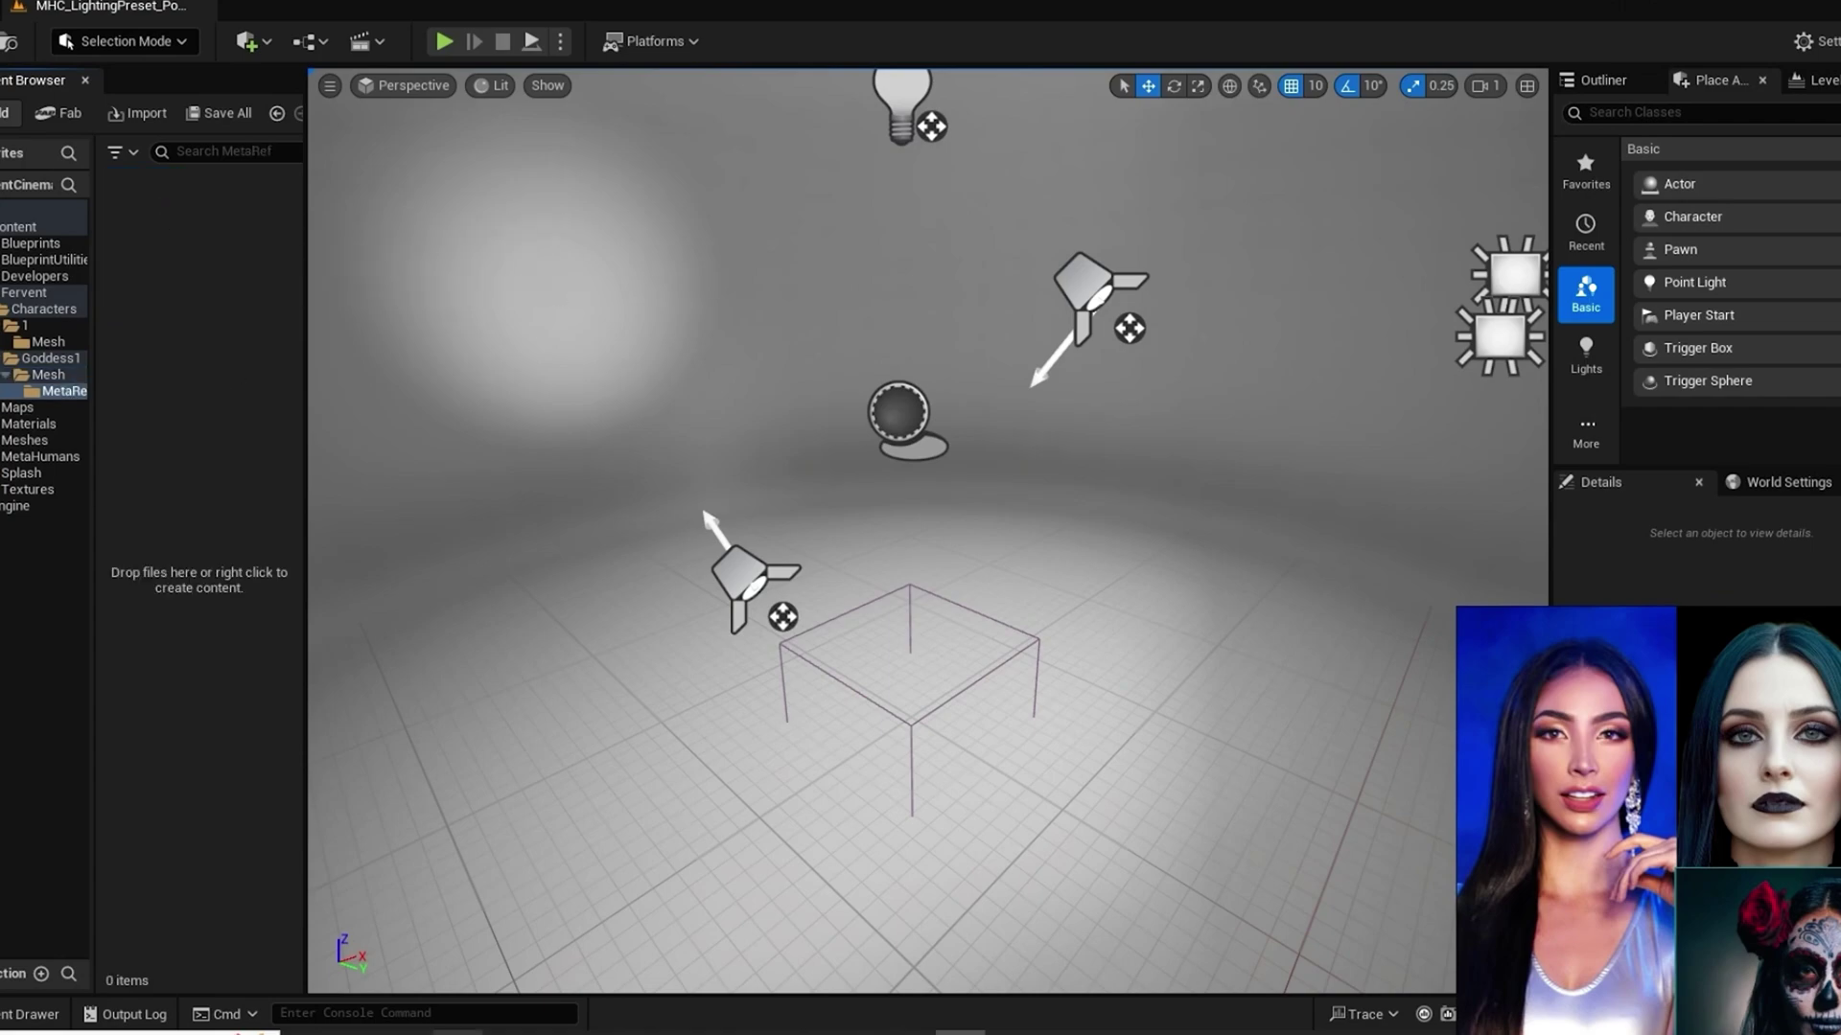
{"action": "key", "text": "alt+Tab"}
{"action": "double_click", "coordinate": [824, 904]}
Step: Import SM_GoddessHeadRef.fbx from Explorer into MetaRef with the default import settings
{"action": "left_click_drag", "start_coordinate": [851, 905], "coordinate": [456, 768]}
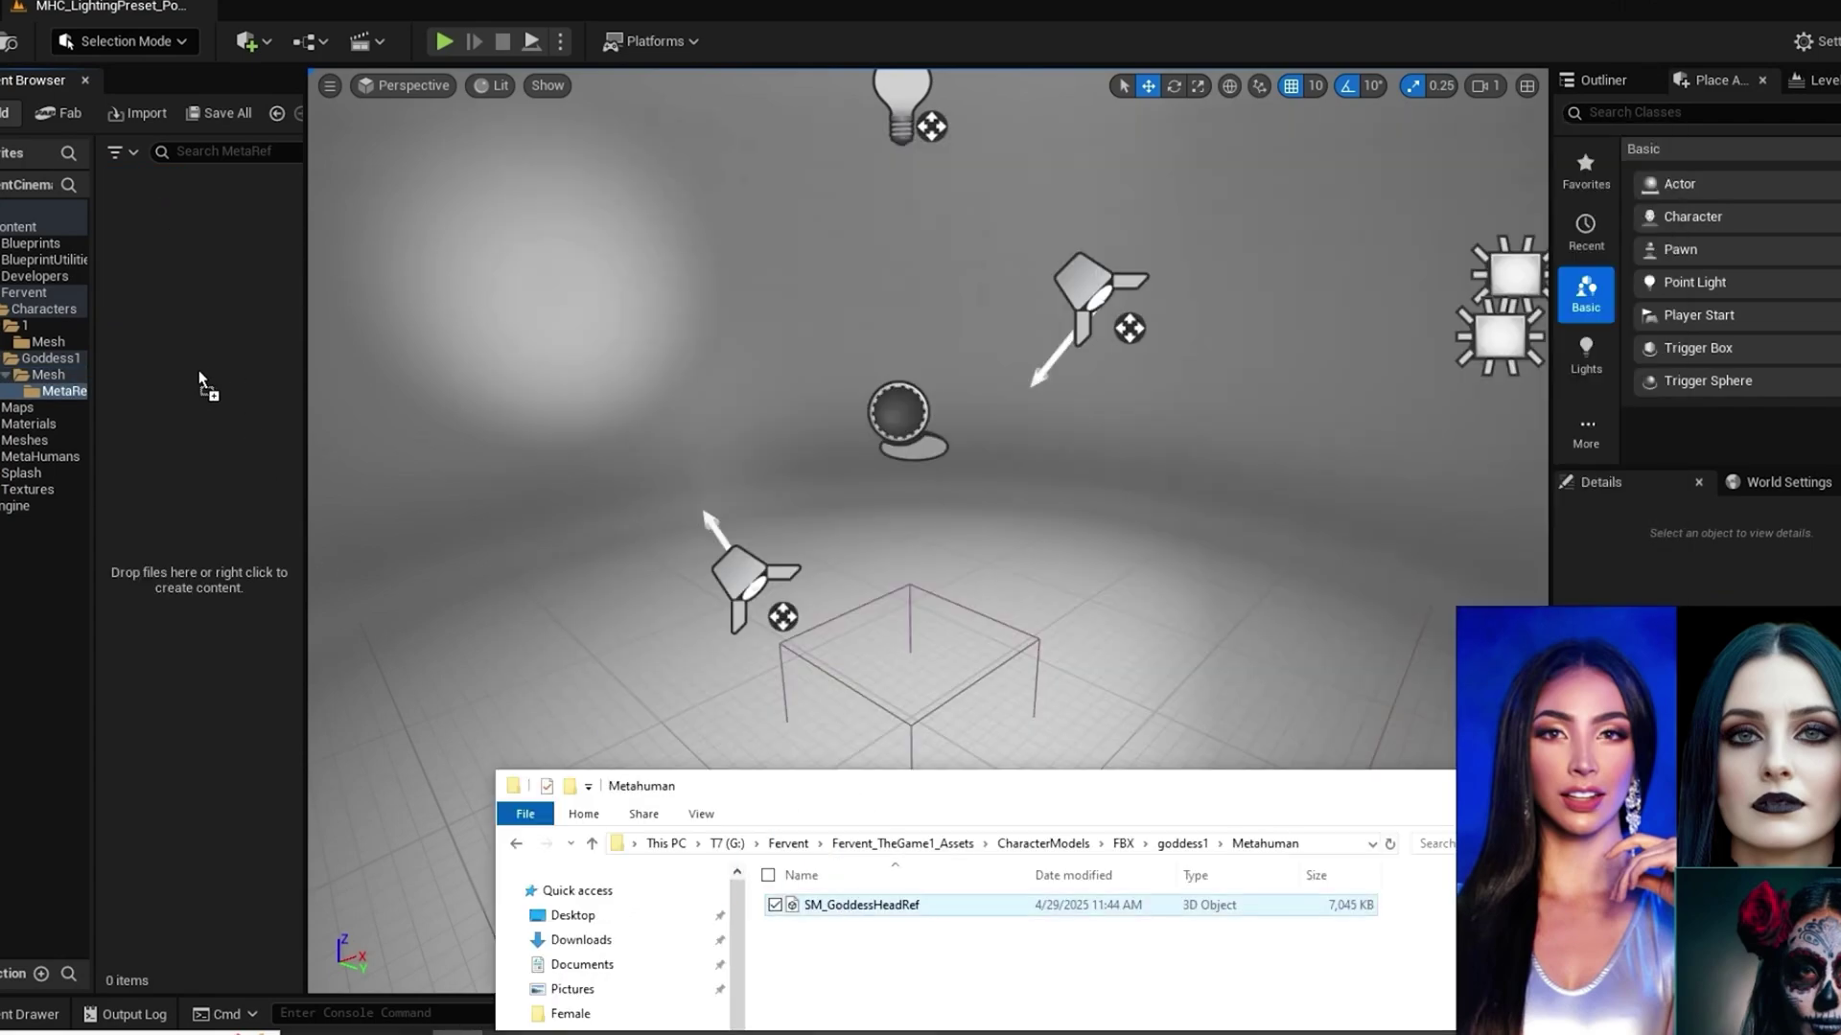
{"action": "left_click_drag", "start_coordinate": [198, 370], "coordinate": [198, 370]}
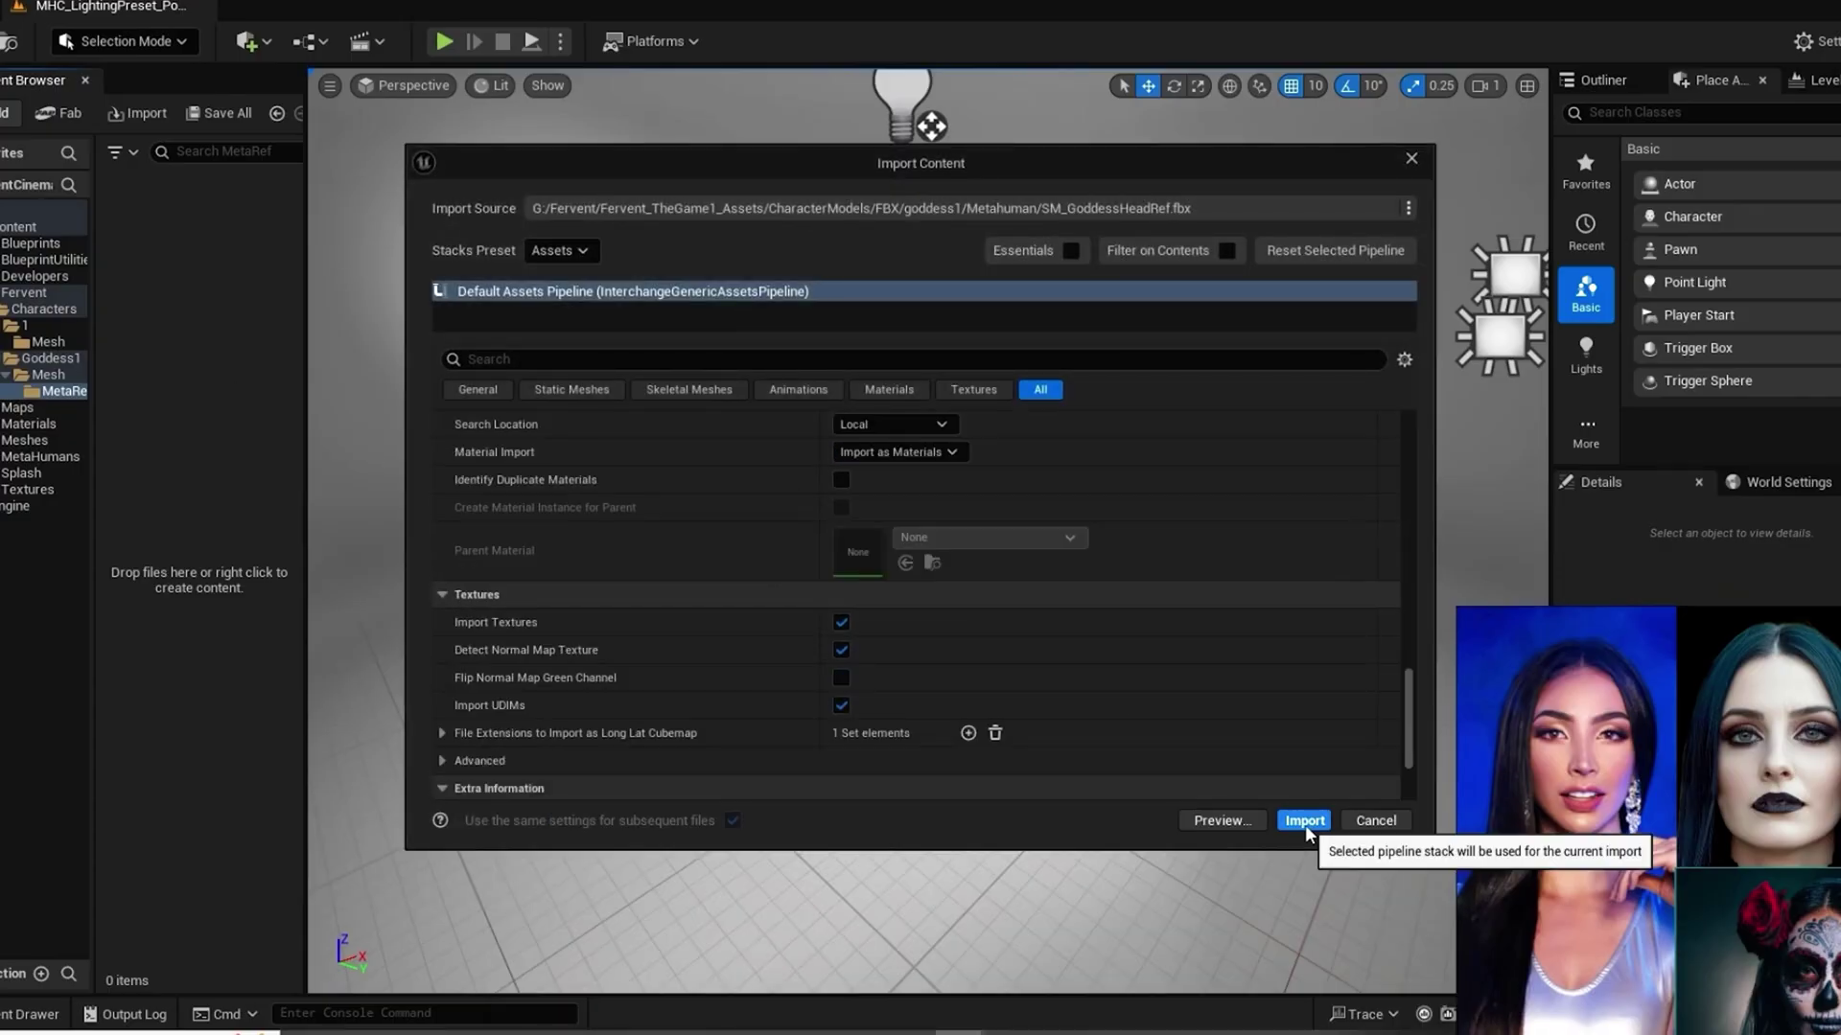
{"action": "left_click", "coordinate": [1304, 824]}
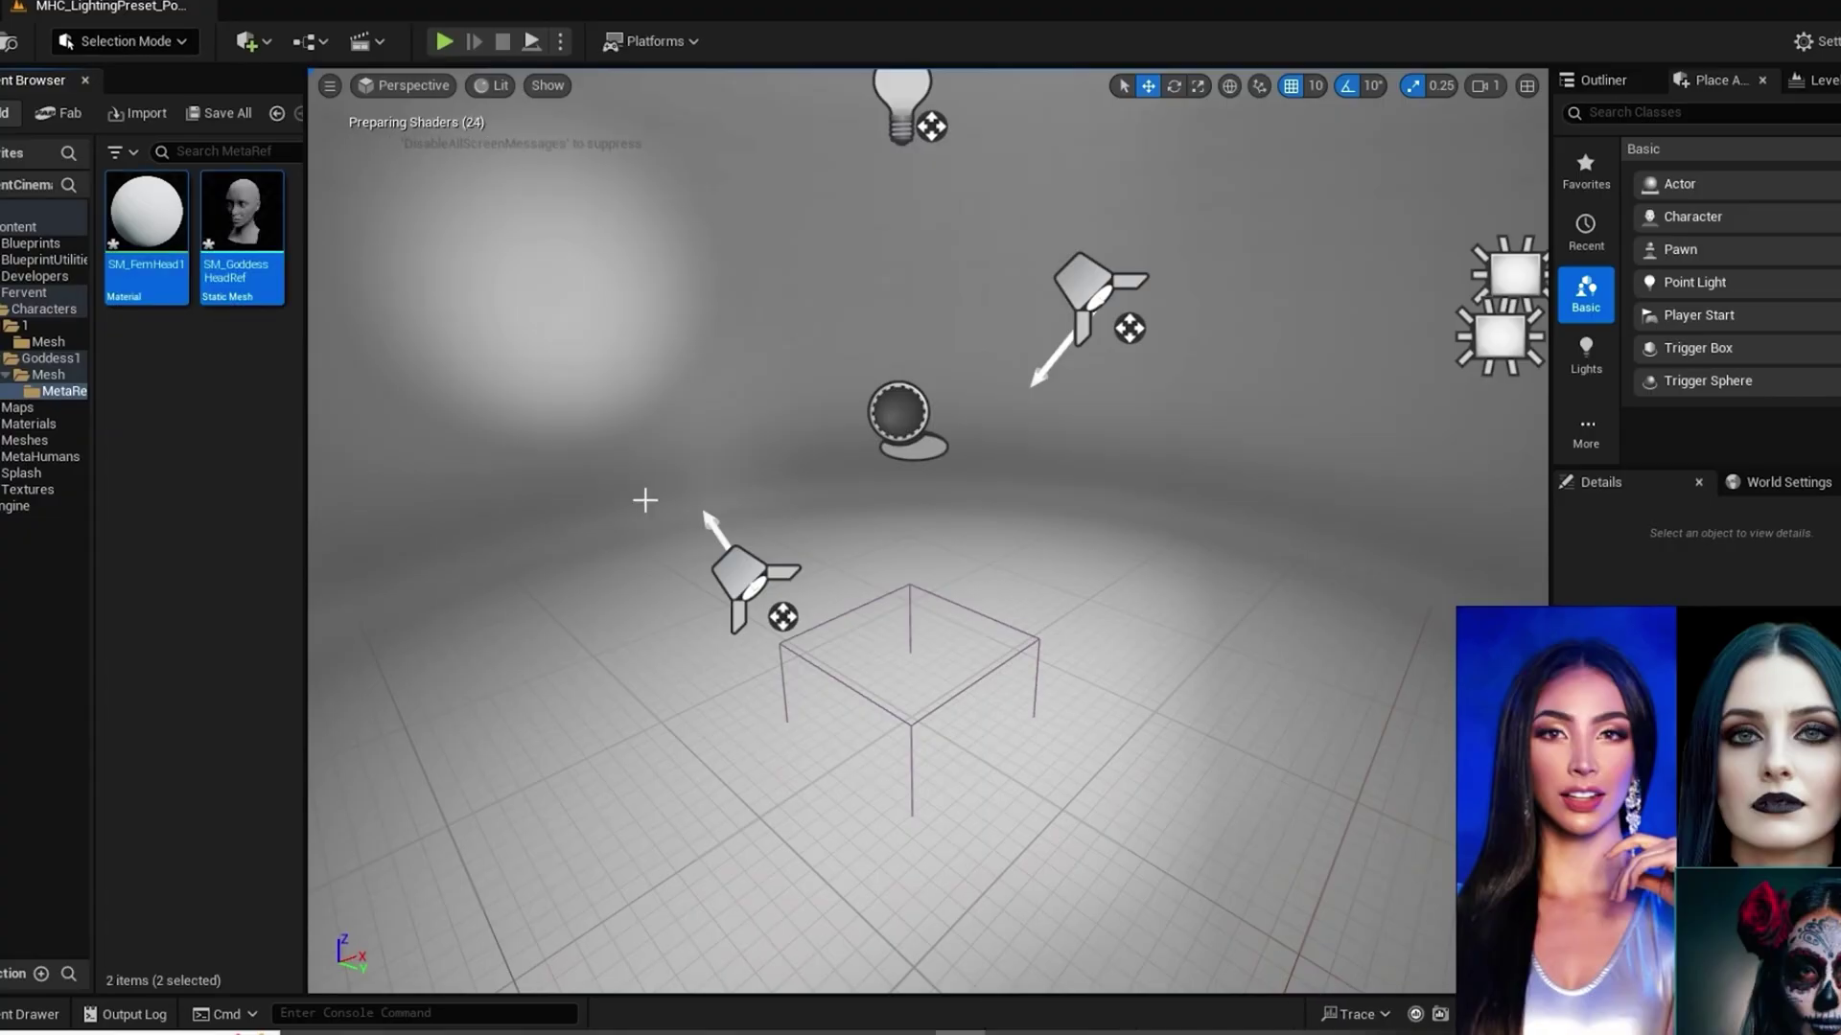
{"action": "left_click_drag", "start_coordinate": [306, 568], "coordinate": [484, 567]}
{"action": "right_click", "coordinate": [264, 393]}
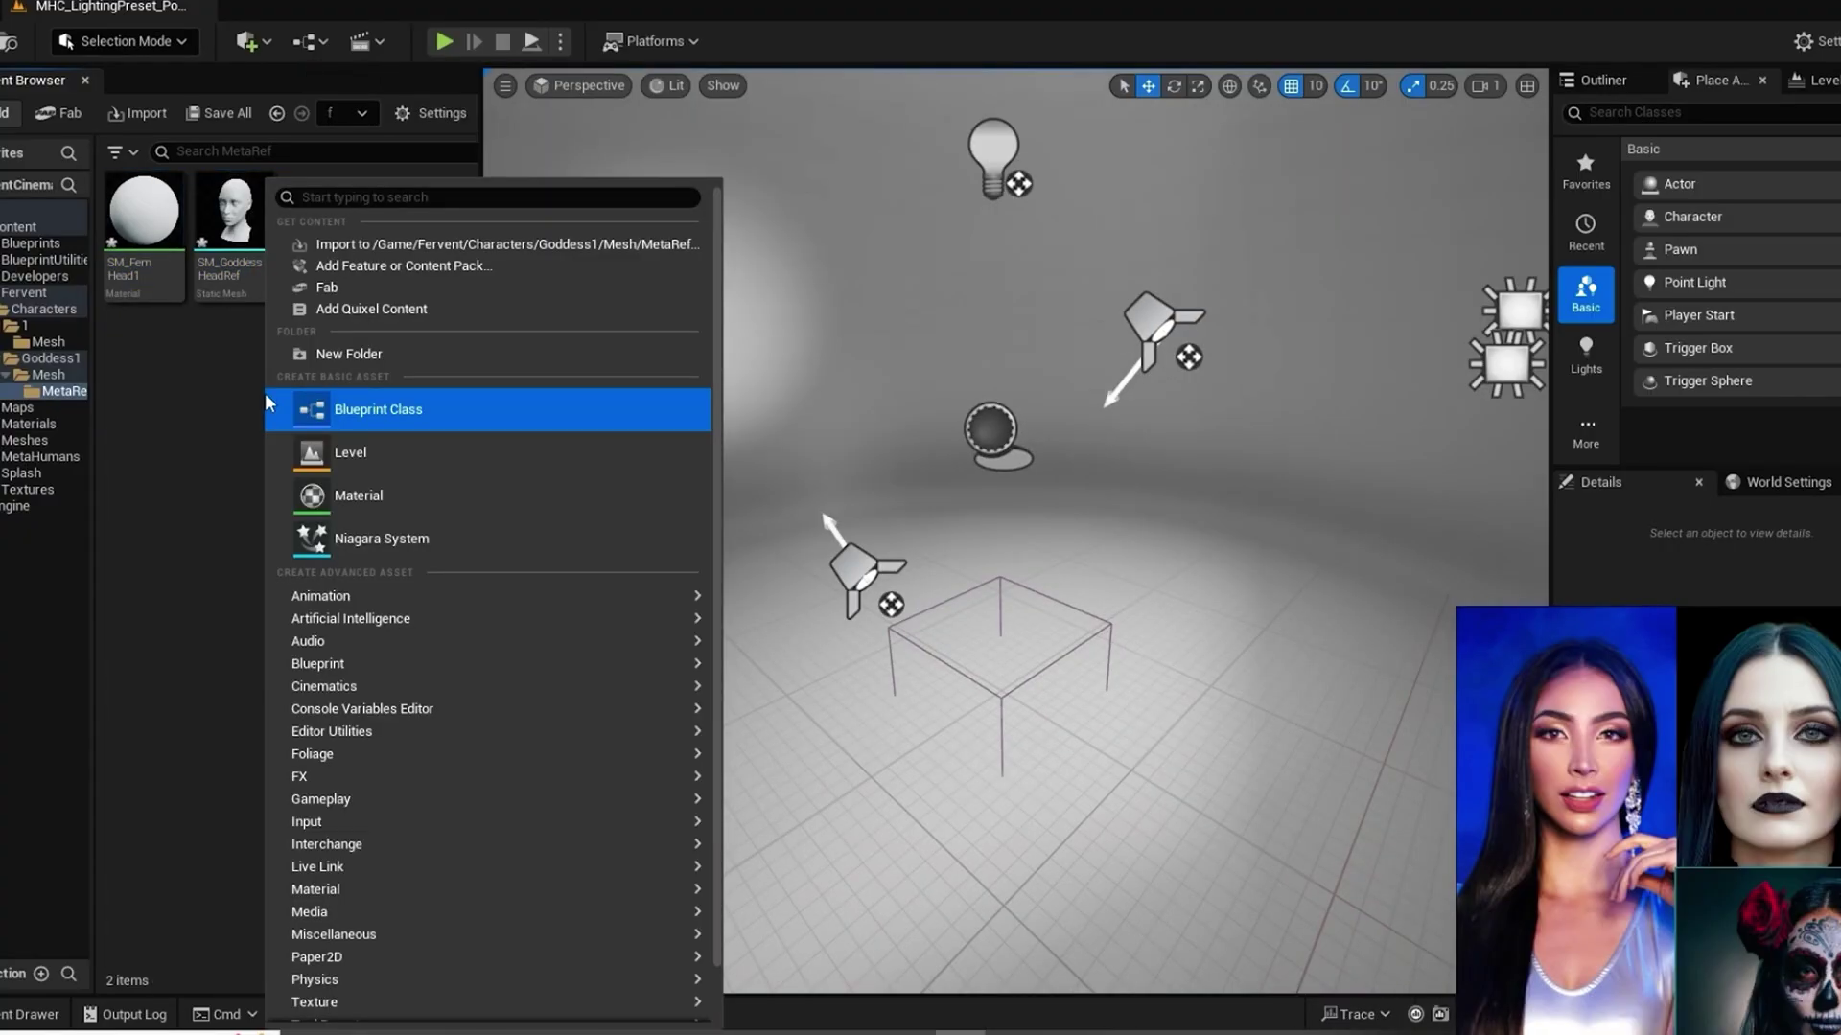
{"action": "mouse_move", "coordinate": [407, 619]}
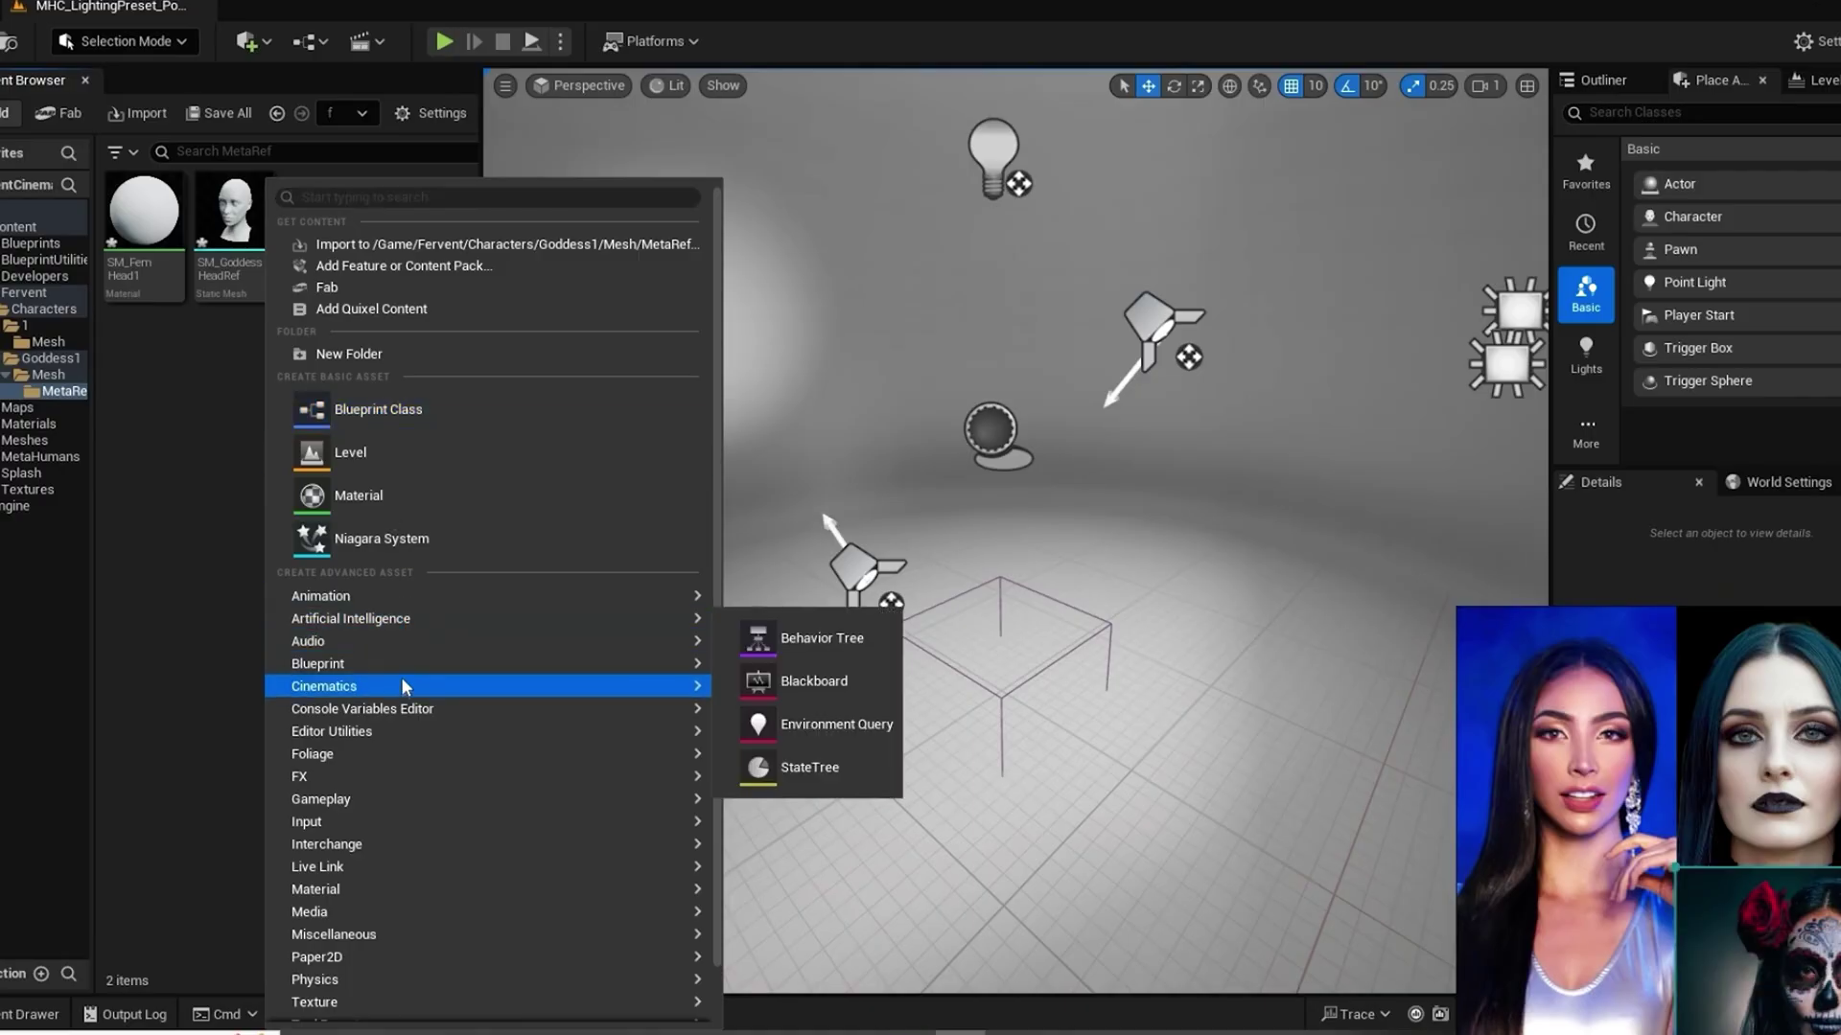
{"action": "scroll", "coordinate": [388, 906], "scroll_direction": "down", "scroll_amount": 1}
{"action": "mouse_move", "coordinate": [387, 910]}
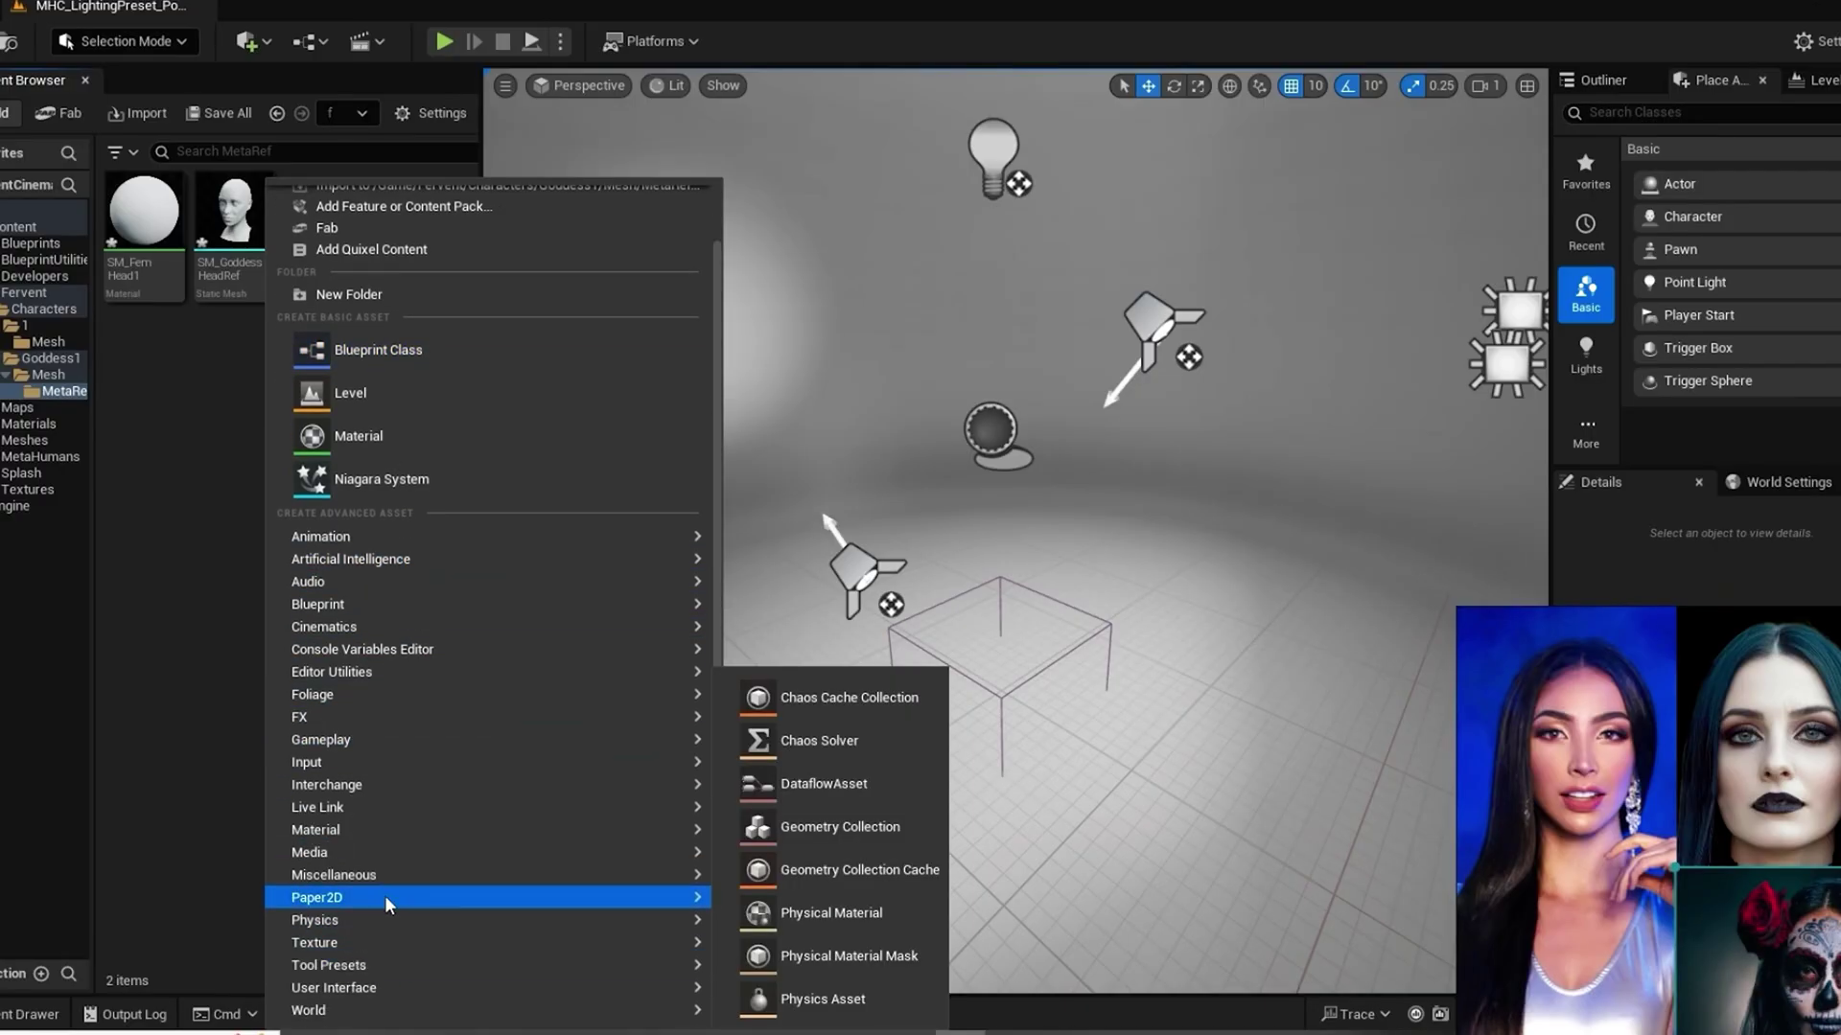
{"action": "left_click", "coordinate": [131, 561]}
{"action": "right_click", "coordinate": [240, 203]}
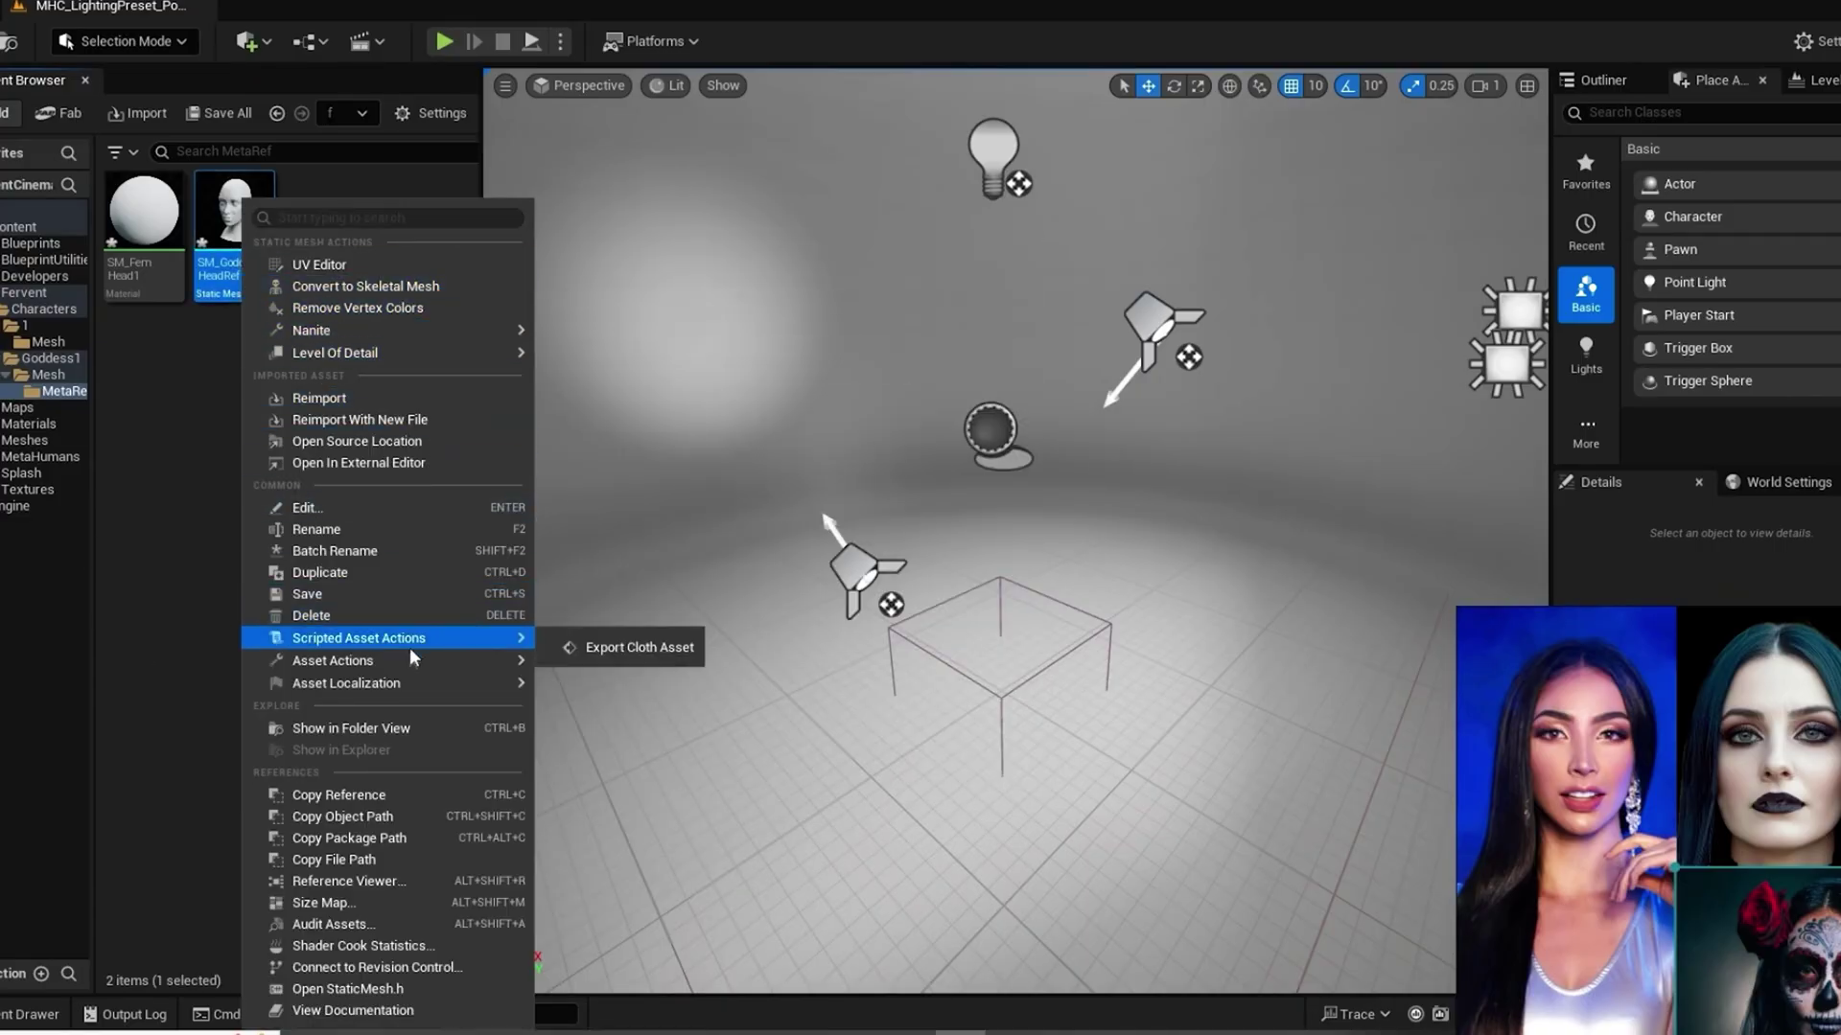
{"action": "left_click", "coordinate": [171, 606]}
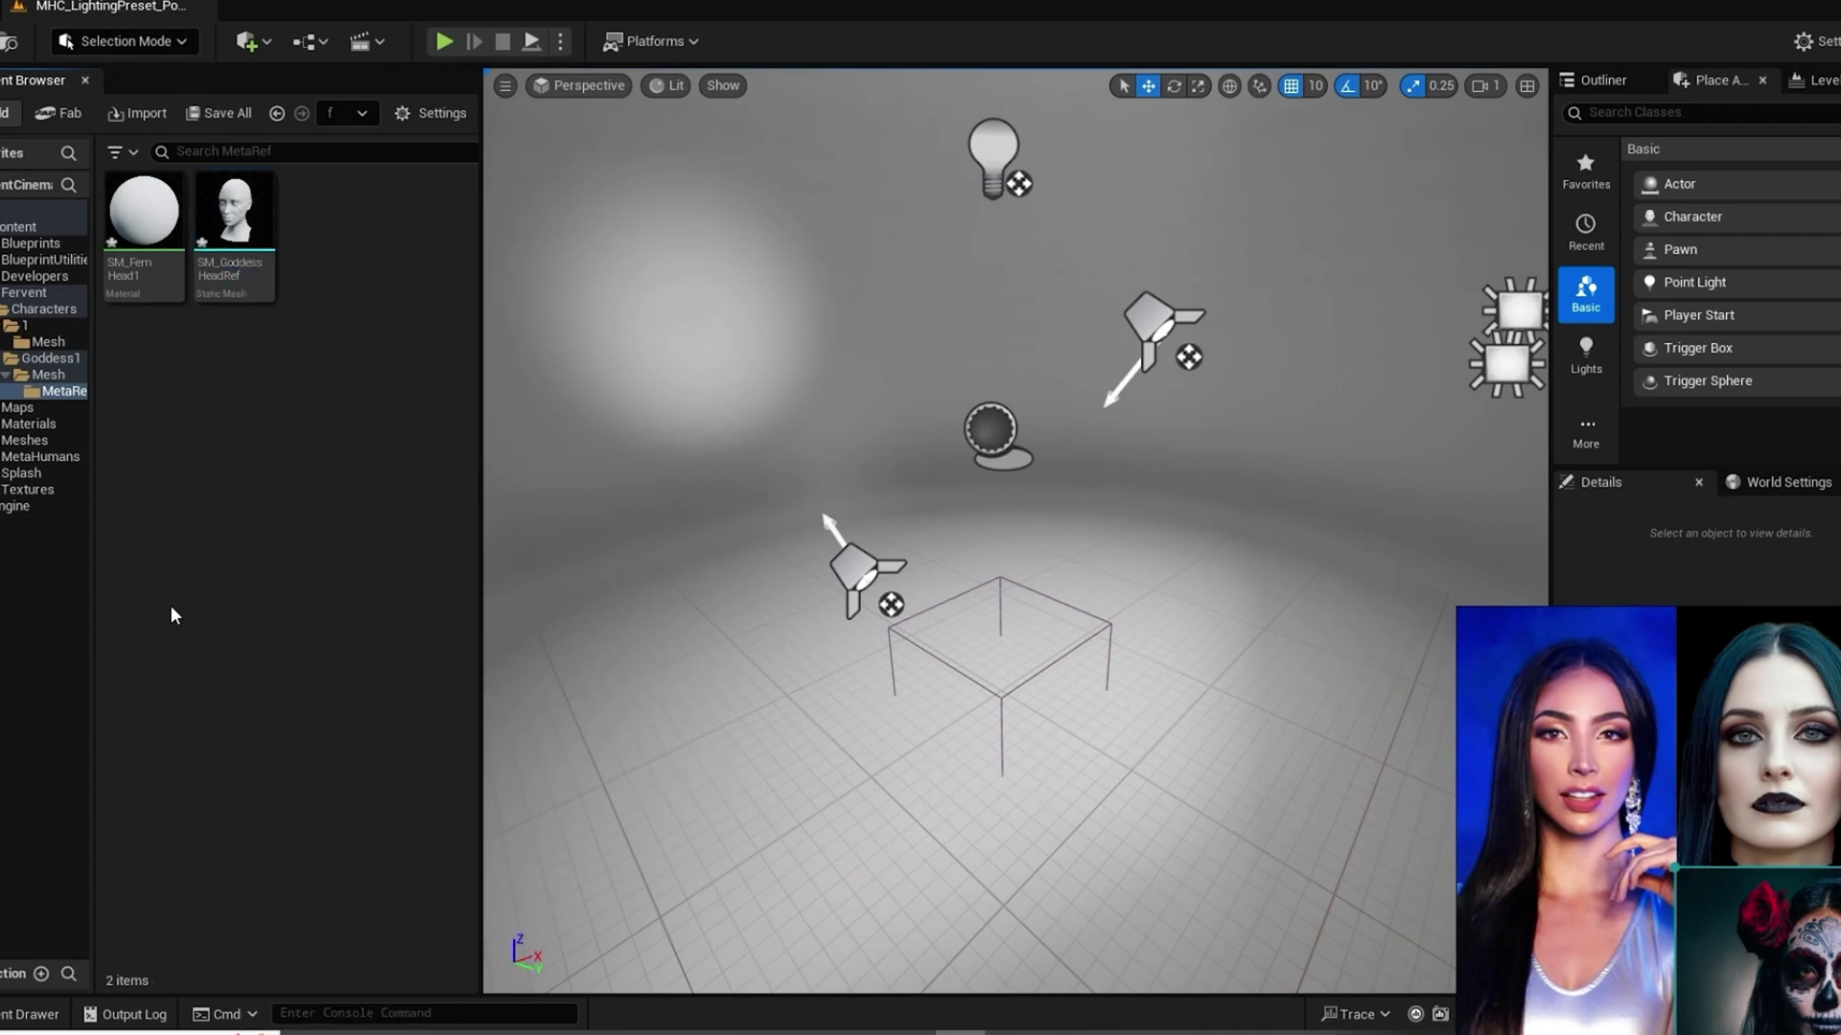
Step: Search the Plugins browser for 'metah', then open the MetaHuman Plugin in the Fab library
{"action": "left_click", "coordinate": [57, 2]}
{"action": "left_click", "coordinate": [201, 317]}
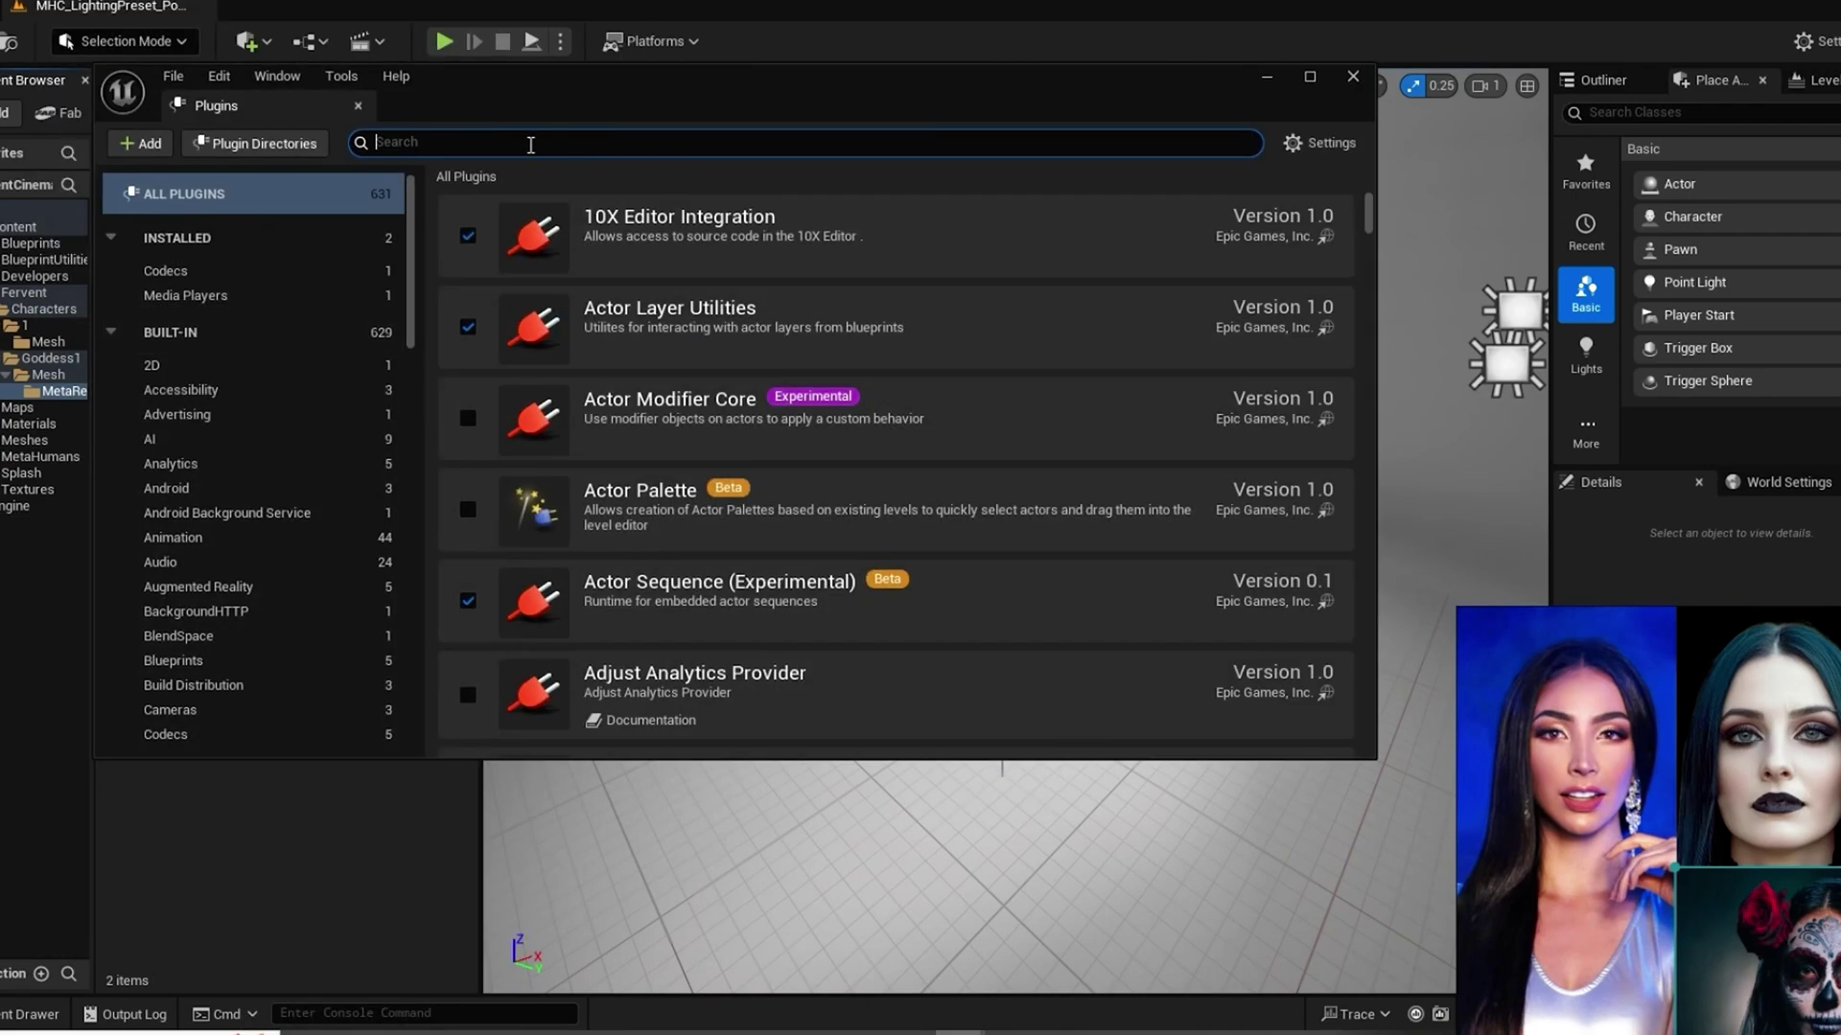
{"action": "type", "text": "metah"}
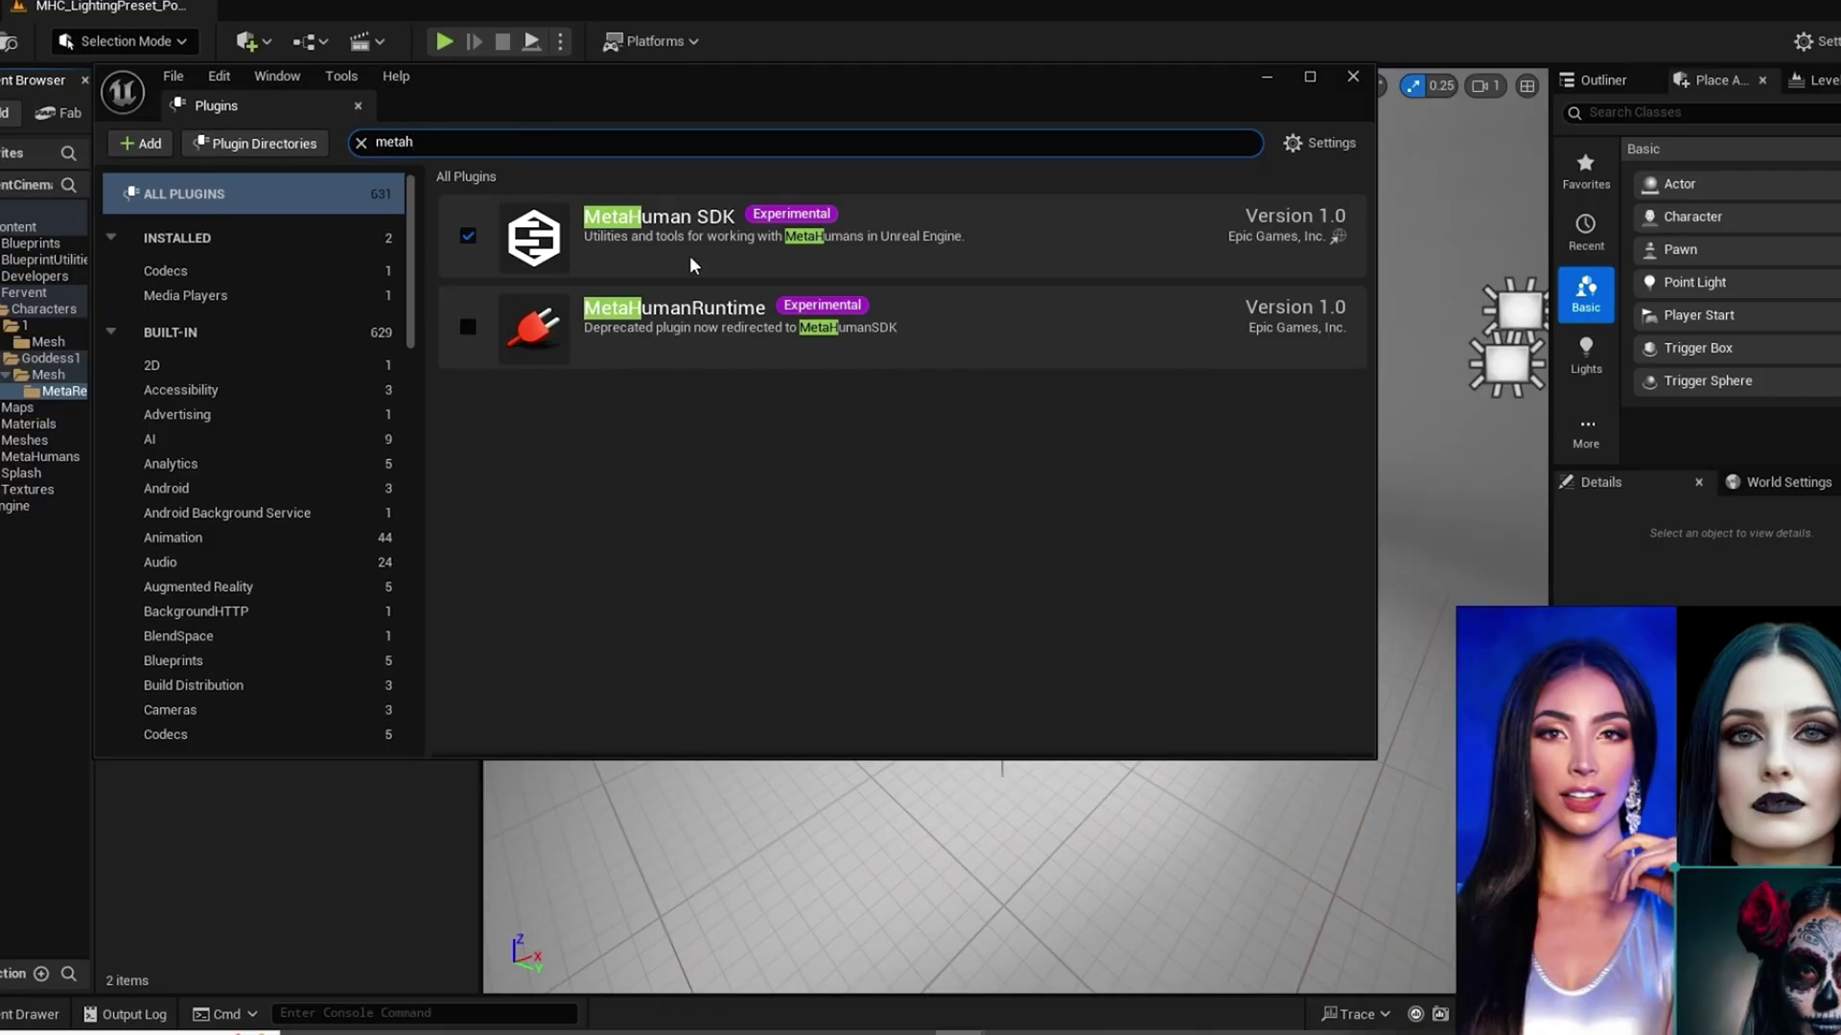
{"action": "left_click", "coordinate": [1352, 77]}
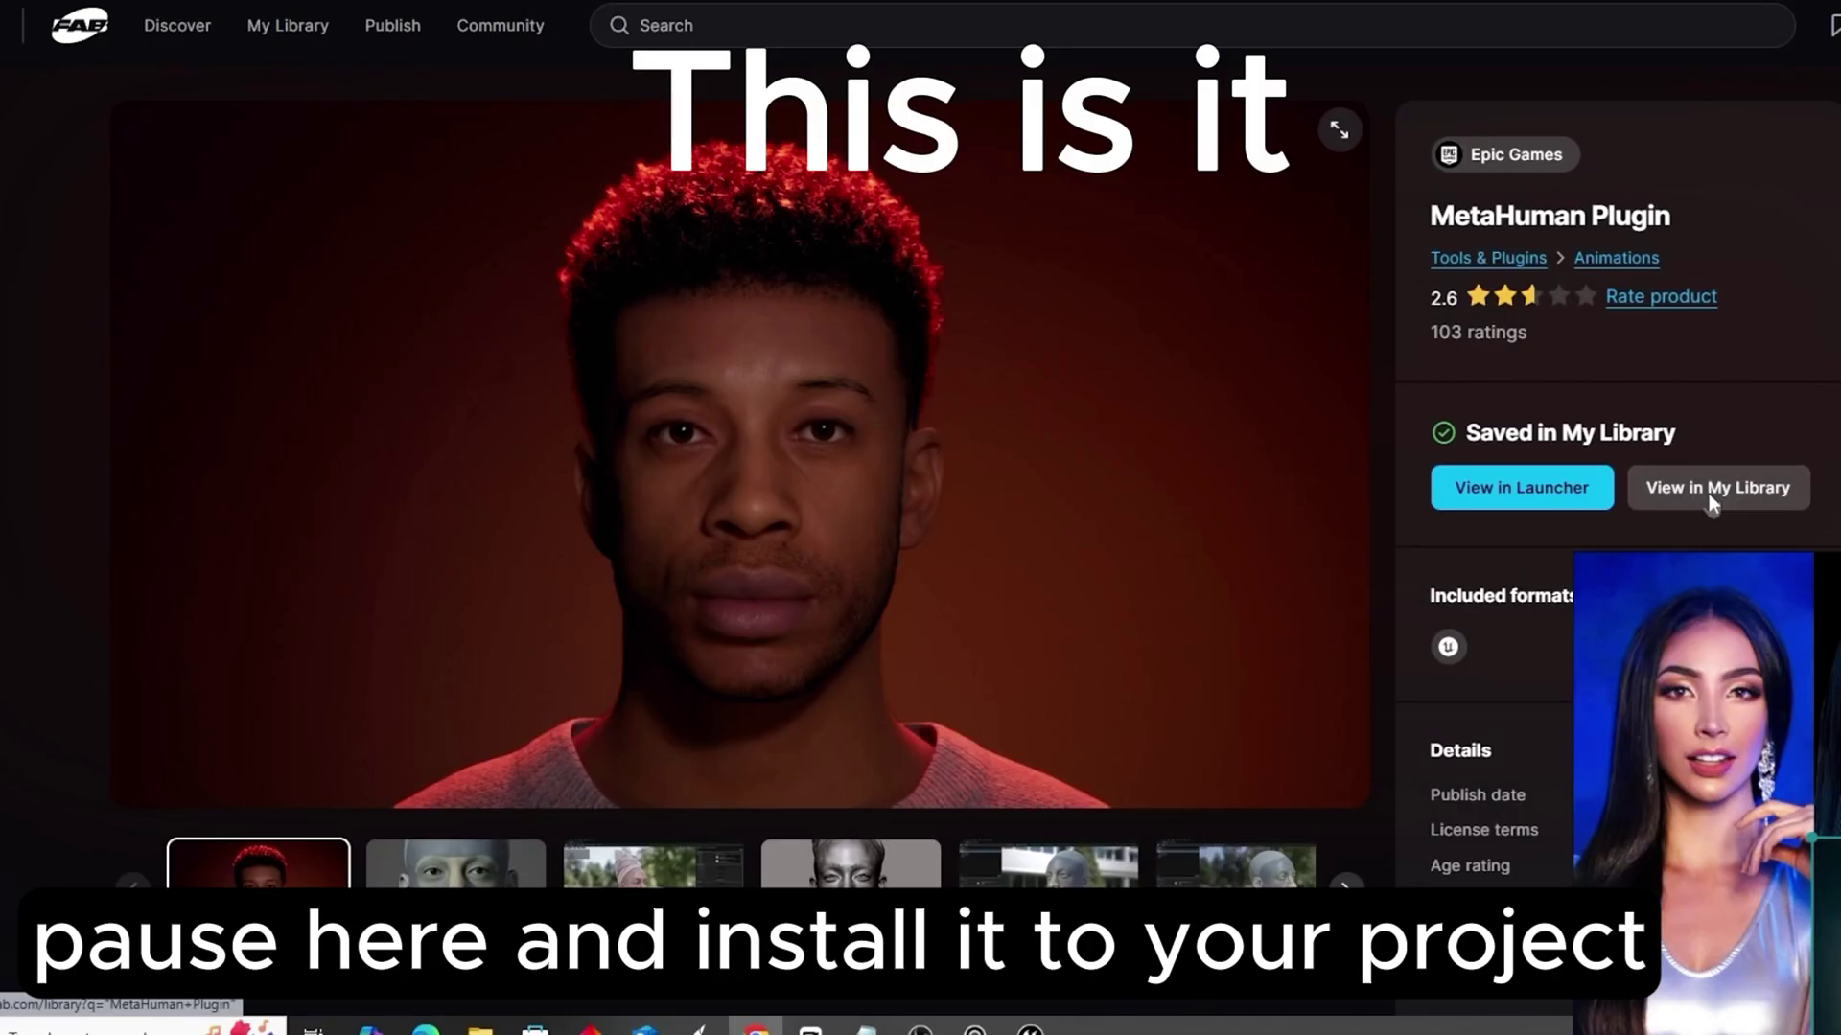
{"action": "left_click", "coordinate": [1711, 491]}
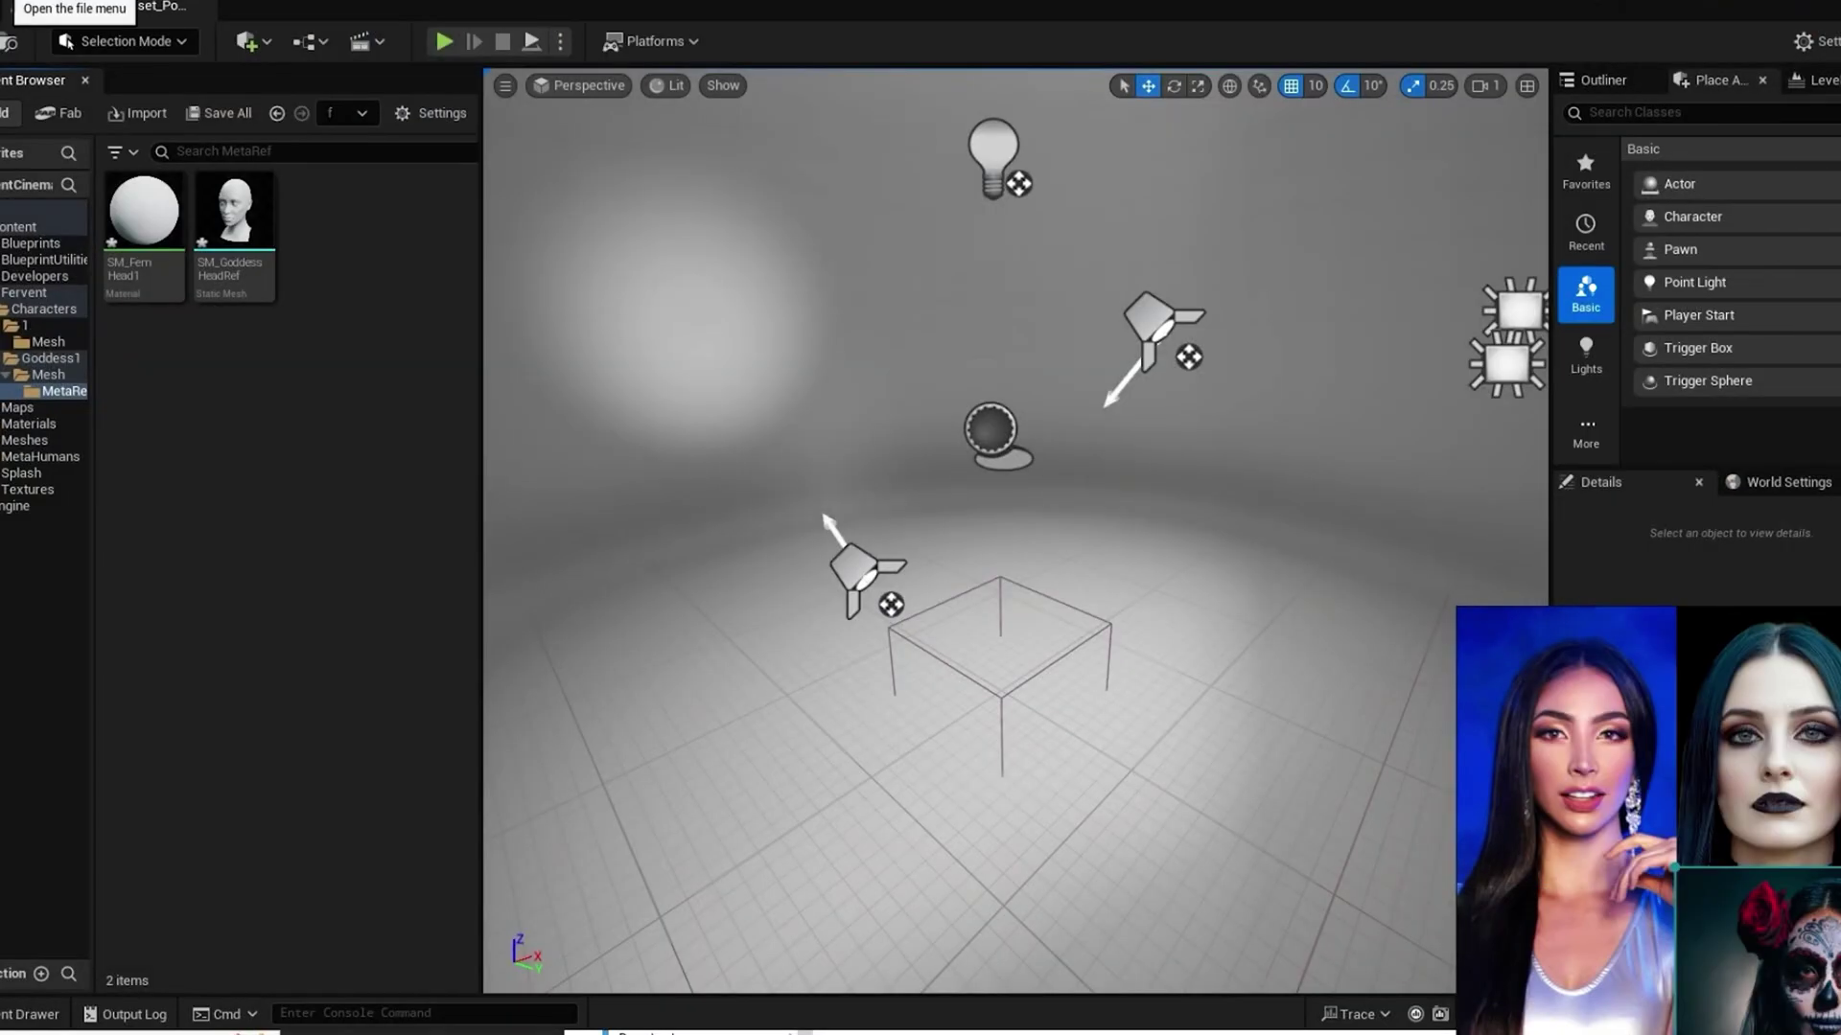
Step: Save all unsaved work, then enable the experimental MetaHuman plugin from the Plugins browser
{"action": "left_click", "coordinate": [11, 7]}
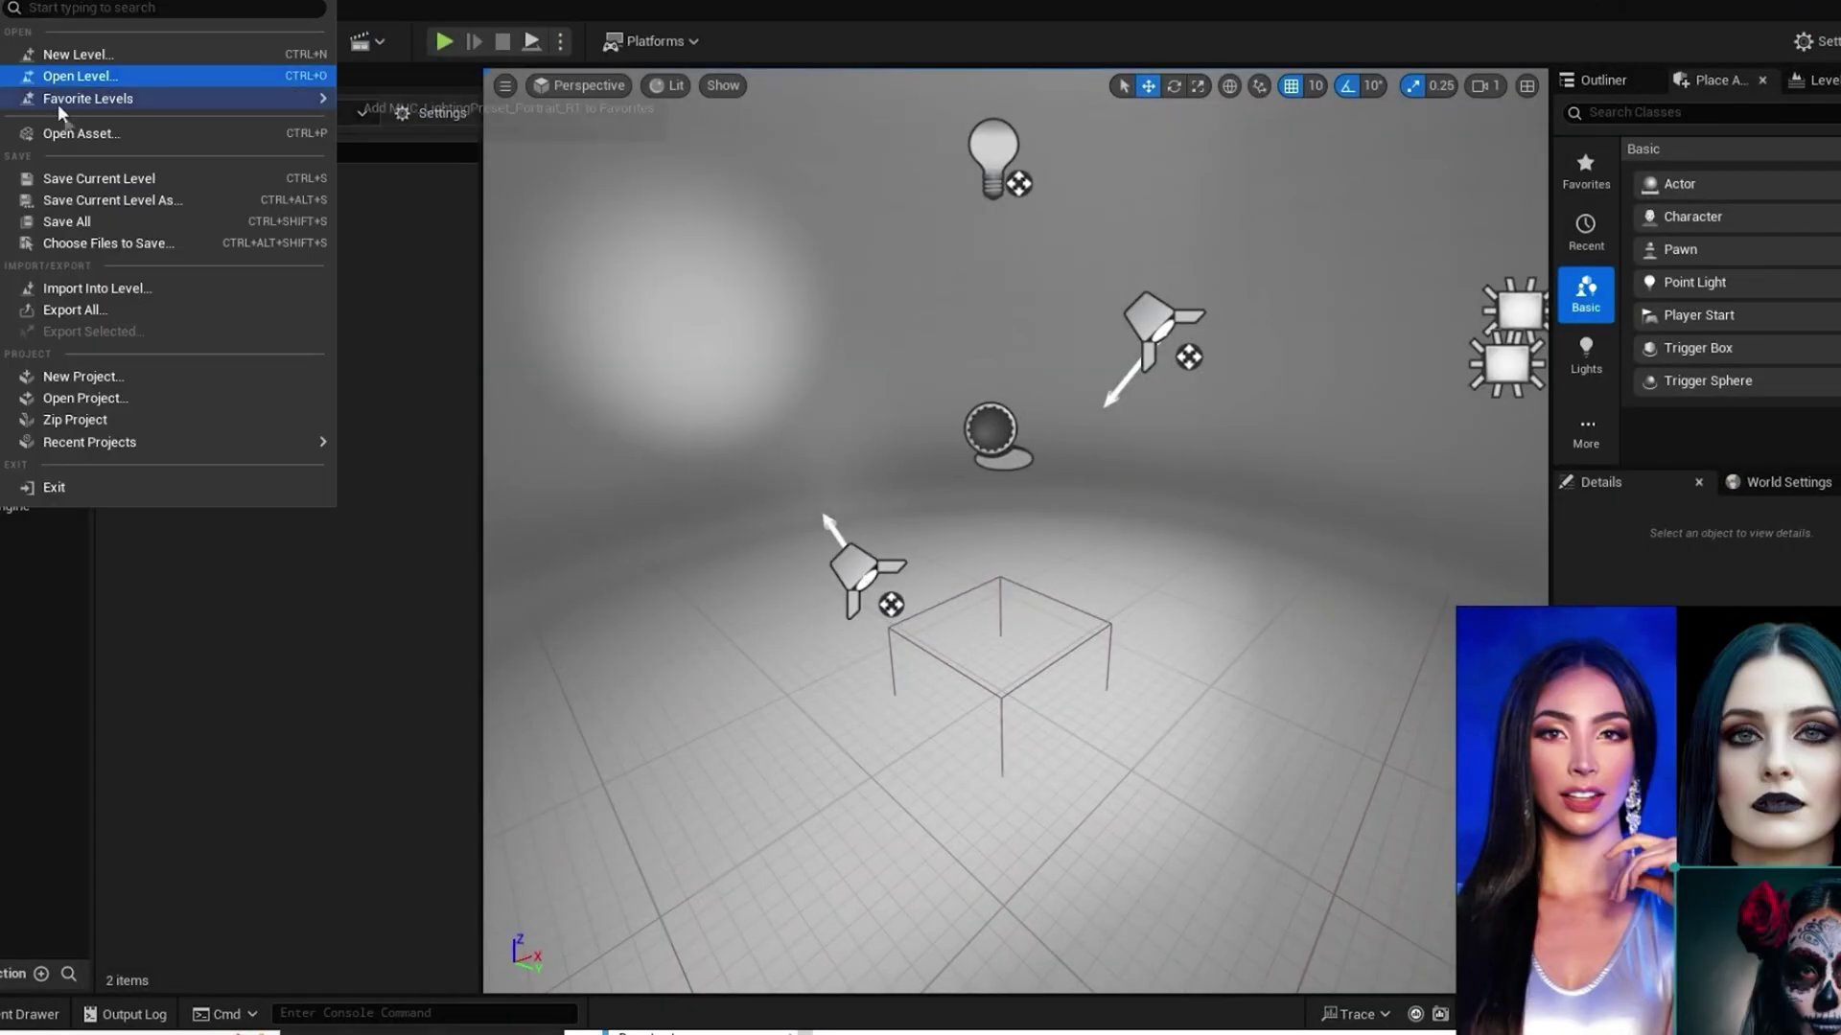
{"action": "left_click", "coordinate": [100, 220]}
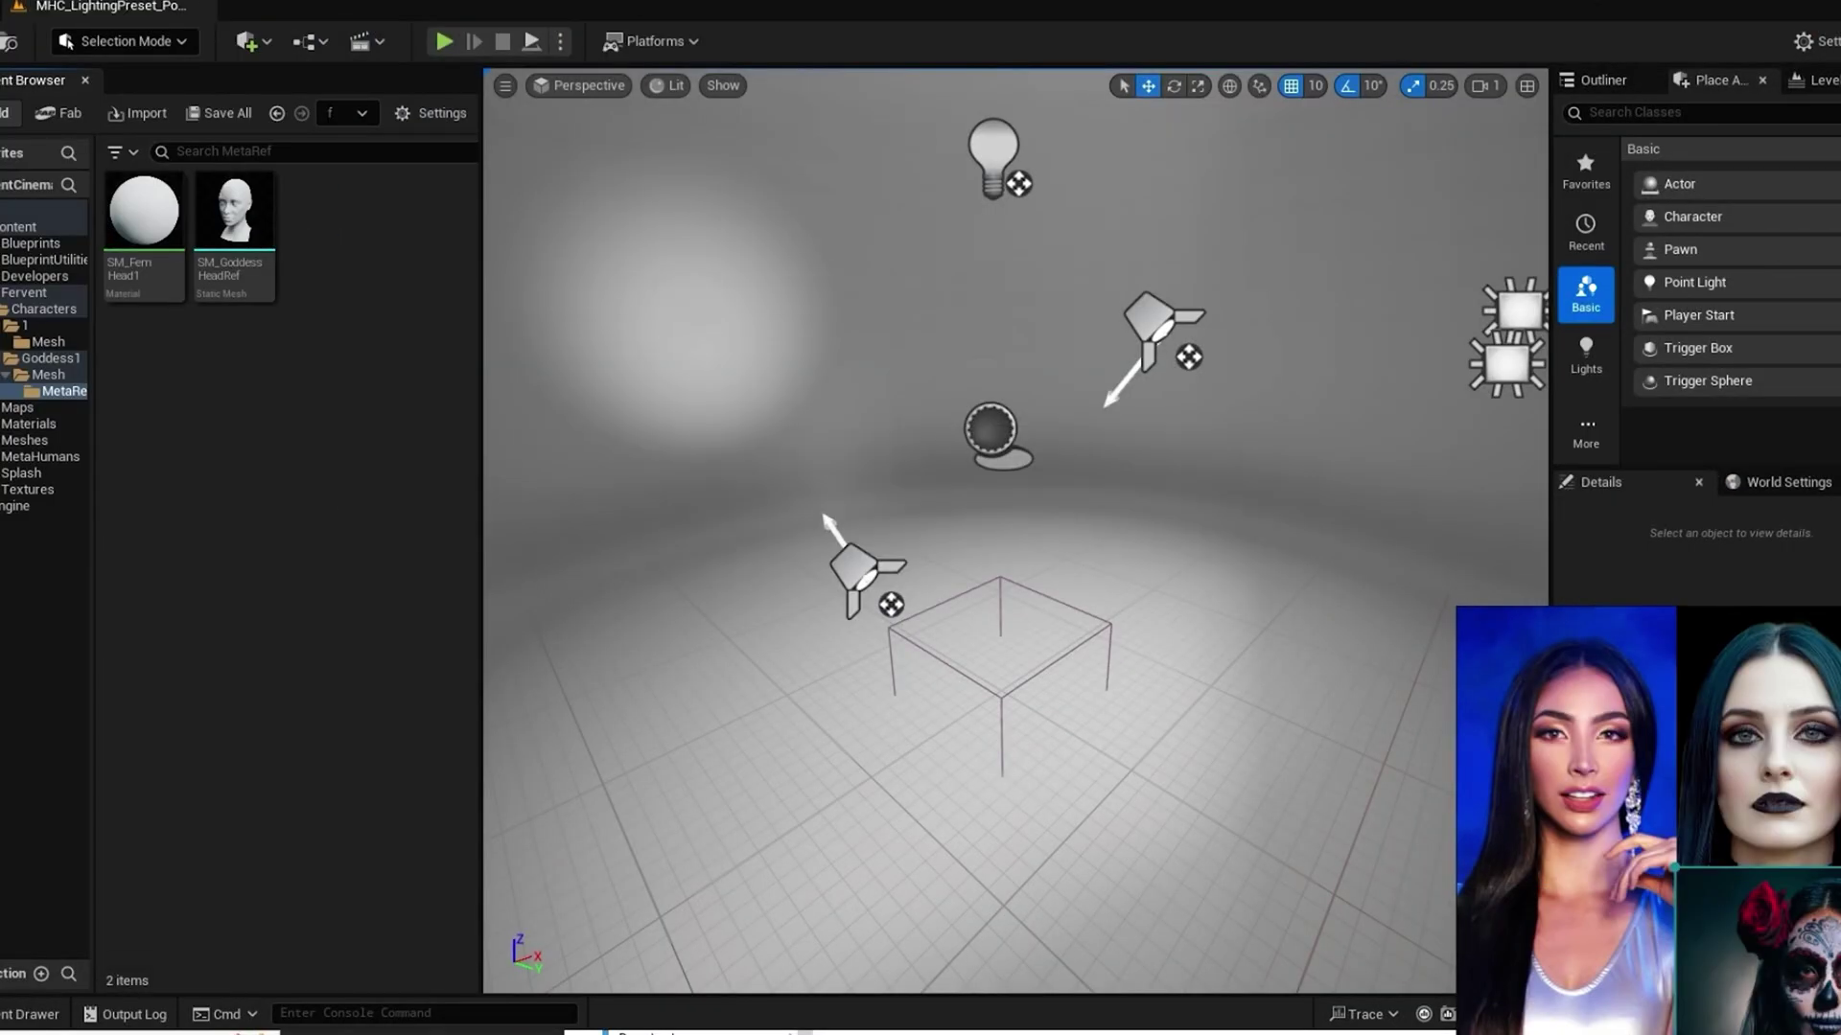
{"action": "left_click", "coordinate": [48, 8]}
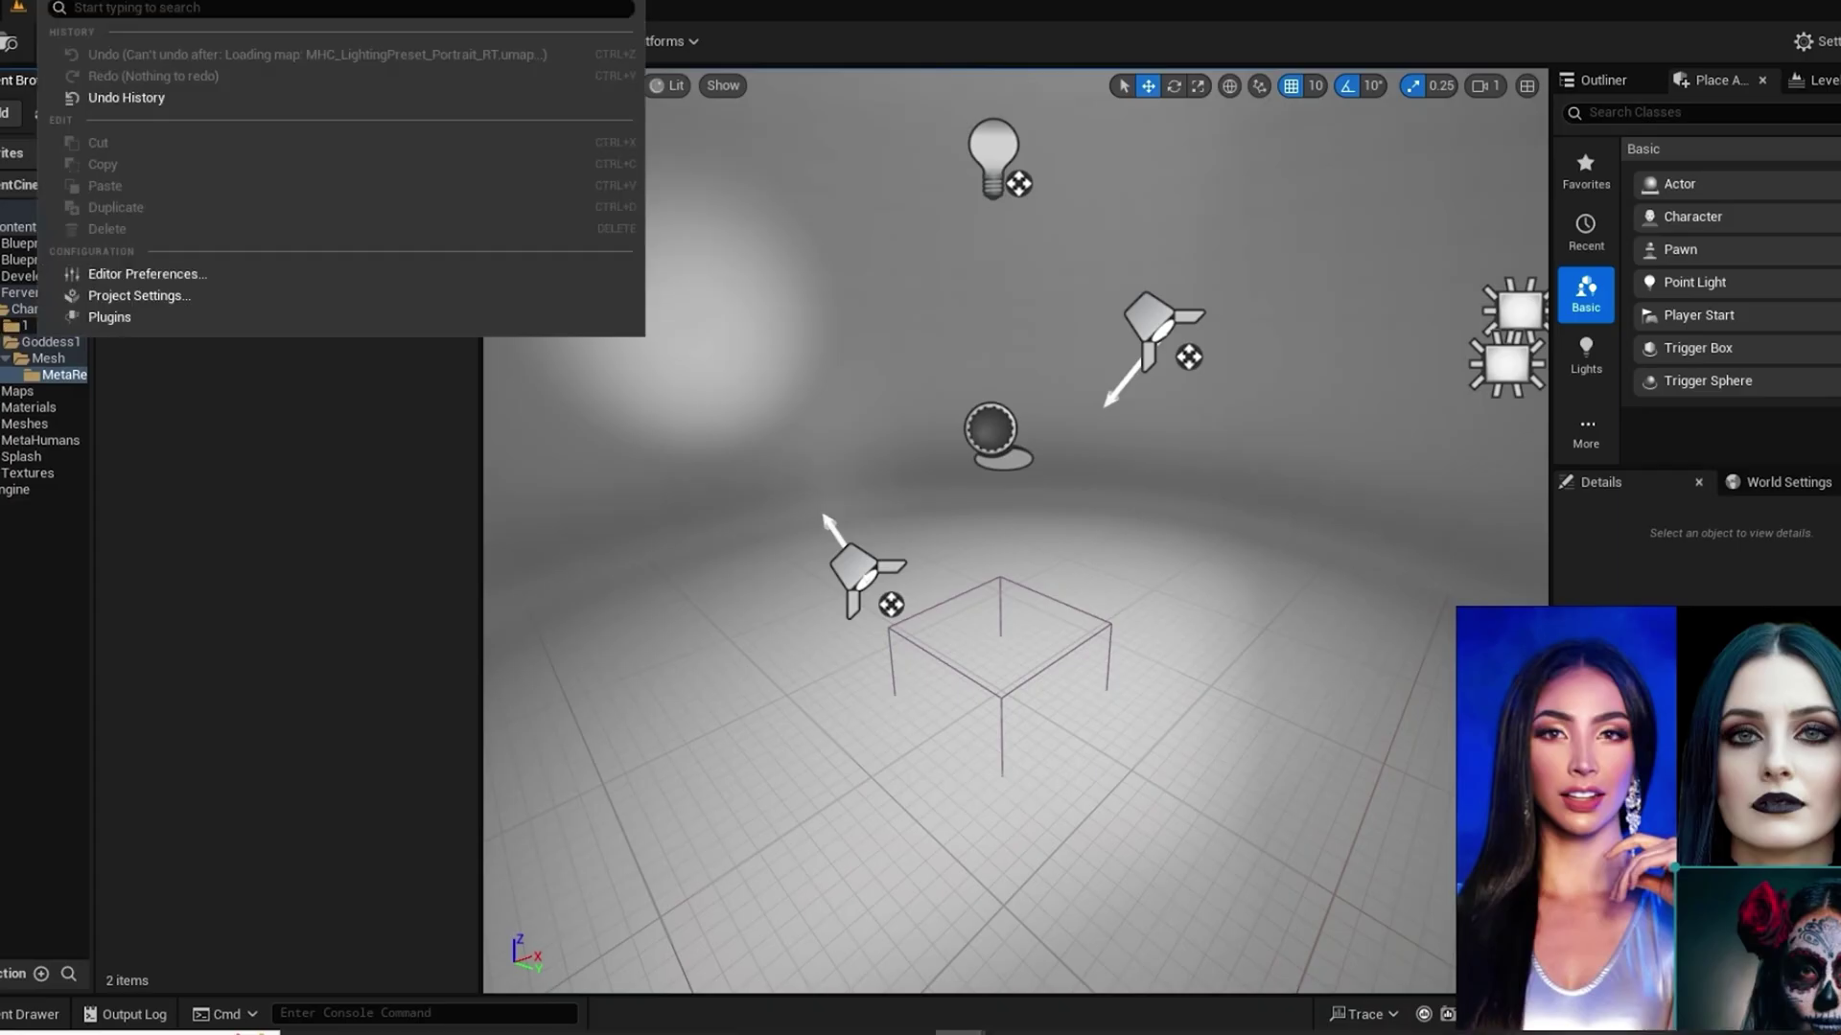
{"action": "left_click", "coordinate": [148, 316]}
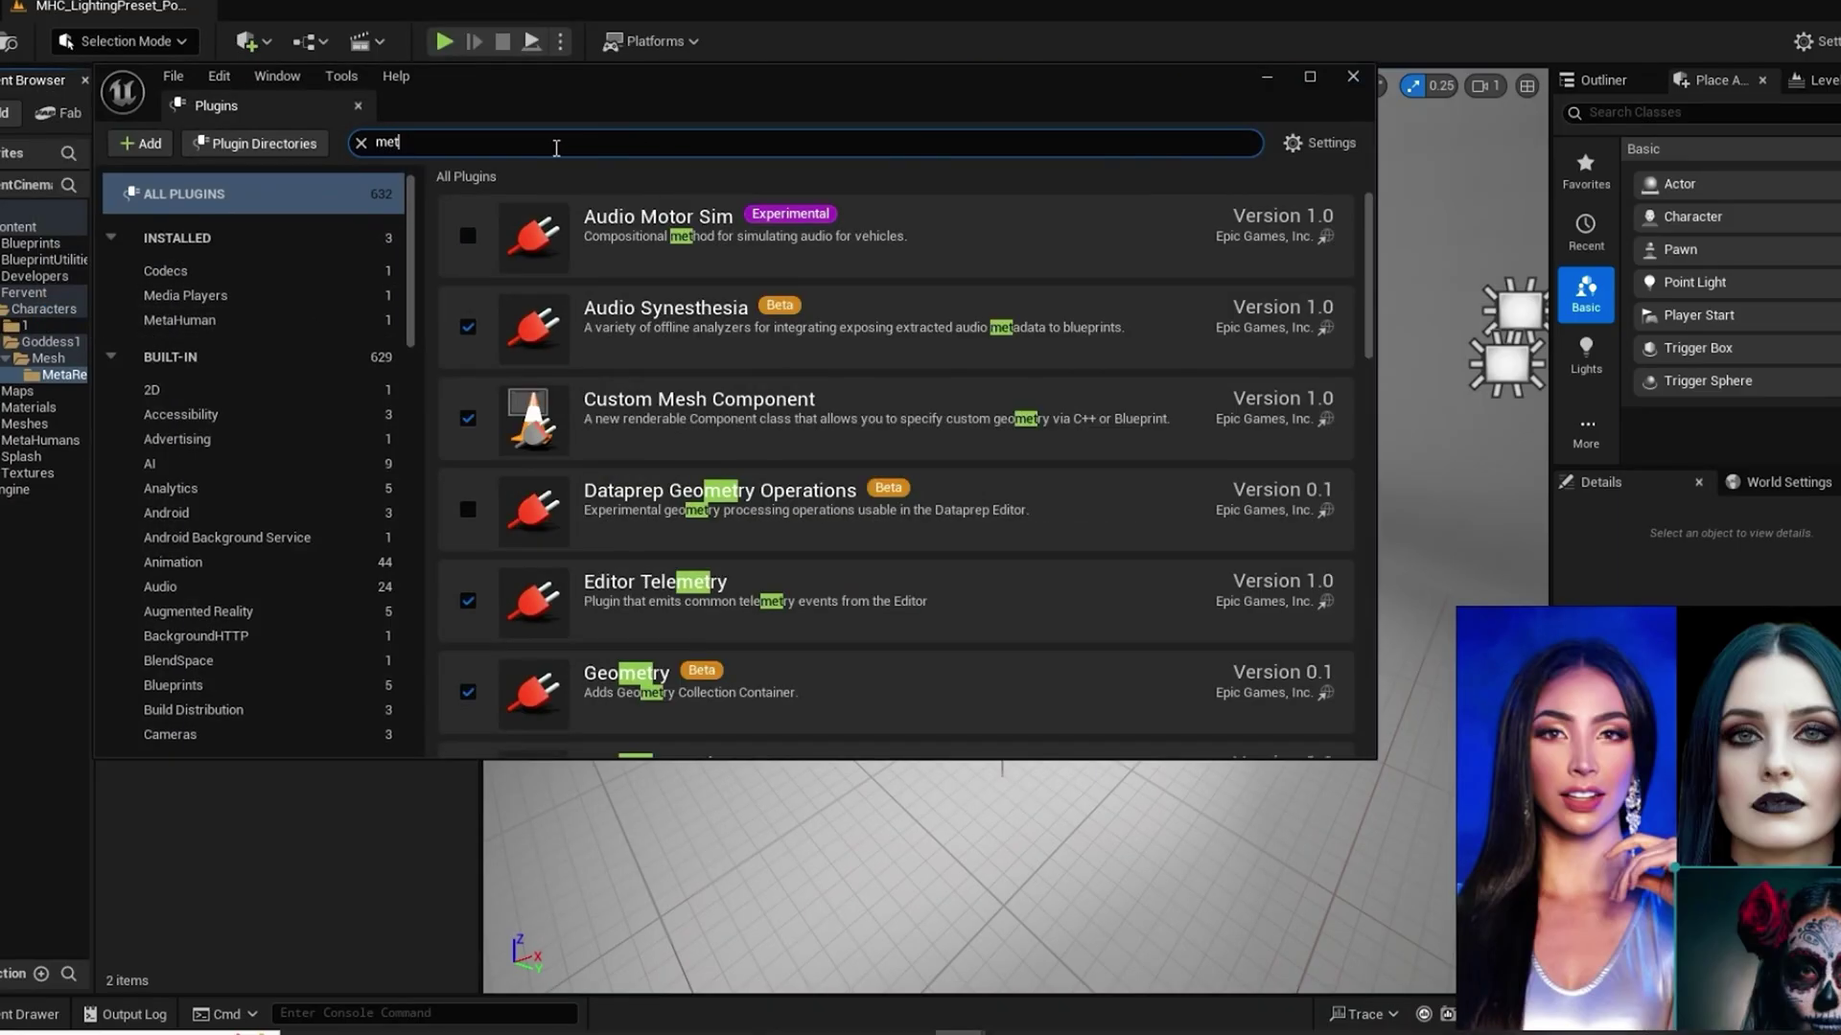
{"action": "type", "text": "a"}
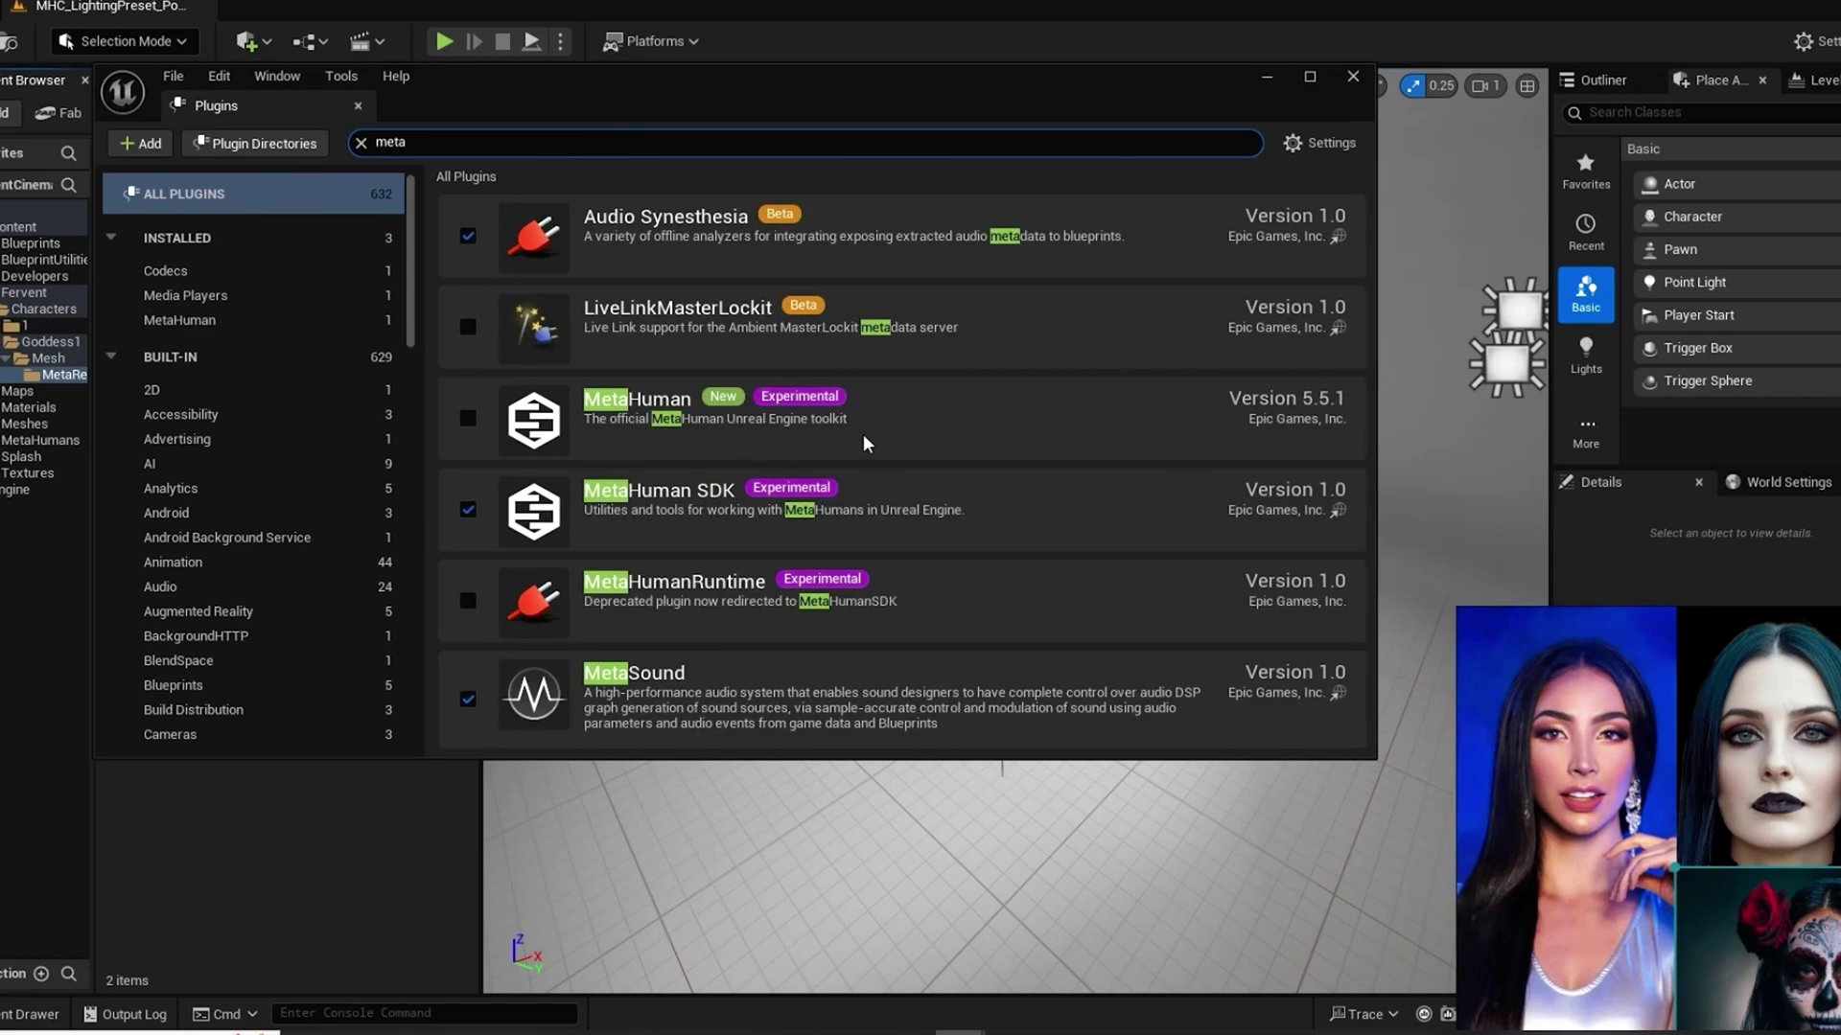
{"action": "left_click", "coordinate": [470, 421]}
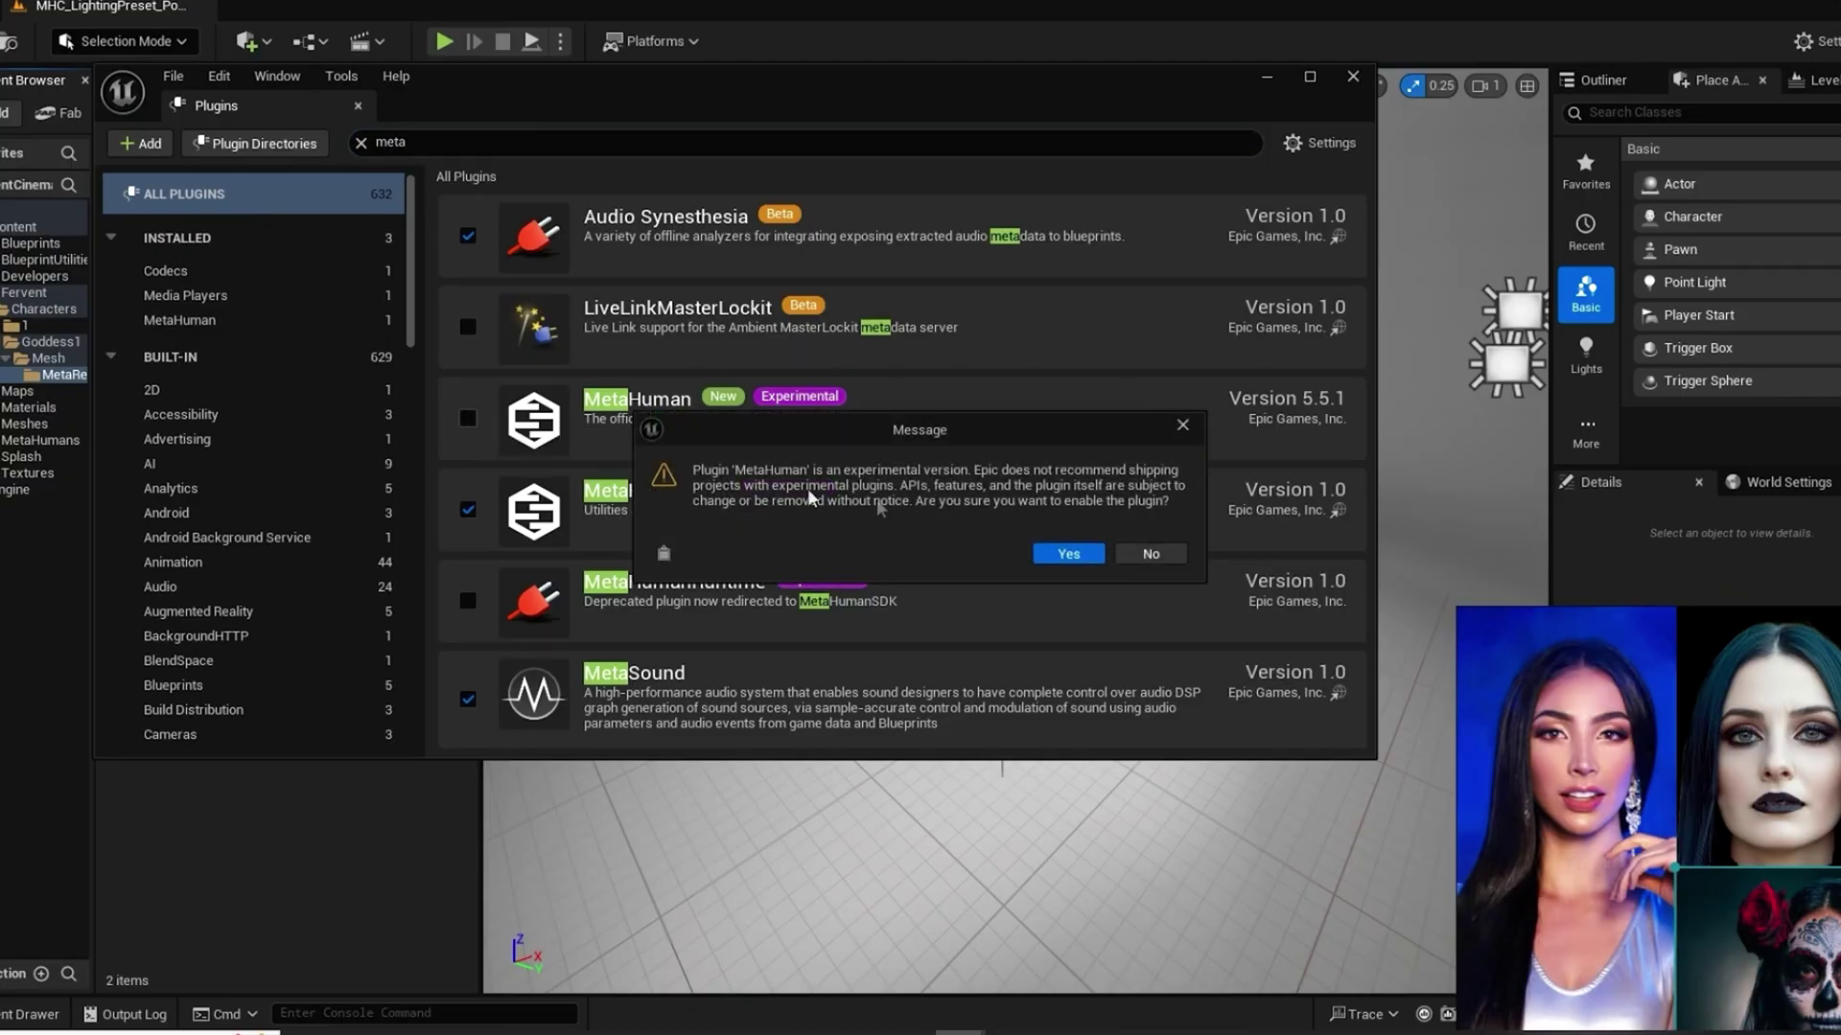
{"action": "left_click", "coordinate": [1068, 555]}
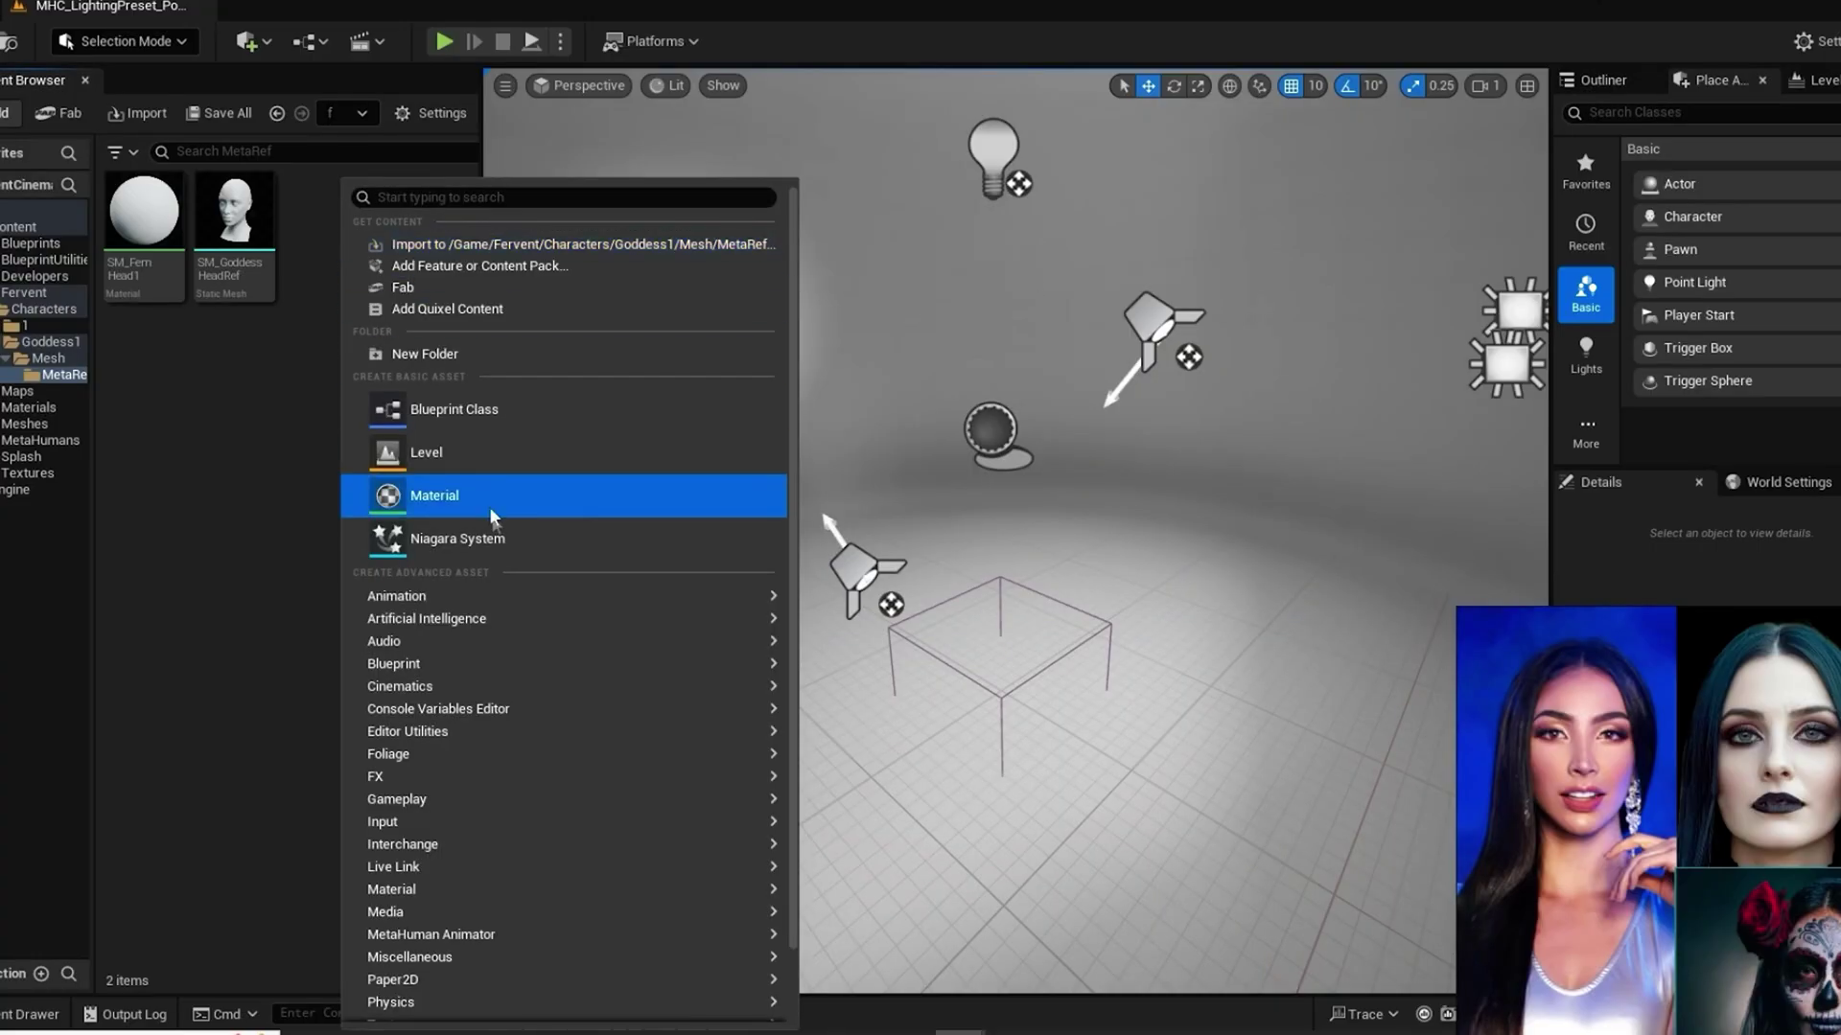
Step: Create a MetaHuman Identity asset named Goddes1Identity in the MetaRef folder and open it
{"action": "mouse_move", "coordinate": [439, 940]}
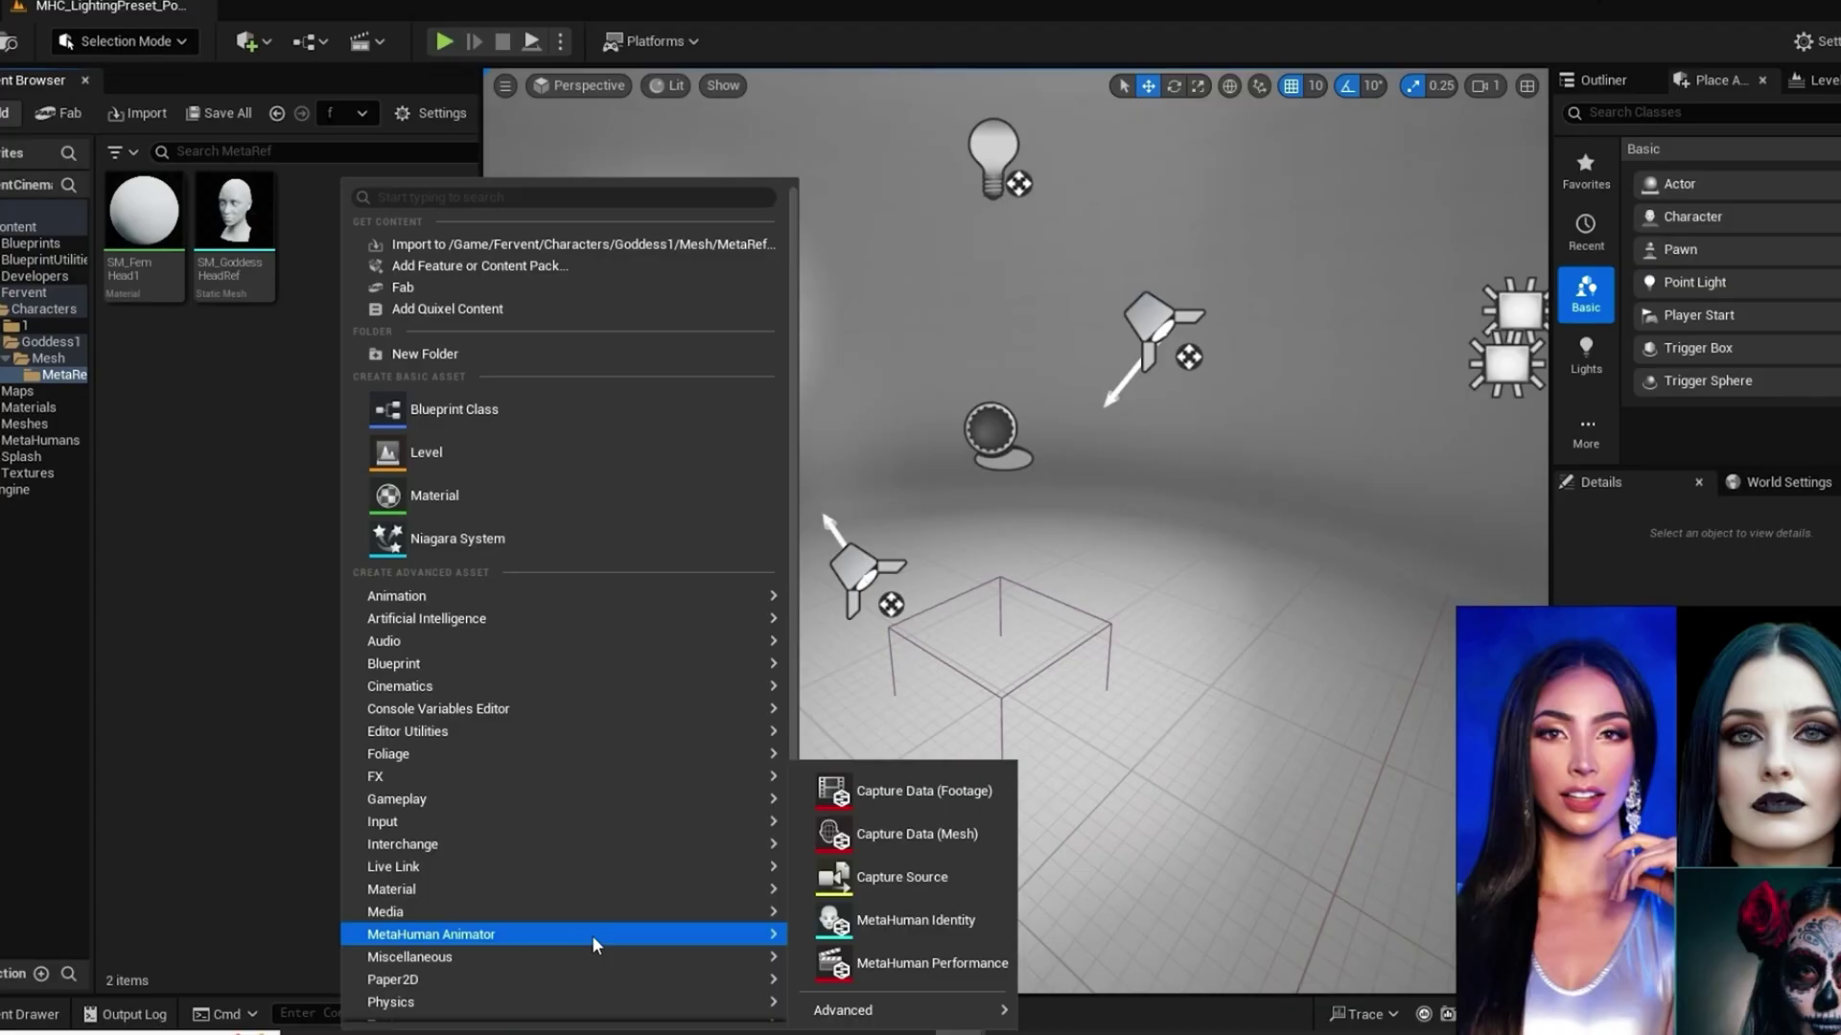
{"action": "left_click", "coordinate": [866, 922]}
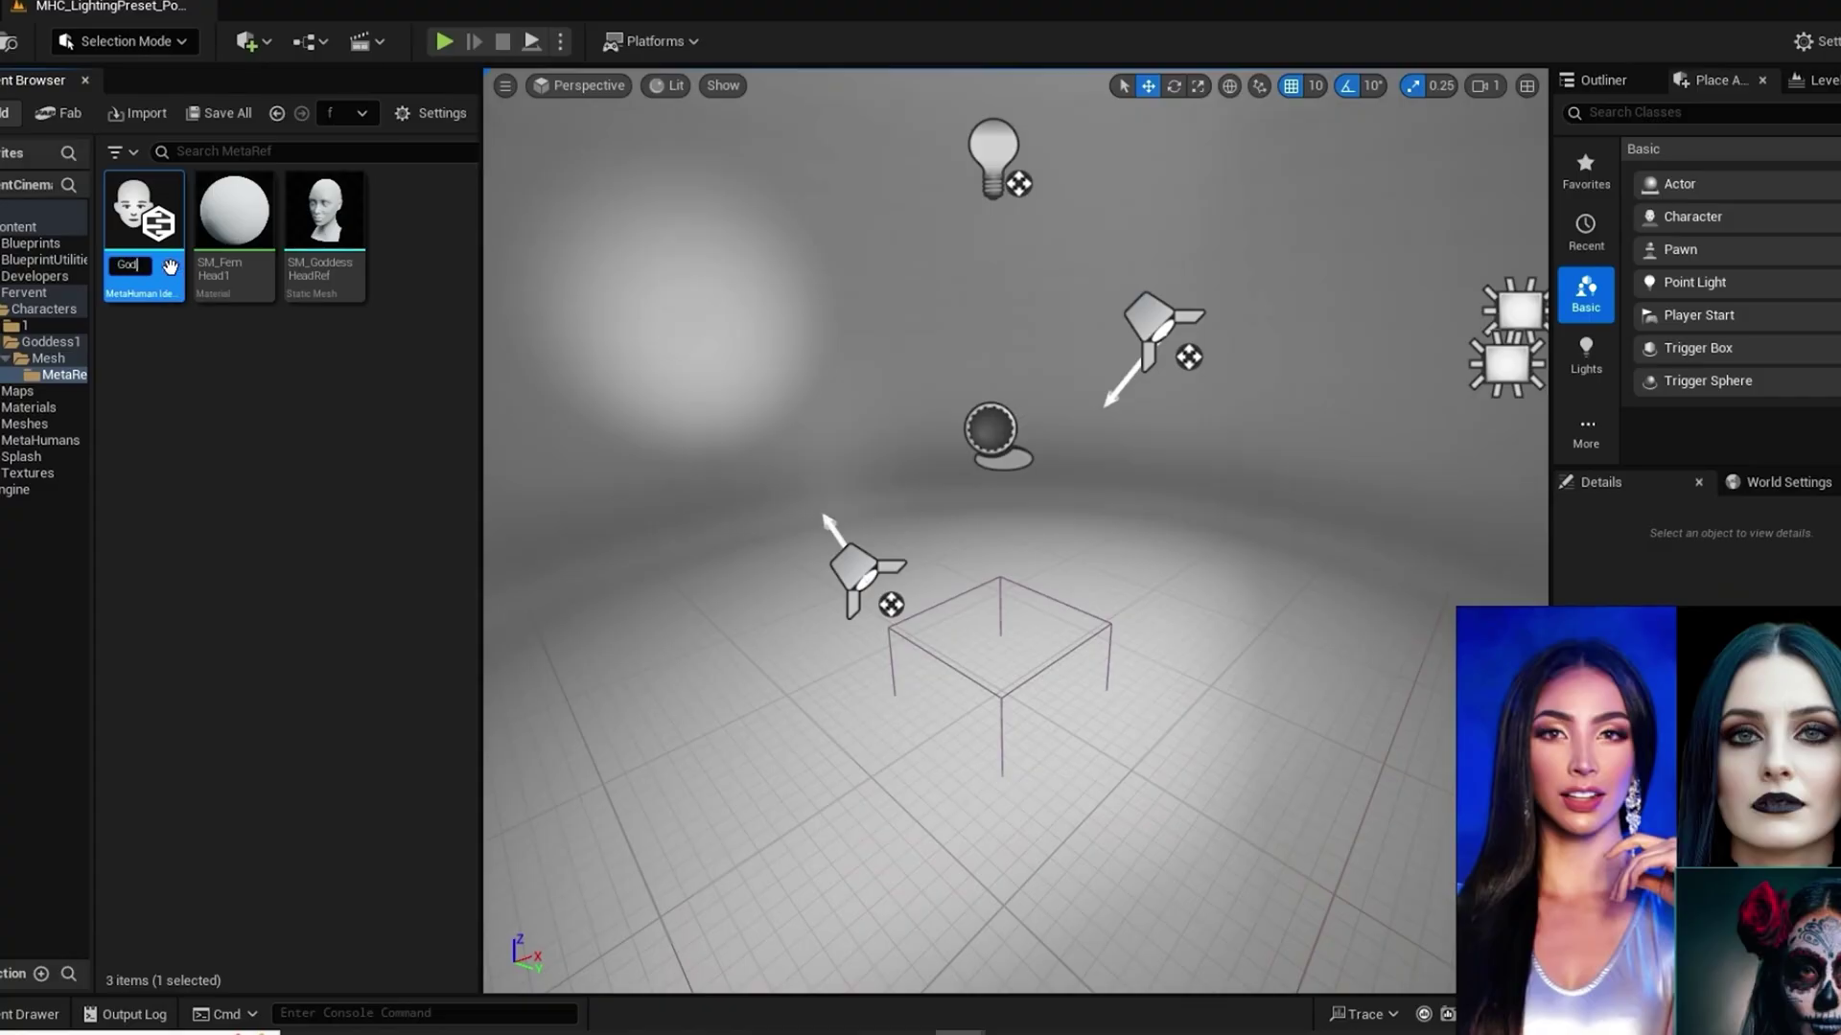
{"action": "type", "text": "des 1Identity"}
{"action": "key", "text": "Return"}
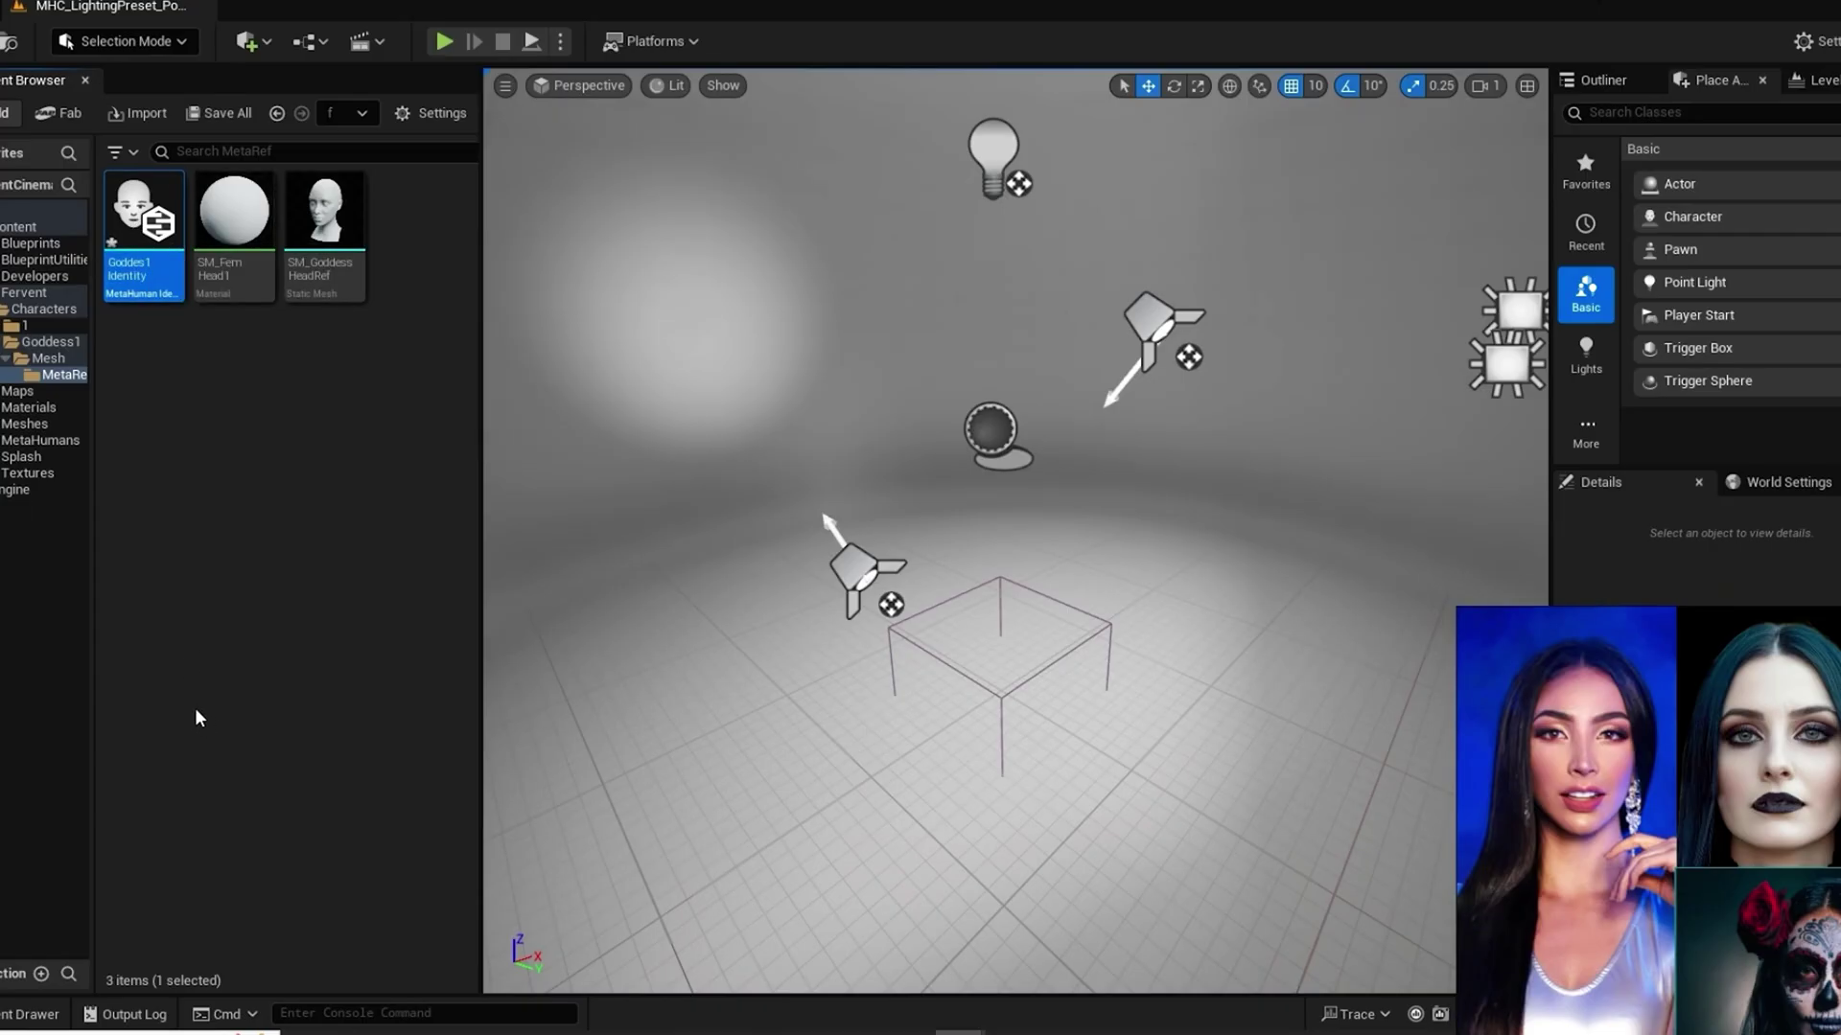
{"action": "double_click", "coordinate": [142, 222]}
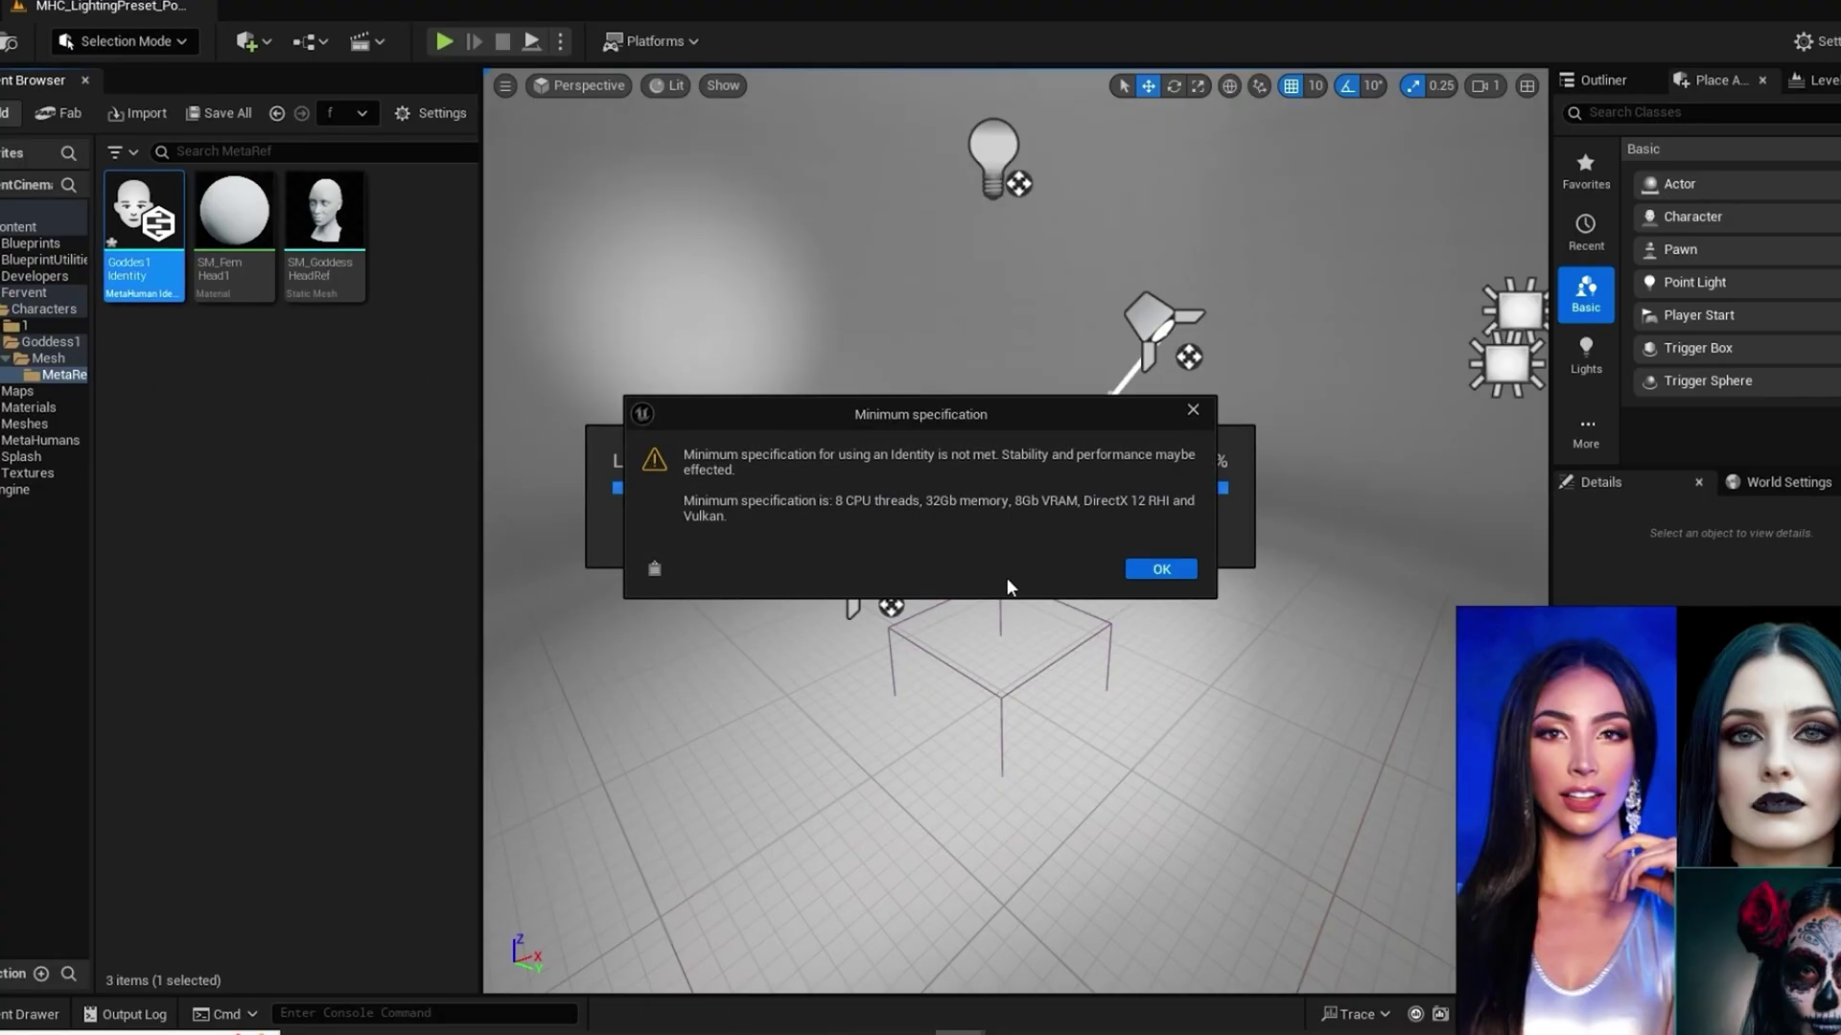
Step: Dismiss the specification warning and choose SM_GoddessHeadRef in Create Components From Mesh
{"action": "left_click", "coordinate": [1161, 569]}
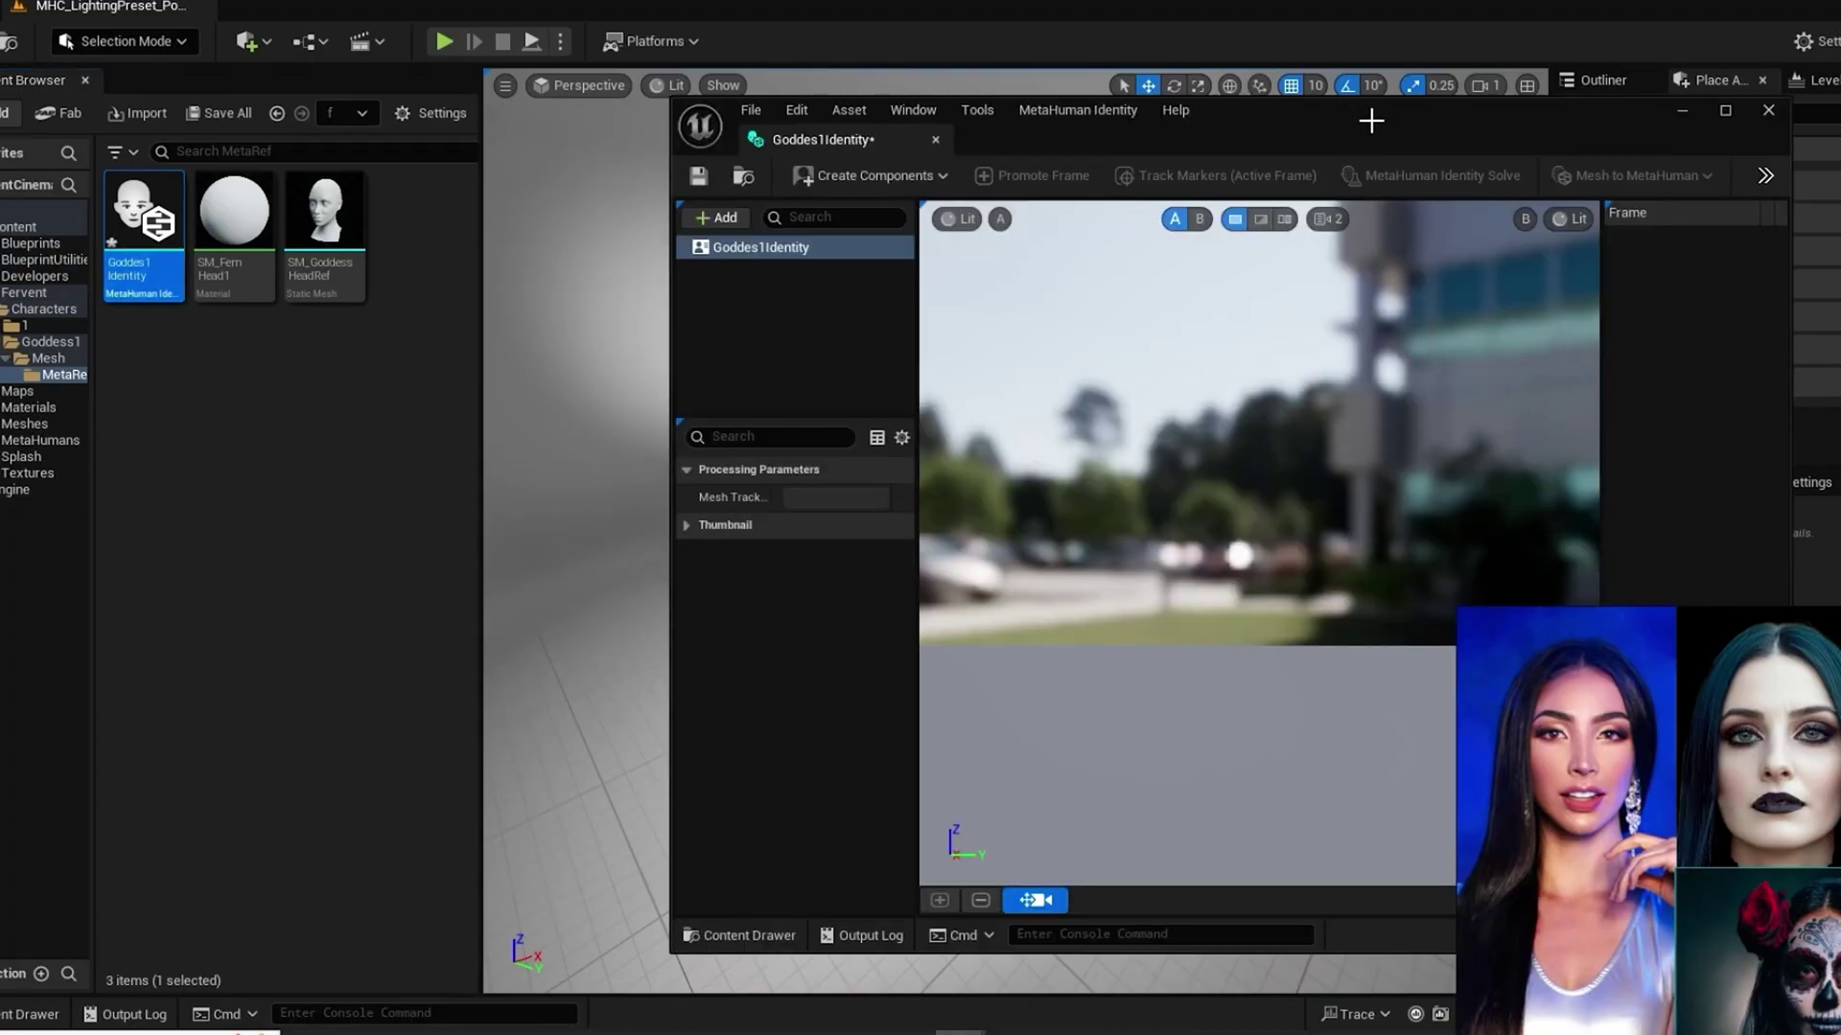
{"action": "left_click_drag", "start_coordinate": [1299, 108], "coordinate": [962, 84]}
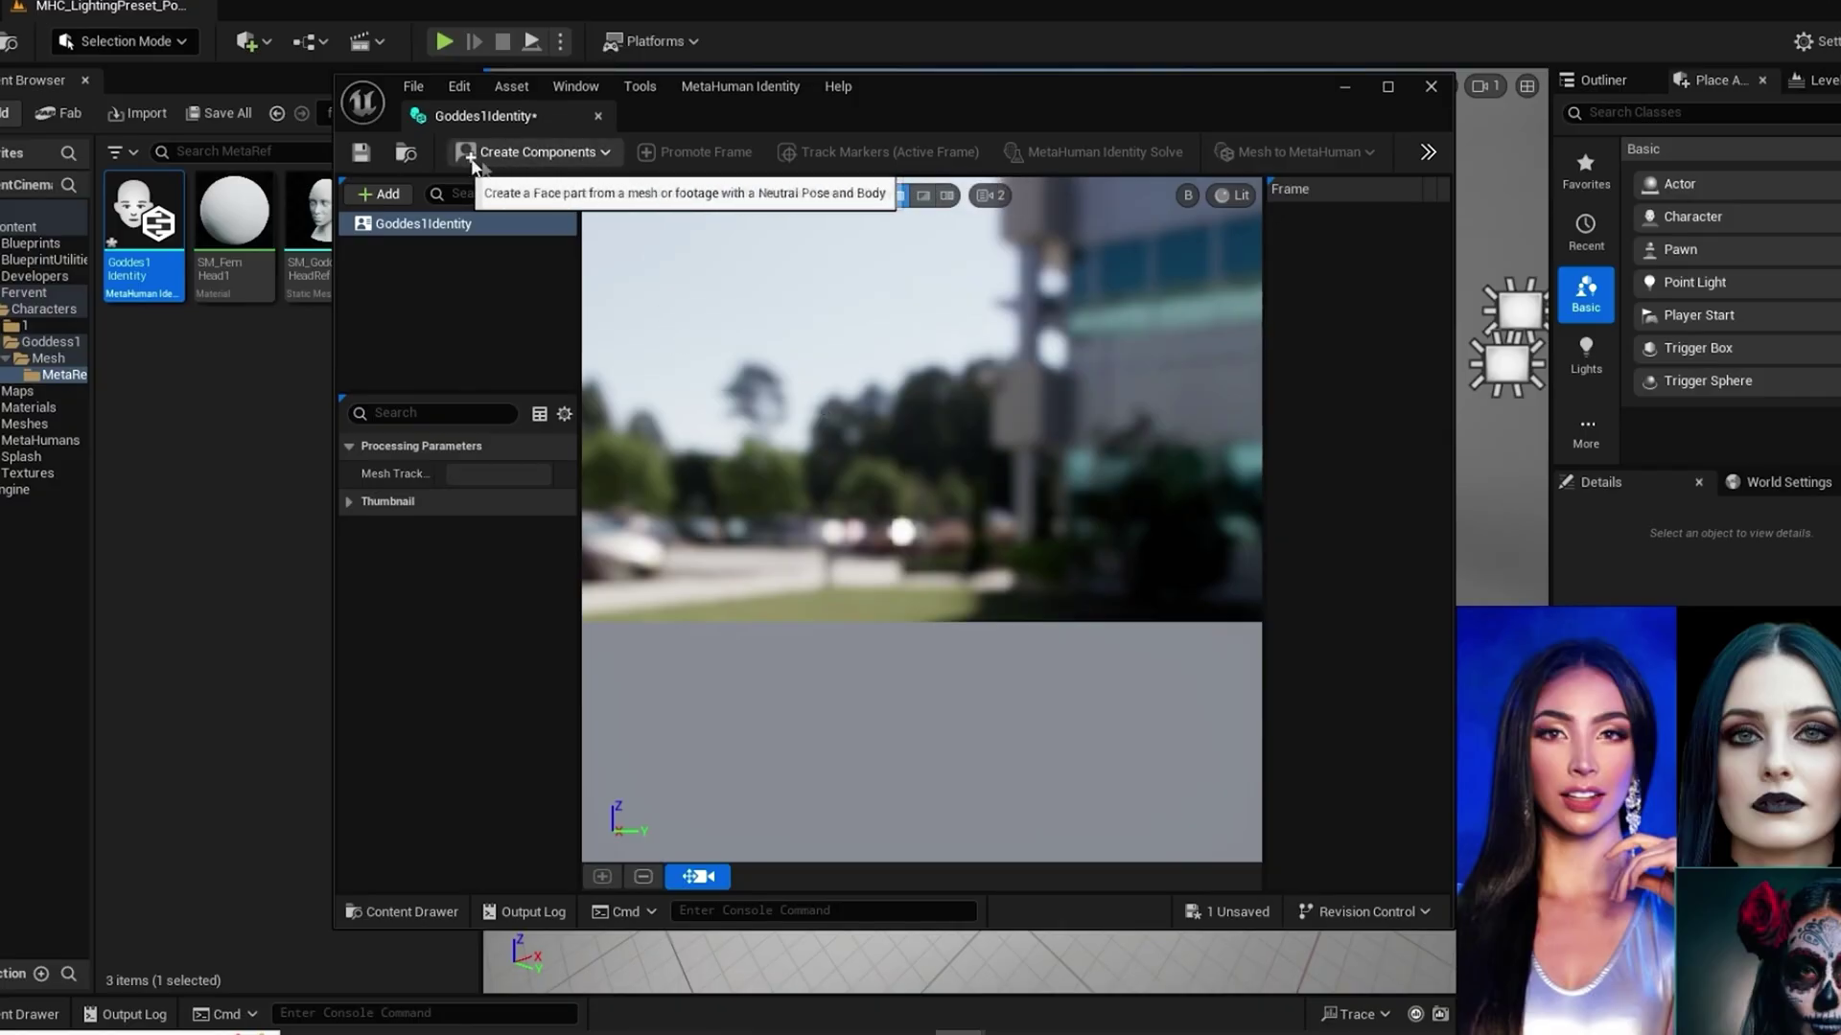
{"action": "left_click", "coordinate": [539, 152]}
{"action": "mouse_move", "coordinate": [551, 219]}
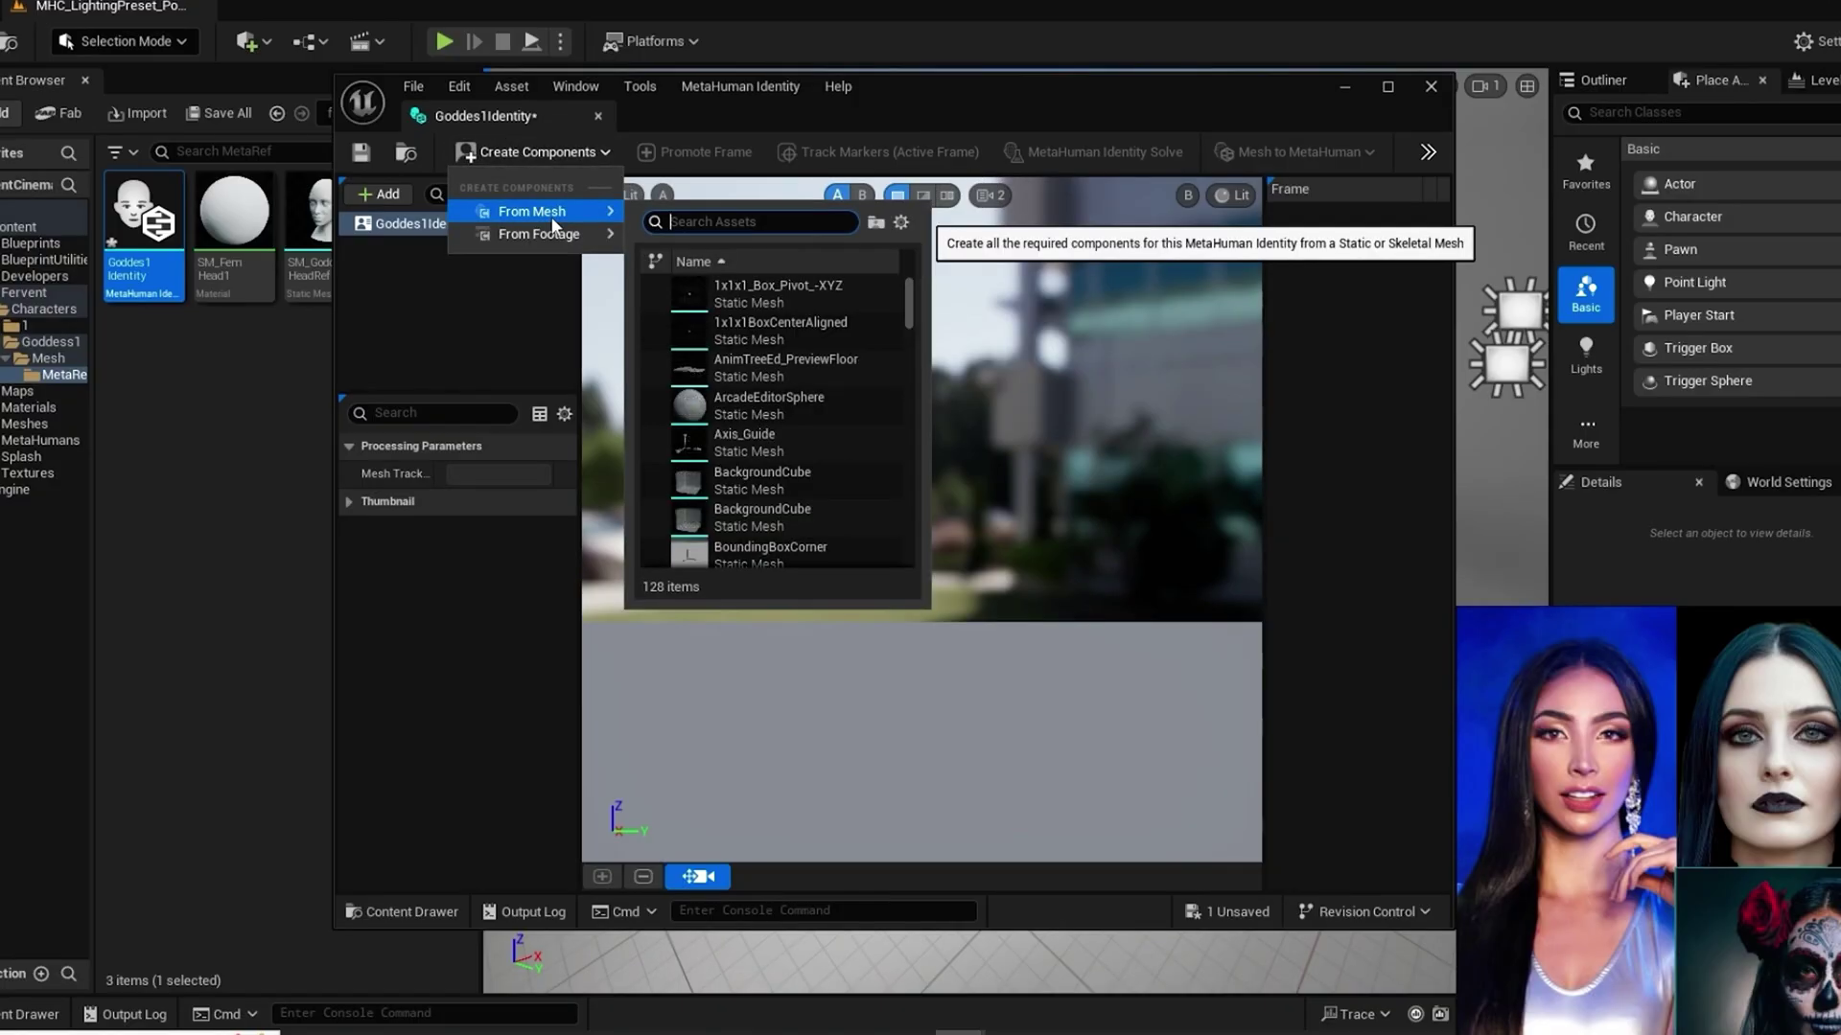
{"action": "type", "text": "go"}
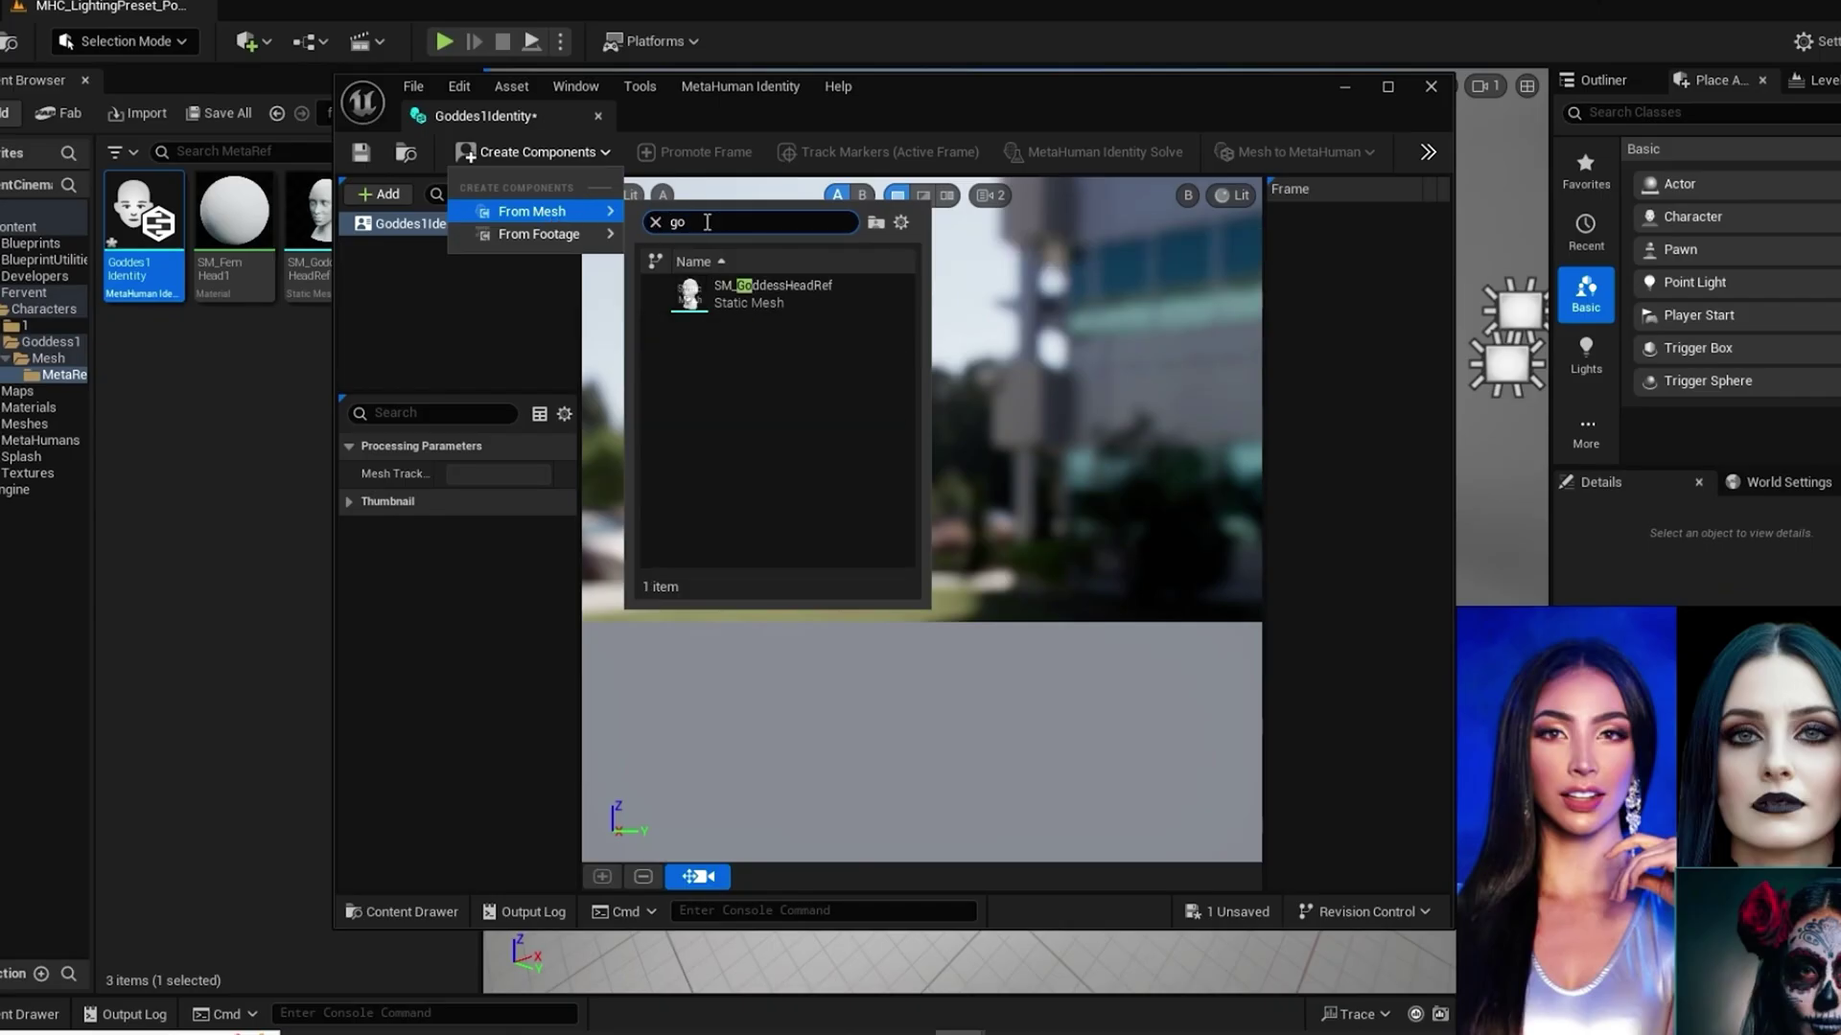
{"action": "left_click", "coordinate": [714, 303]}
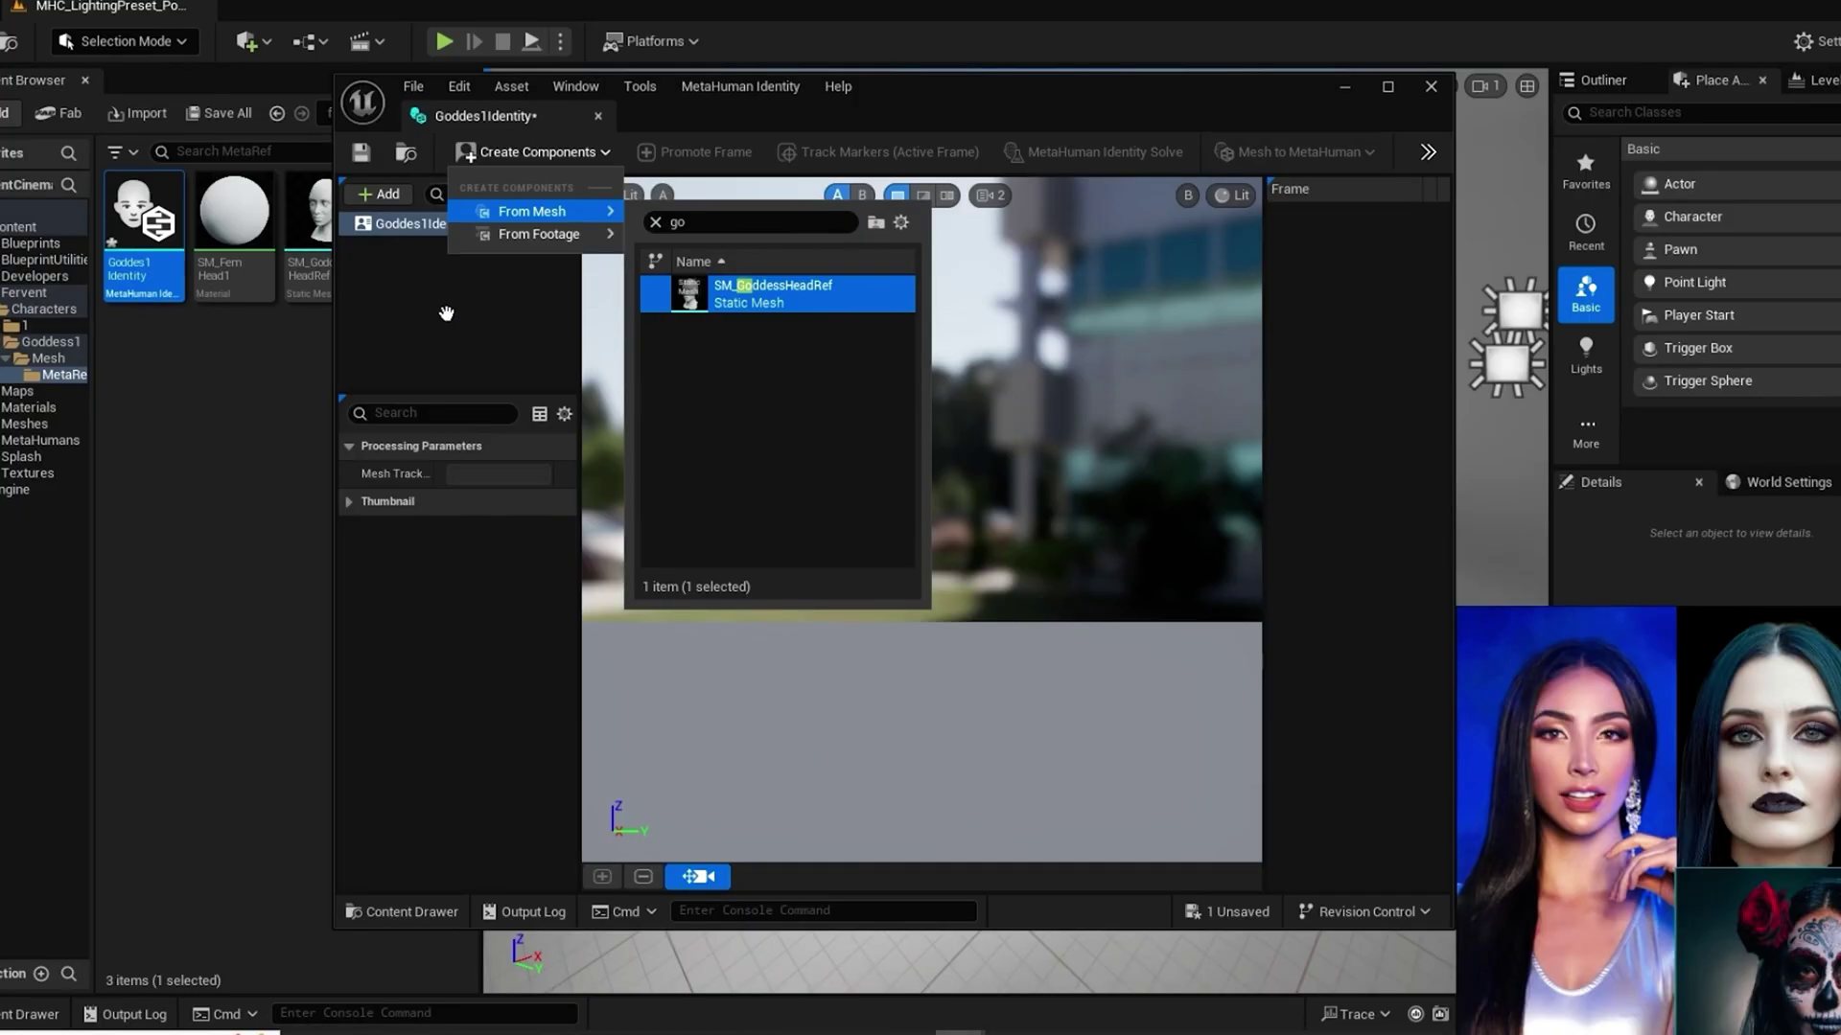
Step: Create face components from SM_GoddessHeadRef, then set Body height to maximum with the fourth body type
{"action": "key", "text": "Return"}
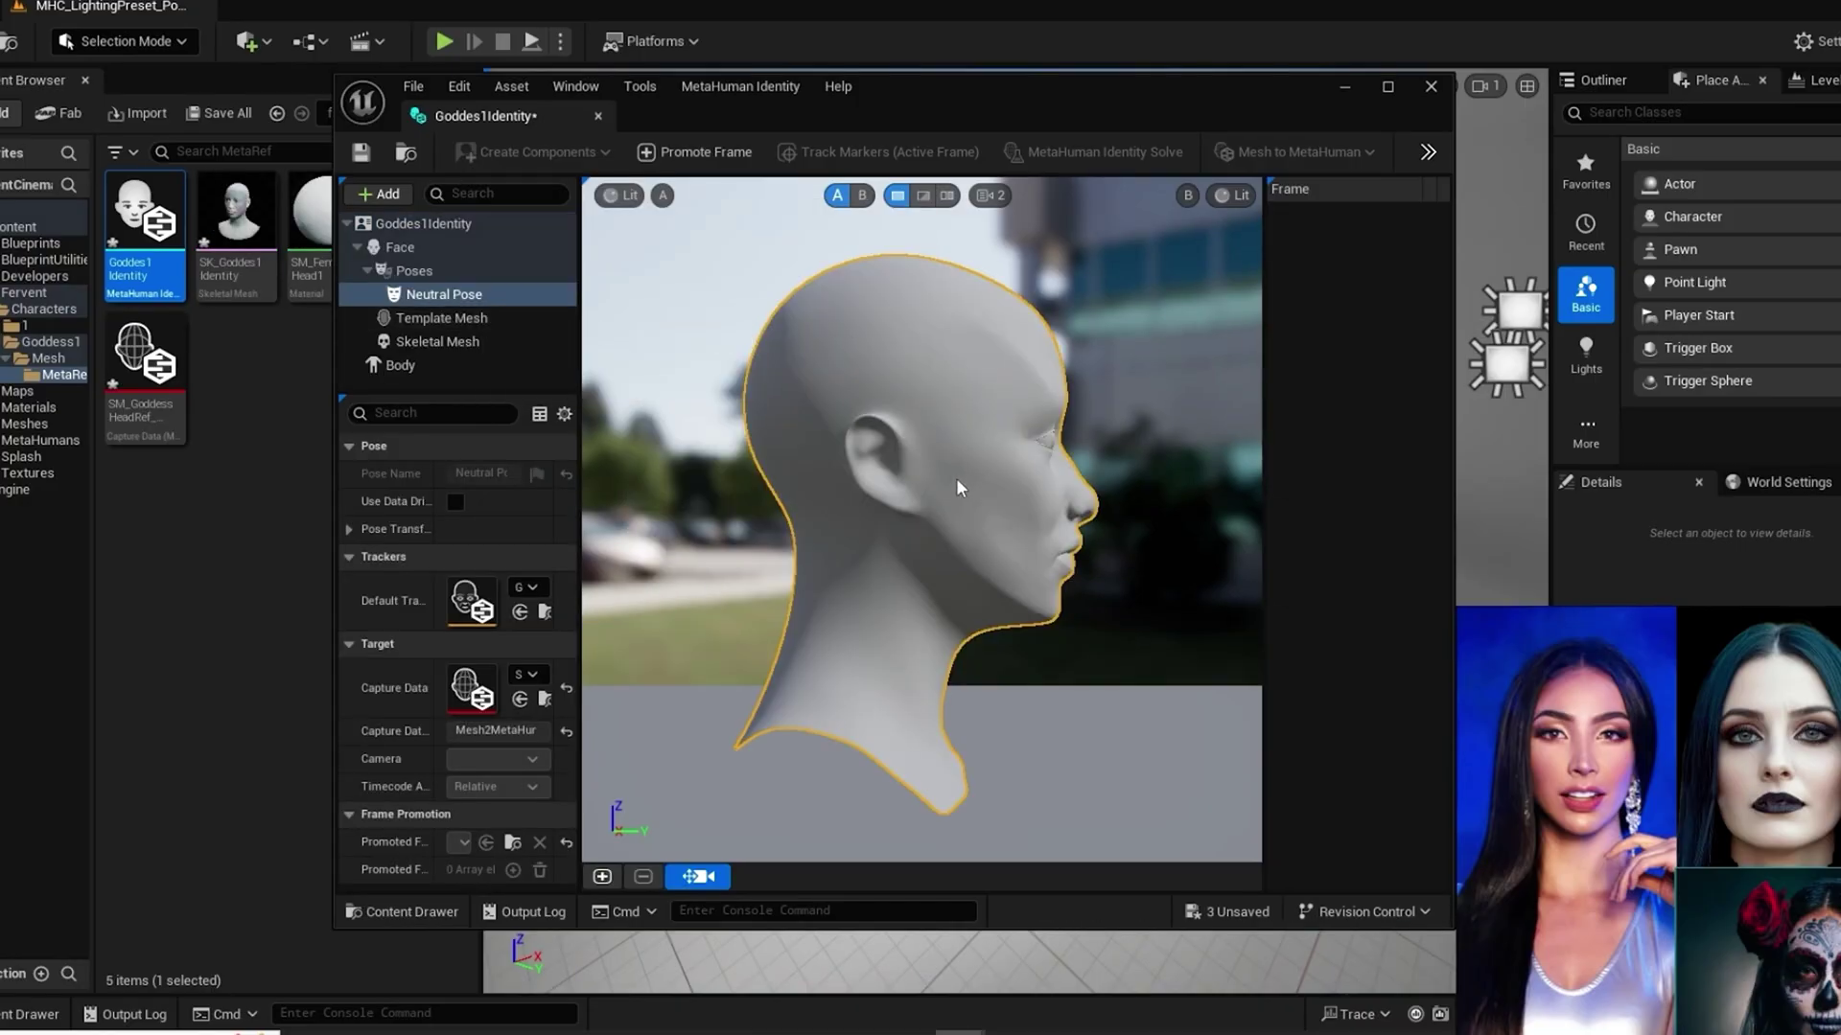
{"action": "left_click", "coordinate": [1387, 87]}
{"action": "scroll", "coordinate": [1292, 429], "scroll_direction": "down", "scroll_amount": 5}
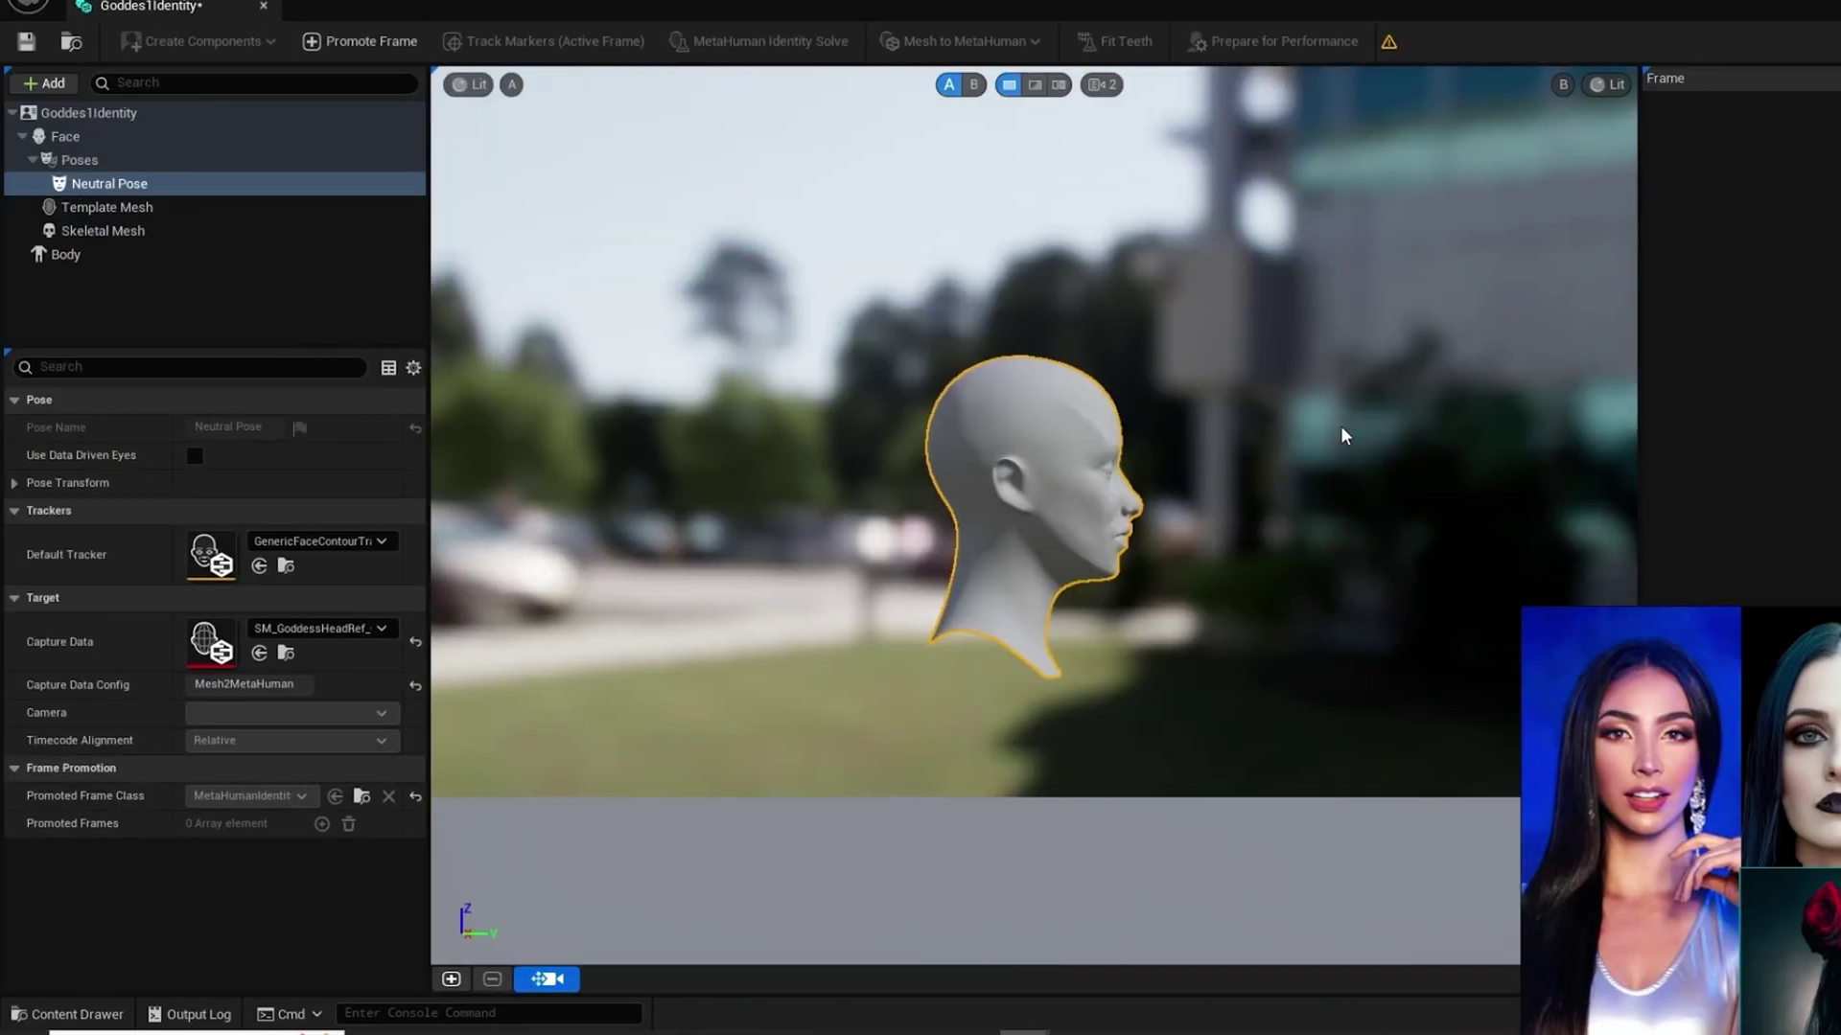
{"action": "left_click", "coordinate": [68, 255]}
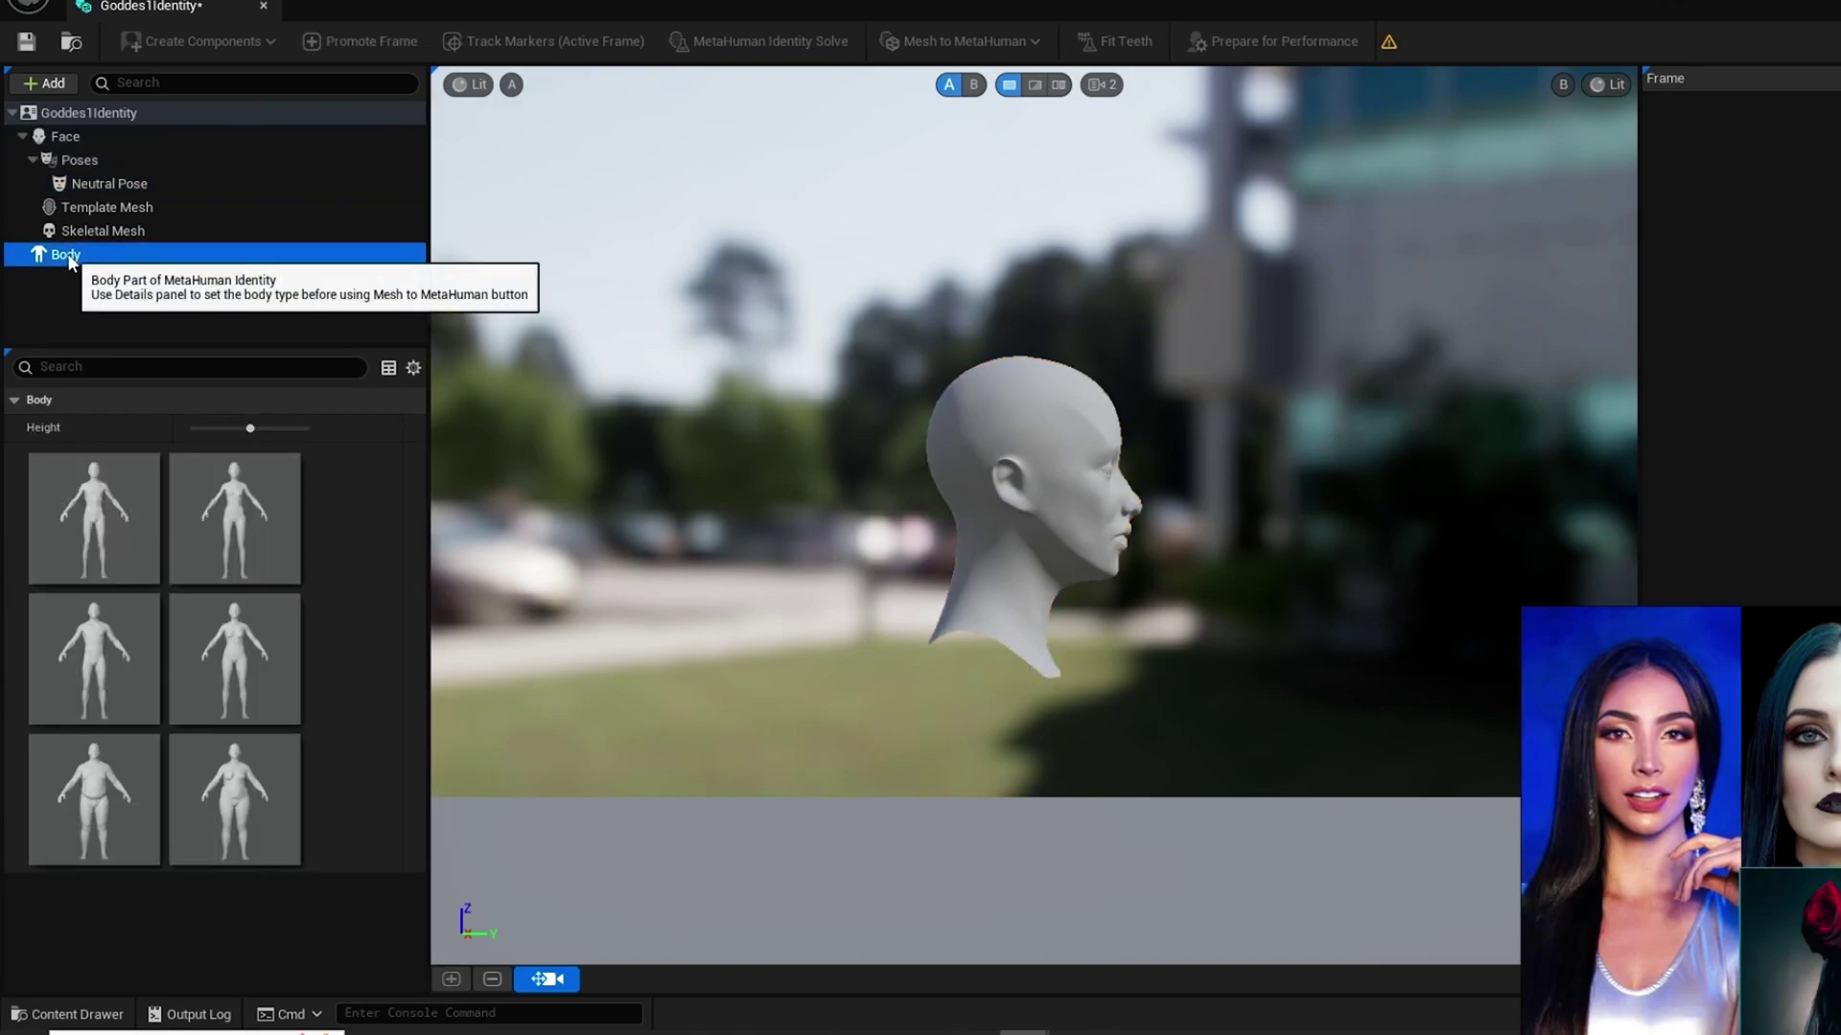
{"action": "left_click_drag", "start_coordinate": [250, 428], "coordinate": [305, 428]}
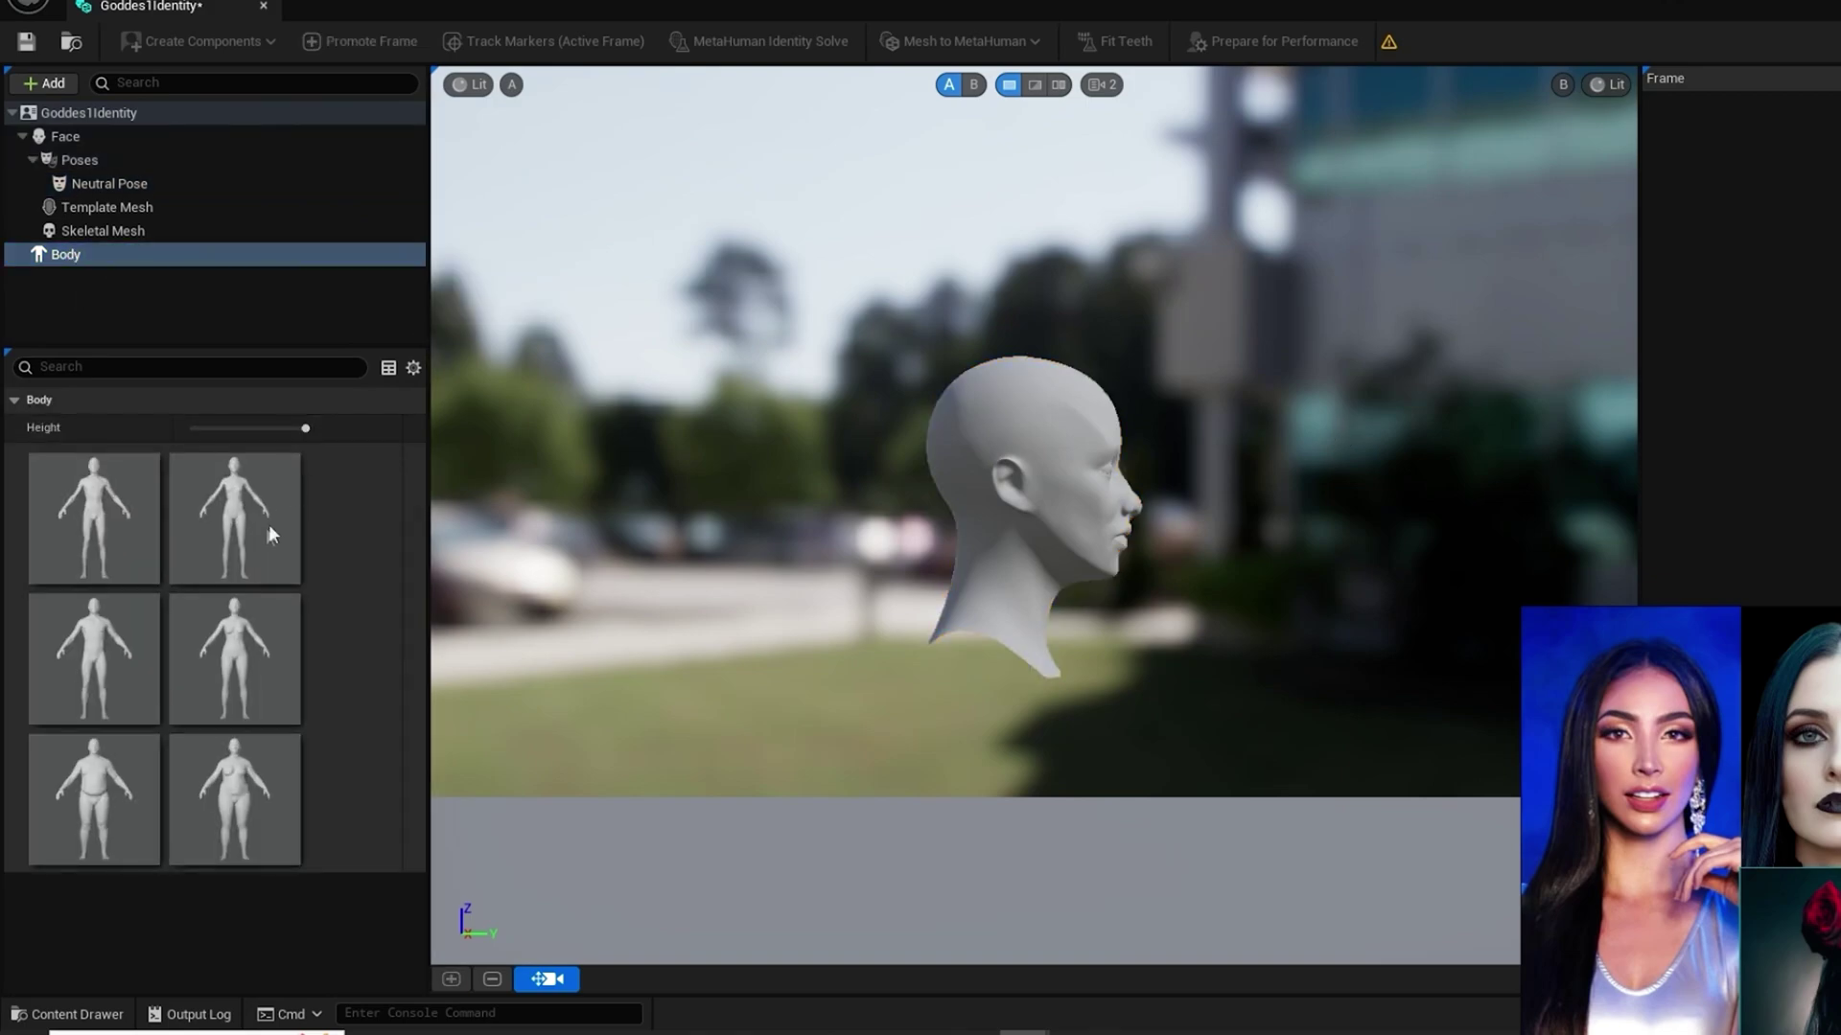
{"action": "left_click", "coordinate": [240, 658]}
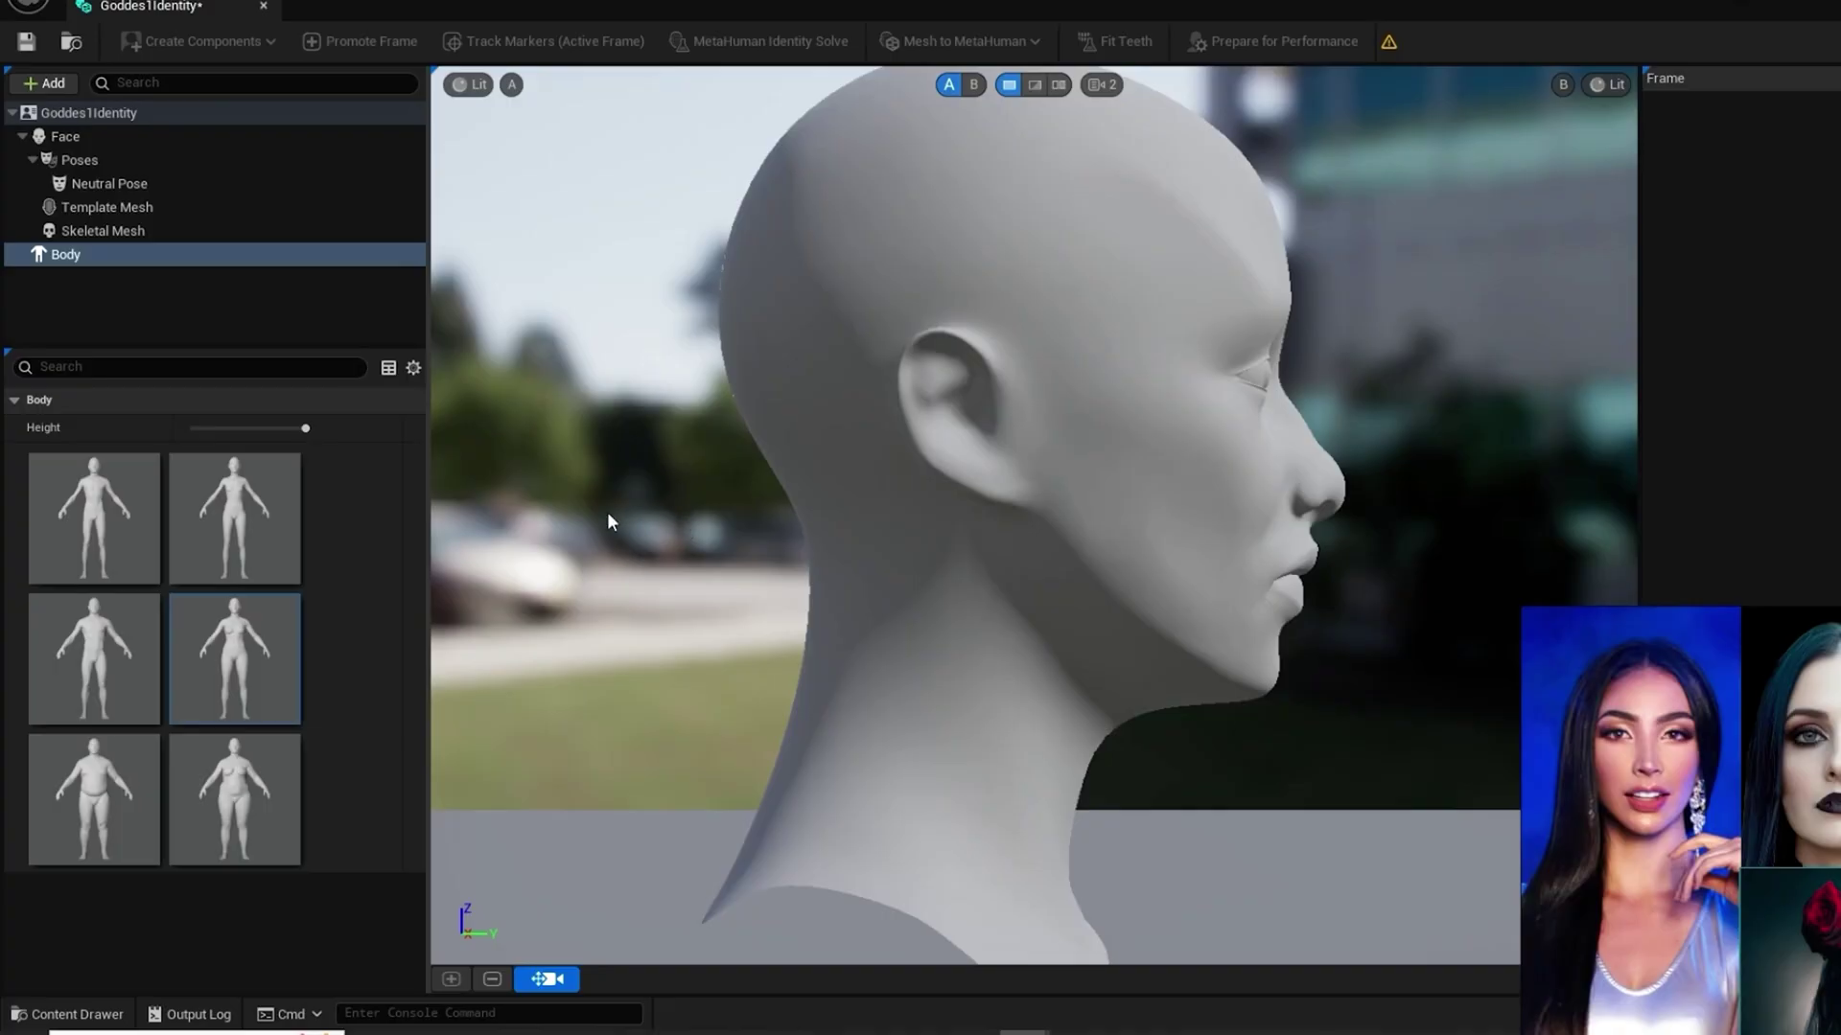
Step: Set the preview viewport's EV100 exposure to 1.0
{"action": "left_click", "coordinate": [476, 84]}
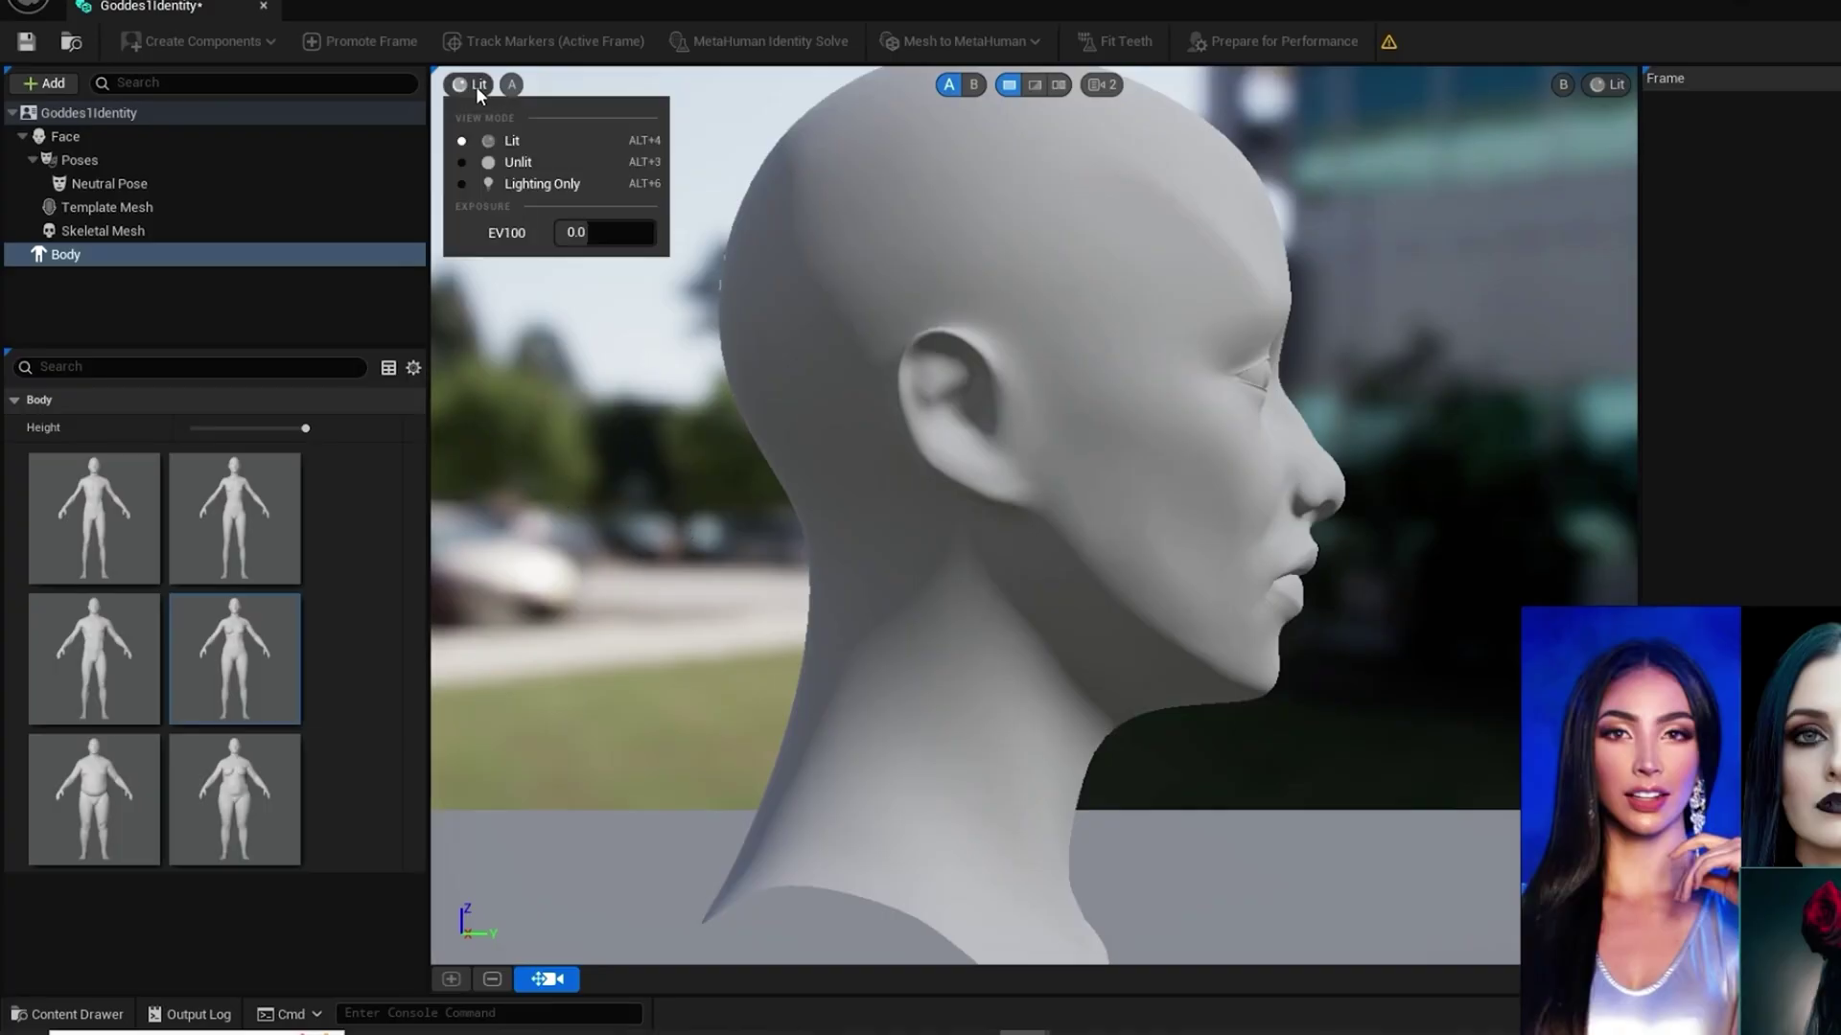
{"action": "left_click", "coordinate": [581, 235]}
{"action": "type", "text": "1"}
{"action": "key", "text": "Return"}
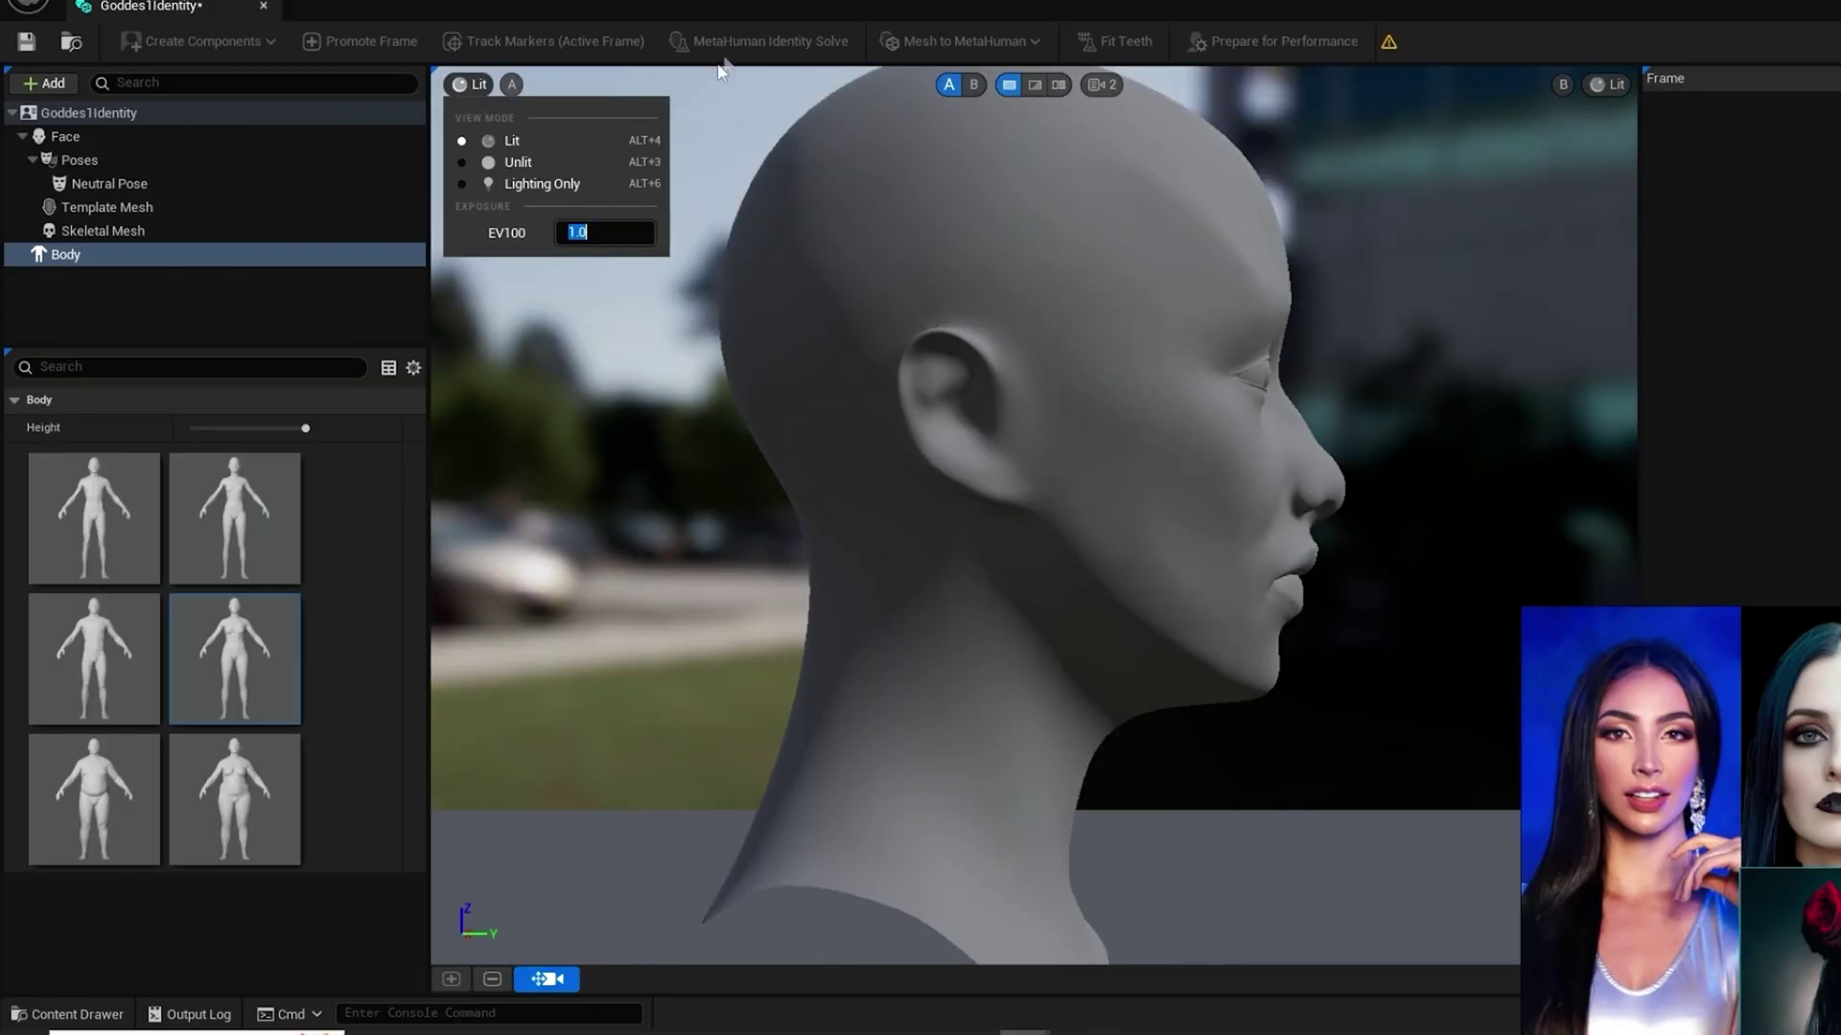
{"action": "left_click", "coordinate": [744, 7]}
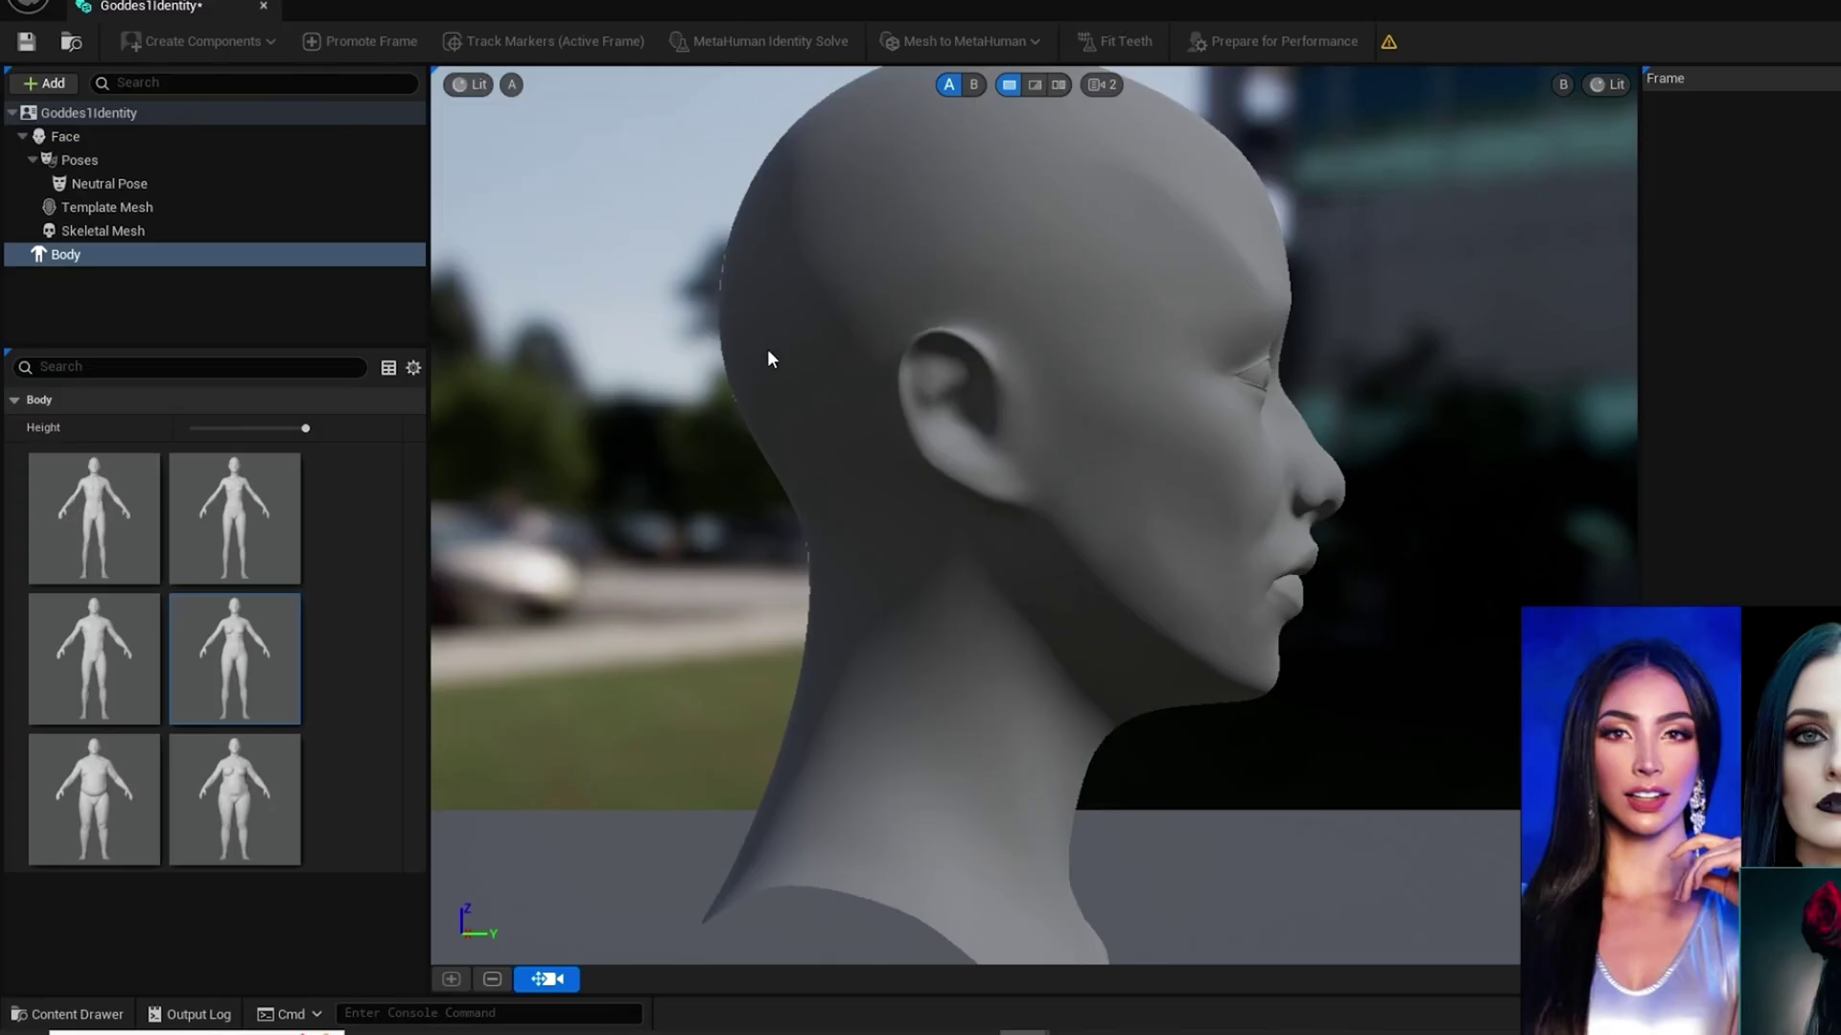
Step: Orbit the camera to a front view of the head and rotate the preview lighting
{"action": "scroll", "coordinate": [767, 349], "scroll_direction": "down", "scroll_amount": 5}
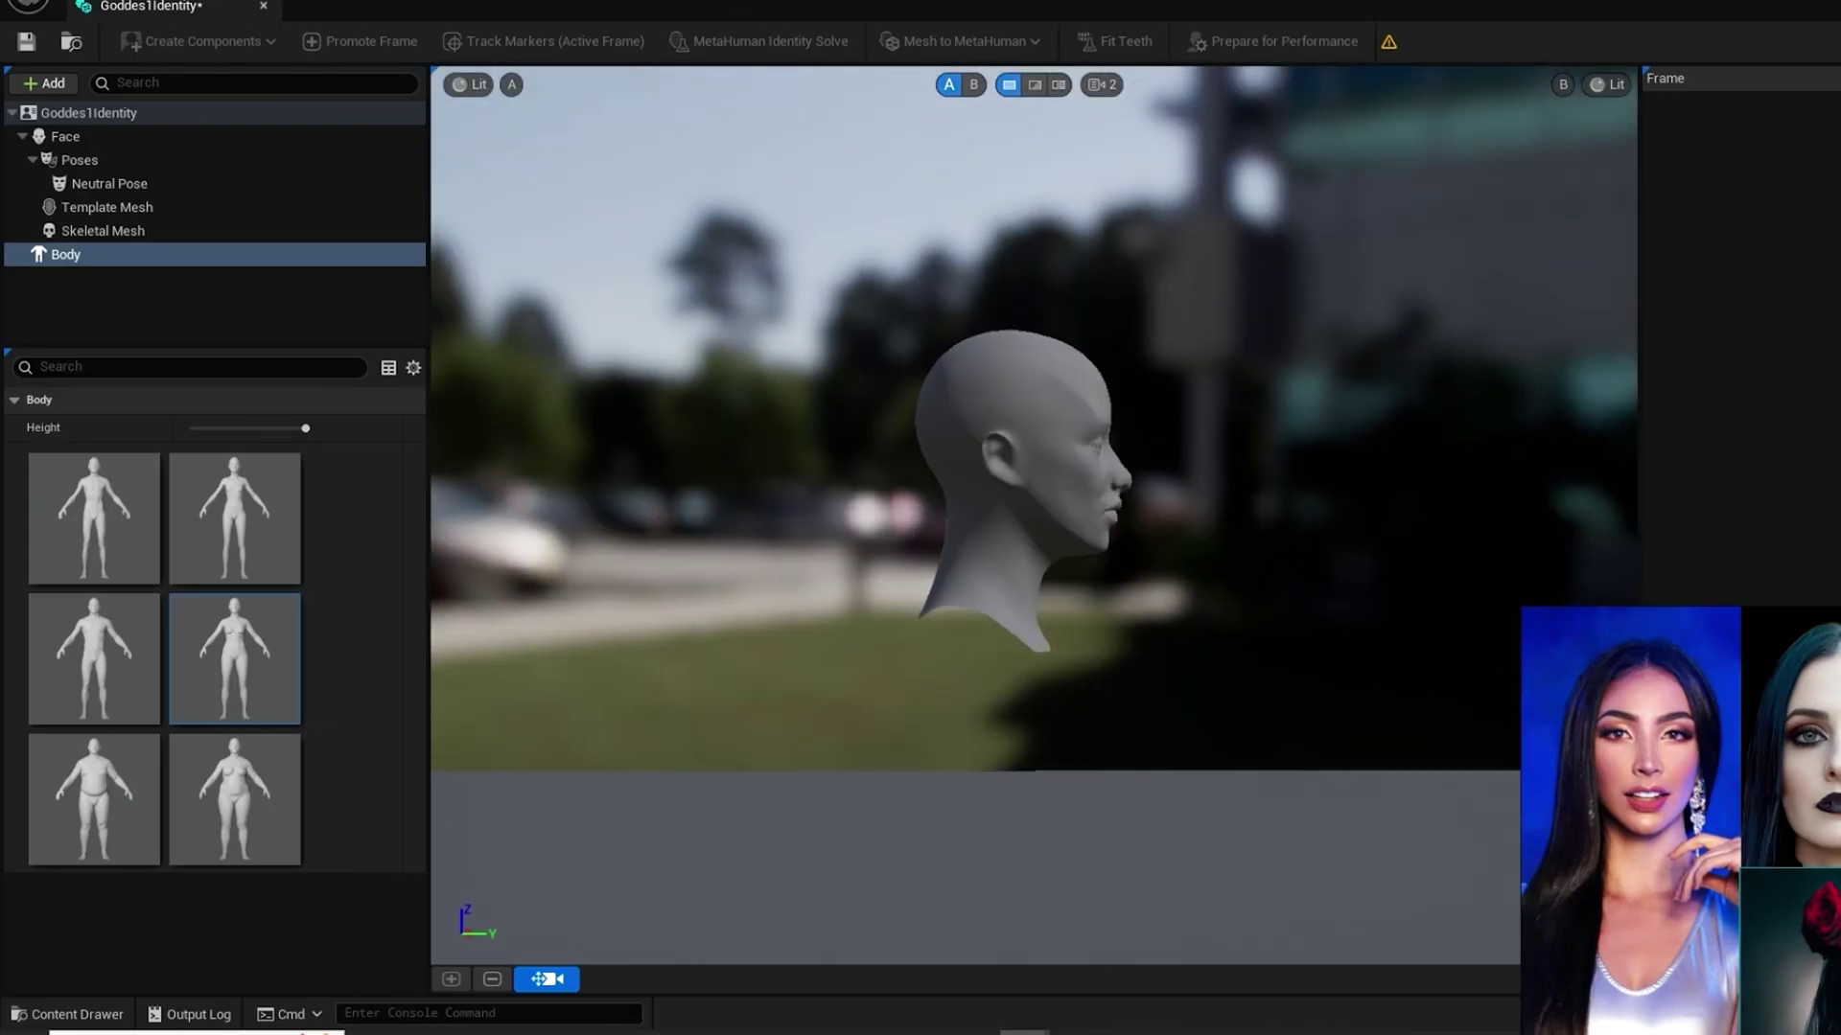
{"action": "scroll", "coordinate": [775, 351], "scroll_direction": "up", "scroll_amount": 2}
{"action": "left_click_drag", "start_coordinate": [779, 502], "coordinate": [862, 504]}
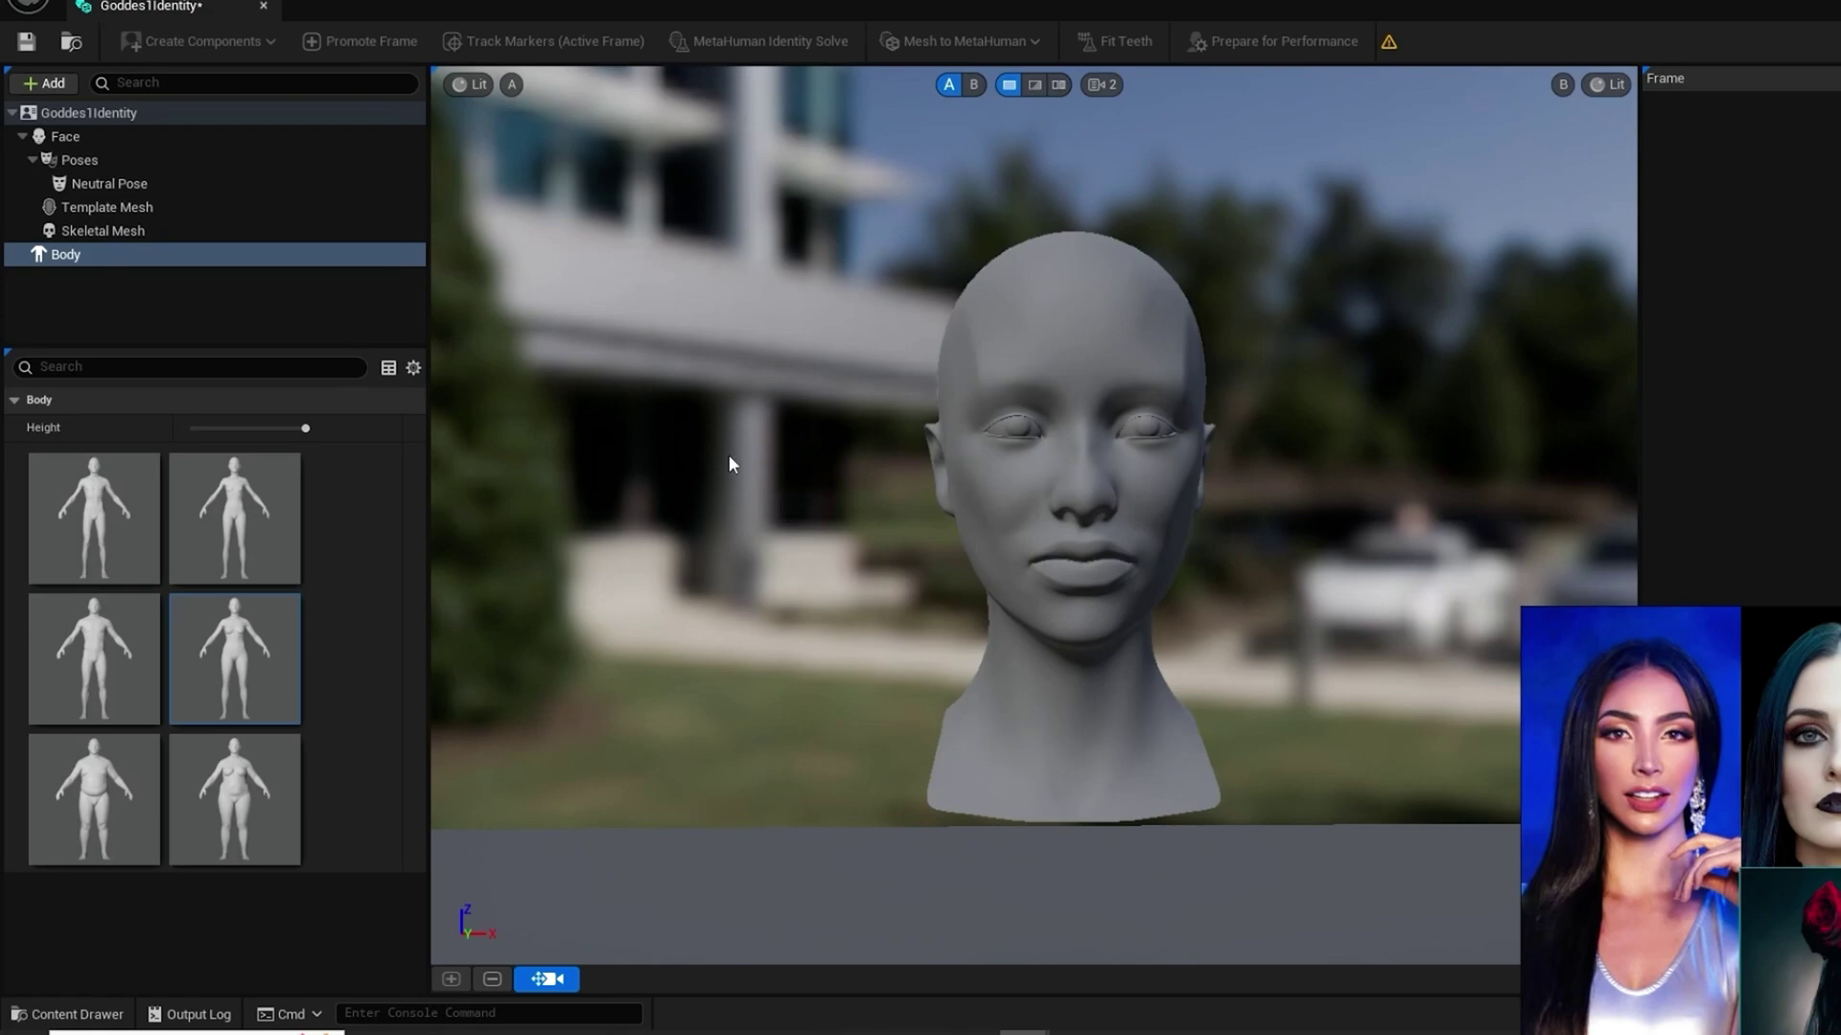
{"action": "left_click_drag", "start_coordinate": [729, 455], "coordinate": [843, 455]}
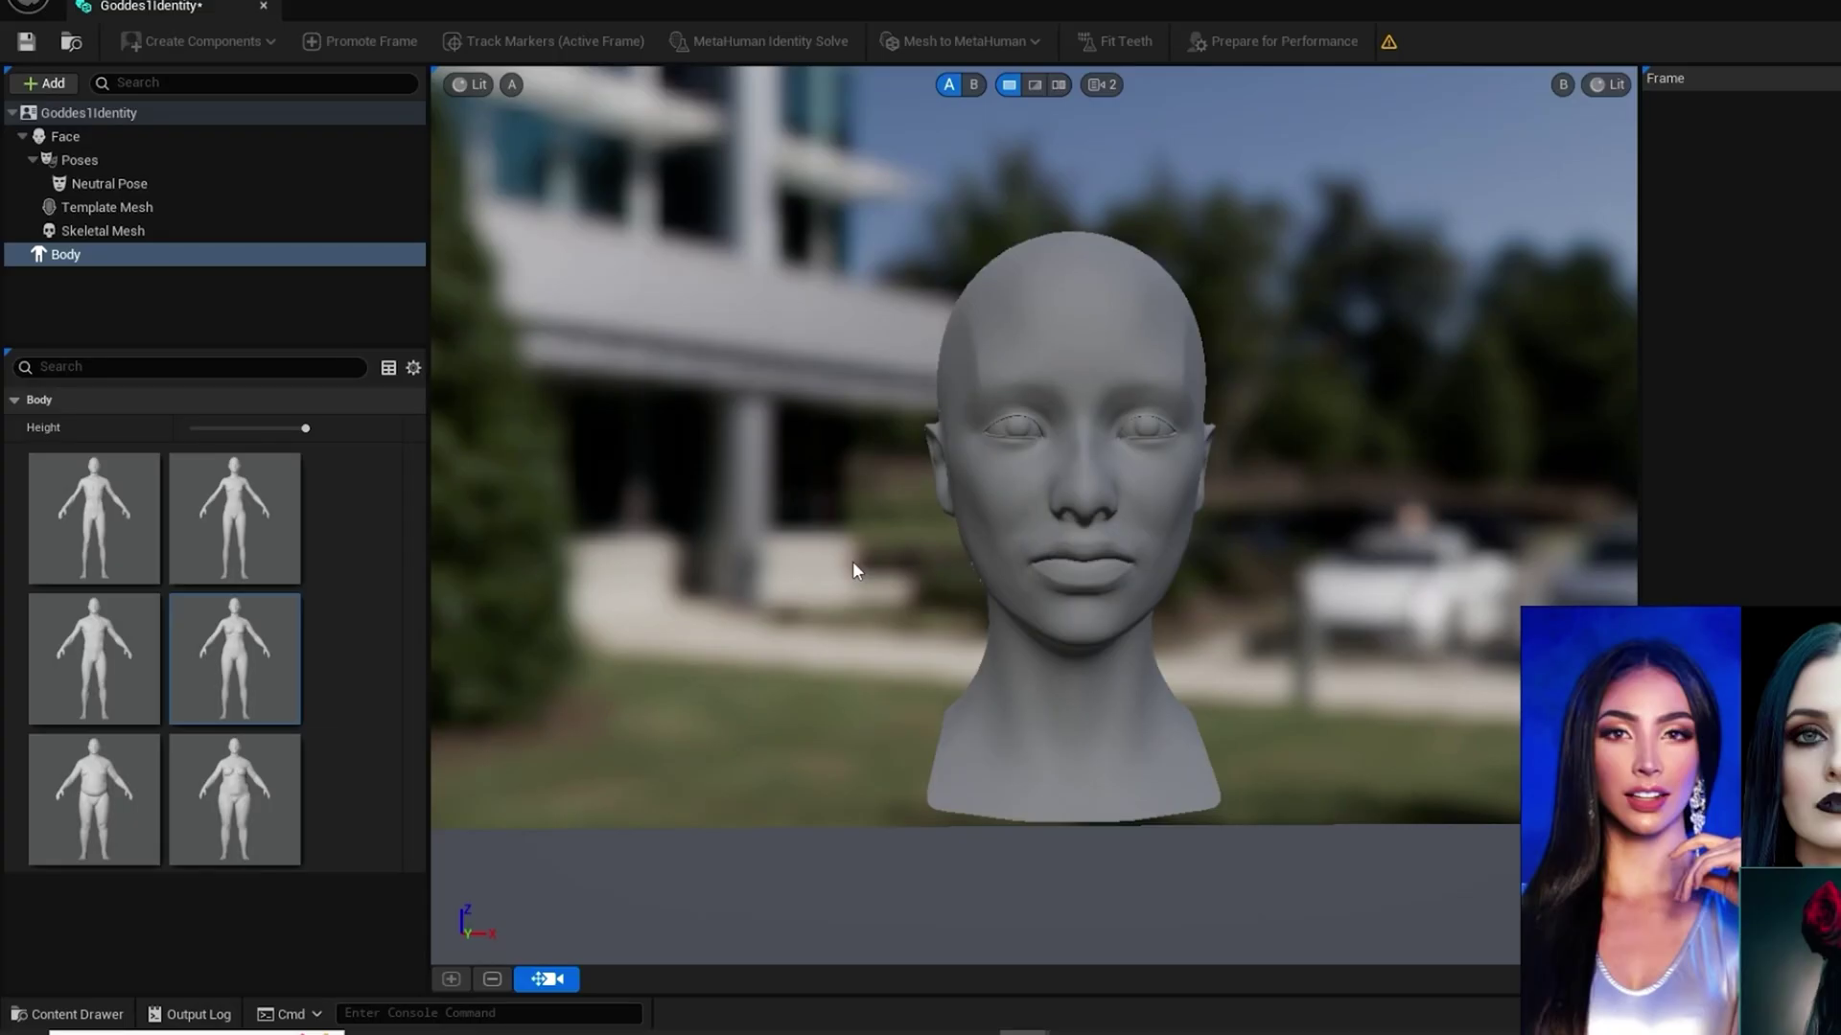
Step: Set the viewport camera's horizontal field of view to 20 and frame the whole head
{"action": "left_click", "coordinate": [115, 183]}
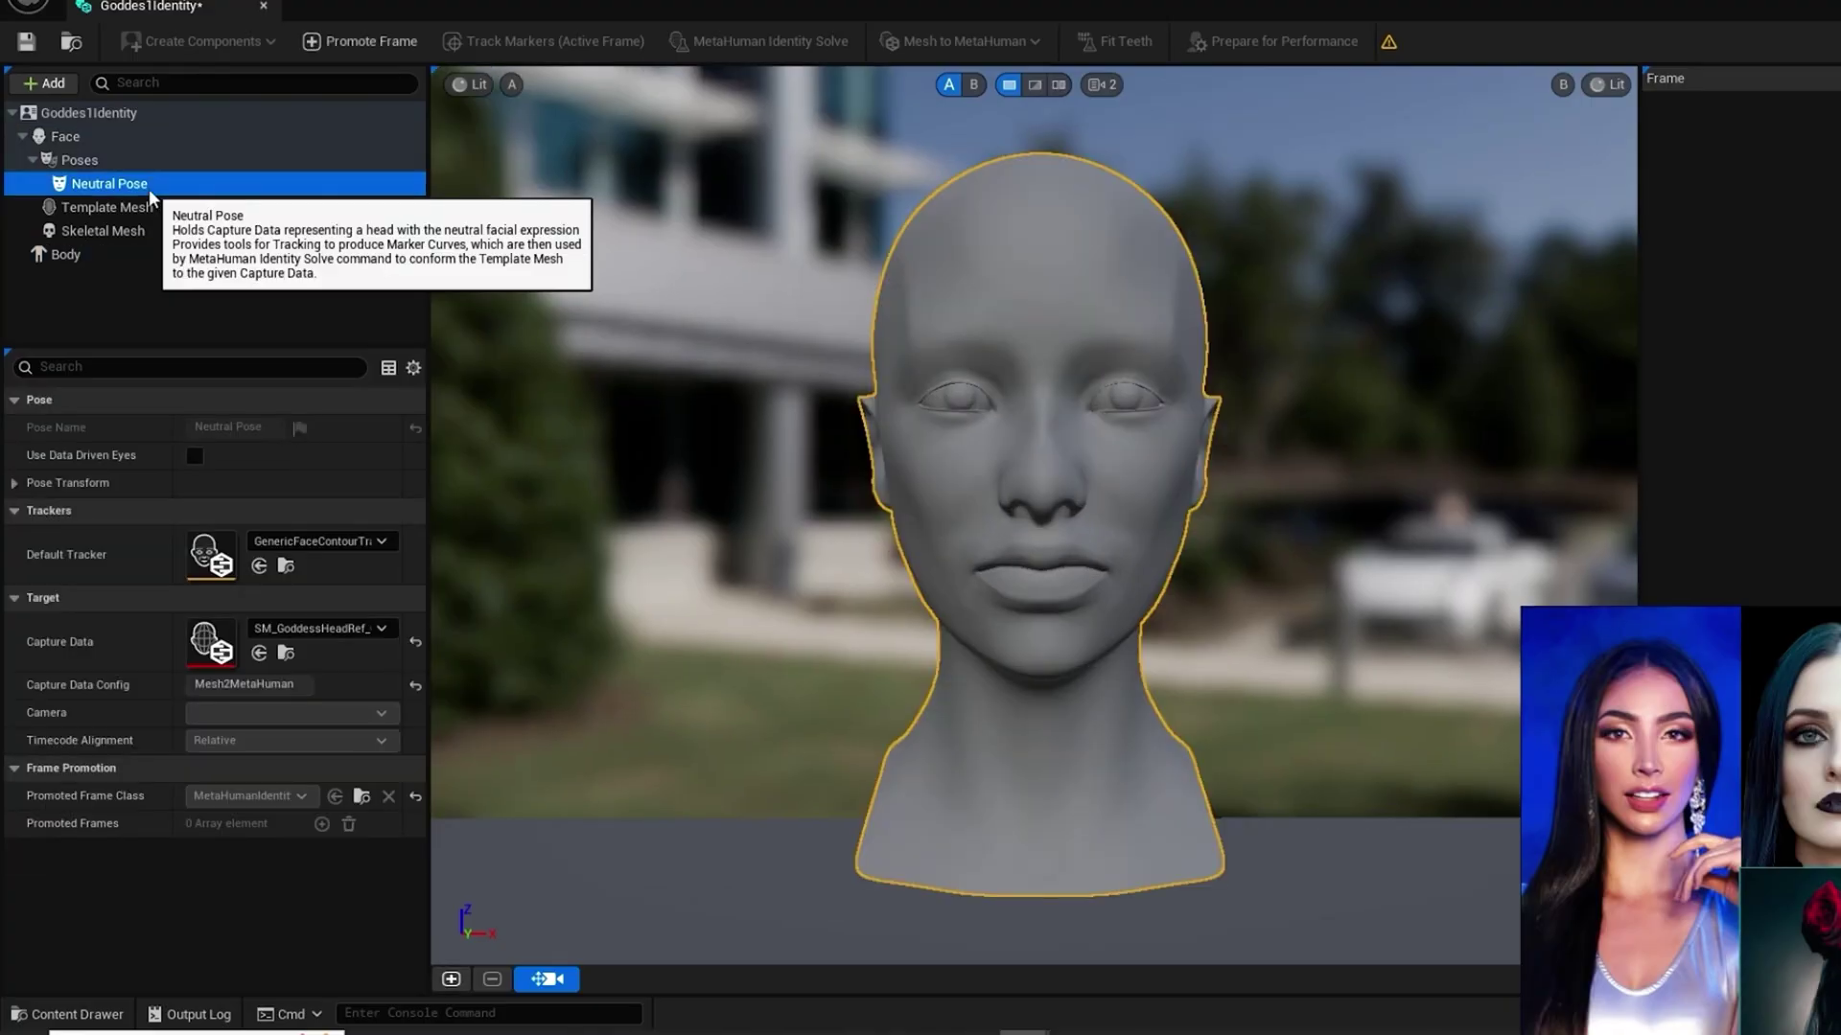
{"action": "left_click", "coordinate": [1104, 86]}
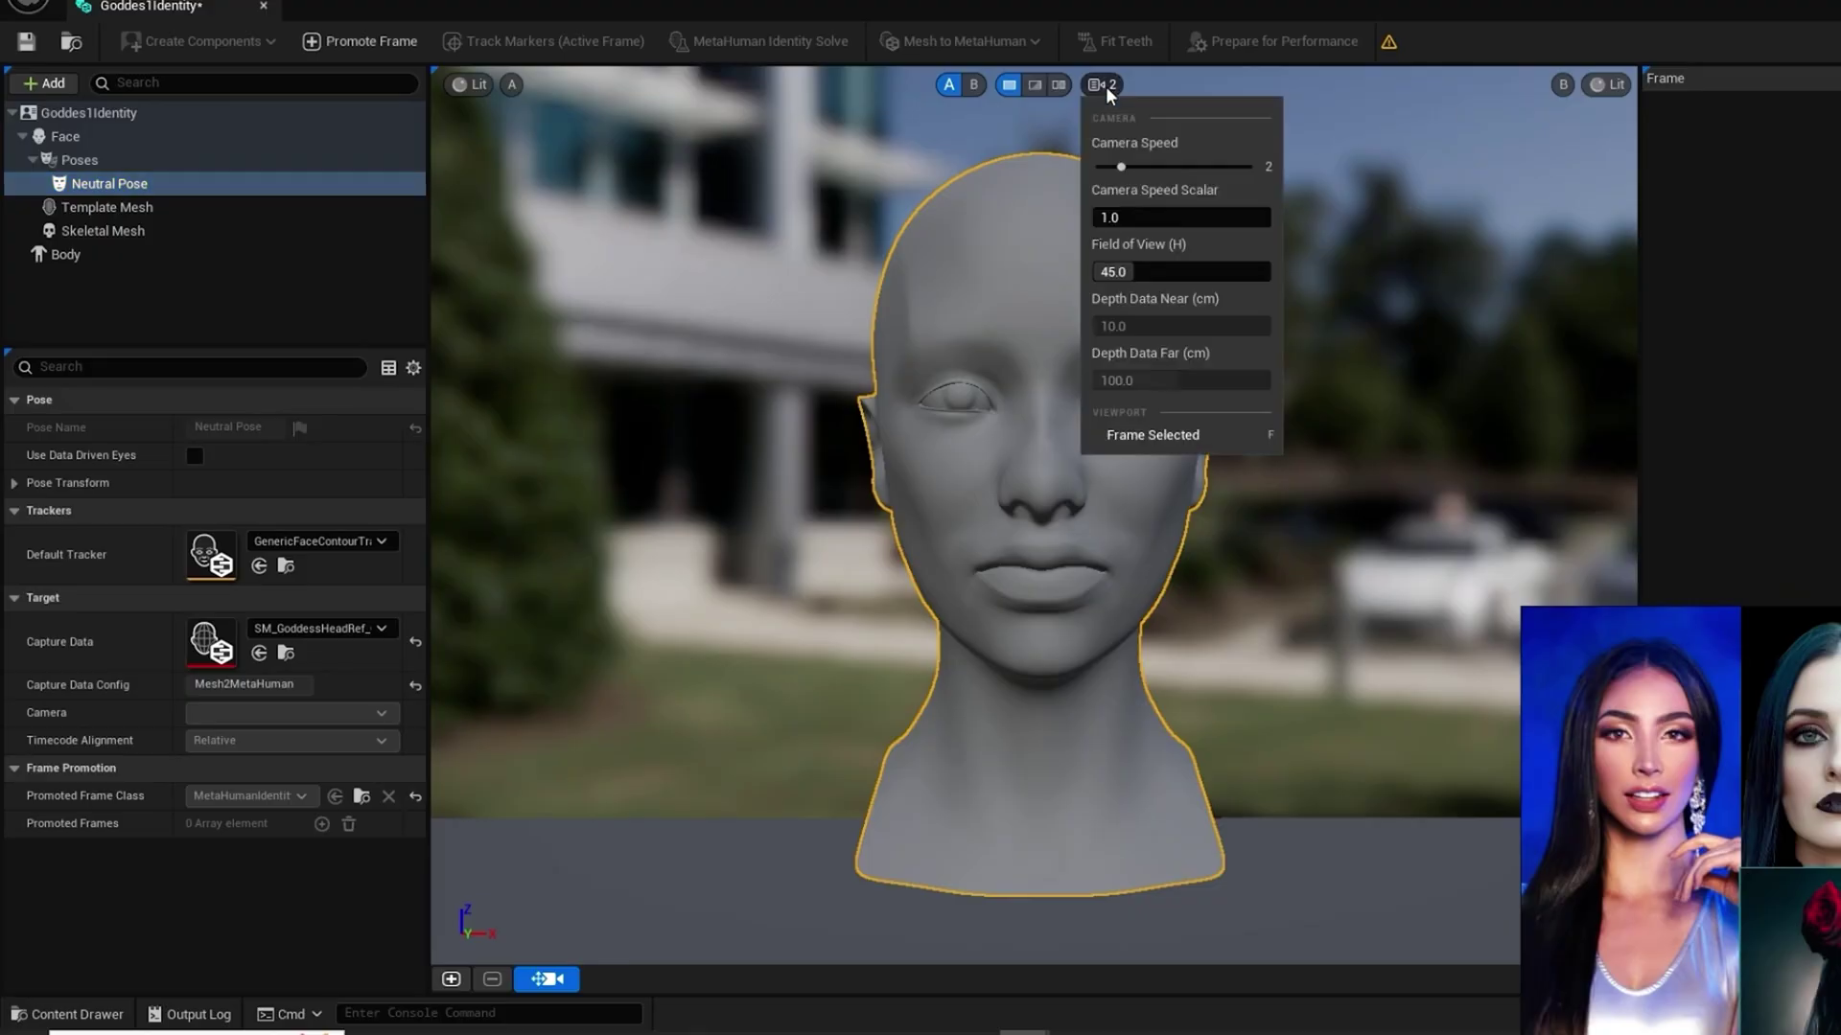
{"action": "left_click", "coordinate": [1123, 274]}
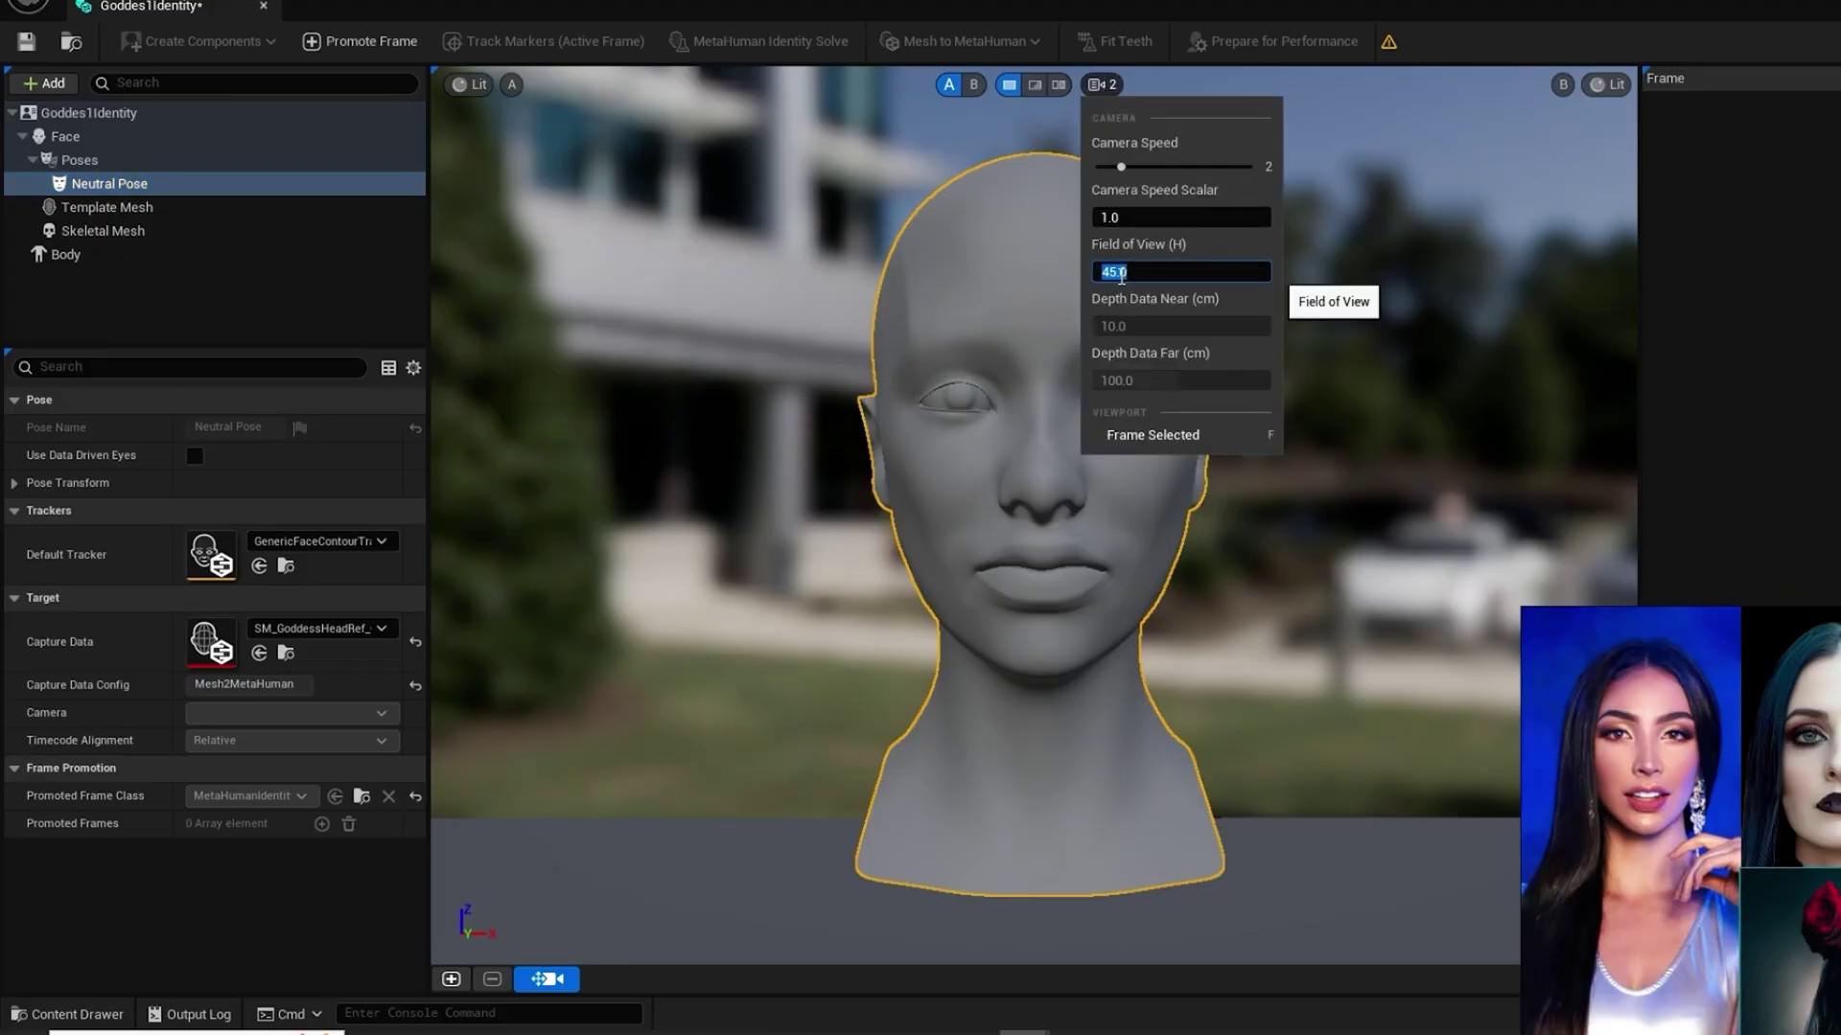
{"action": "type", "text": "20"}
{"action": "key", "text": "Return"}
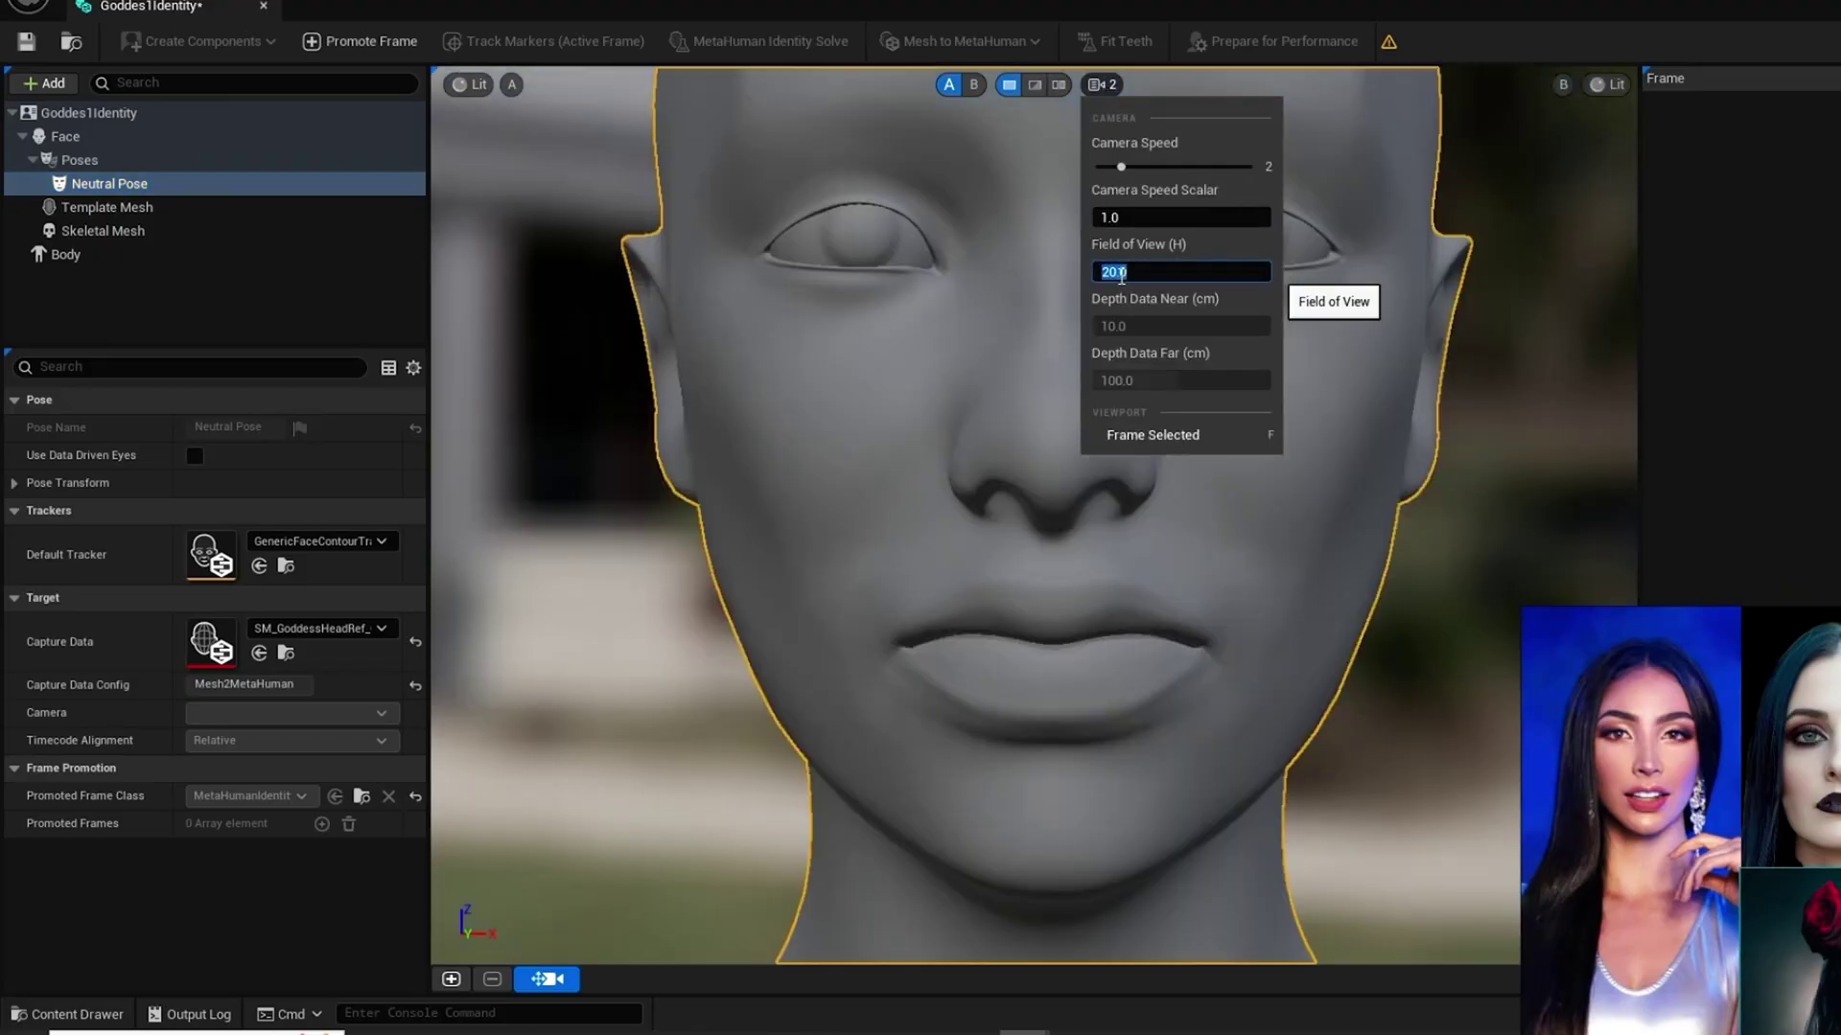
{"action": "left_click", "coordinate": [1464, 49]}
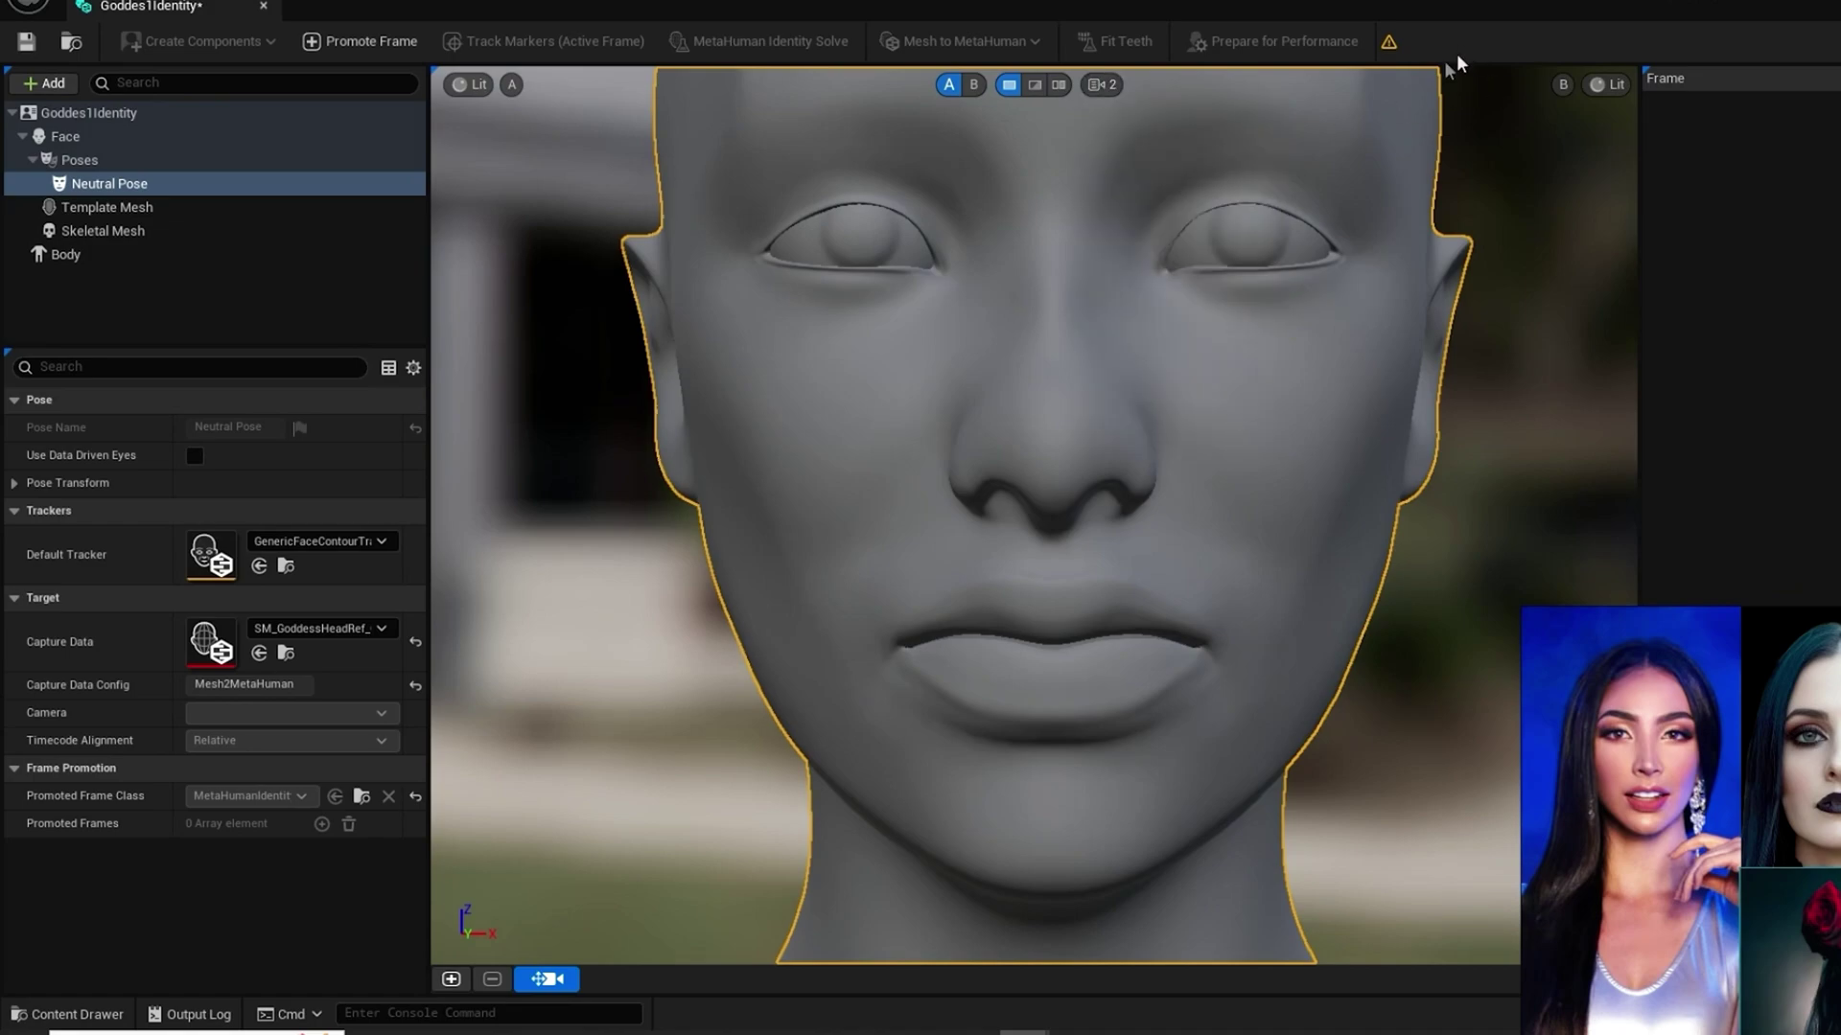
{"action": "key", "text": "f"}
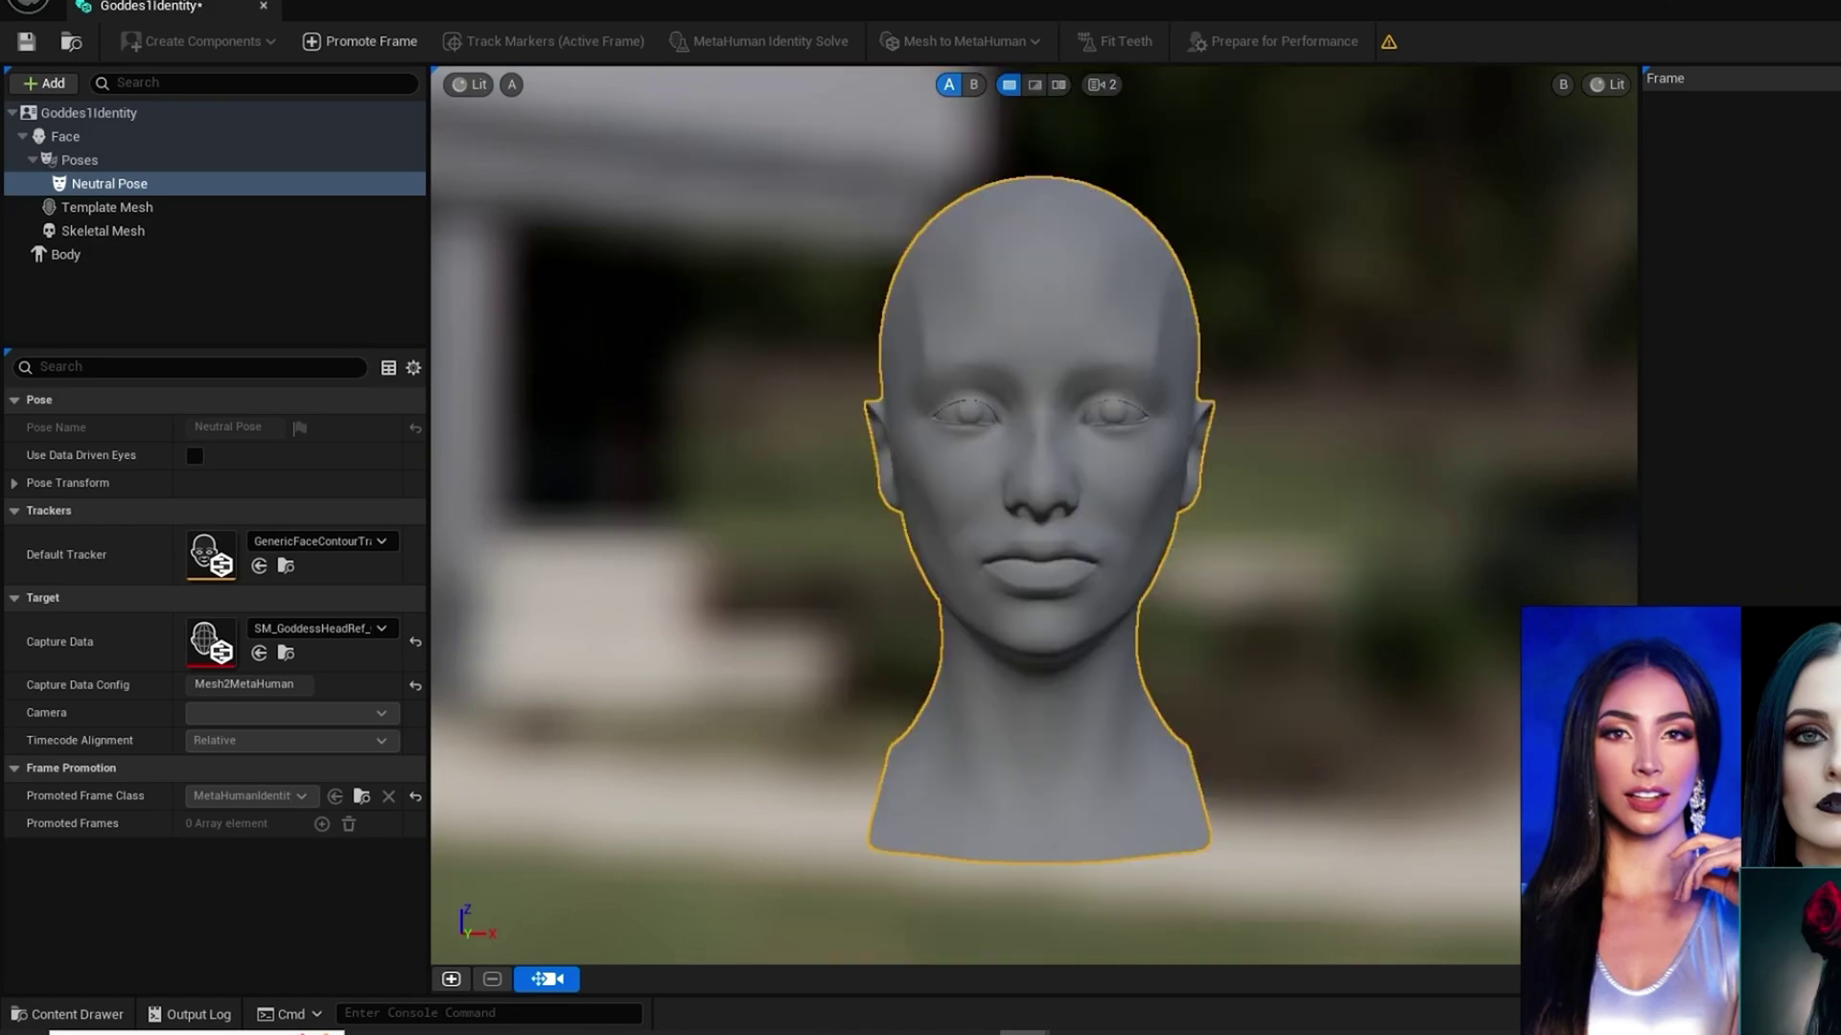
{"action": "scroll", "coordinate": [1040, 518], "scroll_direction": "up", "scroll_amount": 5}
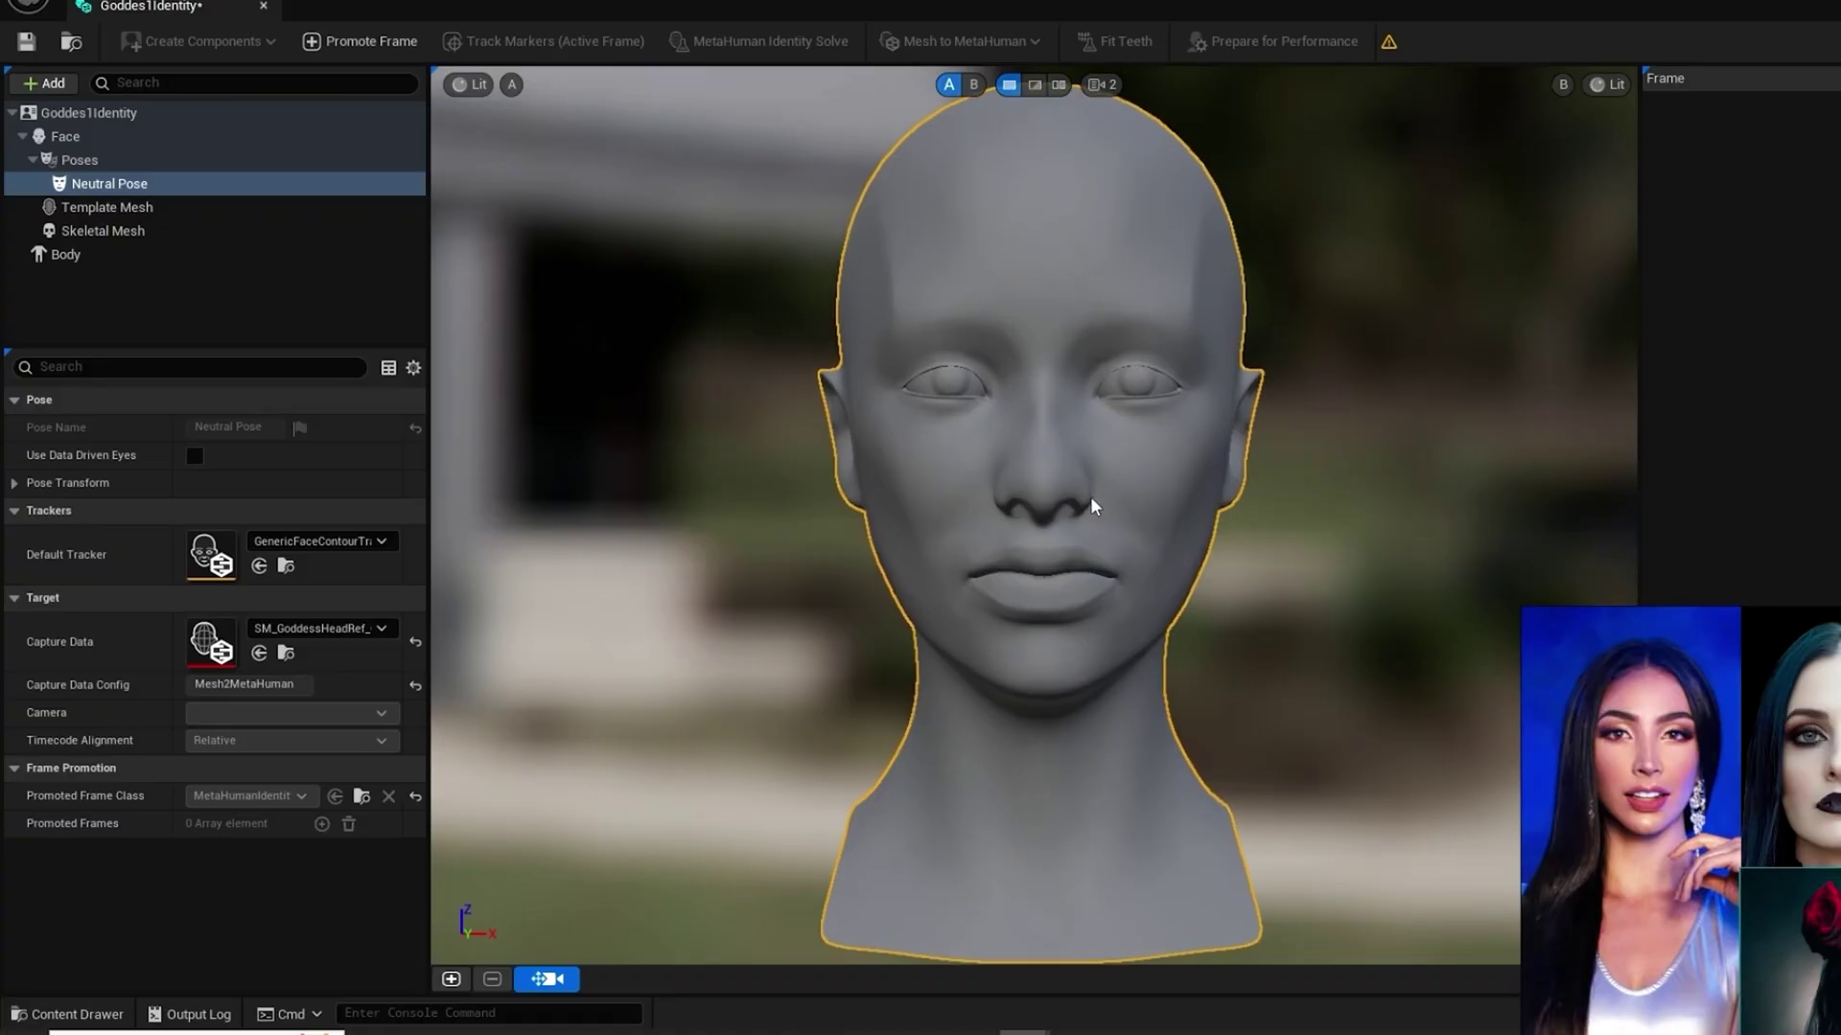
Step: Promote the current view as Frame 0 and accept it as the front view
{"action": "left_click", "coordinate": [332, 41]}
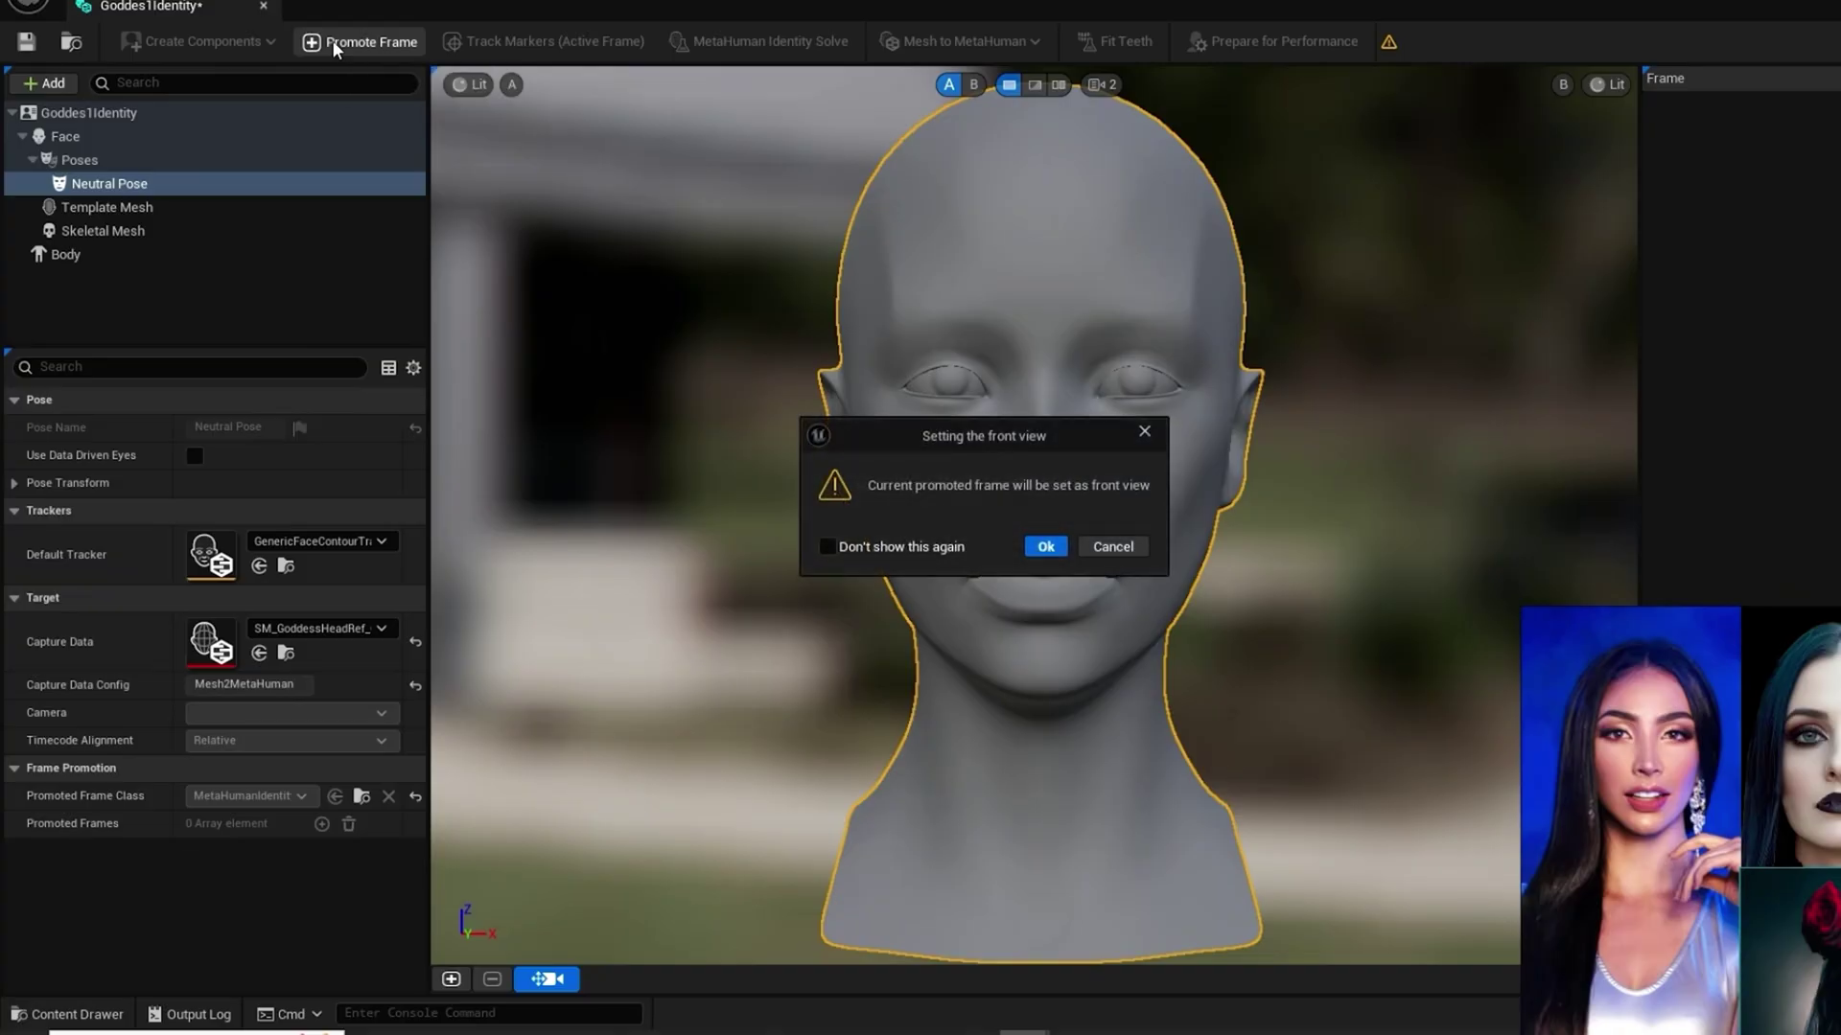
{"action": "left_click", "coordinate": [1050, 551]}
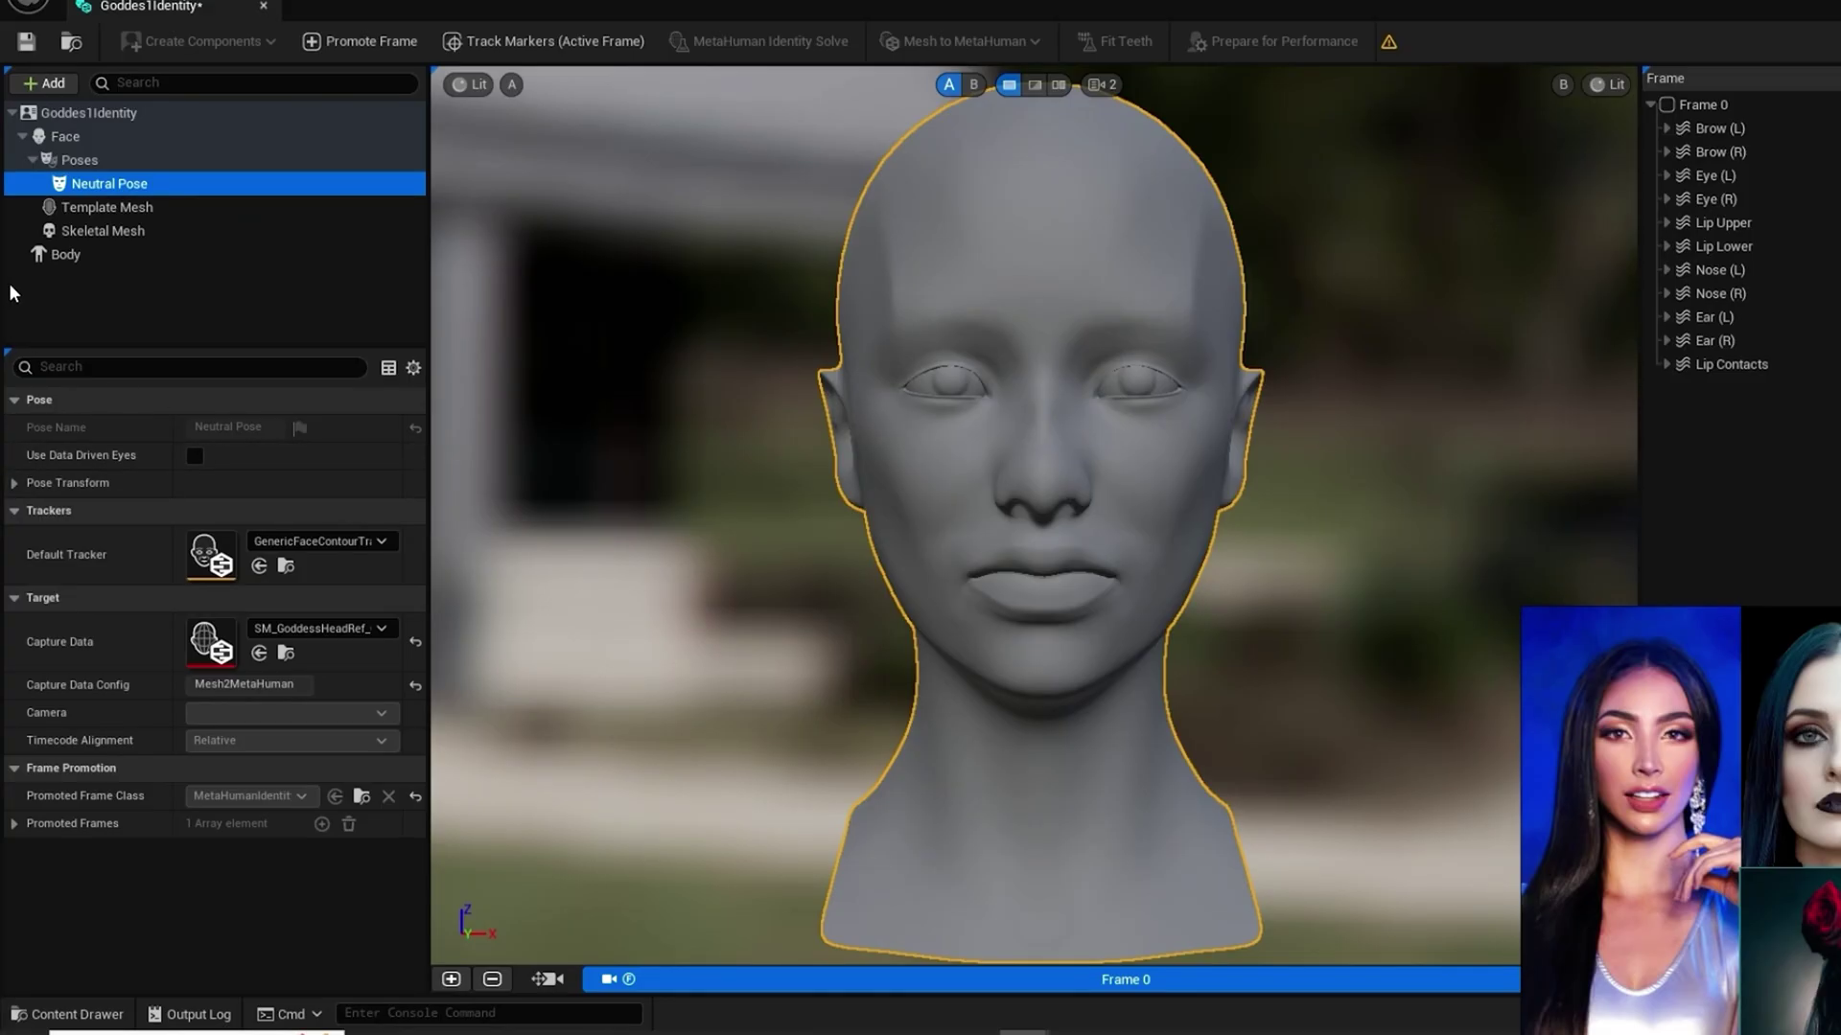
Step: Track markers on the active Frame 0 and zoom in on the eyes
{"action": "left_click", "coordinate": [513, 42]}
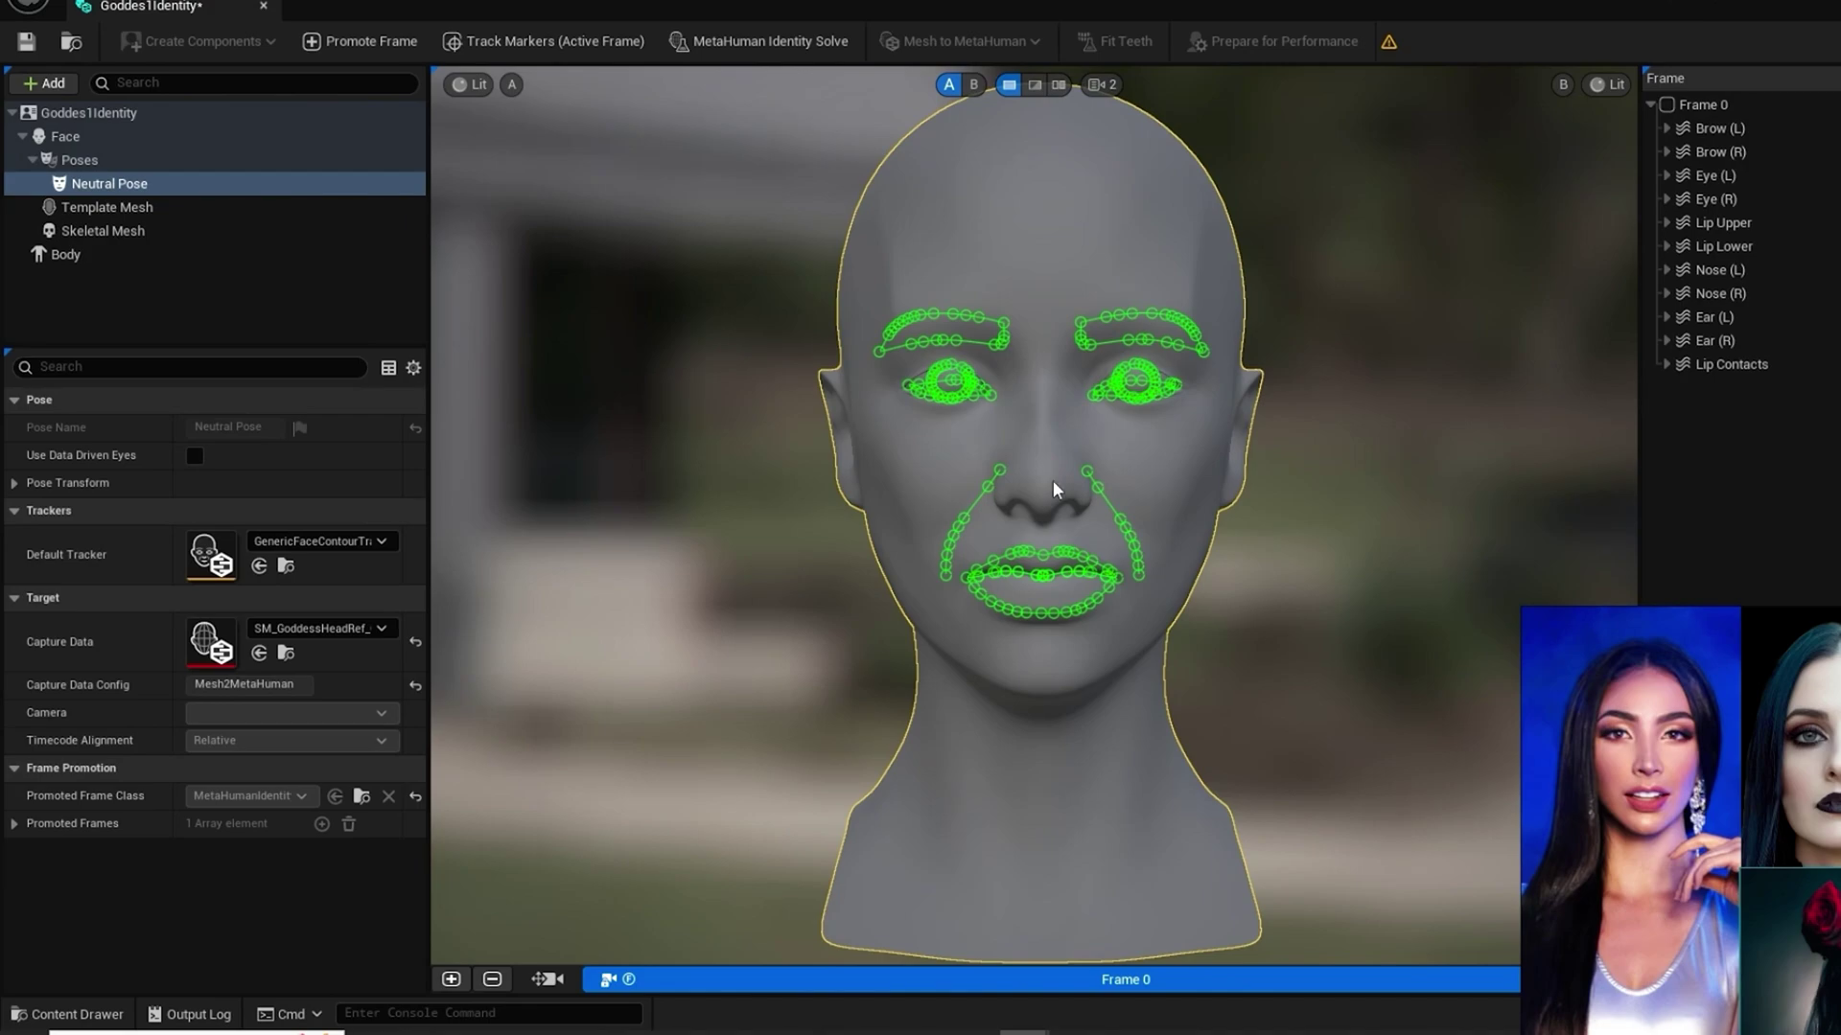
{"action": "scroll", "coordinate": [1048, 477], "scroll_direction": "up", "scroll_amount": 2}
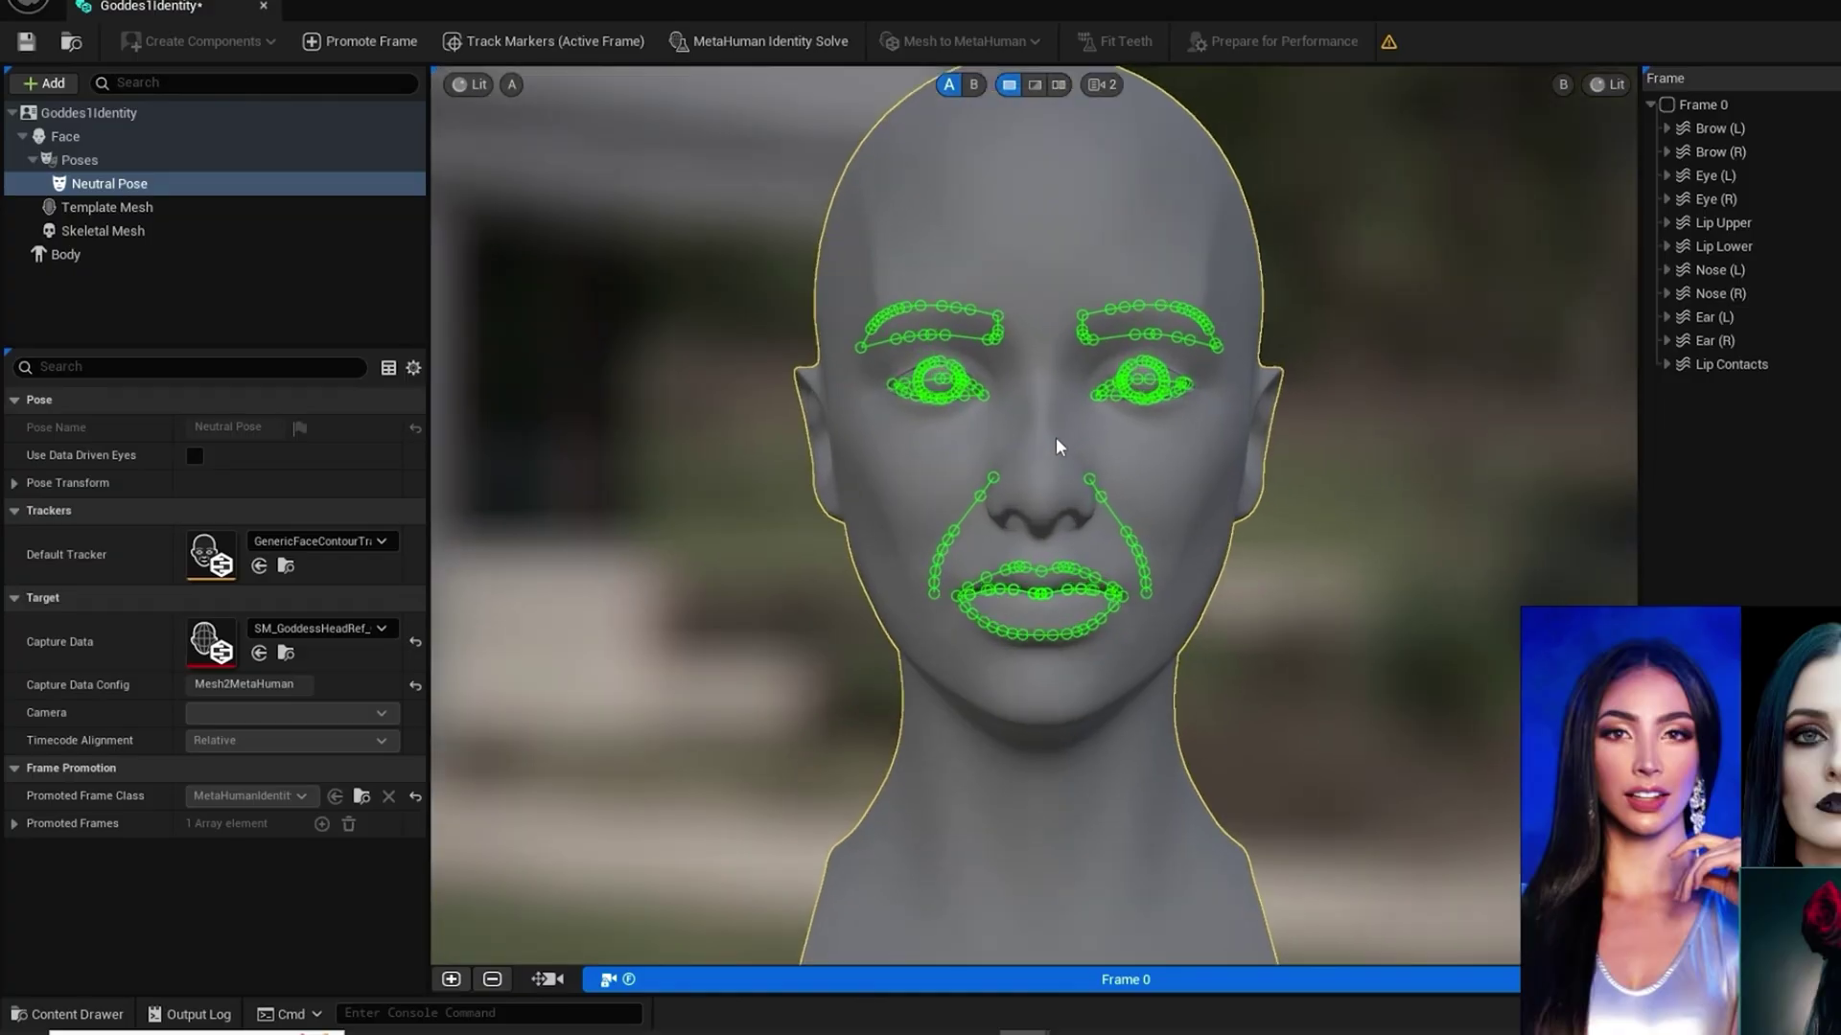
{"action": "scroll", "coordinate": [1055, 443], "scroll_direction": "up", "scroll_amount": 3}
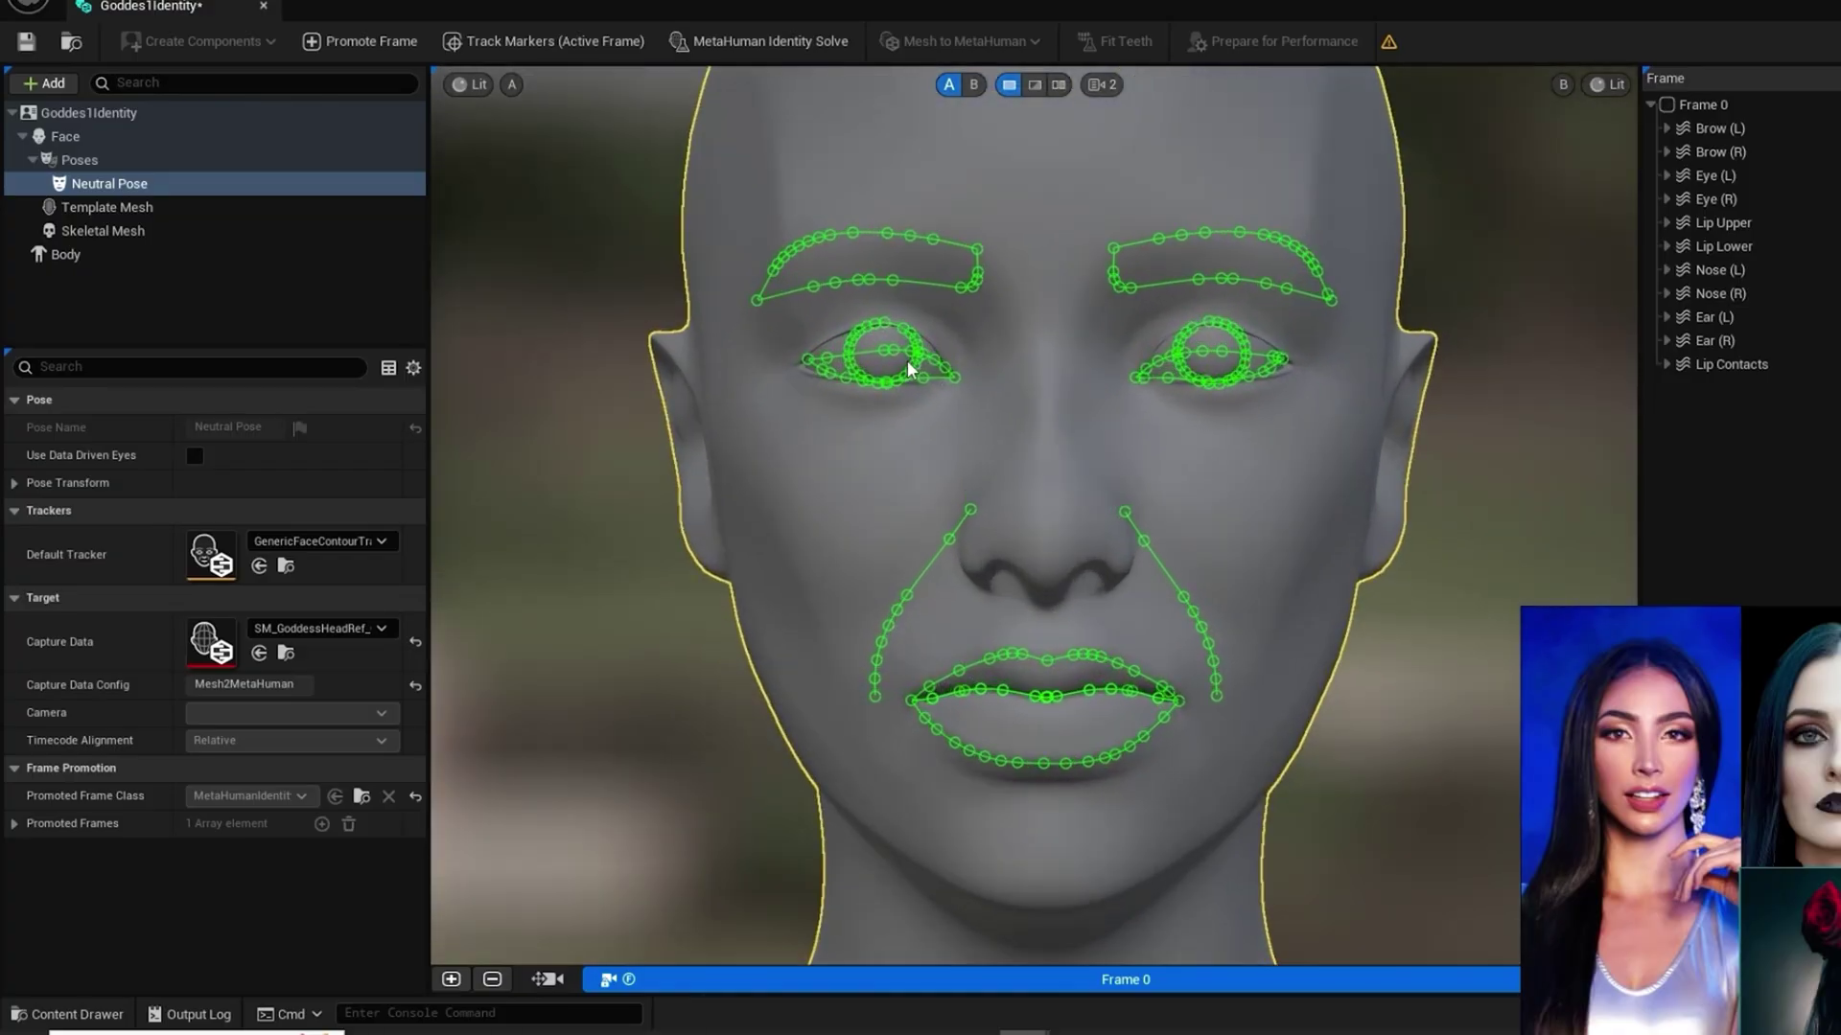
{"action": "scroll", "coordinate": [926, 370], "scroll_direction": "down", "scroll_amount": 3}
{"action": "scroll", "coordinate": [906, 372], "scroll_direction": "up", "scroll_amount": 3}
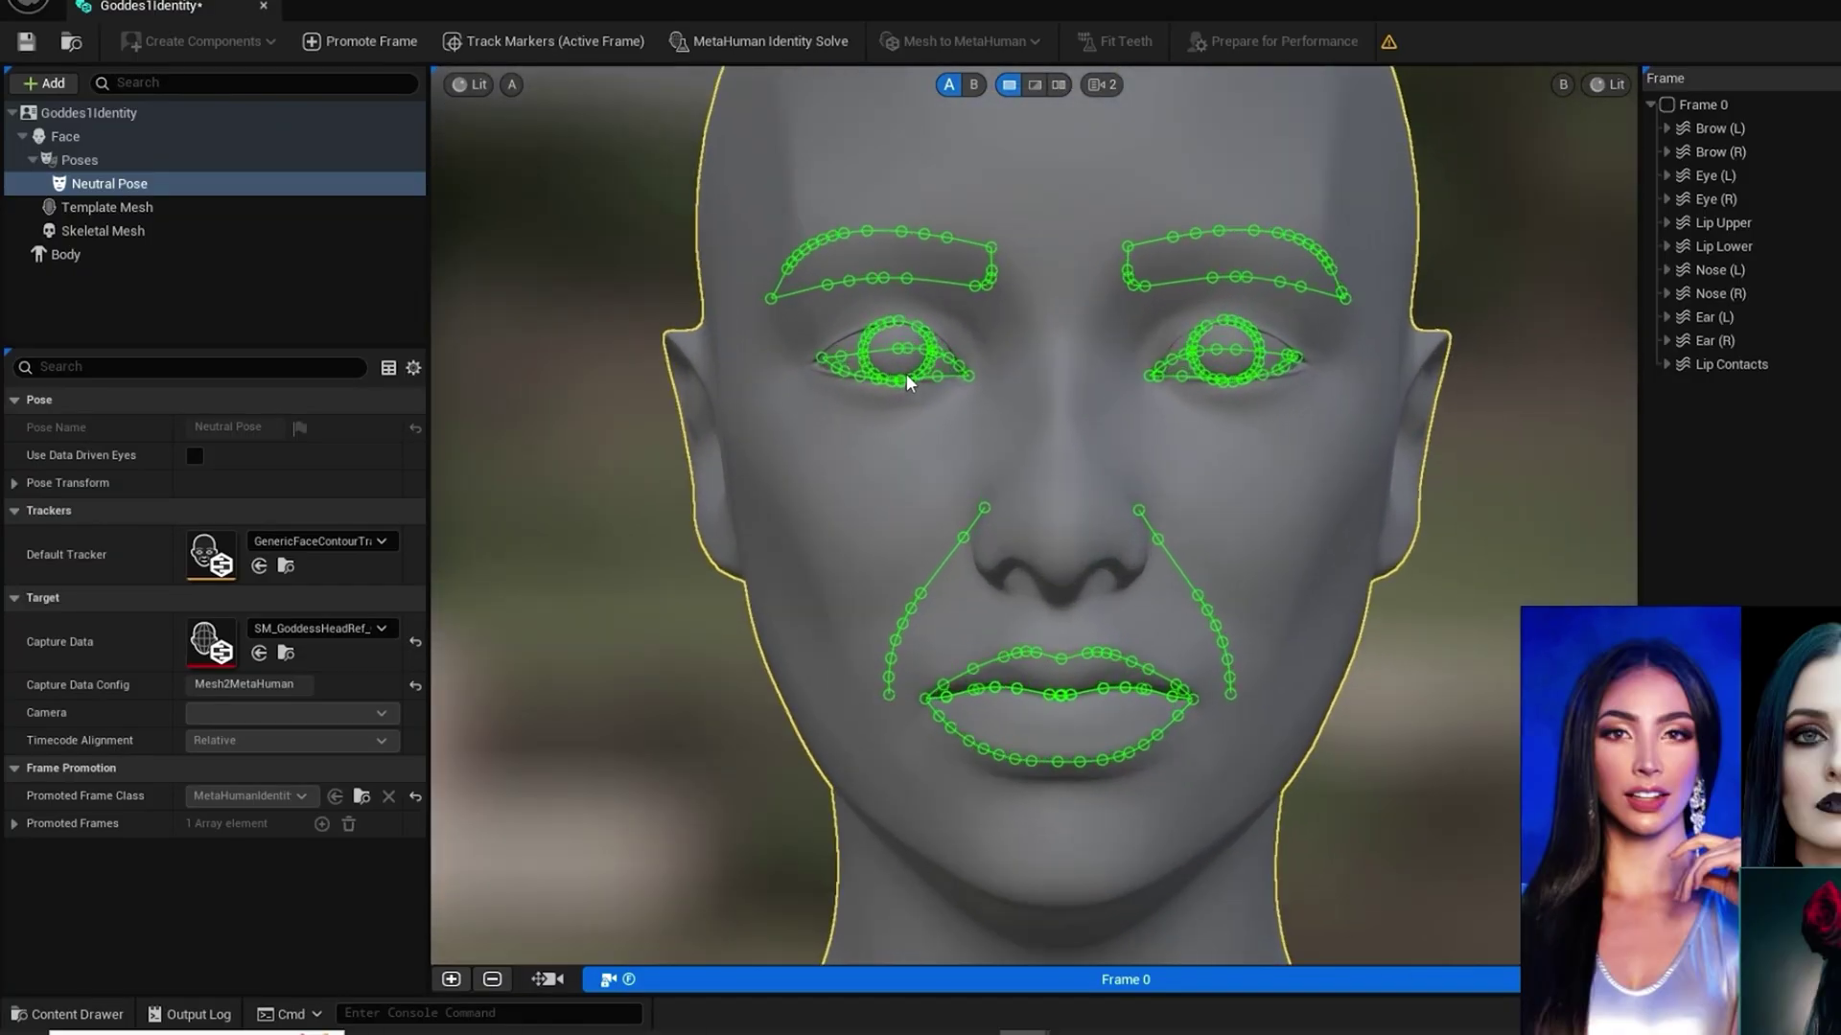
{"action": "scroll", "coordinate": [906, 372], "scroll_direction": "up", "scroll_amount": 2}
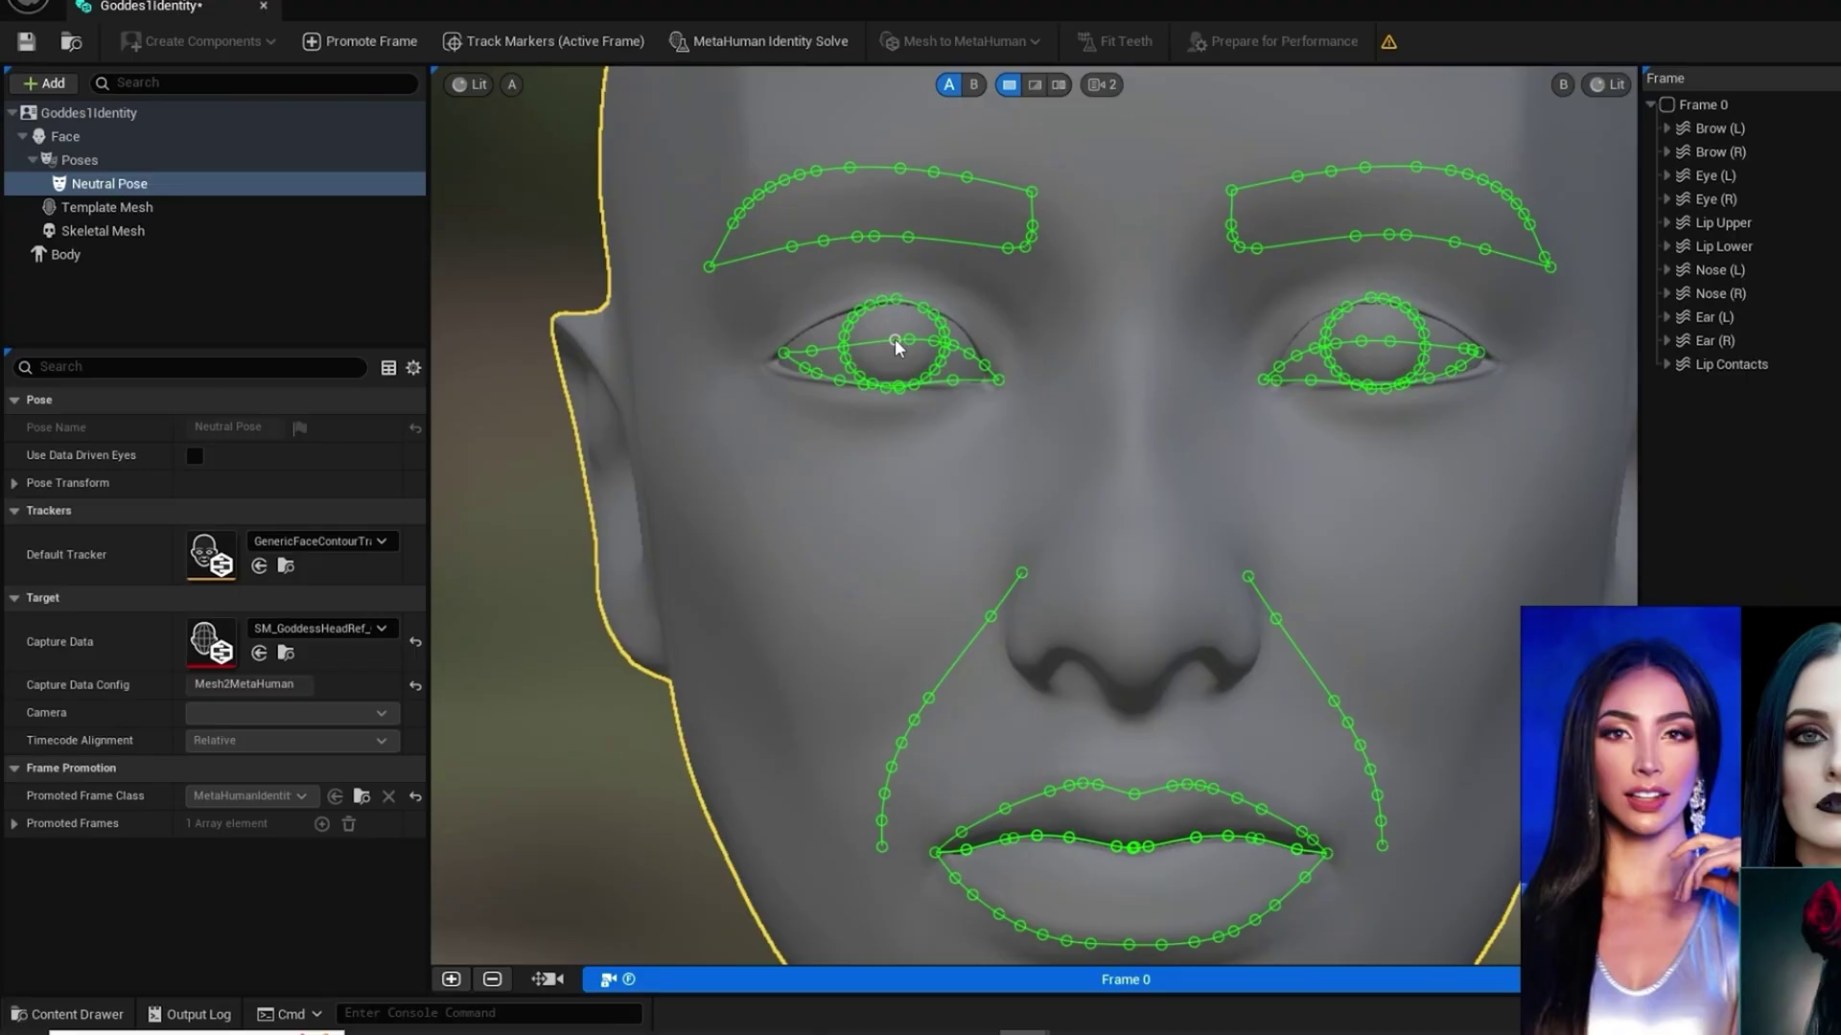
Step: Raise both Eyelid Upper curves onto the sculpted lid edges
{"action": "left_click", "coordinate": [871, 346]}
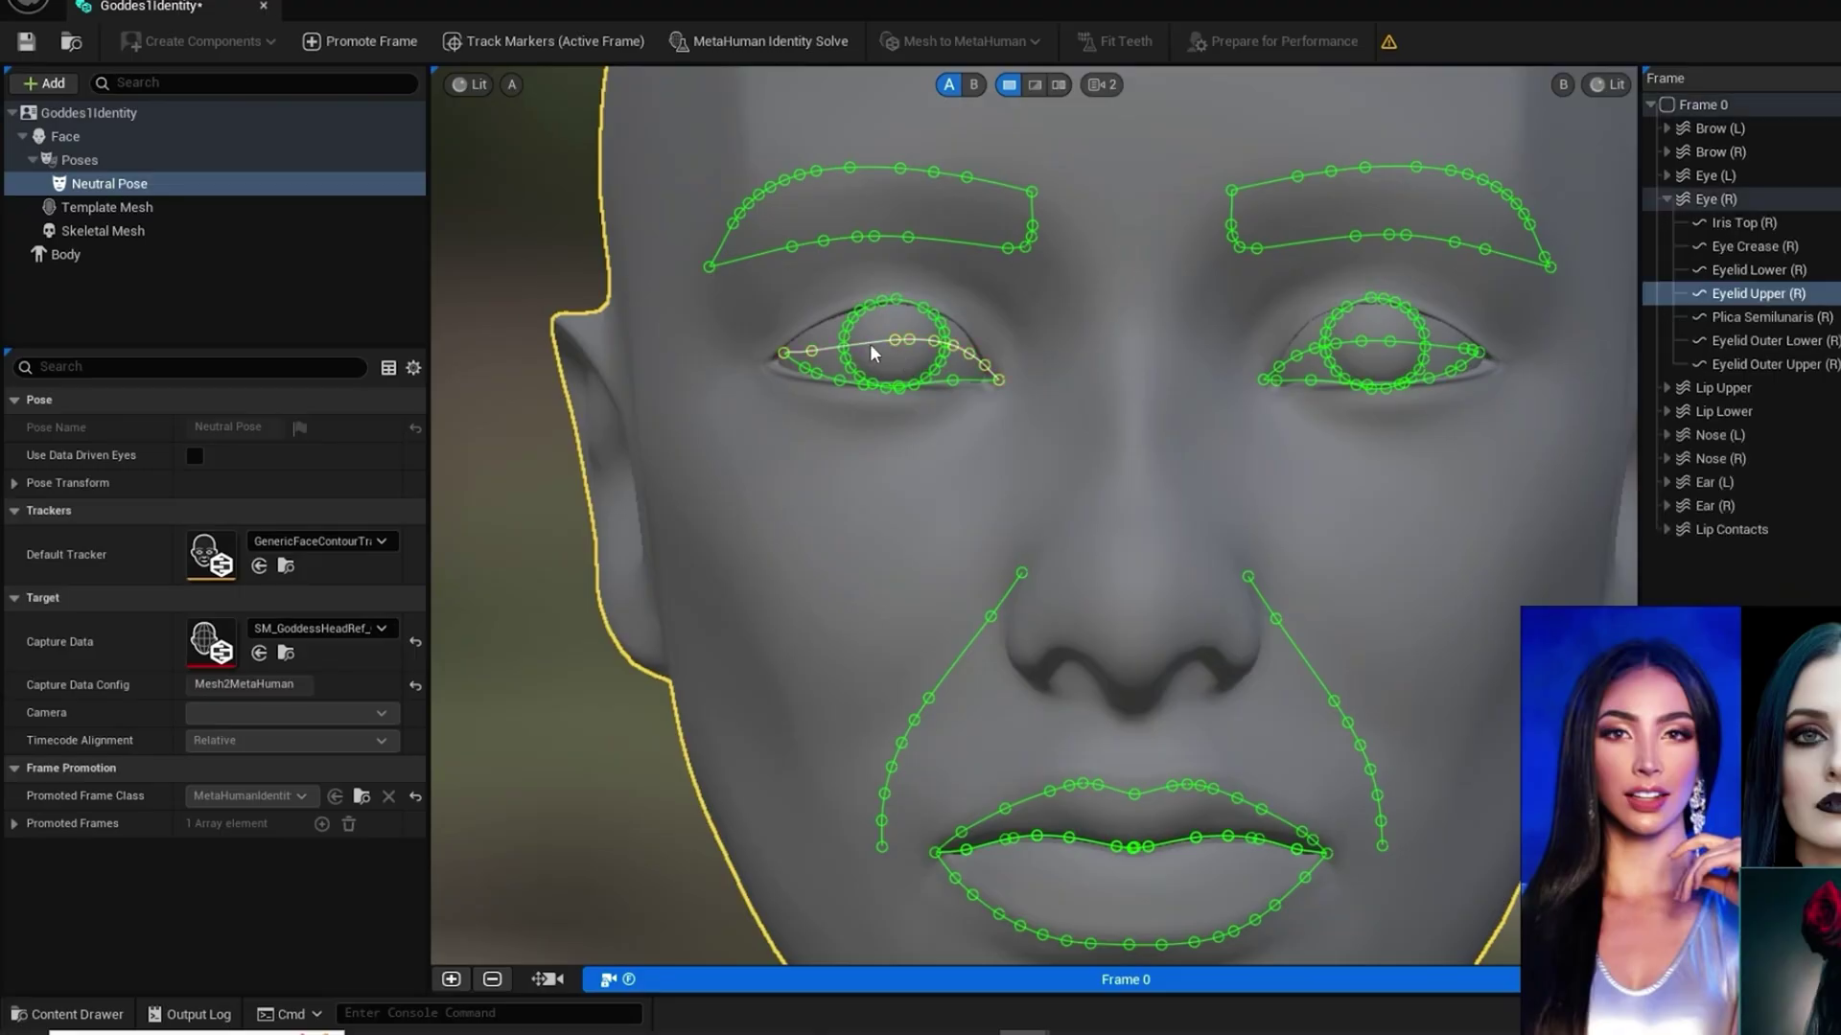
{"action": "left_click_drag", "start_coordinate": [872, 343], "coordinate": [864, 307]}
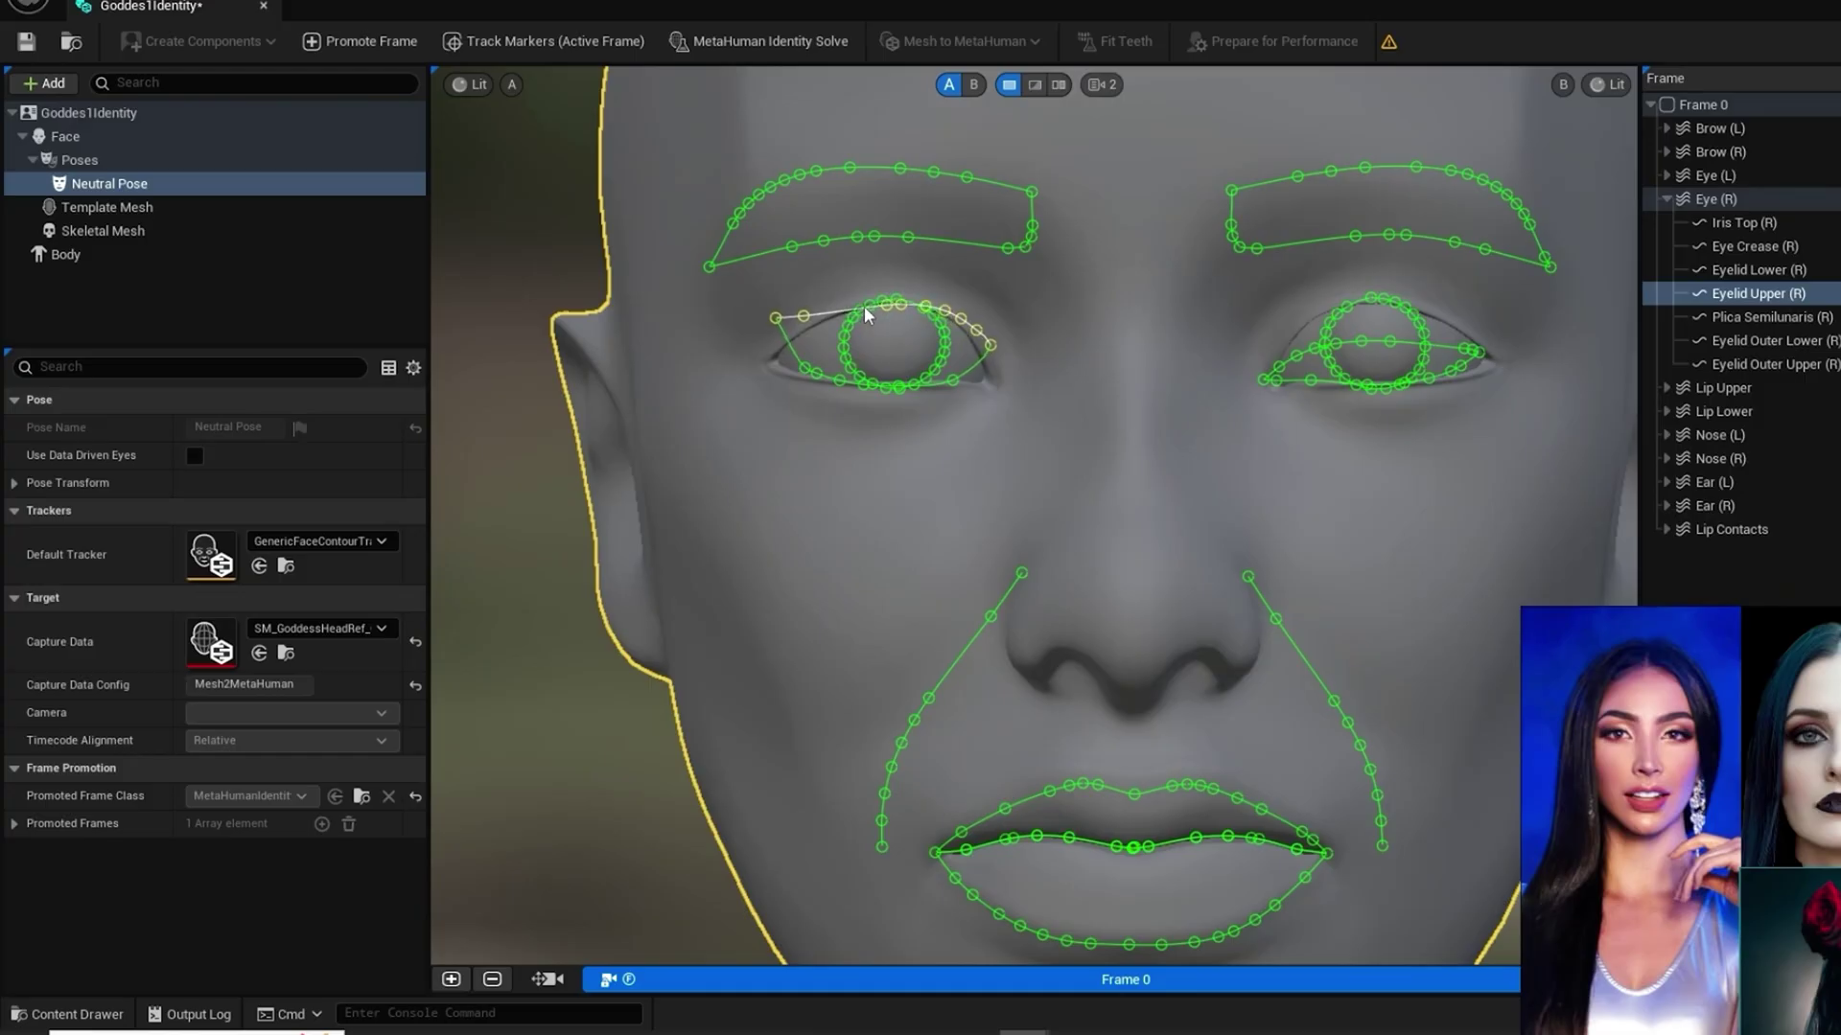
{"action": "left_click", "coordinate": [1412, 353]}
{"action": "left_click_drag", "start_coordinate": [1413, 353], "coordinate": [1413, 313]}
{"action": "left_click", "coordinate": [994, 346]}
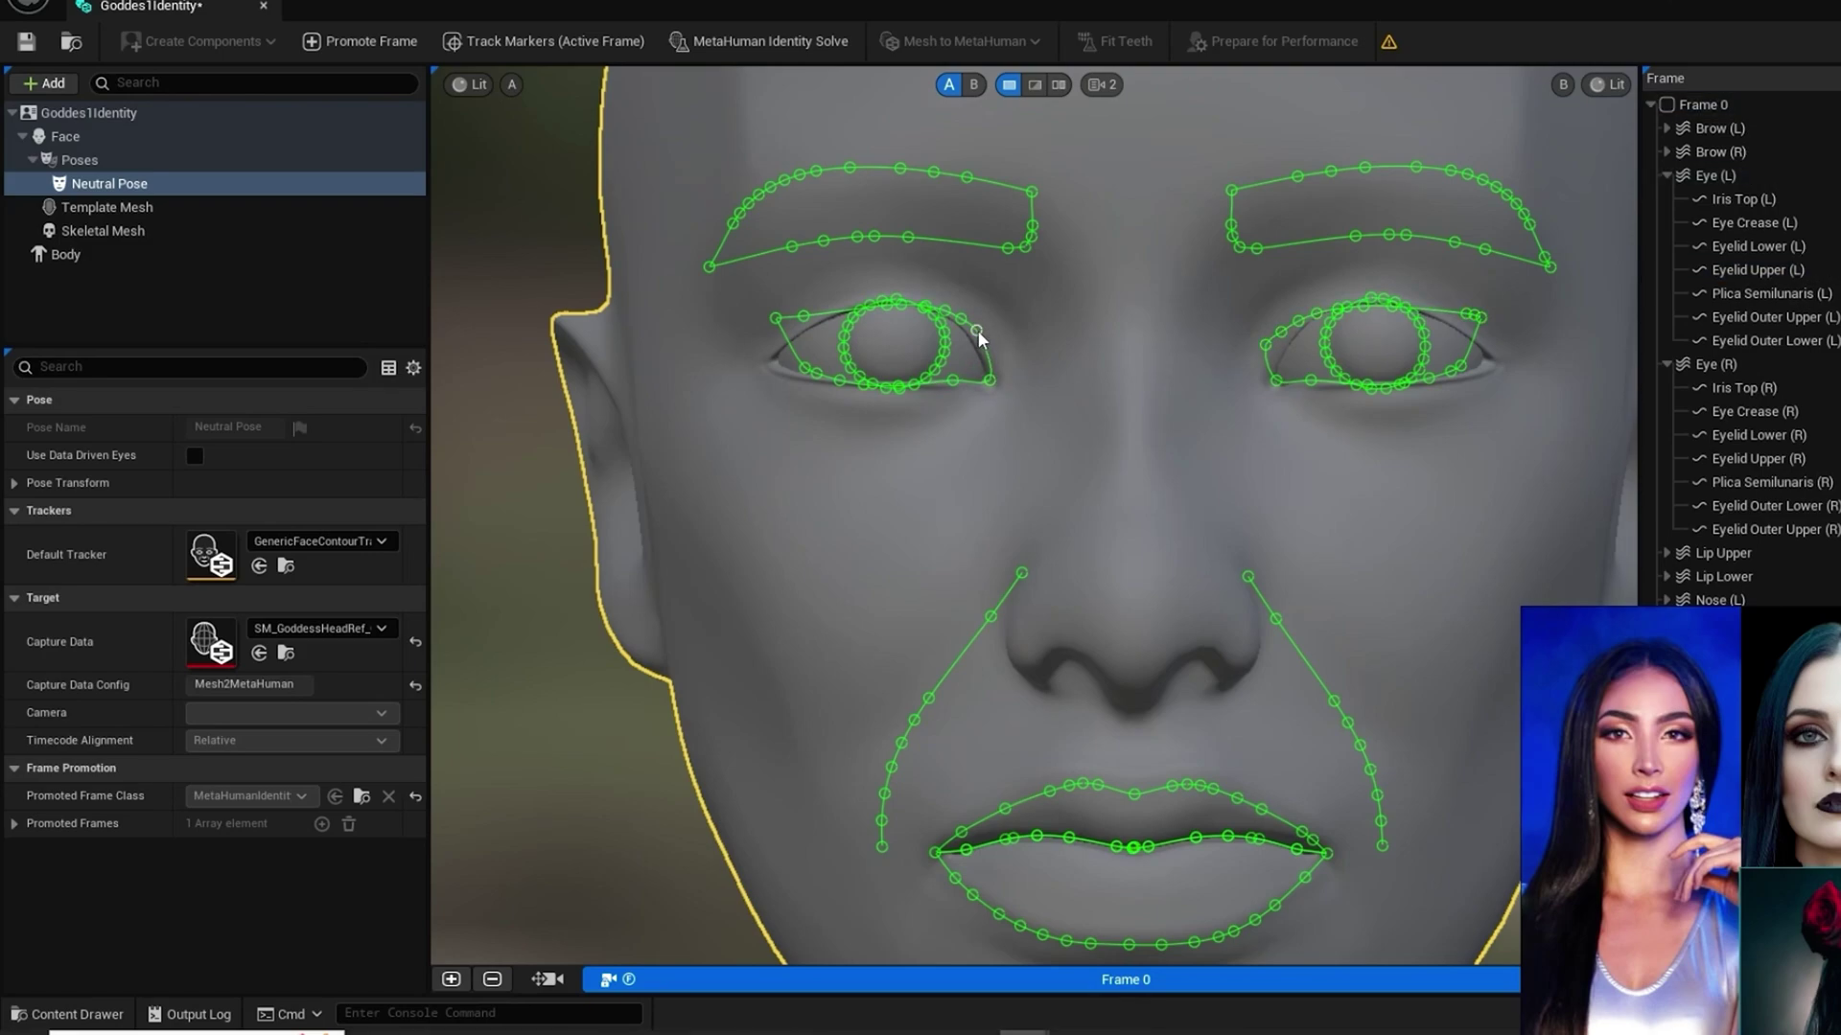
Step: Adjust the upper-lid, corner and lower-lid markers of the first eye onto its outline
{"action": "left_click_drag", "start_coordinate": [976, 331], "coordinate": [974, 341]}
{"action": "left_click_drag", "start_coordinate": [945, 312], "coordinate": [945, 316]}
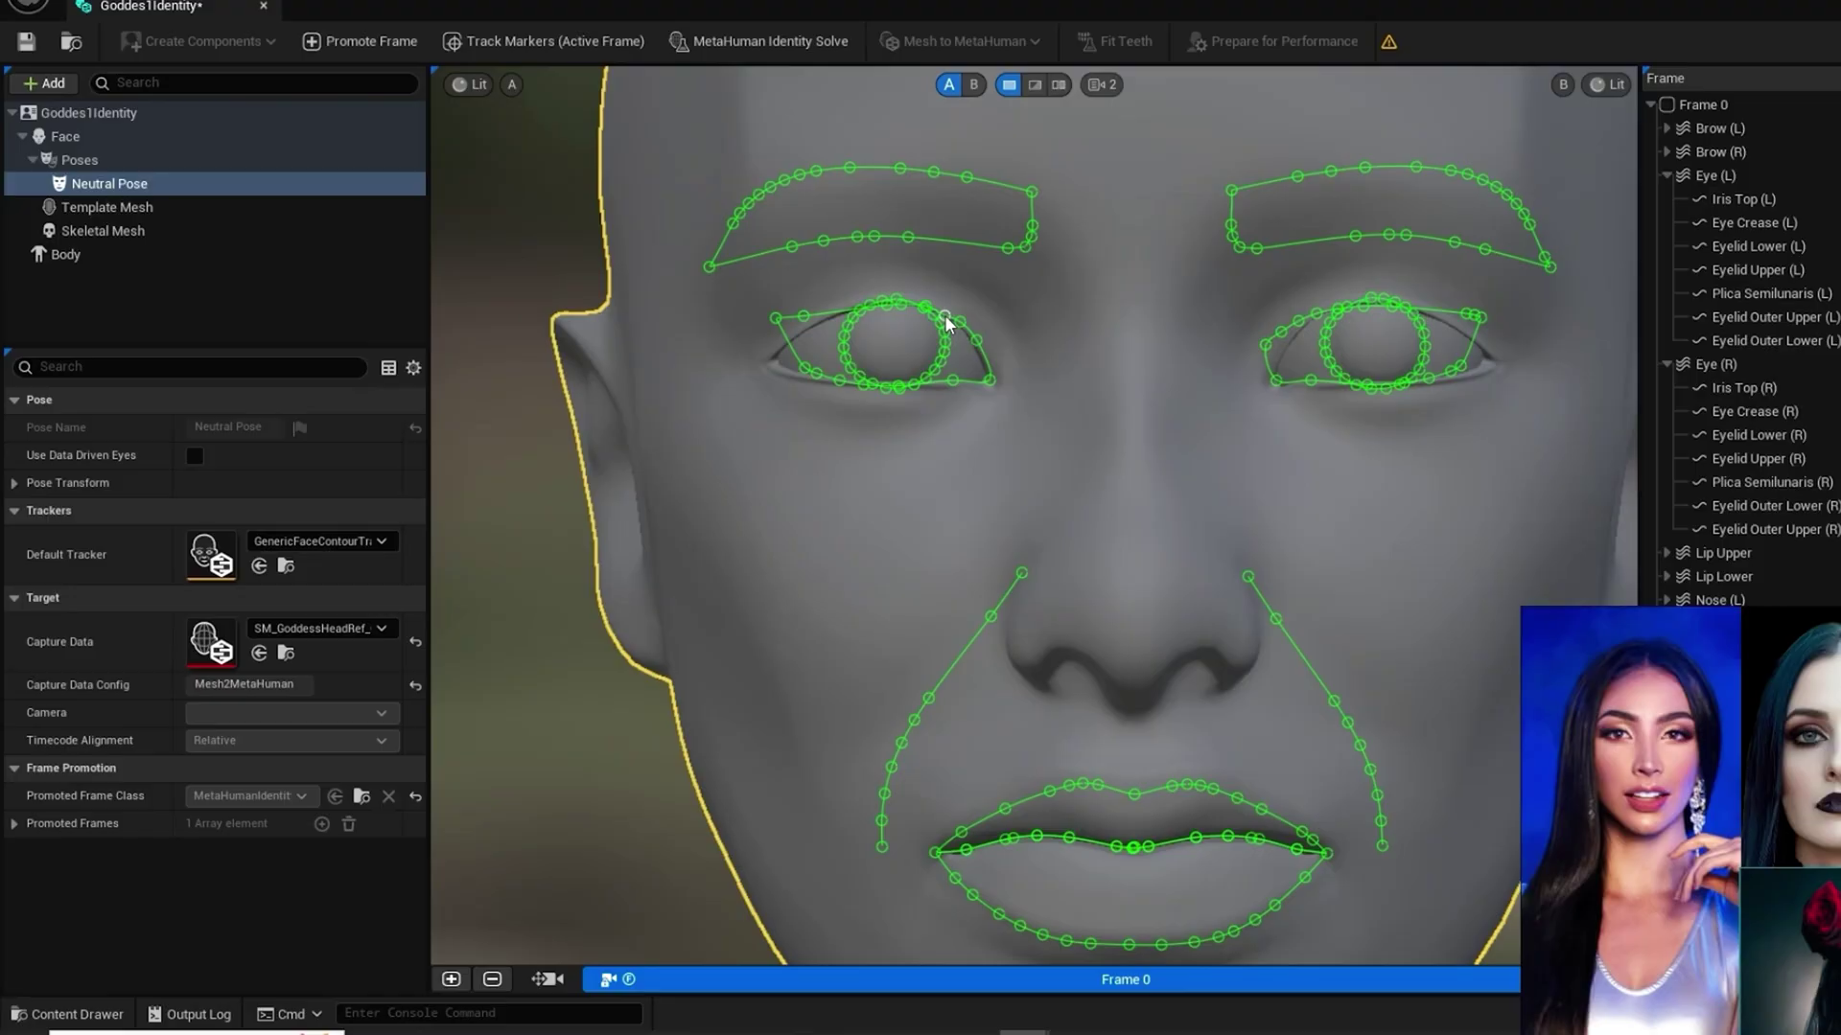
{"action": "left_click", "coordinate": [775, 319]}
{"action": "left_click_drag", "start_coordinate": [776, 318], "coordinate": [768, 366]}
{"action": "left_click_drag", "start_coordinate": [804, 369], "coordinate": [796, 371]}
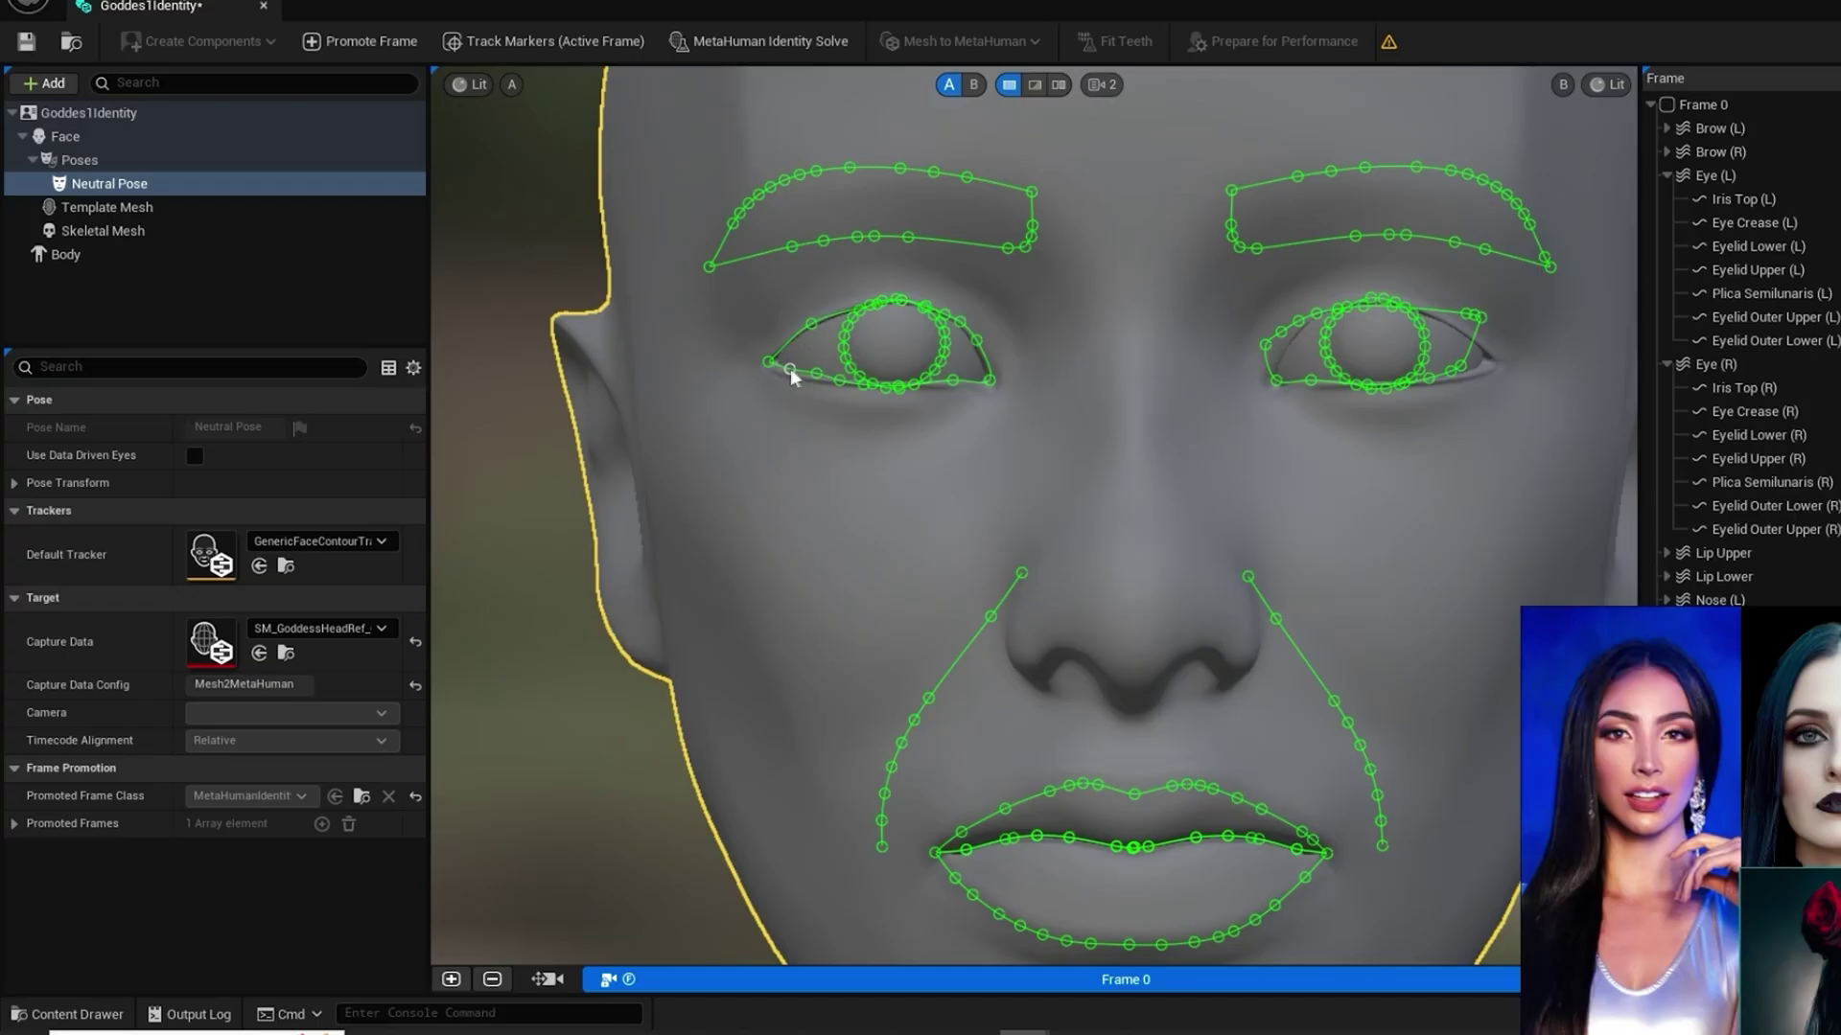
{"action": "left_click", "coordinate": [769, 361]}
Step: Adjust the outer, inner and lower-lid markers of the second eye onto its outline
{"action": "left_click_drag", "start_coordinate": [1487, 360], "coordinate": [1442, 323]}
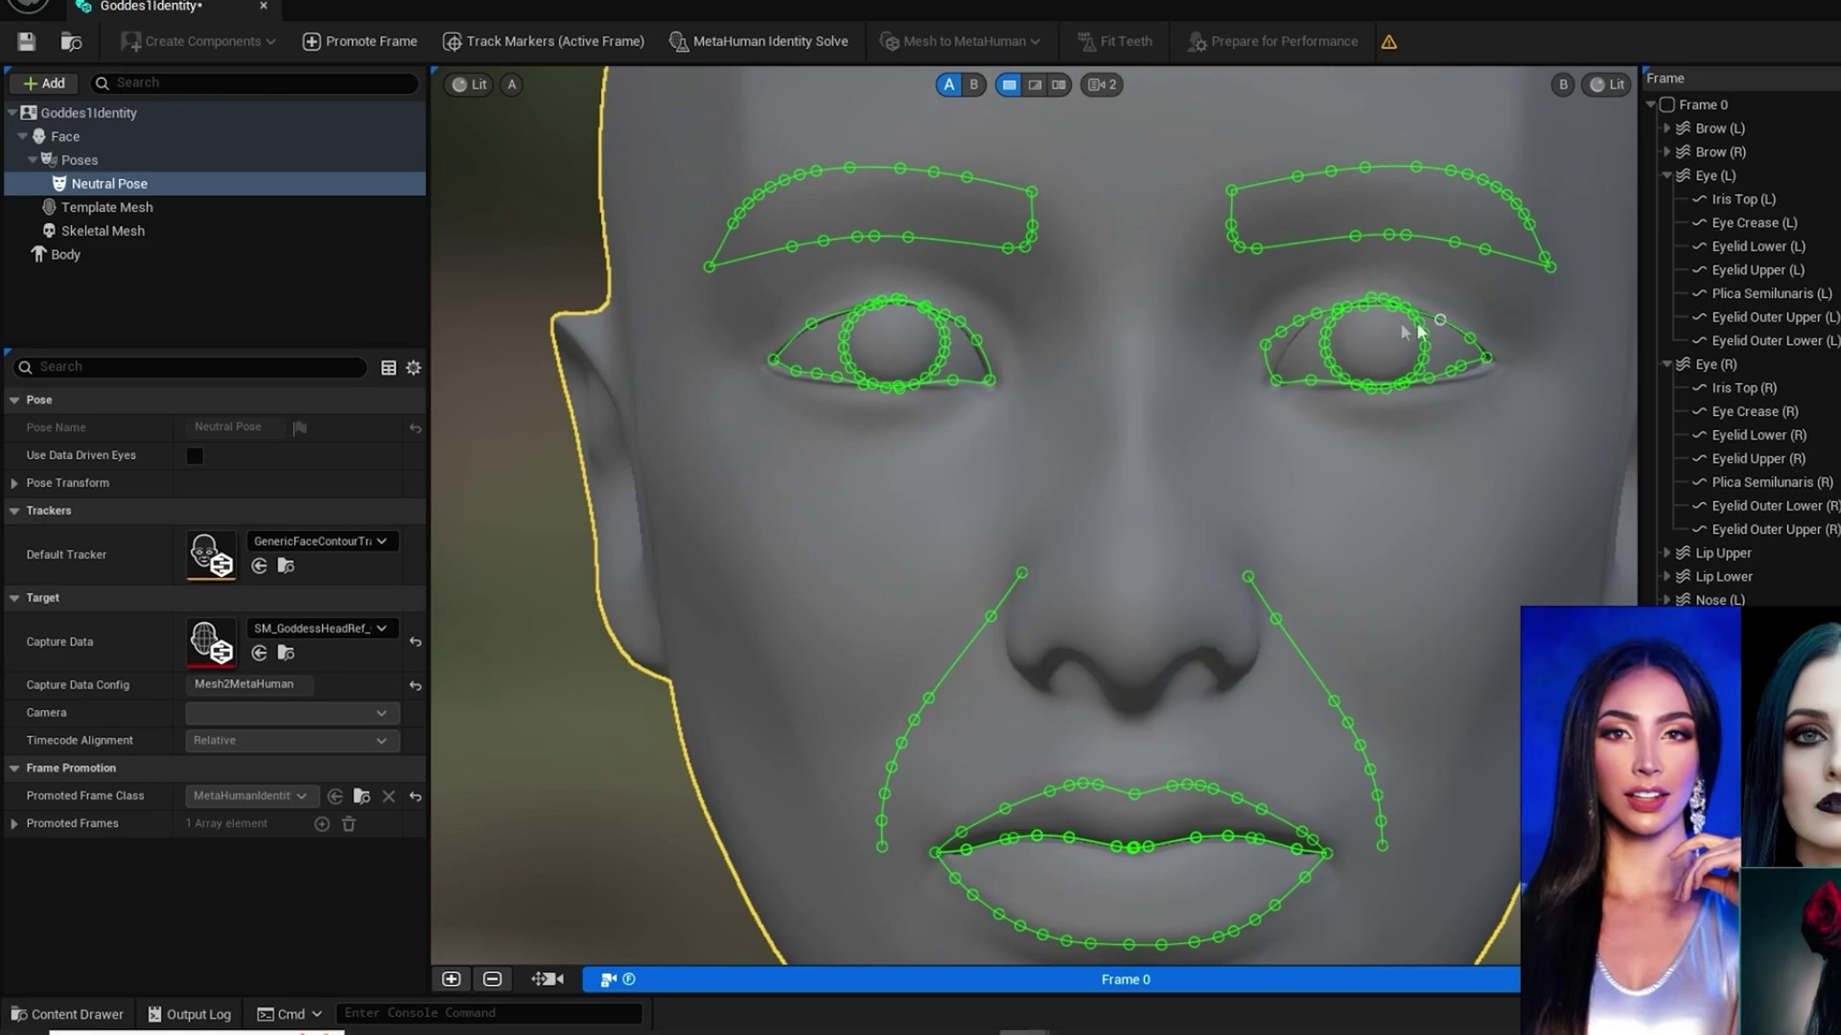
{"action": "mouse_move", "coordinate": [1302, 329]}
{"action": "left_mouse_down"}
{"action": "mouse_move", "coordinate": [1283, 371]}
{"action": "mouse_move", "coordinate": [1305, 330]}
{"action": "left_mouse_up"}
{"action": "left_click_drag", "start_coordinate": [1461, 367], "coordinate": [1472, 368]}
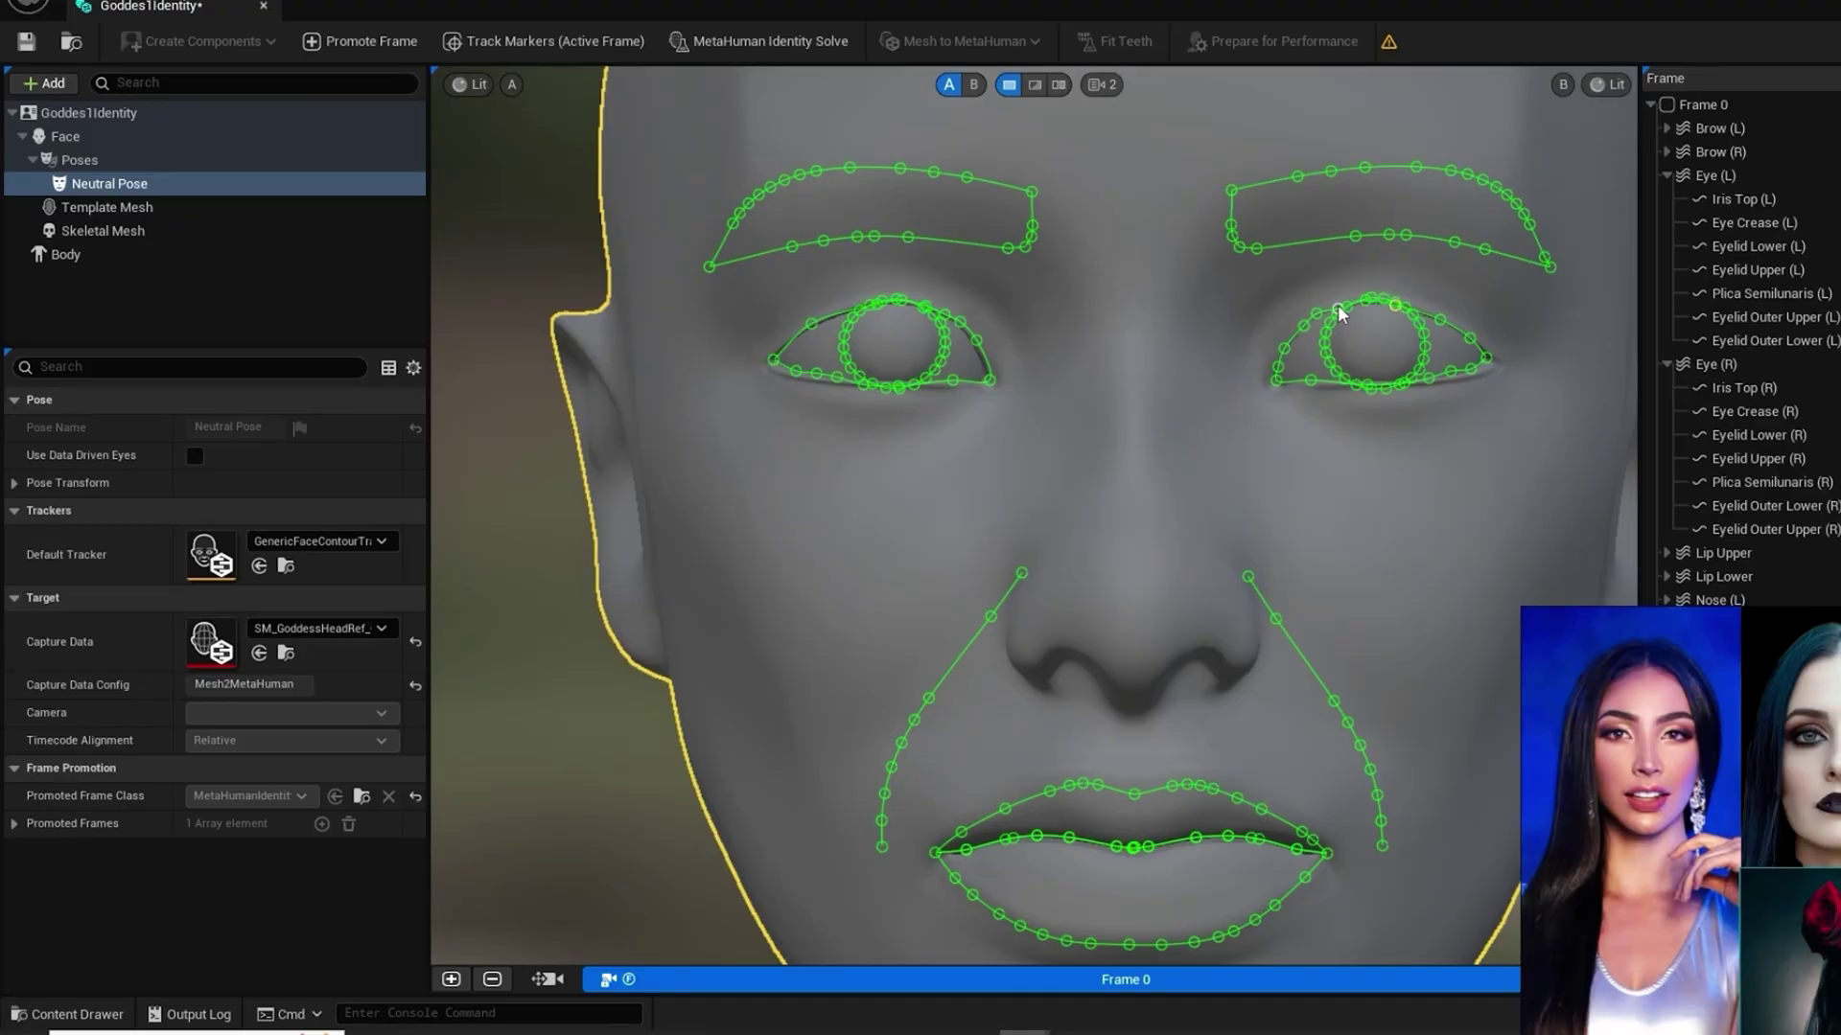
{"action": "left_click_drag", "start_coordinate": [1339, 311], "coordinate": [1338, 305]}
Step: Drag the inner-end points of Brow (L) and Brow (R) onto the brow heads
{"action": "scroll", "coordinate": [1059, 623], "scroll_direction": "down", "scroll_amount": 5}
{"action": "scroll", "coordinate": [1060, 591], "scroll_direction": "up", "scroll_amount": 3}
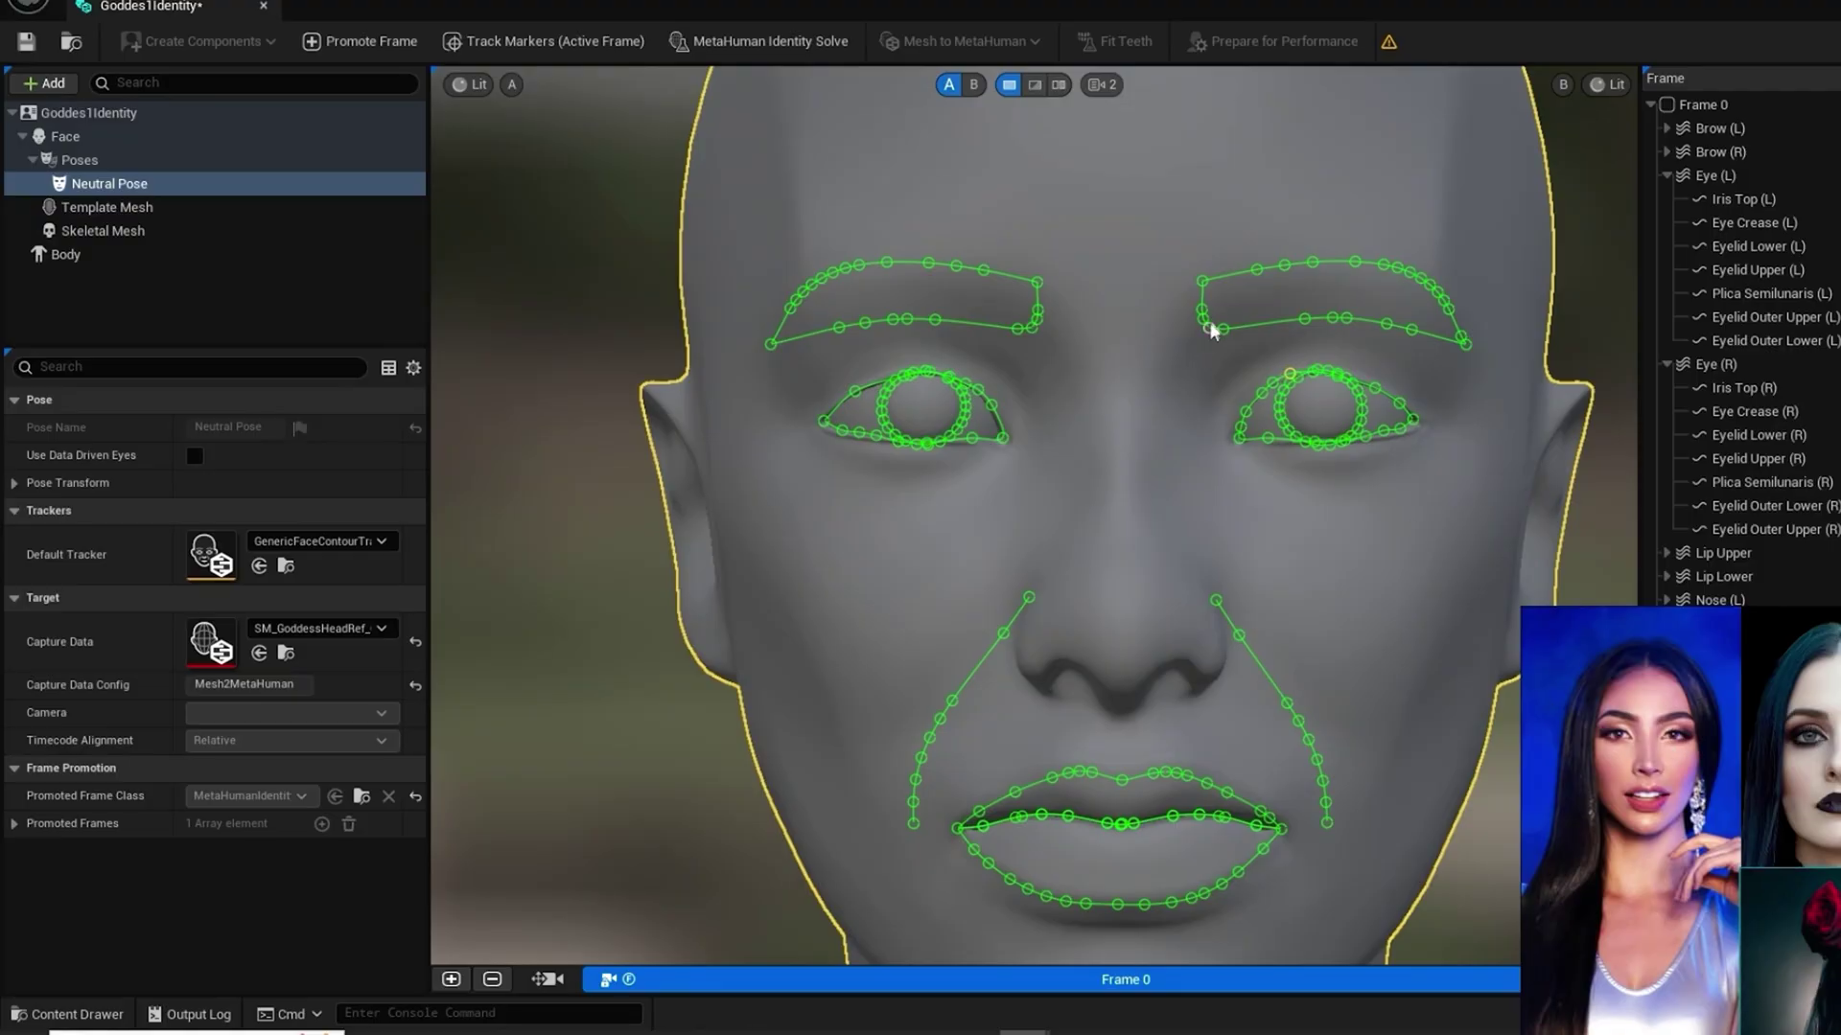
{"action": "mouse_move", "coordinate": [1211, 333]}
{"action": "left_mouse_down"}
{"action": "mouse_move", "coordinate": [1191, 342]}
{"action": "mouse_move", "coordinate": [1189, 306]}
{"action": "left_mouse_up"}
{"action": "left_click_drag", "start_coordinate": [1029, 331], "coordinate": [1050, 308]}
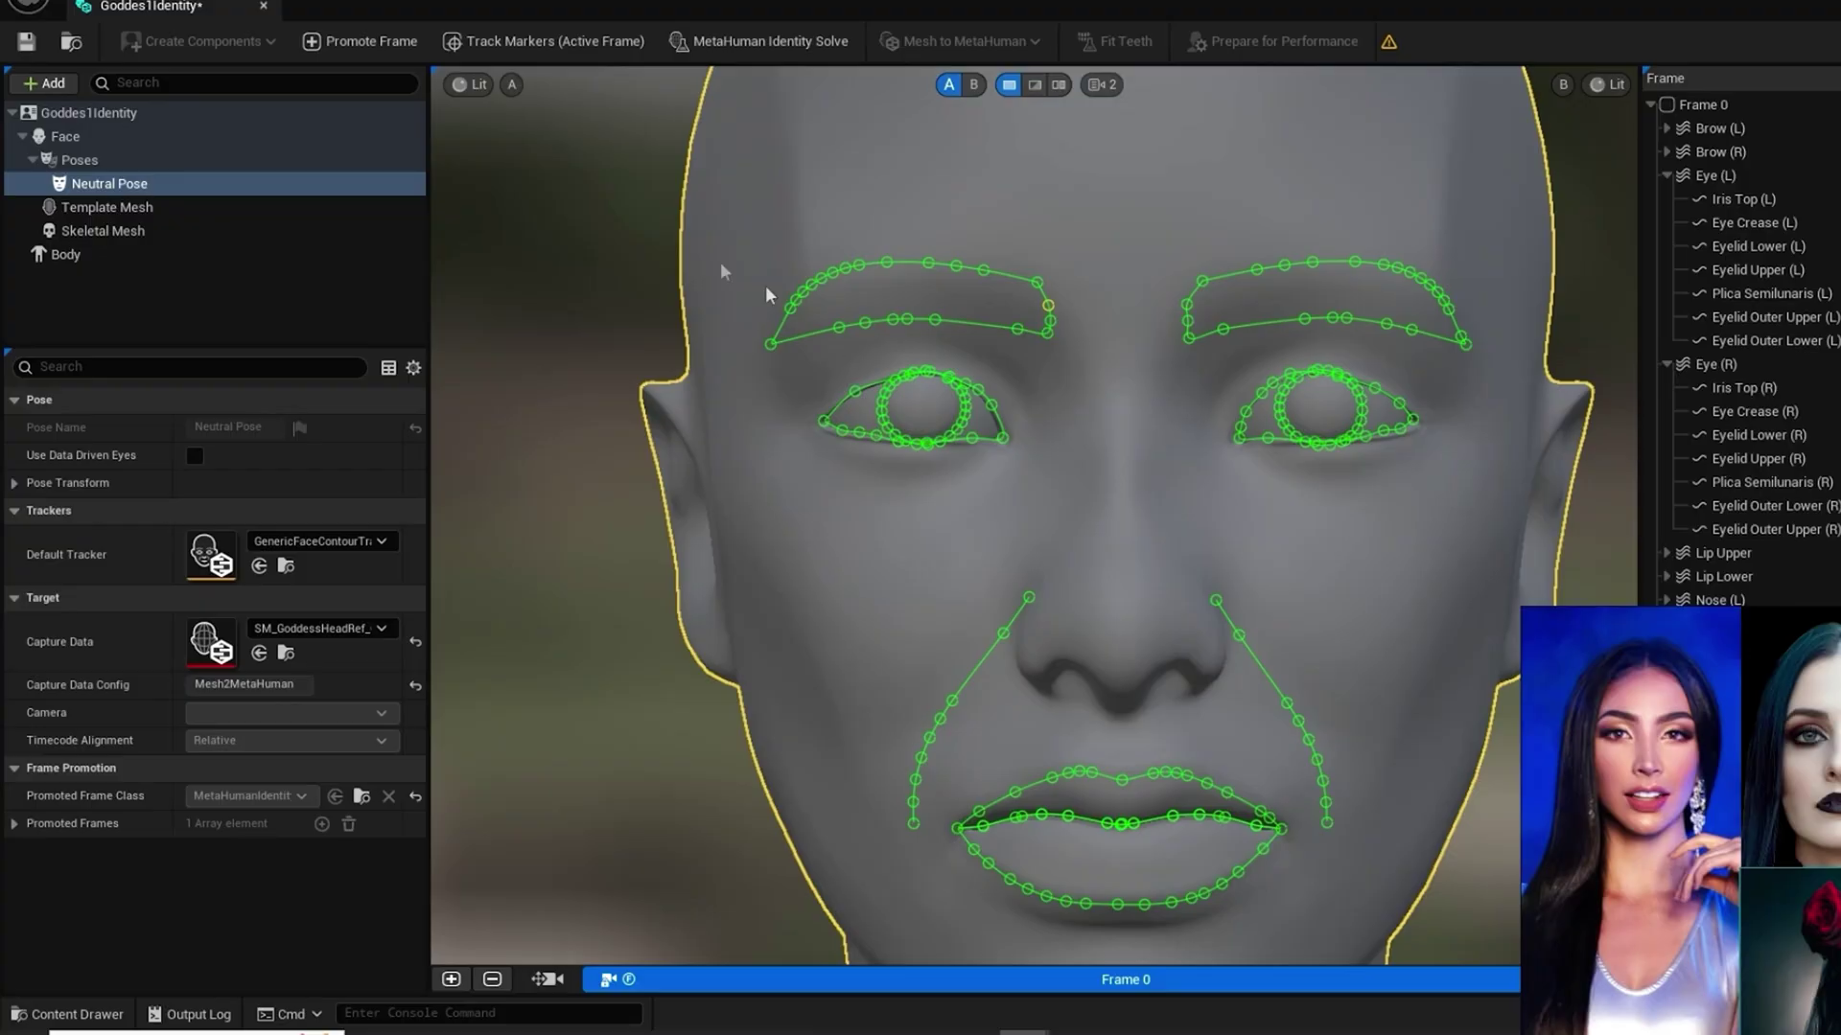
Step: Solve the MetaHuman Identity, check the Single, Dual and Wipe views, and widen the template side of the wipe
{"action": "left_click", "coordinate": [750, 42]}
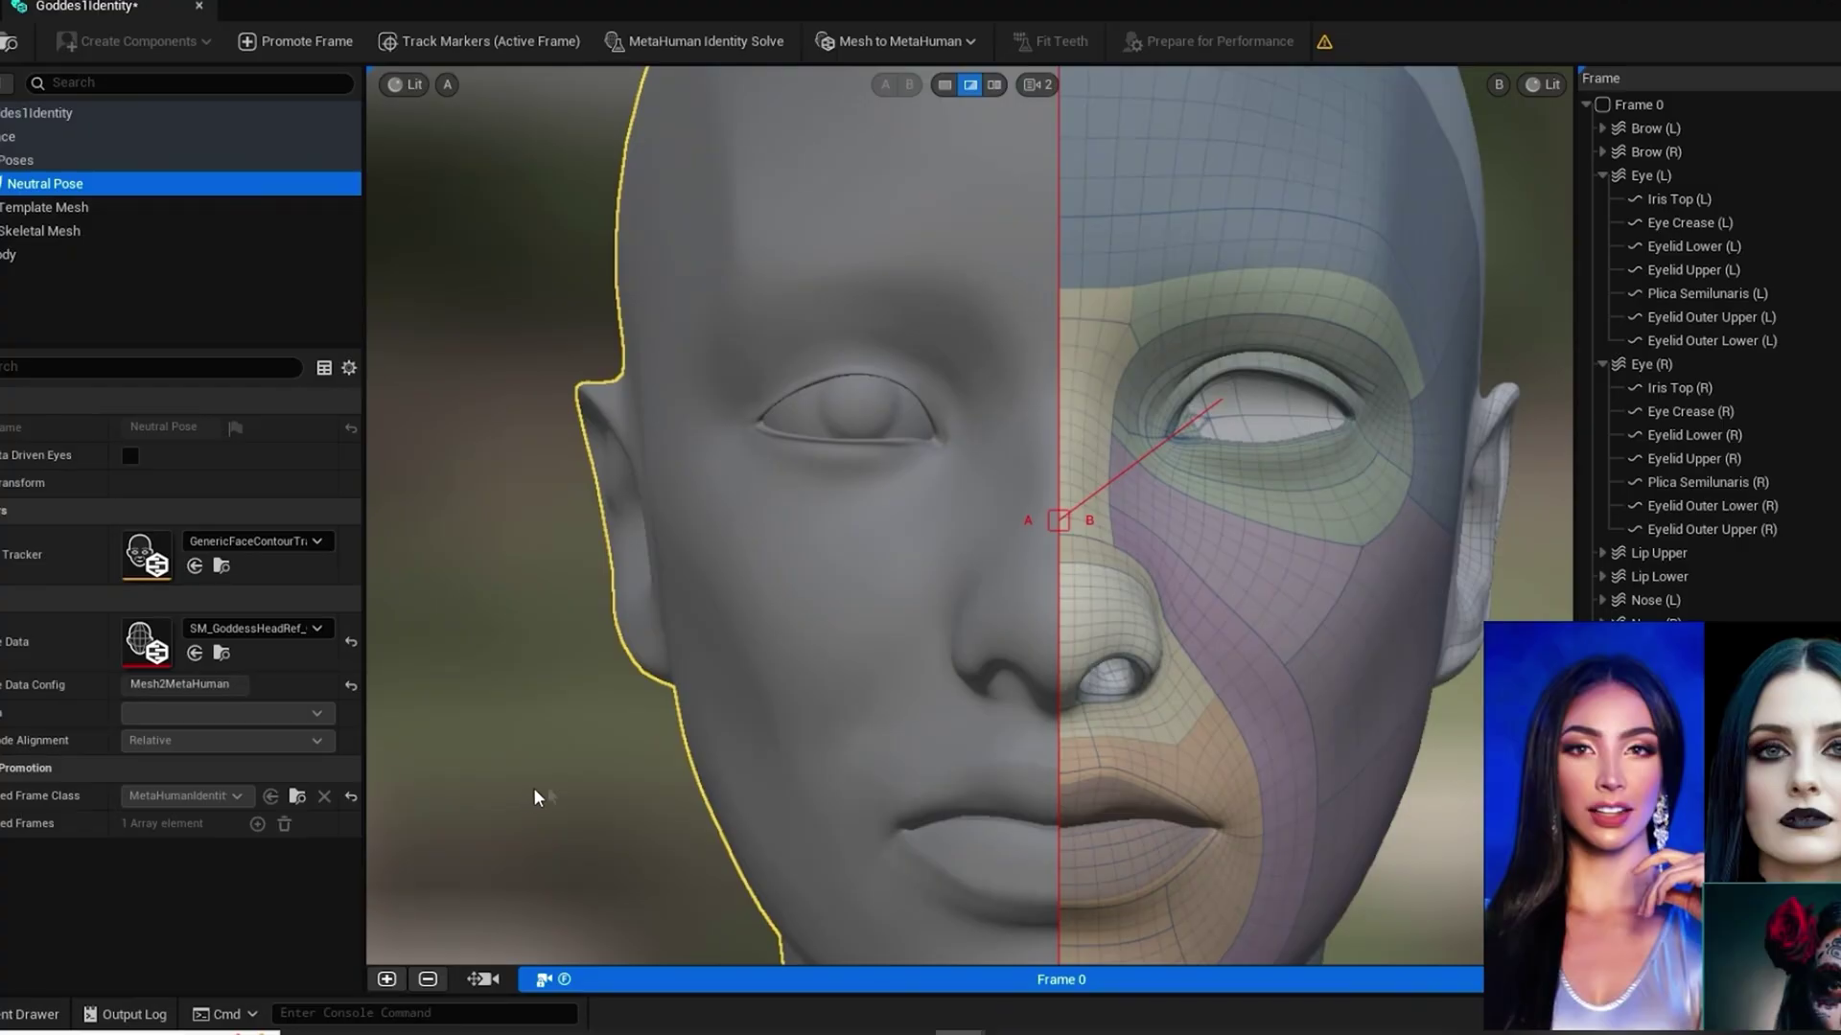
{"action": "left_click", "coordinate": [944, 85]}
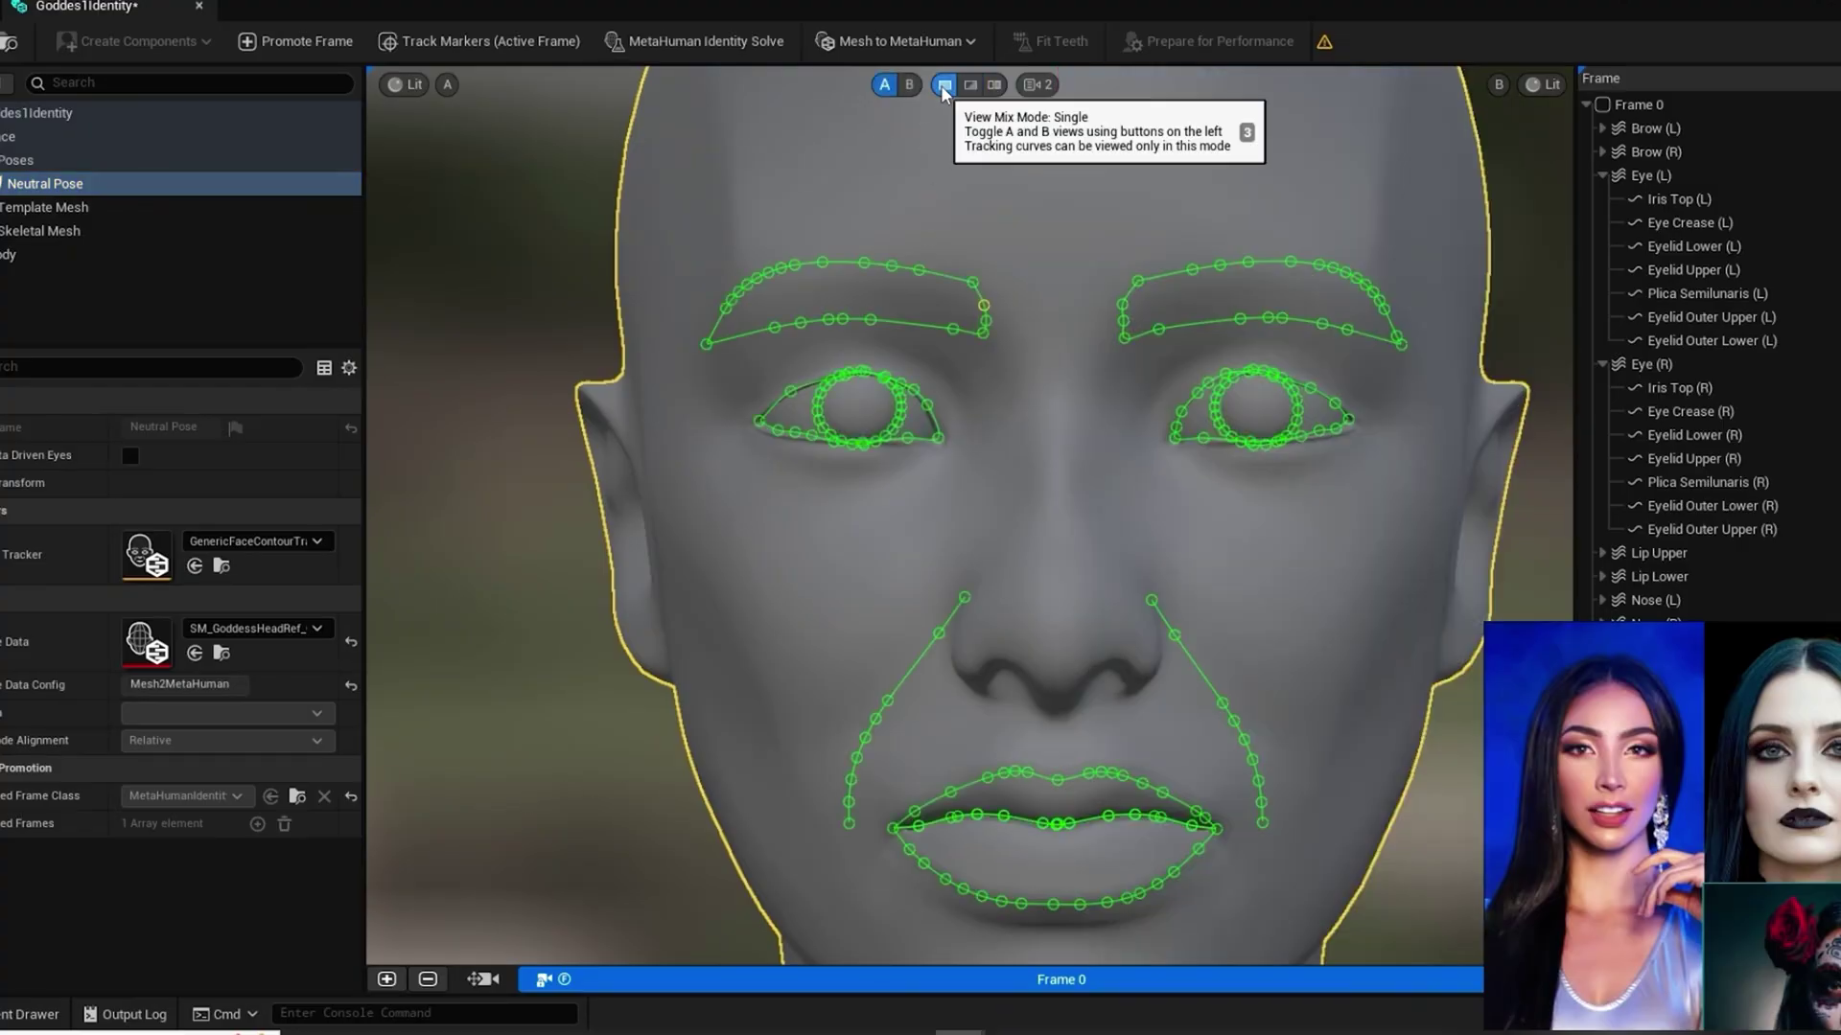
{"action": "left_click", "coordinate": [969, 85]}
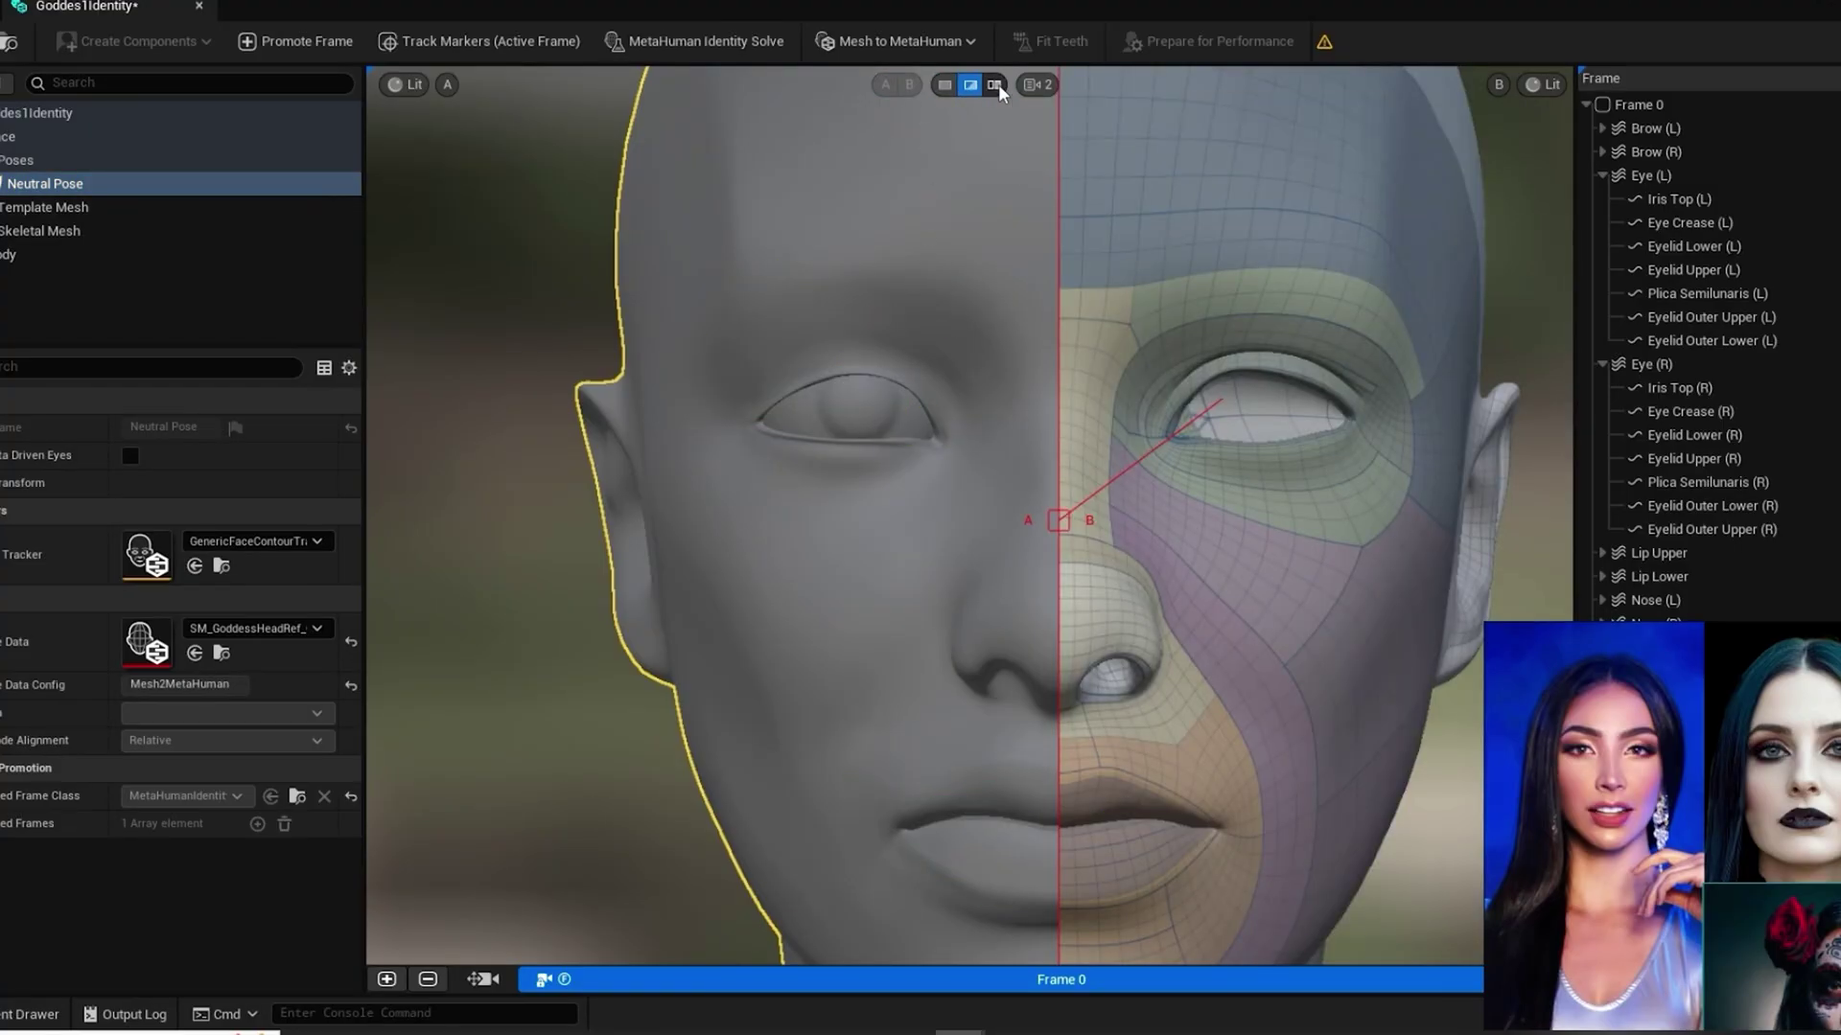
{"action": "left_click", "coordinate": [995, 85]}
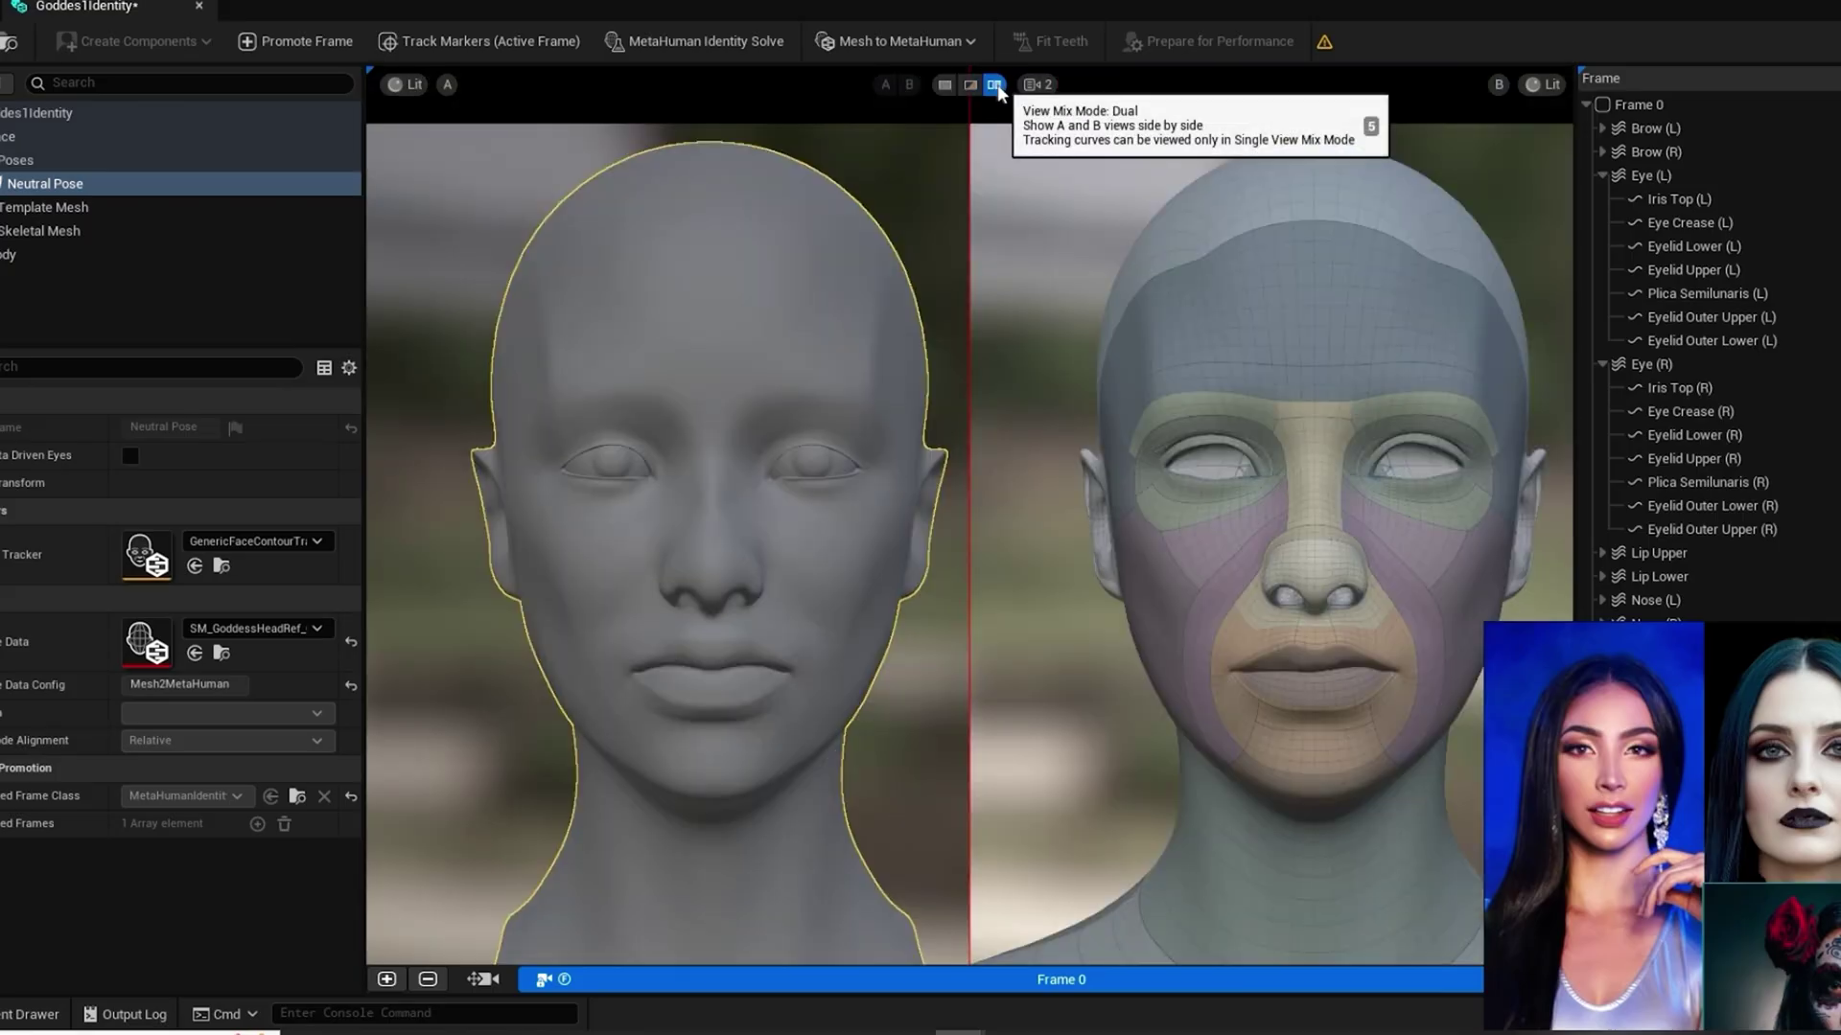
{"action": "left_click", "coordinate": [969, 85]}
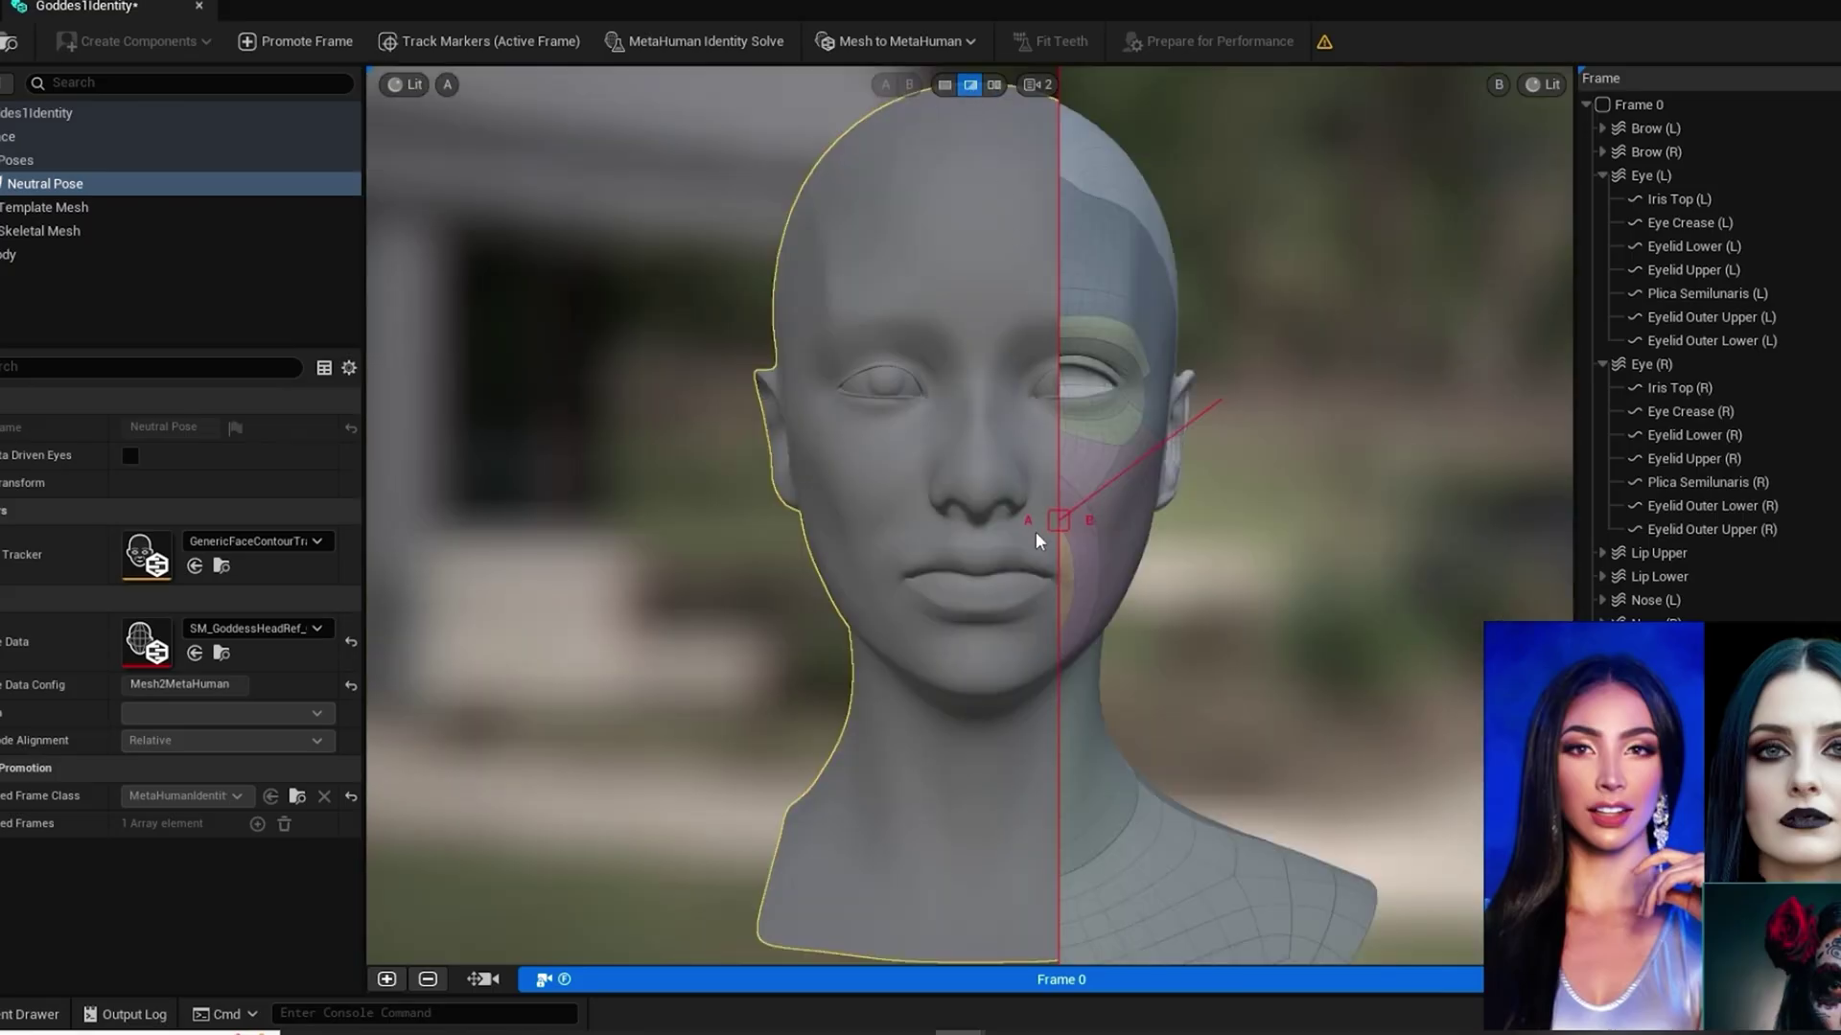
{"action": "left_click_drag", "start_coordinate": [1060, 525], "coordinate": [976, 526]}
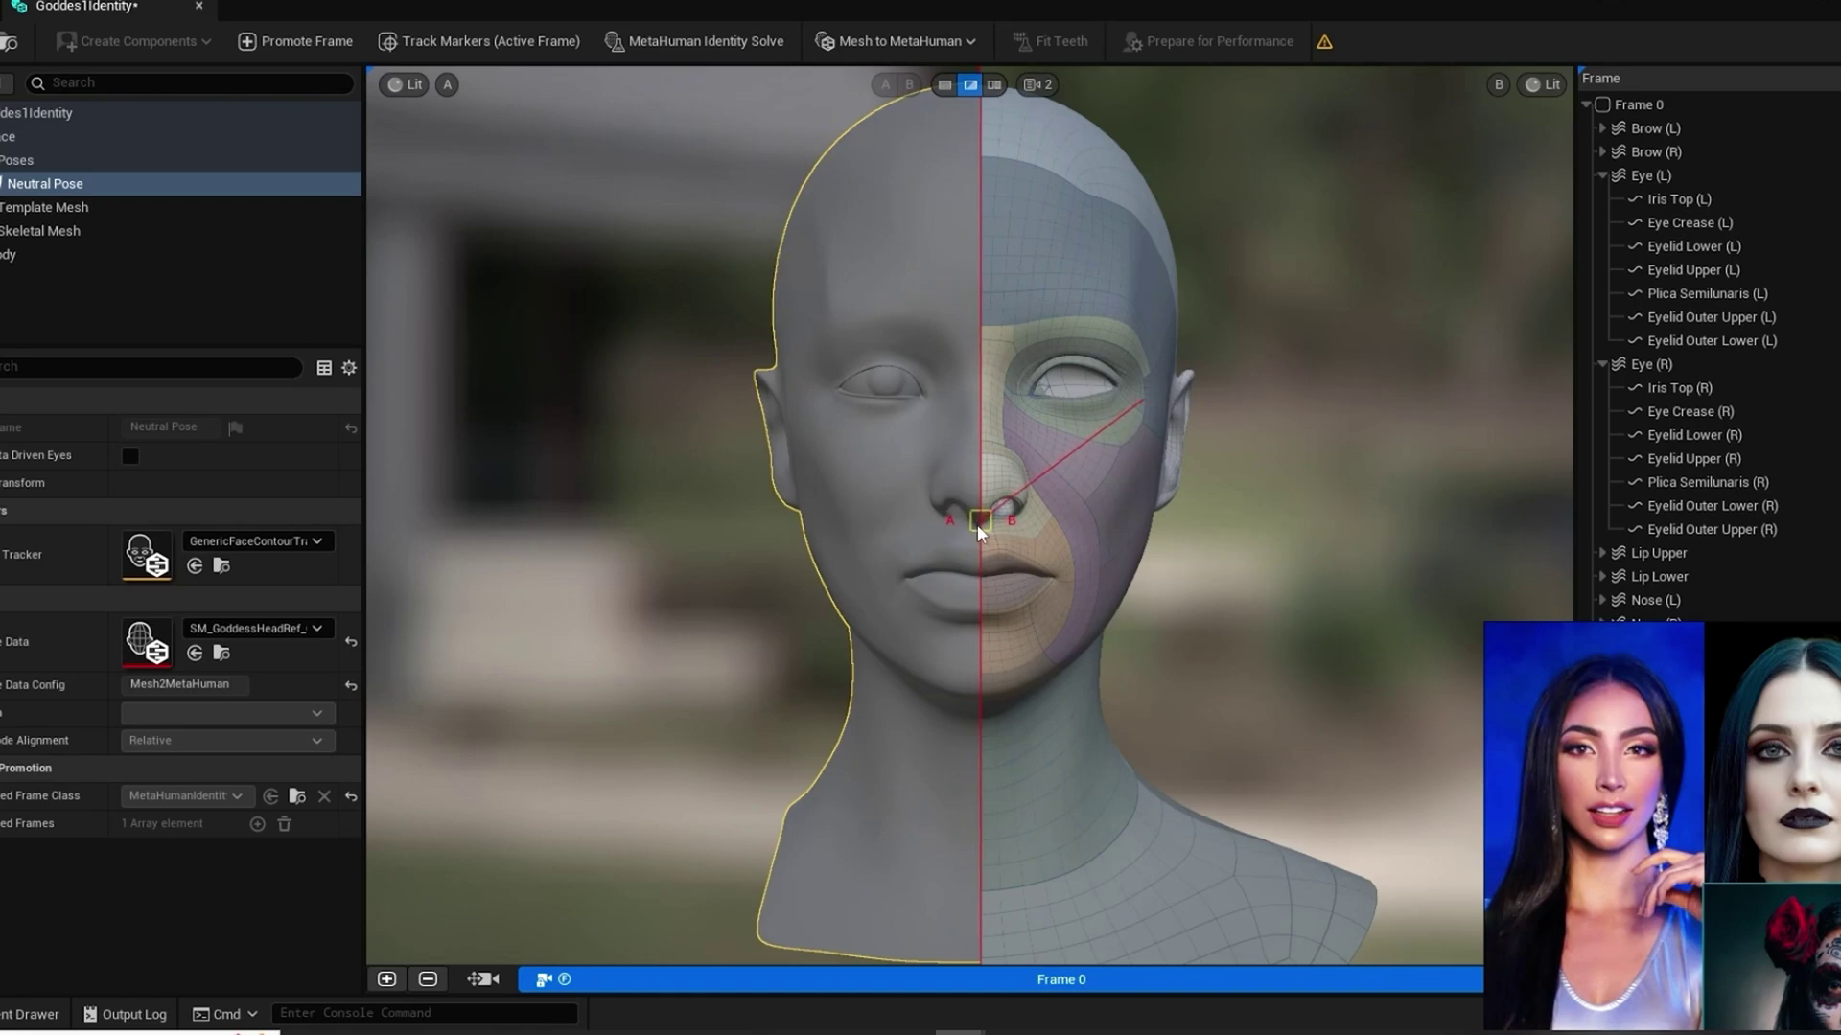
Step: Auto-rig the identity as Skeletal Mesh + Full MetaHuman from the Mesh to MetaHuman menu
{"action": "left_click", "coordinate": [886, 44]}
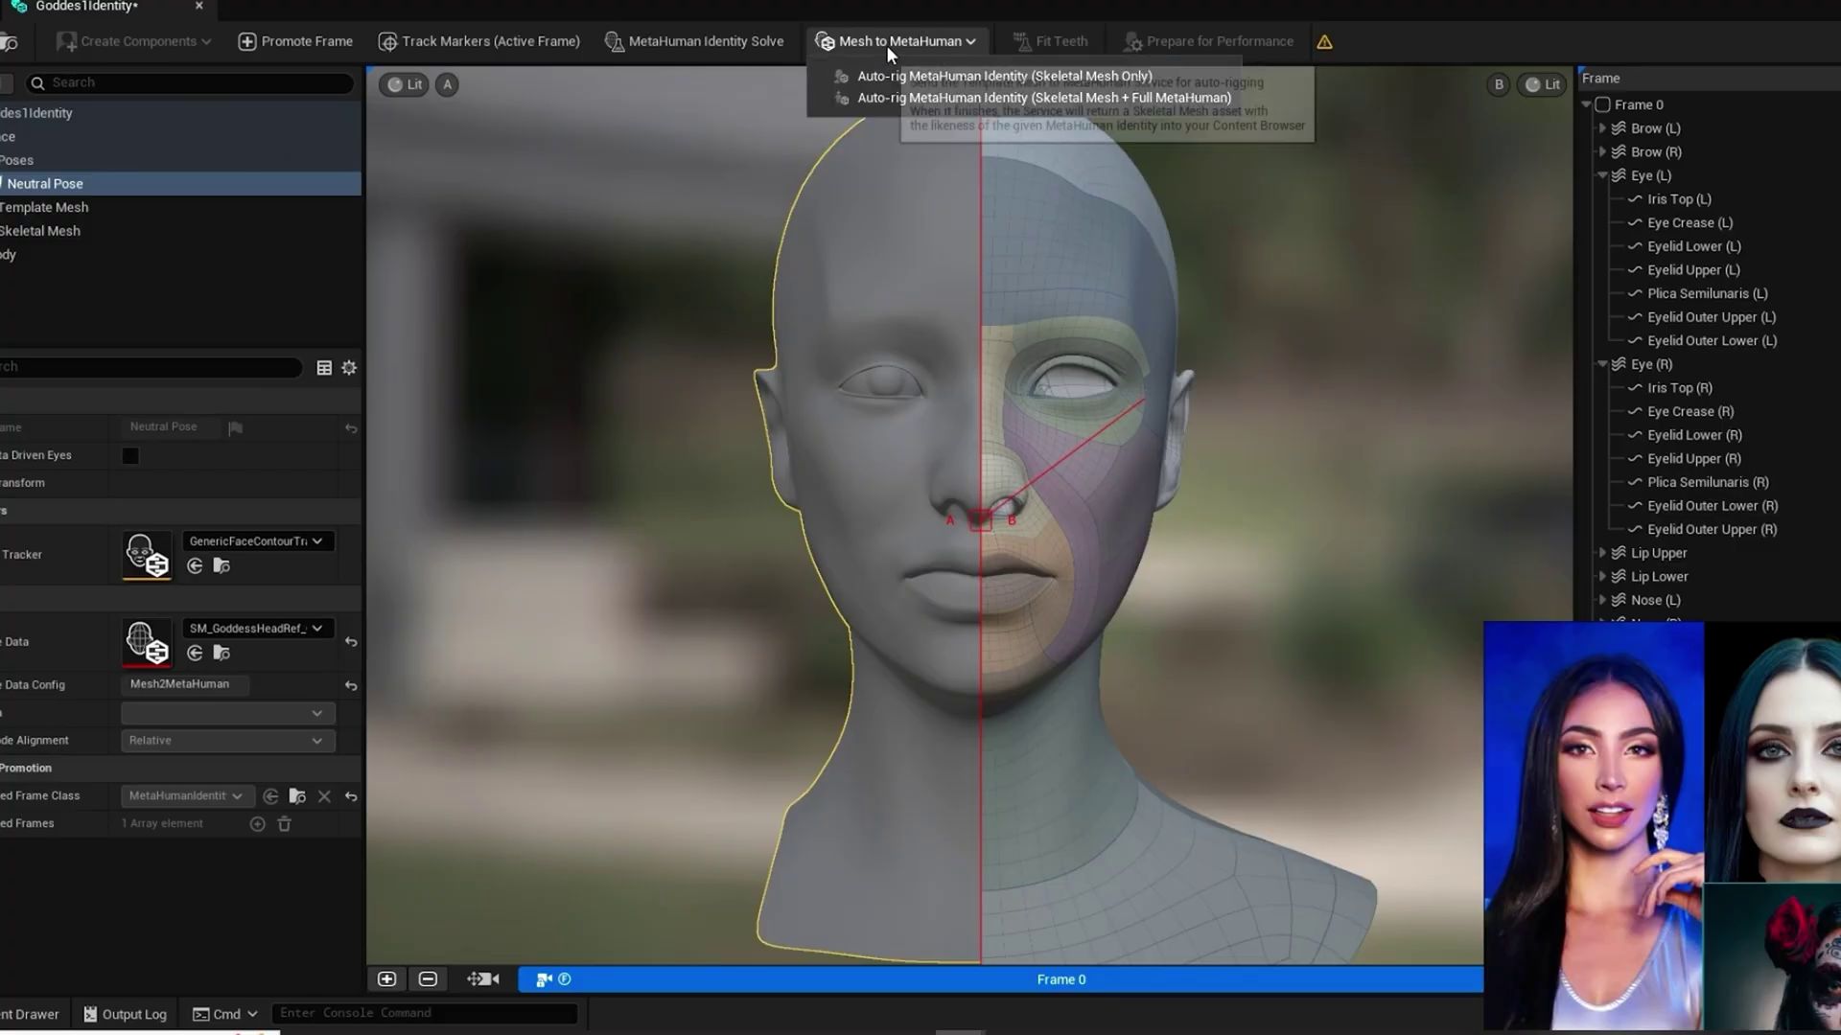
{"action": "left_click", "coordinate": [946, 98]}
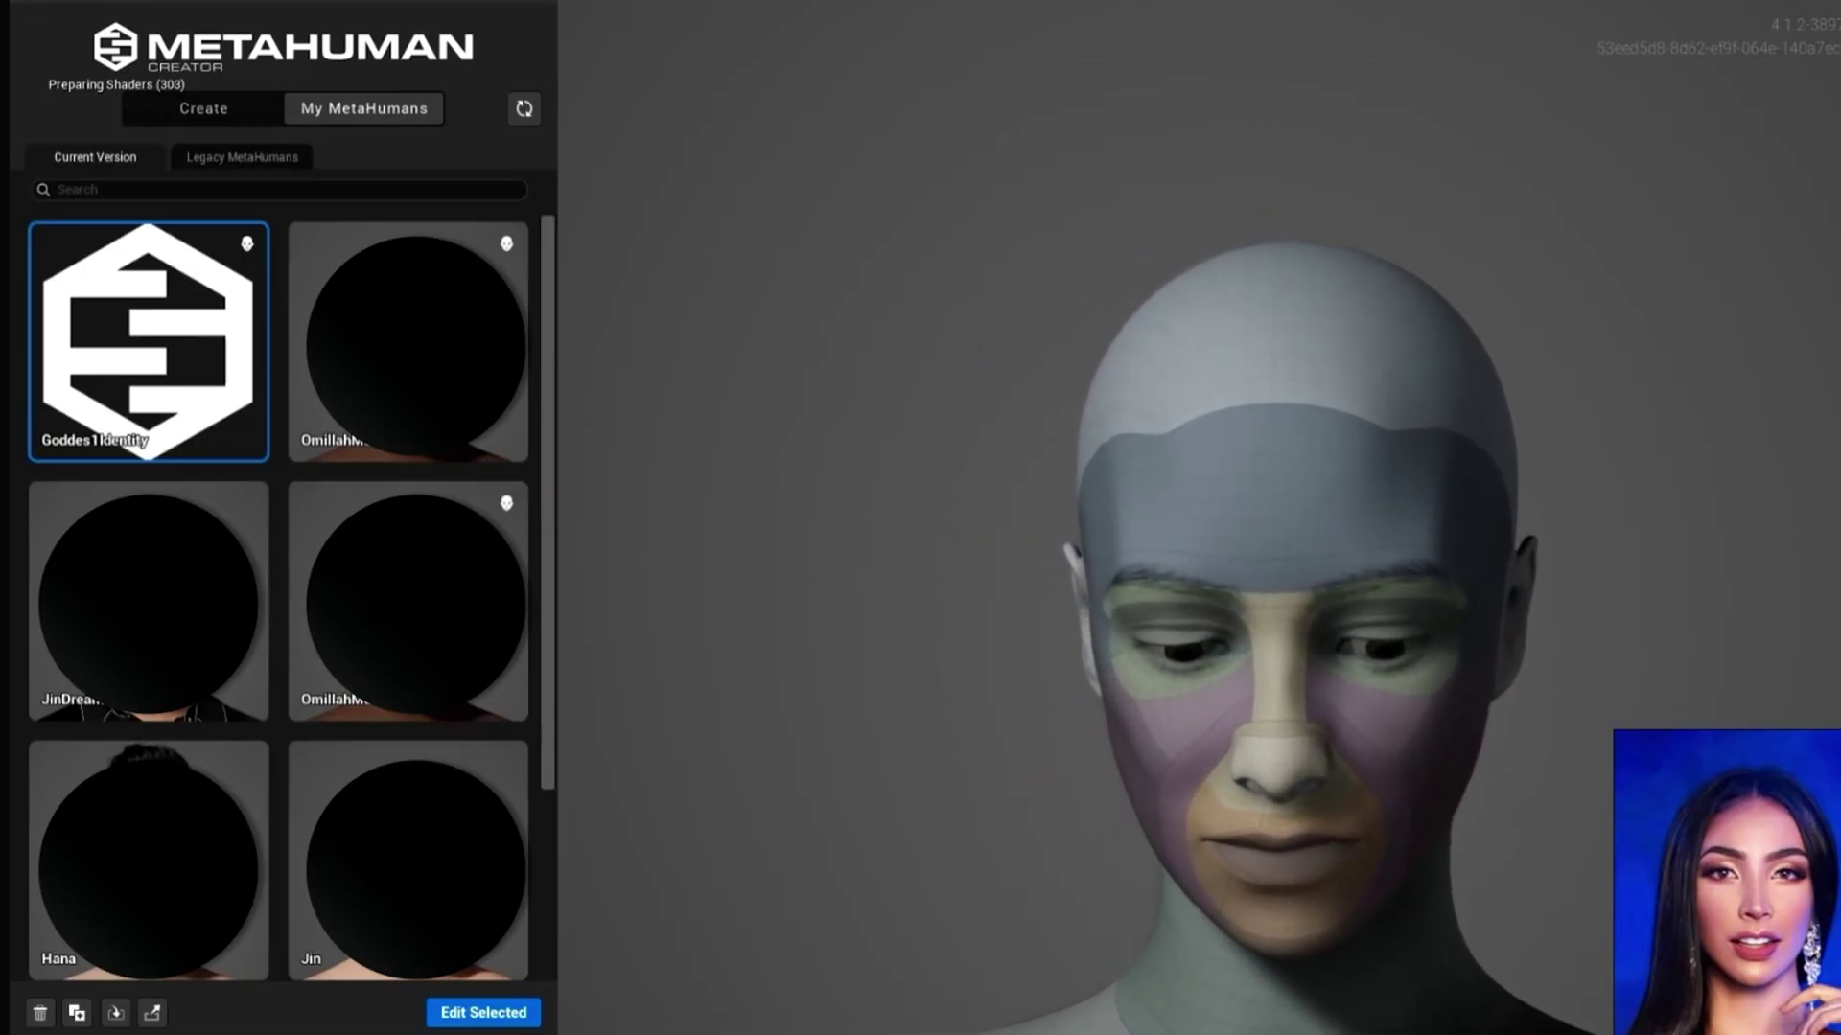
Step: Open Goddes1Identity from My MetaHumans with Edit Selected
{"action": "left_click", "coordinate": [484, 1012]}
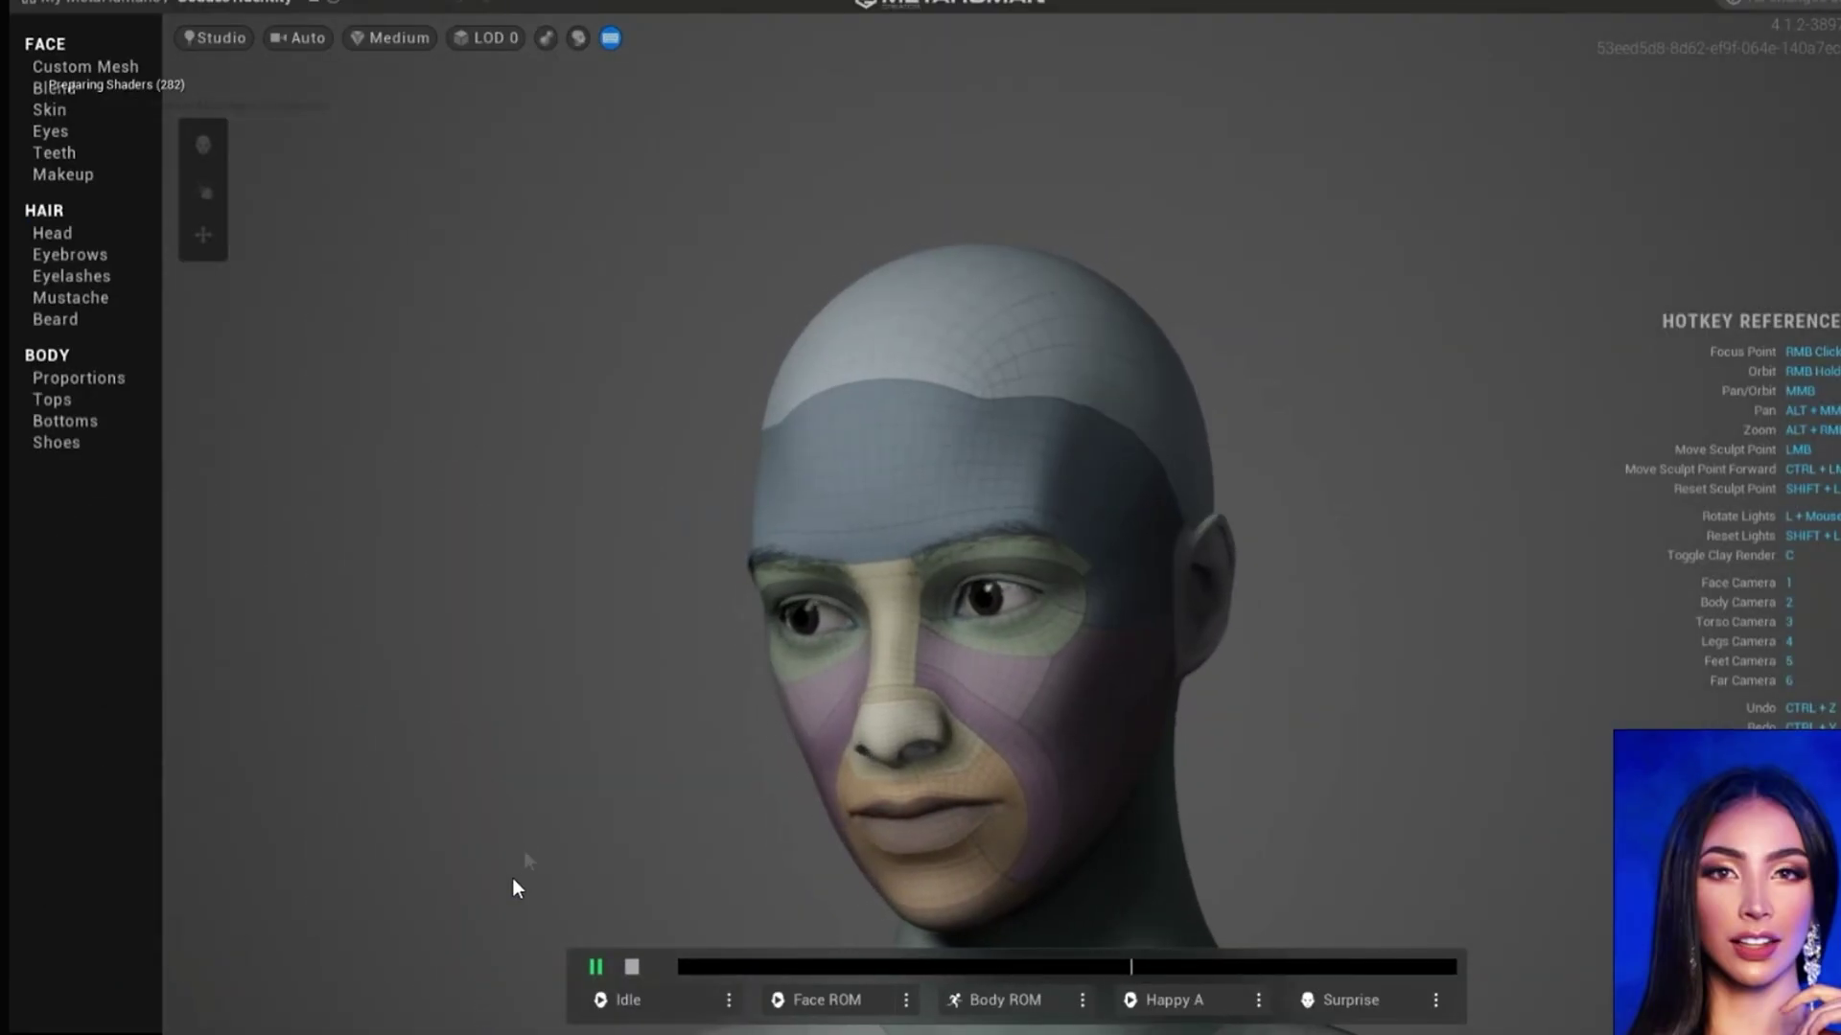